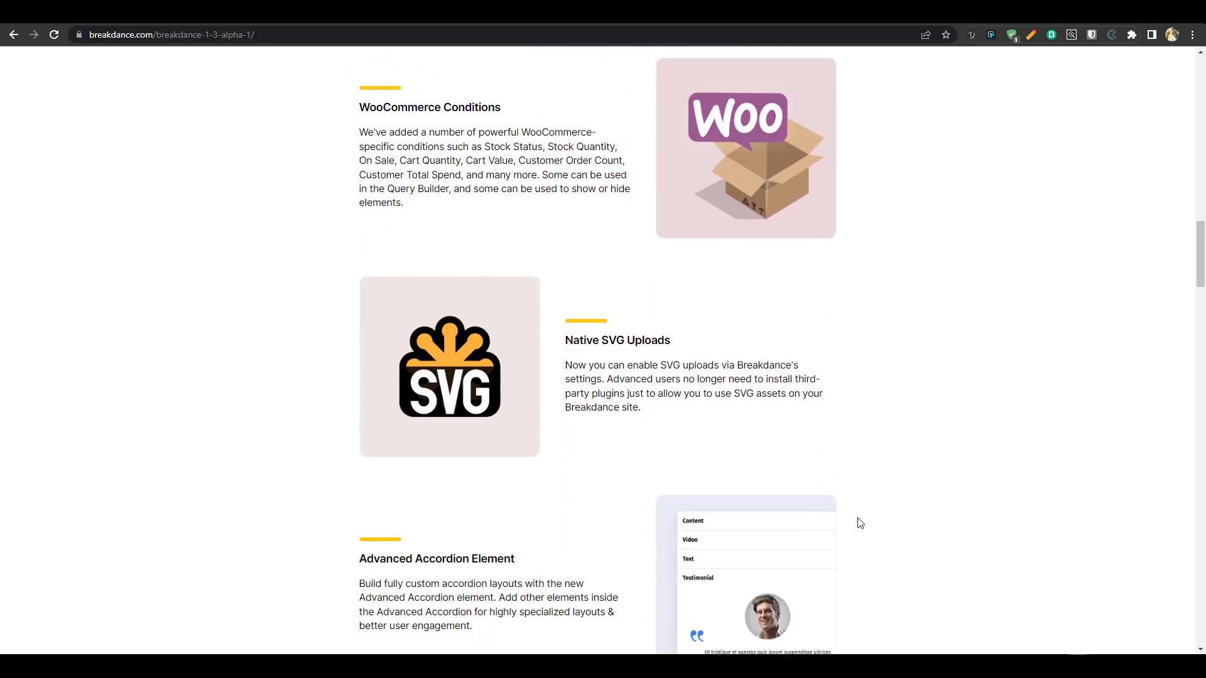
# - Read through the Breakdance 1.3 alpha release notes, the Breakdance home page, and its elements and WooCommerce feature pages
pyautogui.scroll(-10, 860, 524)
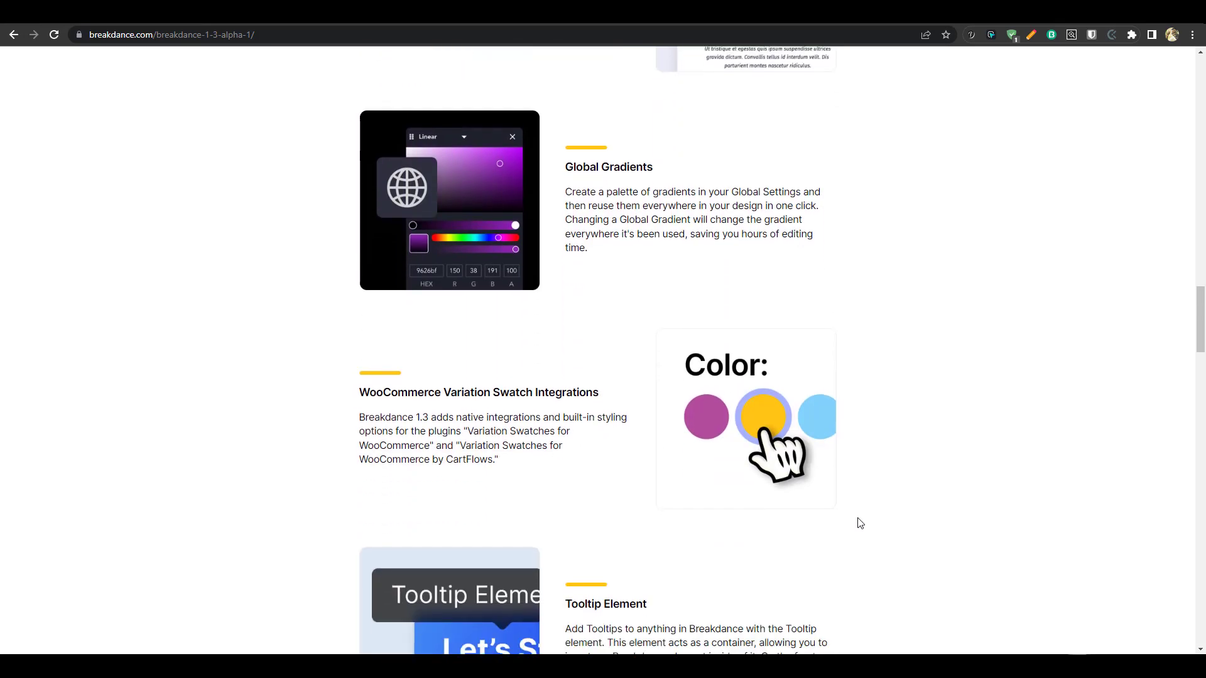
pyautogui.scroll(-10, 860, 523)
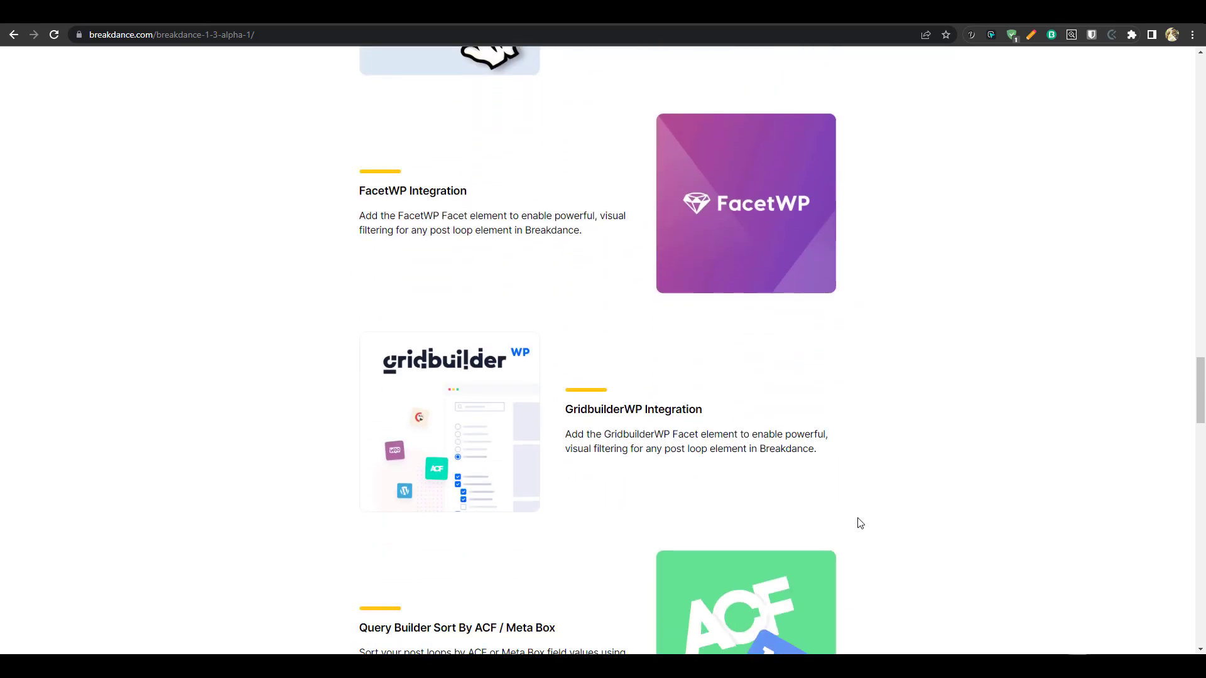
pyautogui.scroll(-11, 860, 523)
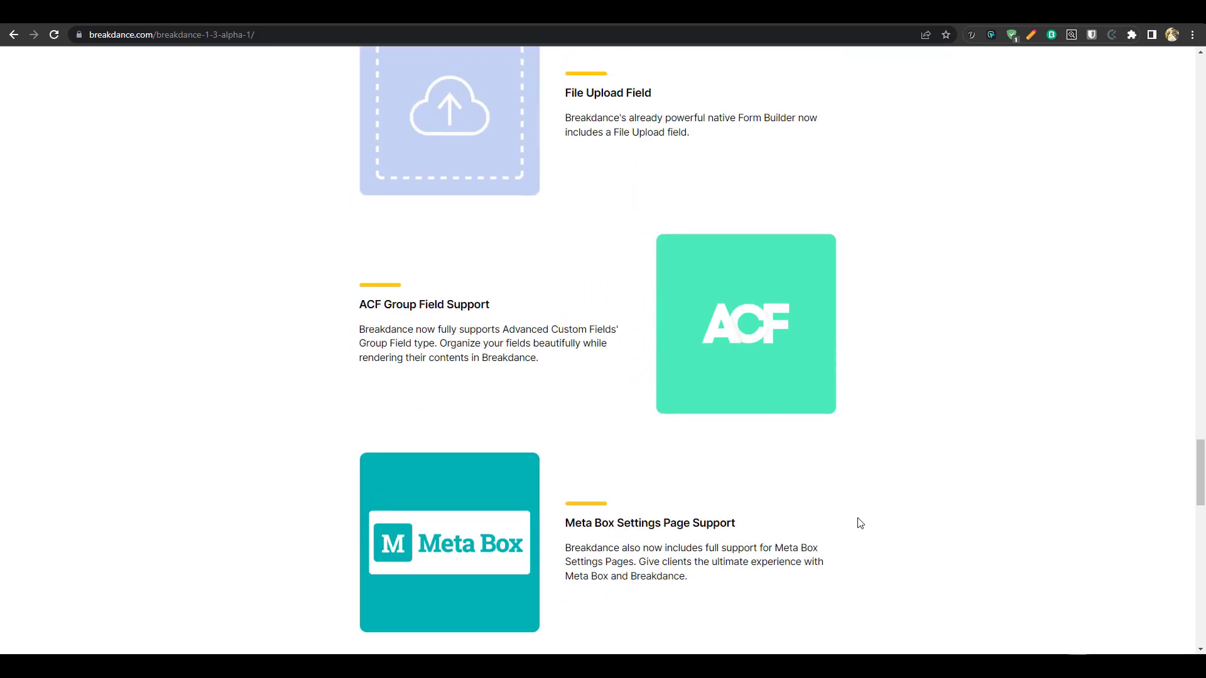
pyautogui.scroll(-5, 860, 523)
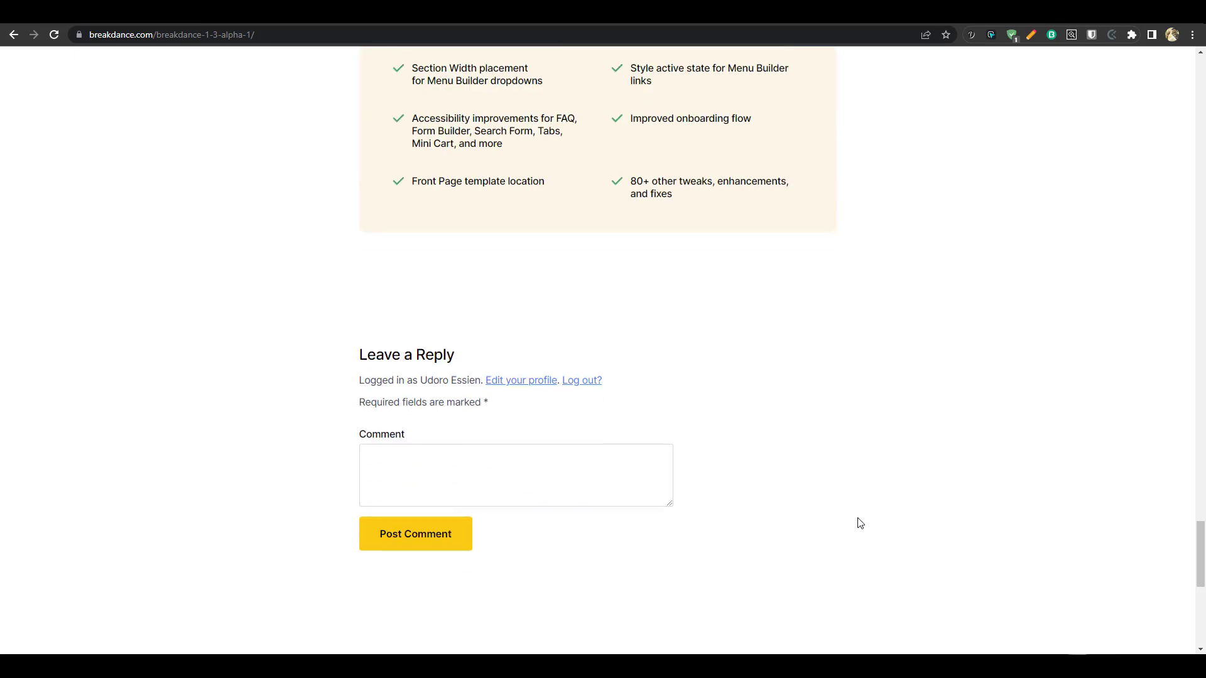
pyautogui.scroll(13, 860, 524)
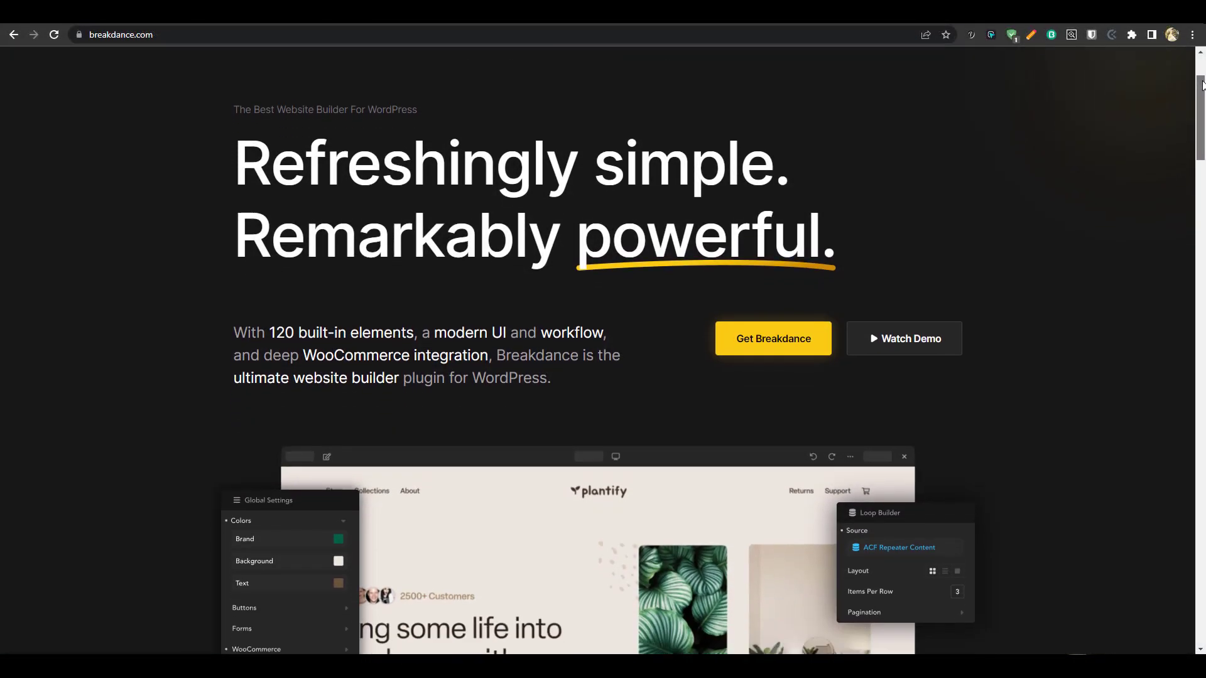
pyautogui.scroll(-3, 1204, 102)
pyautogui.moveTo(1203, 102); pyautogui.dragTo(1203, 421)
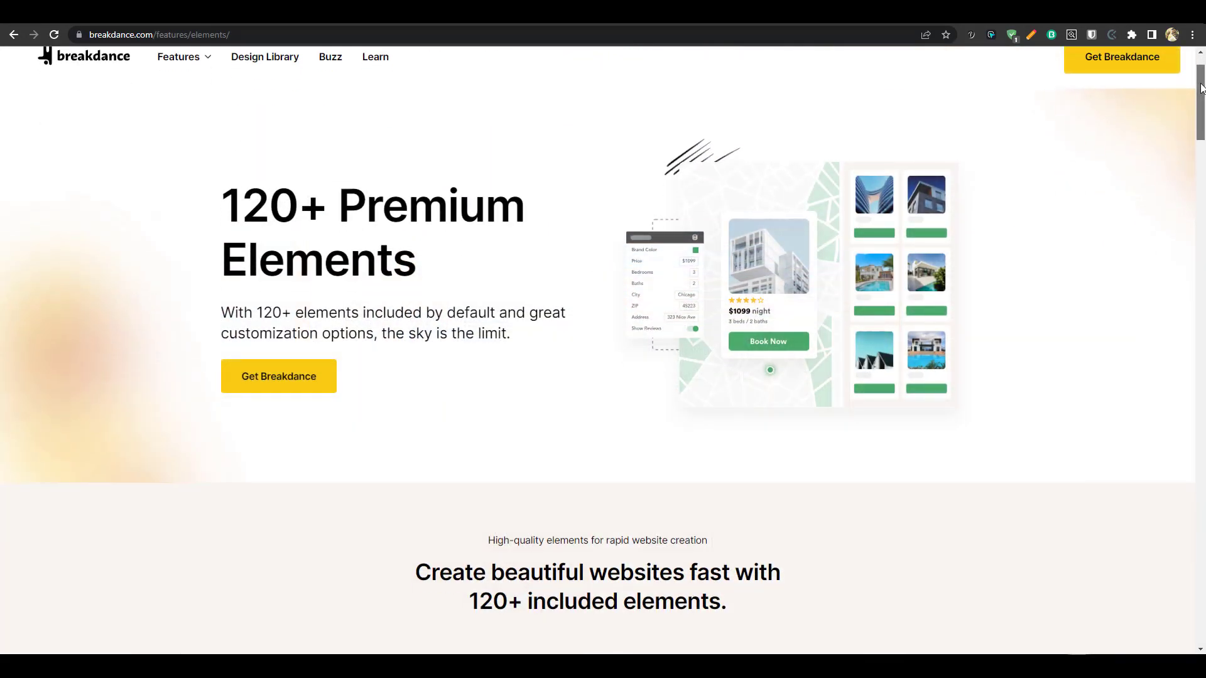
pyautogui.moveTo(1202, 95); pyautogui.dragTo(1203, 324)
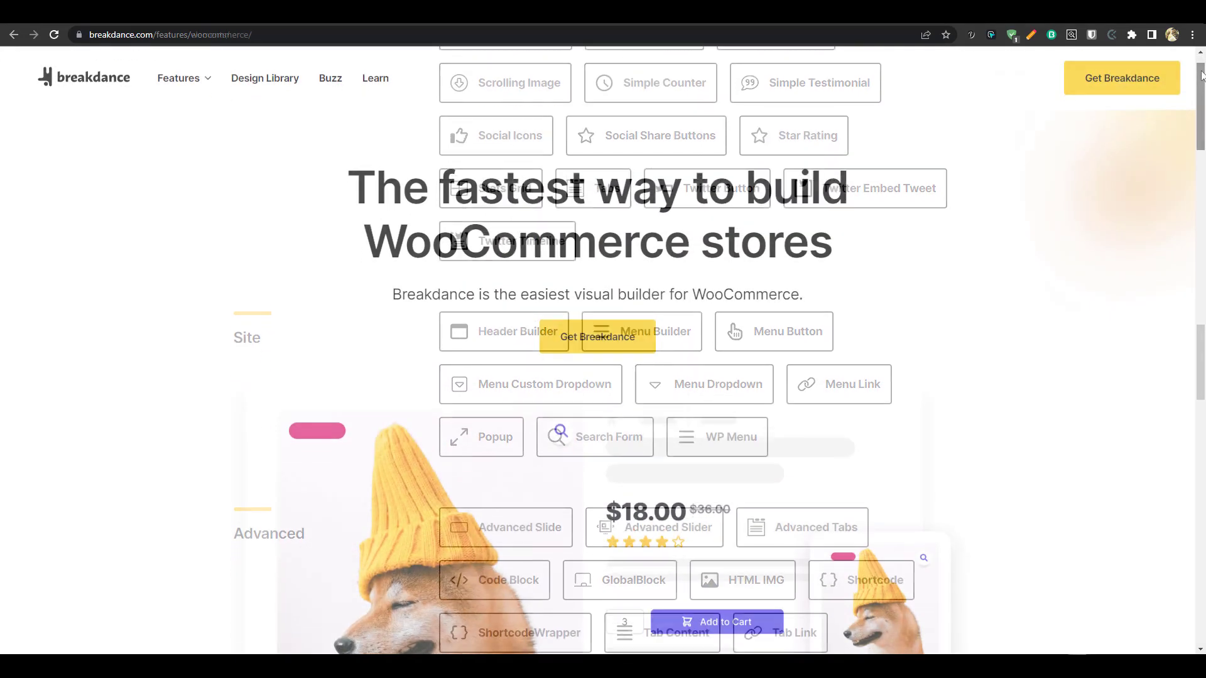
pyautogui.moveTo(1202, 80); pyautogui.dragTo(1202, 530)
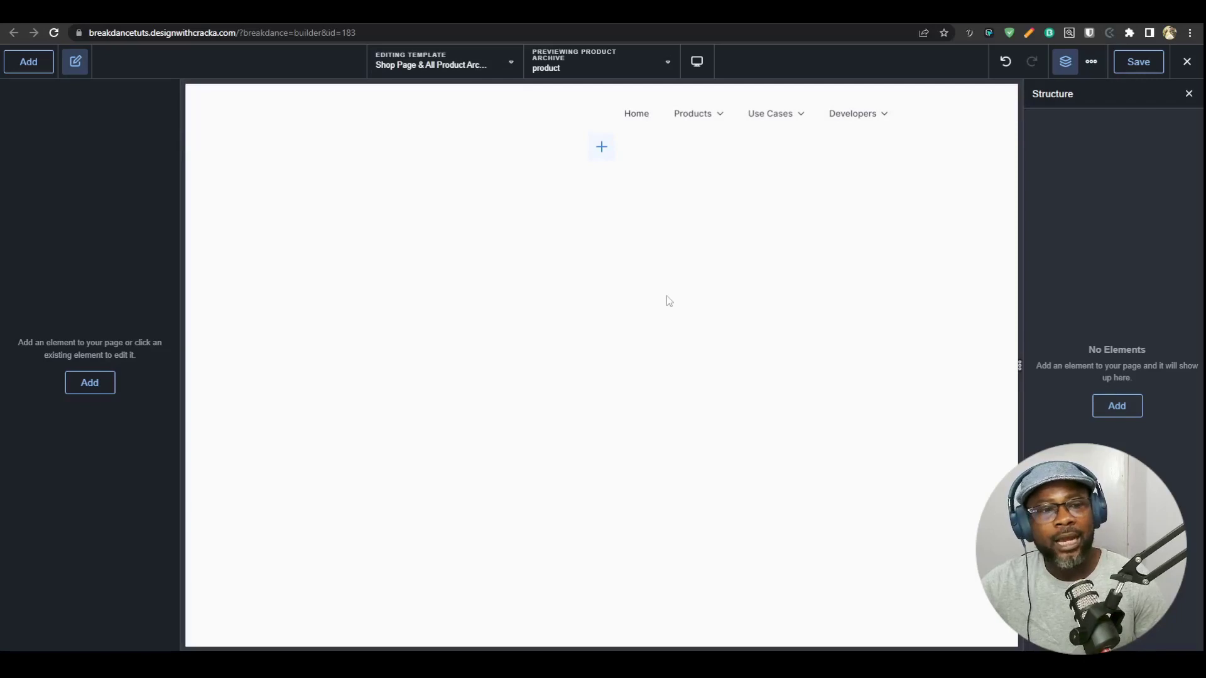
# - Add a section to the shop page template and place a two-column Columns element inside it
pyautogui.click(601, 147)
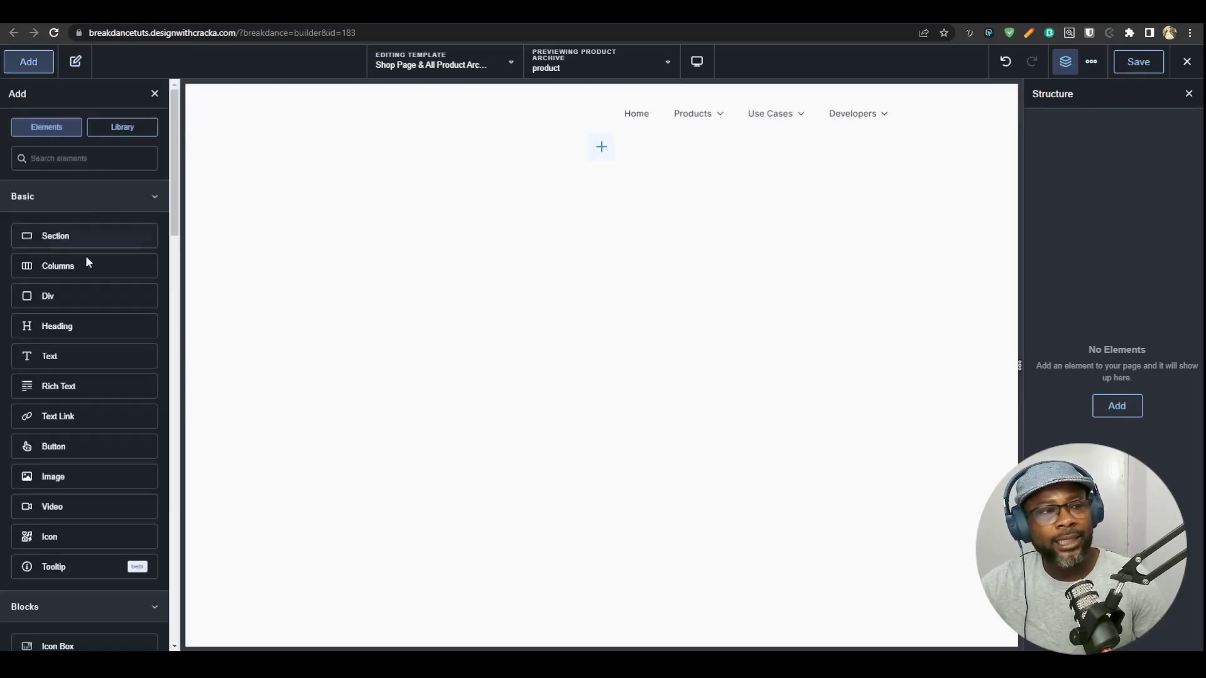
pyautogui.click(84, 236)
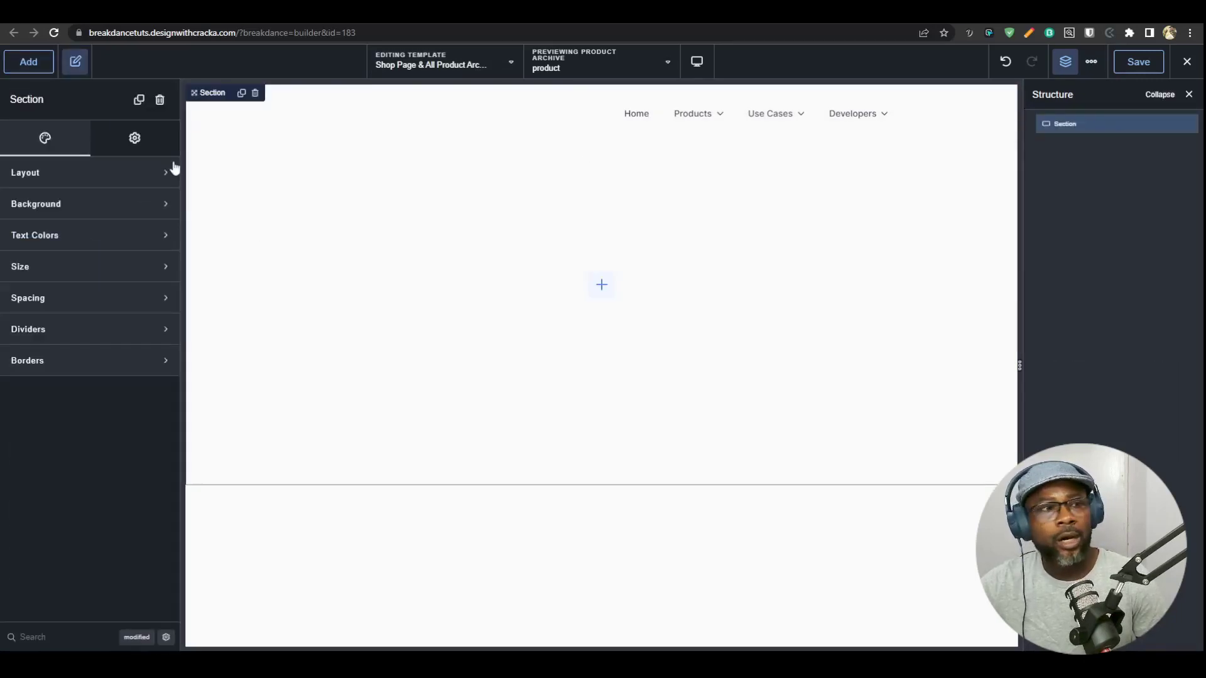
pyautogui.click(84, 64)
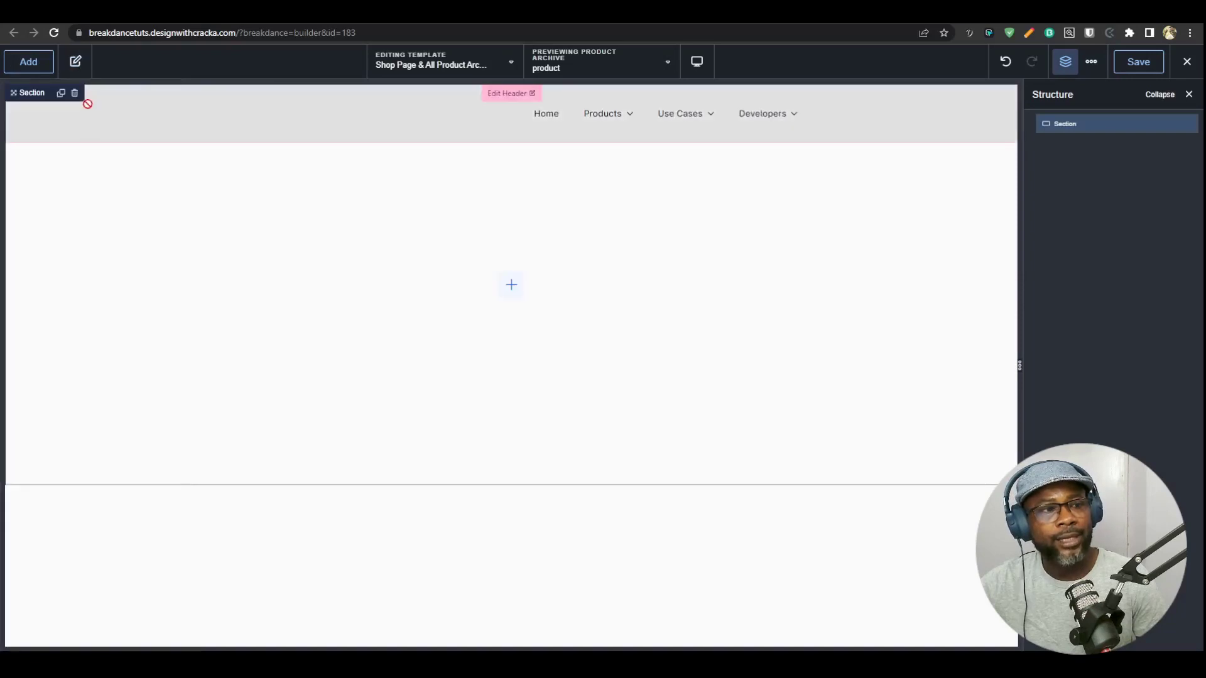
pyautogui.click(30, 65)
pyautogui.click(94, 265)
pyautogui.click(499, 329)
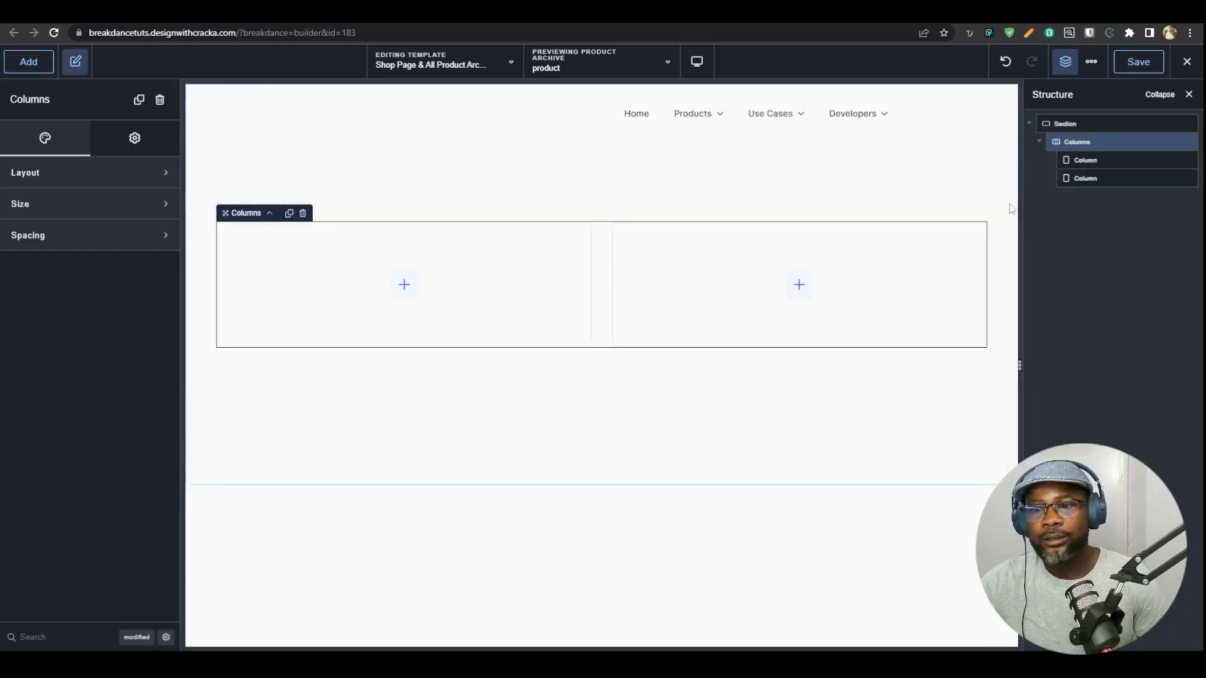
# - Narrow the first column to about a quarter of the width and add a Products List to the wider column
pyautogui.moveTo(594, 284); pyautogui.dragTo(411, 310)
pyautogui.click(643, 300)
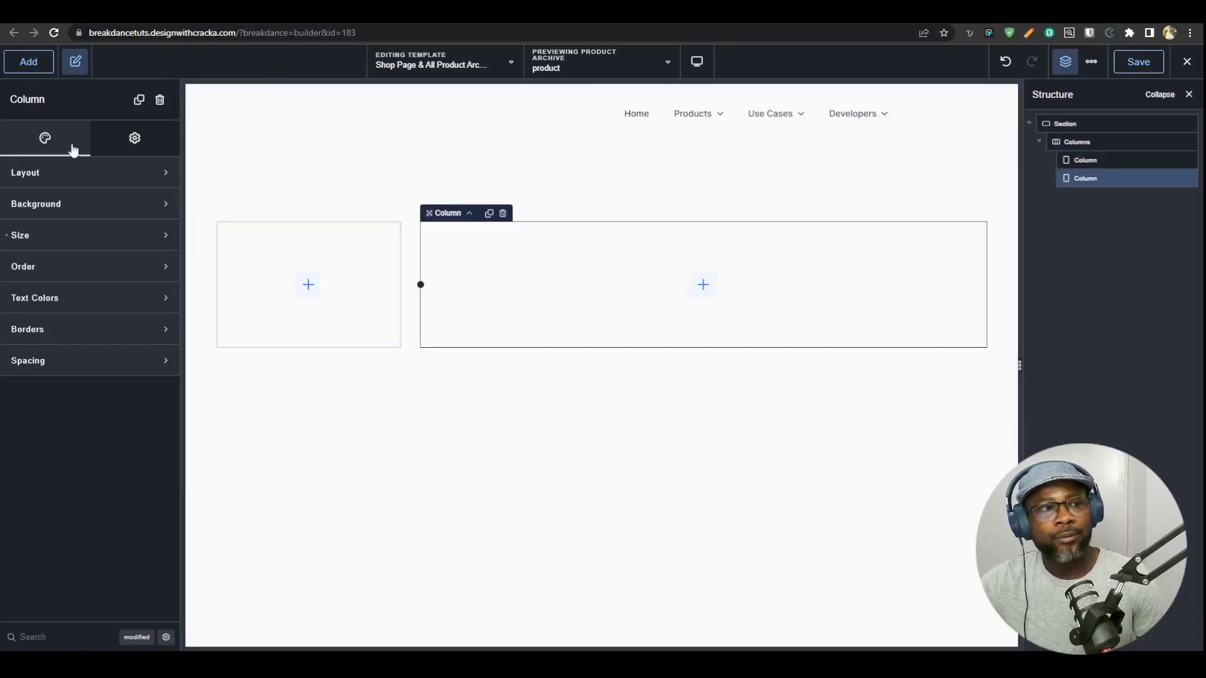
pyautogui.click(15, 64)
pyautogui.write('prod')
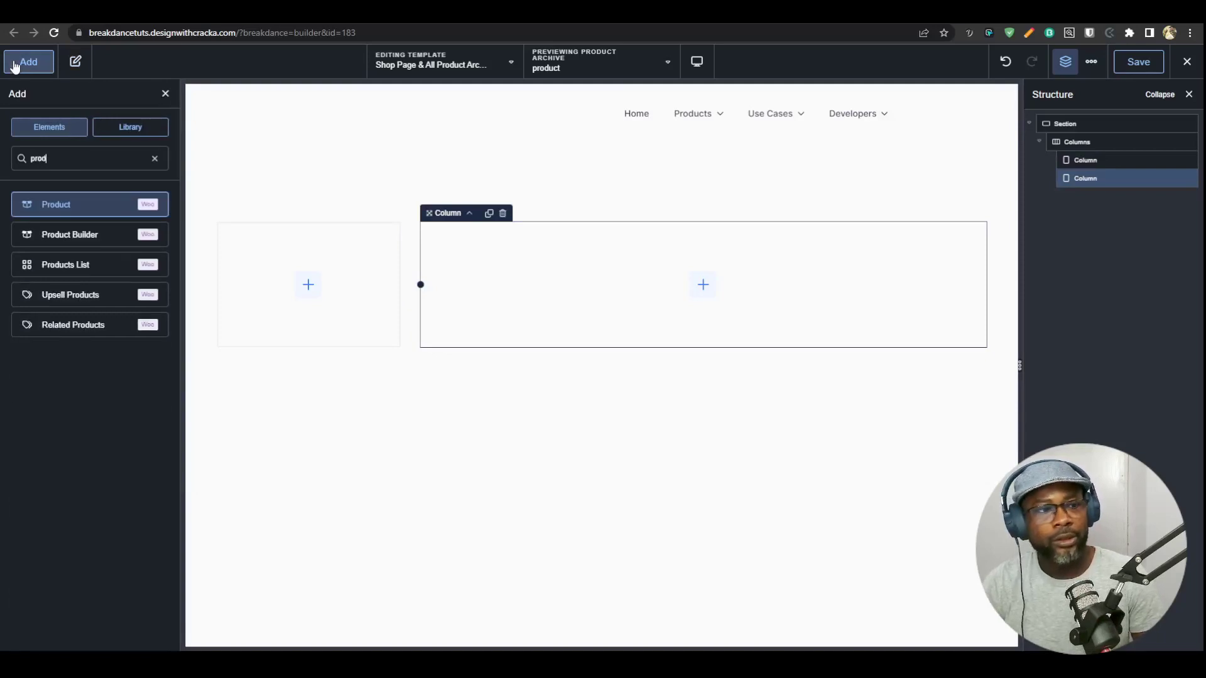
pyautogui.click(71, 266)
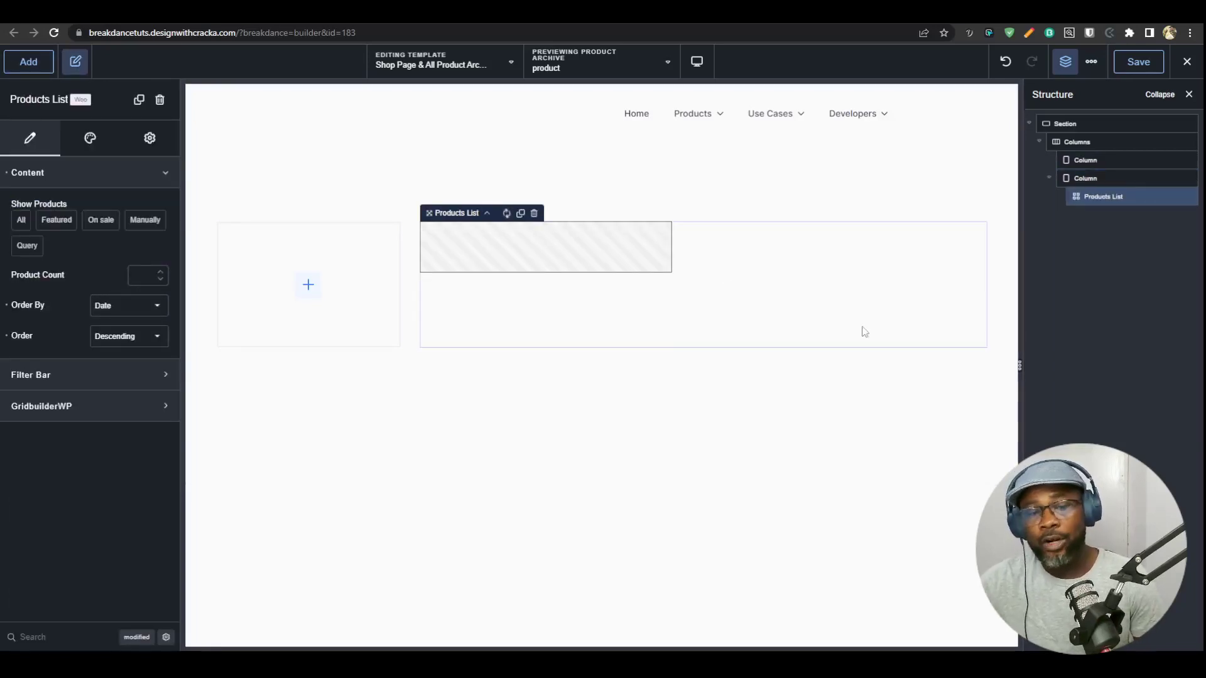
# - Set a custom font size of 1.3 rem for the product titles in the Products List
pyautogui.scroll(-3, 825, 308)
pyautogui.scroll(2, 786, 330)
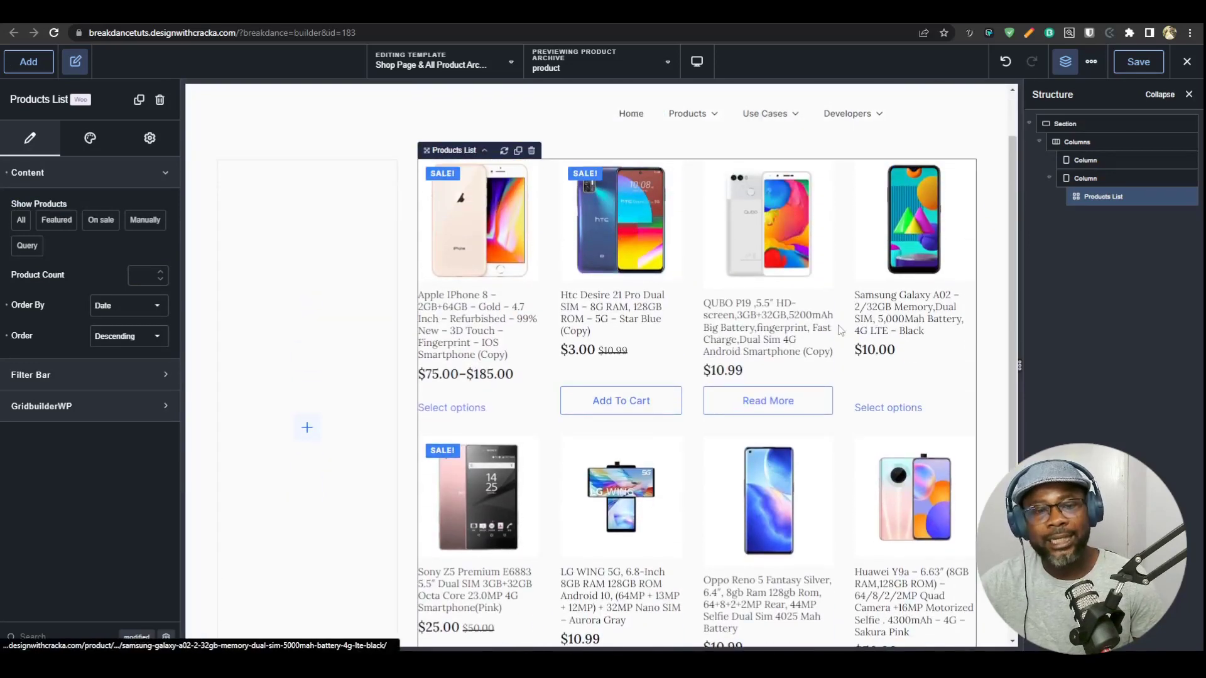
pyautogui.scroll(-1, 743, 352)
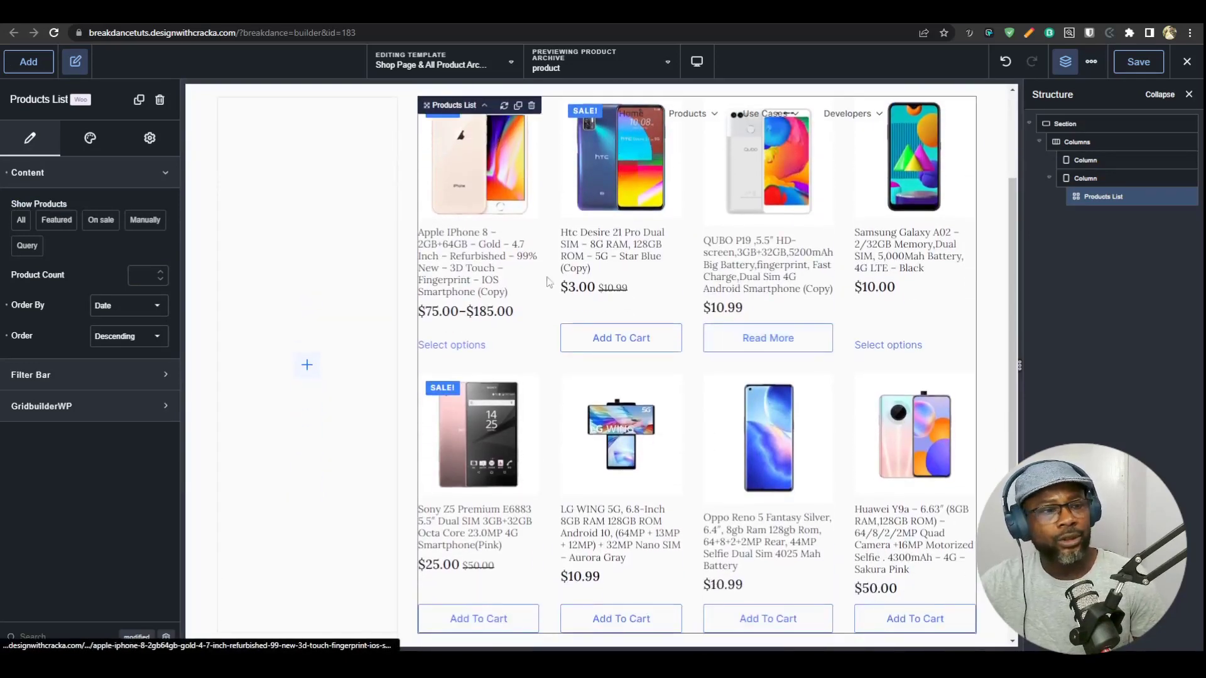
pyautogui.click(90, 138)
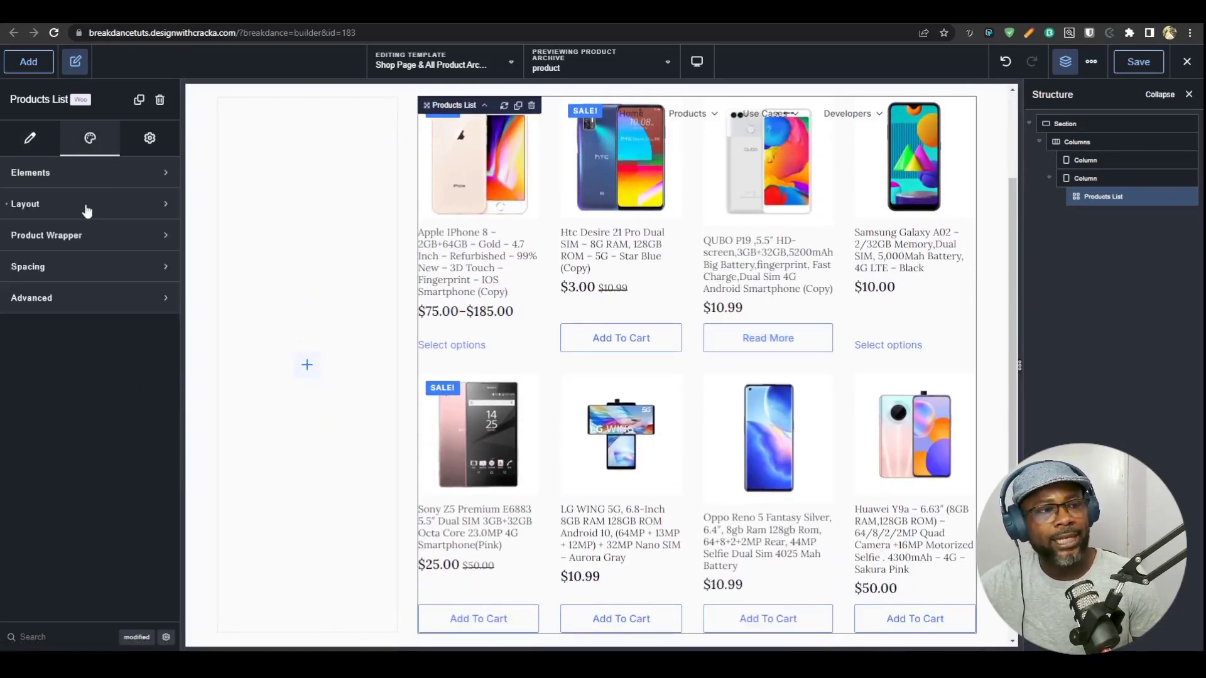
pyautogui.click(90, 181)
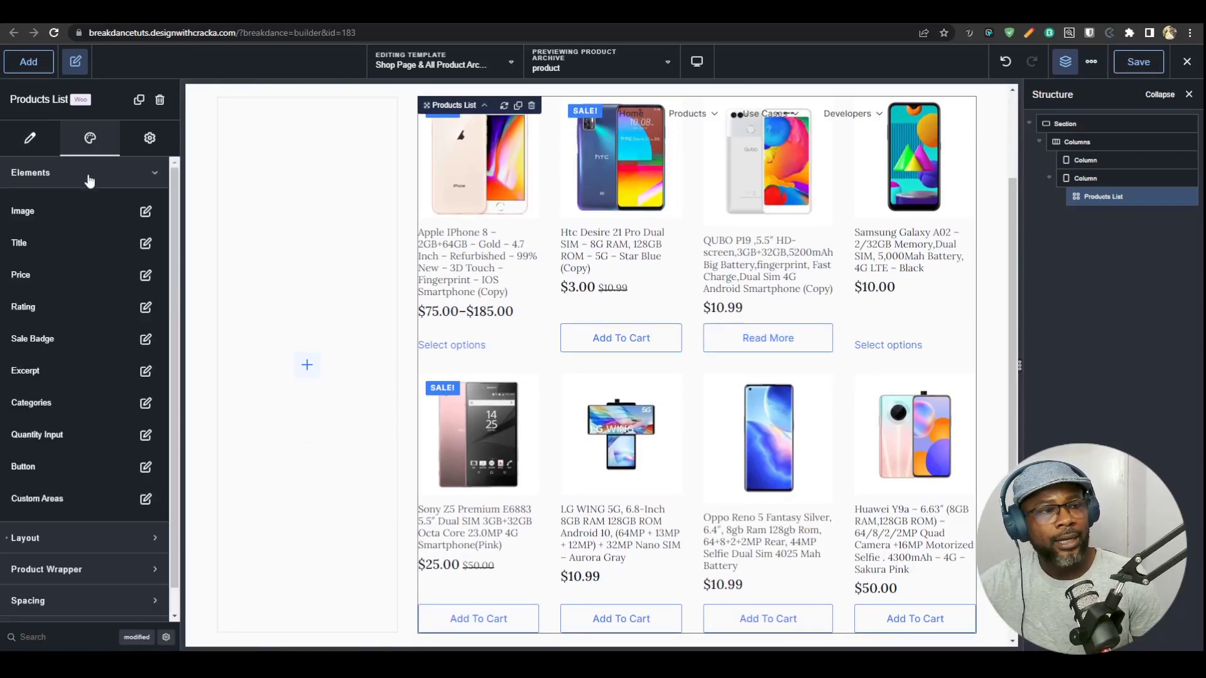
pyautogui.click(145, 245)
pyautogui.click(159, 400)
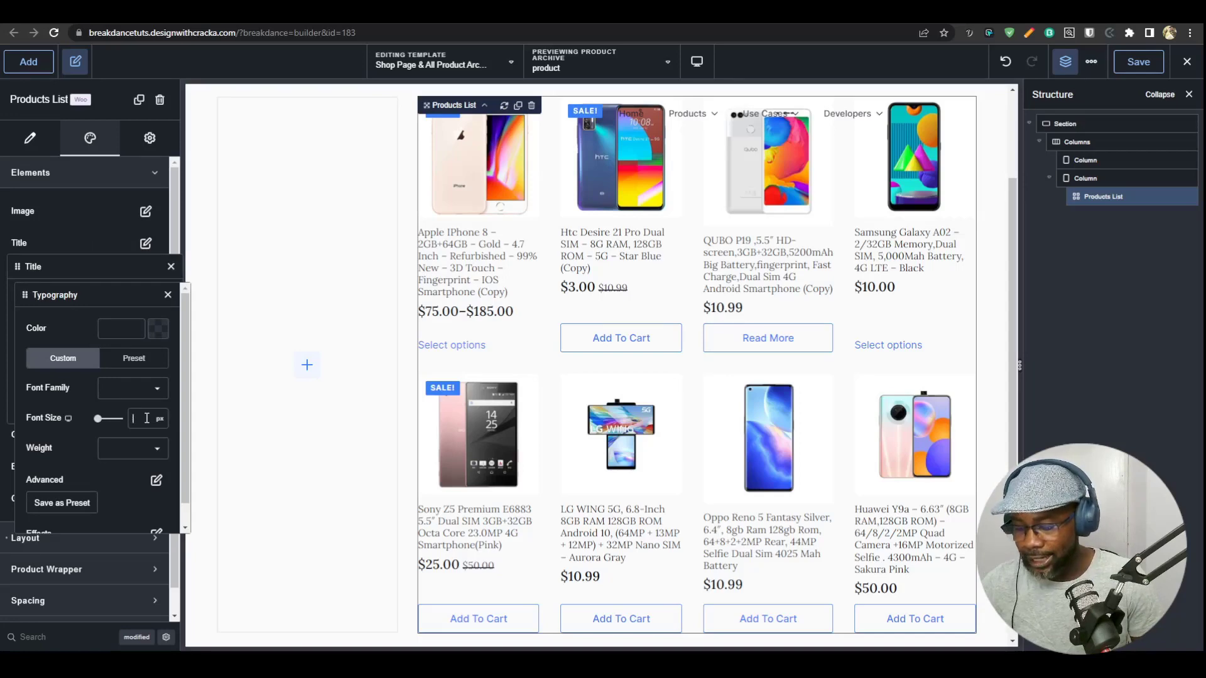
pyautogui.write('16')
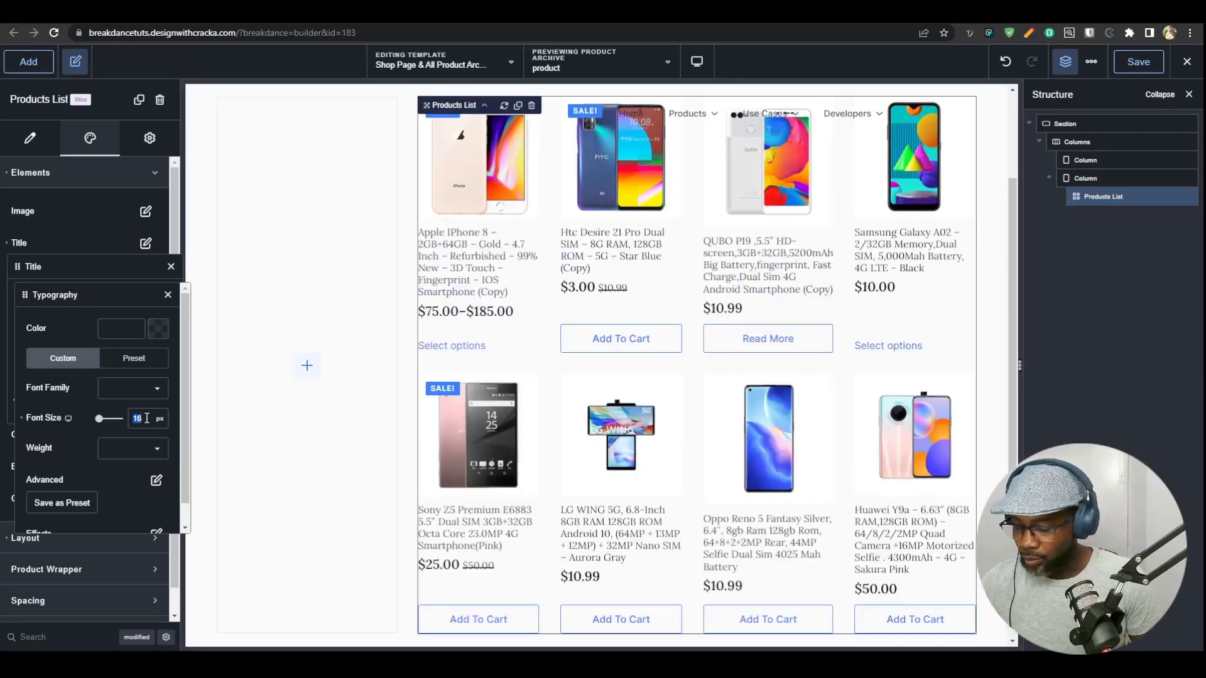
pyautogui.write('1.6rem')
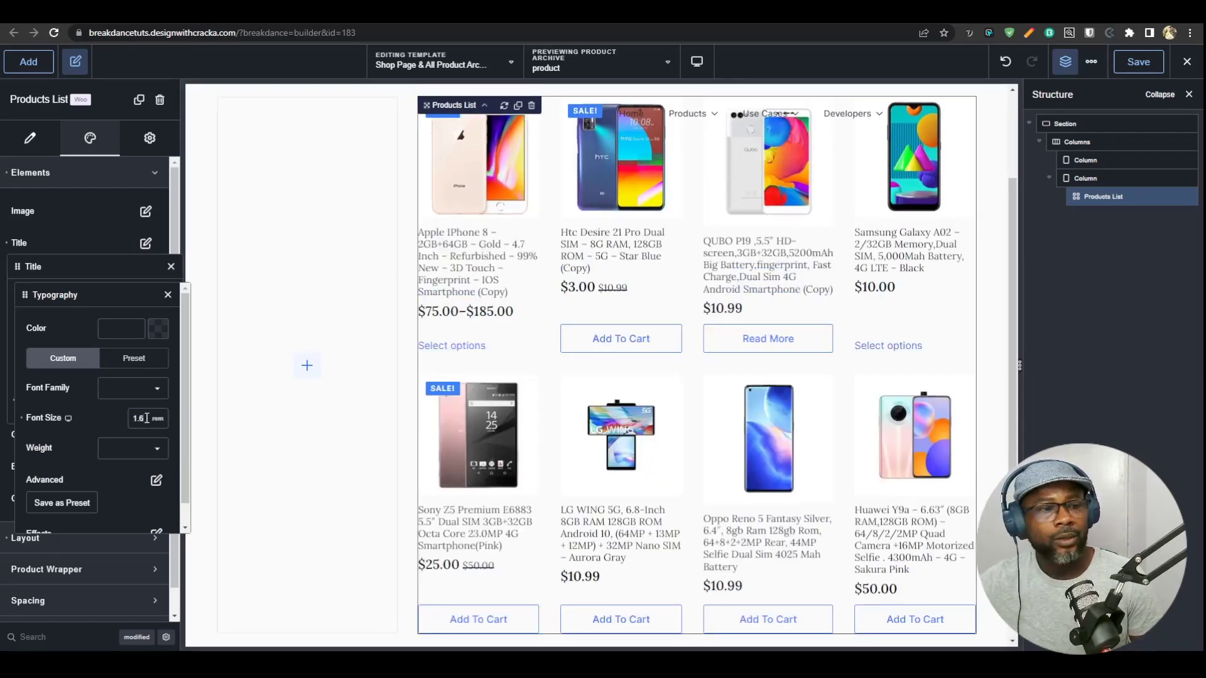
pyautogui.write('1.3')
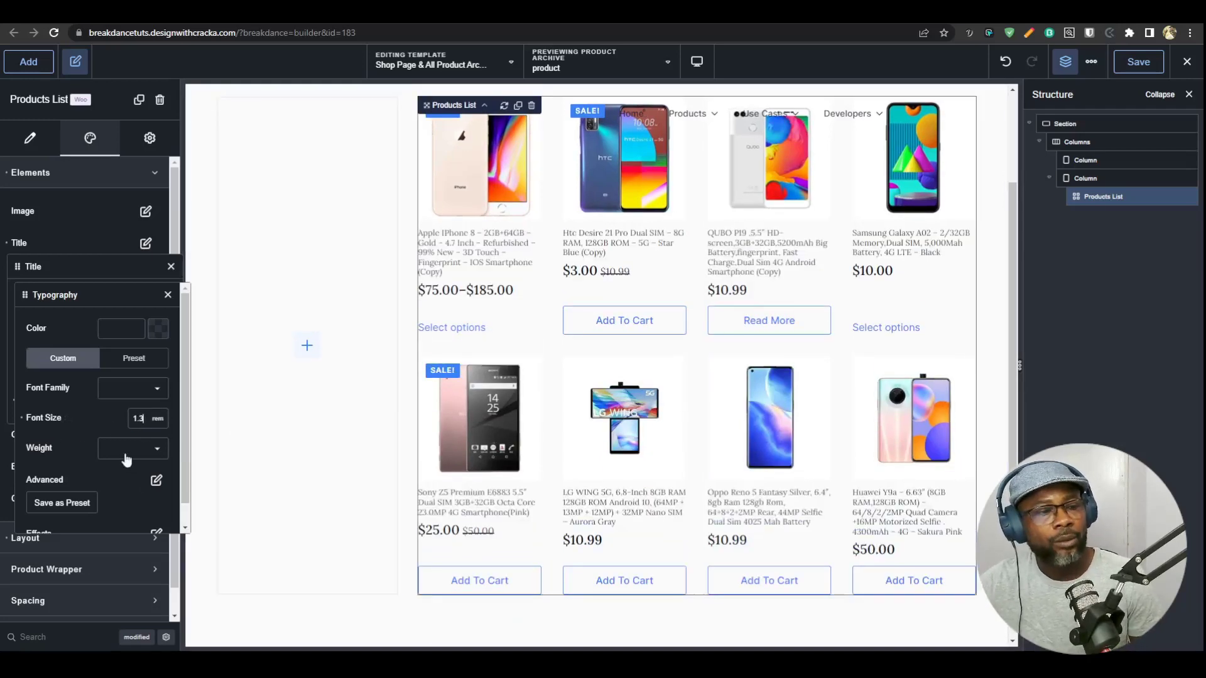
# - Set the product titles' font family to Inter and check the styled product grid
pyautogui.click(127, 388)
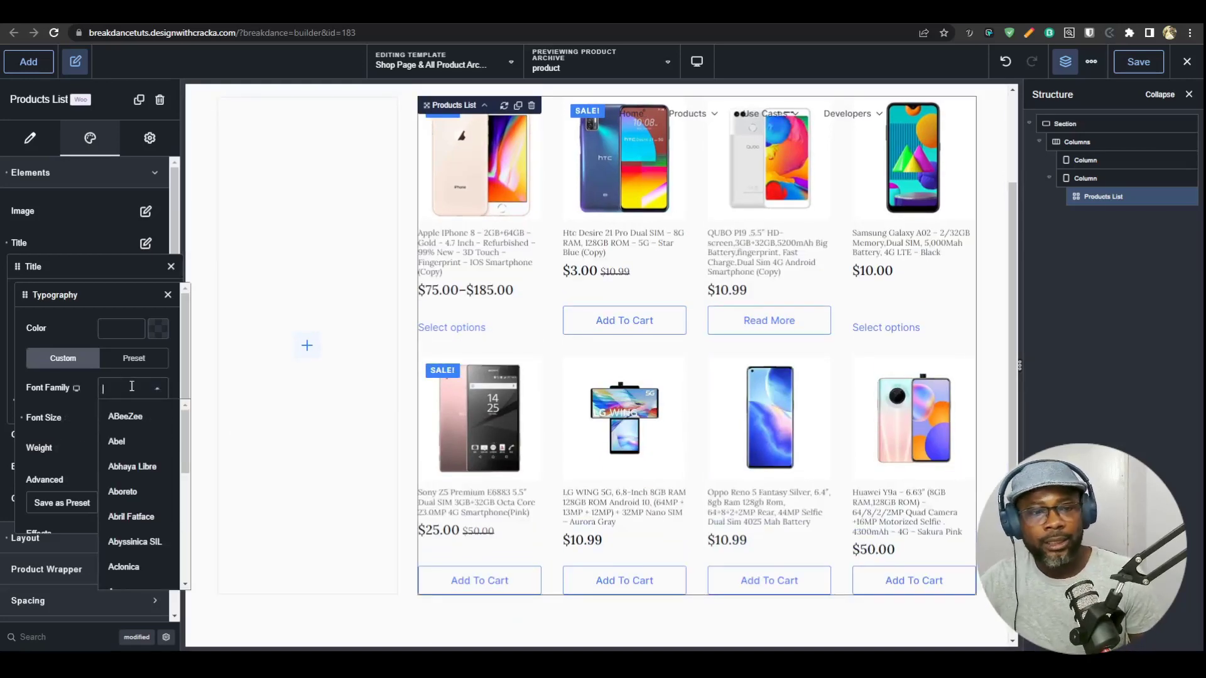
pyautogui.write('nter')
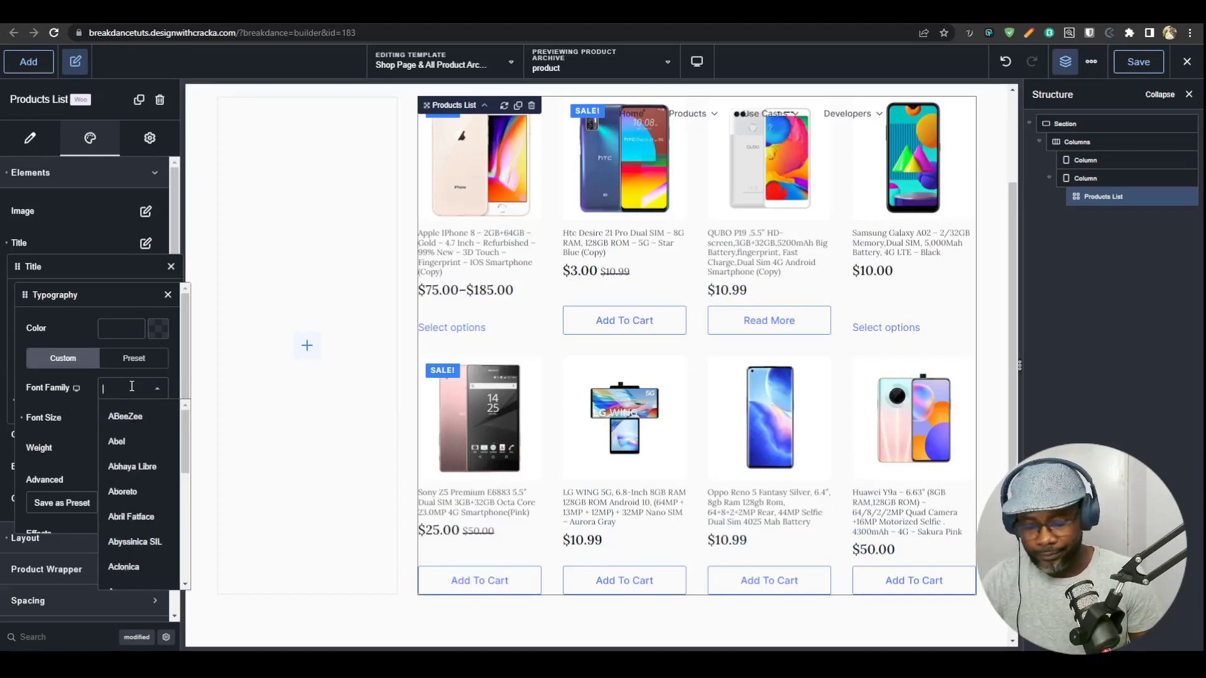
pyautogui.click(131, 418)
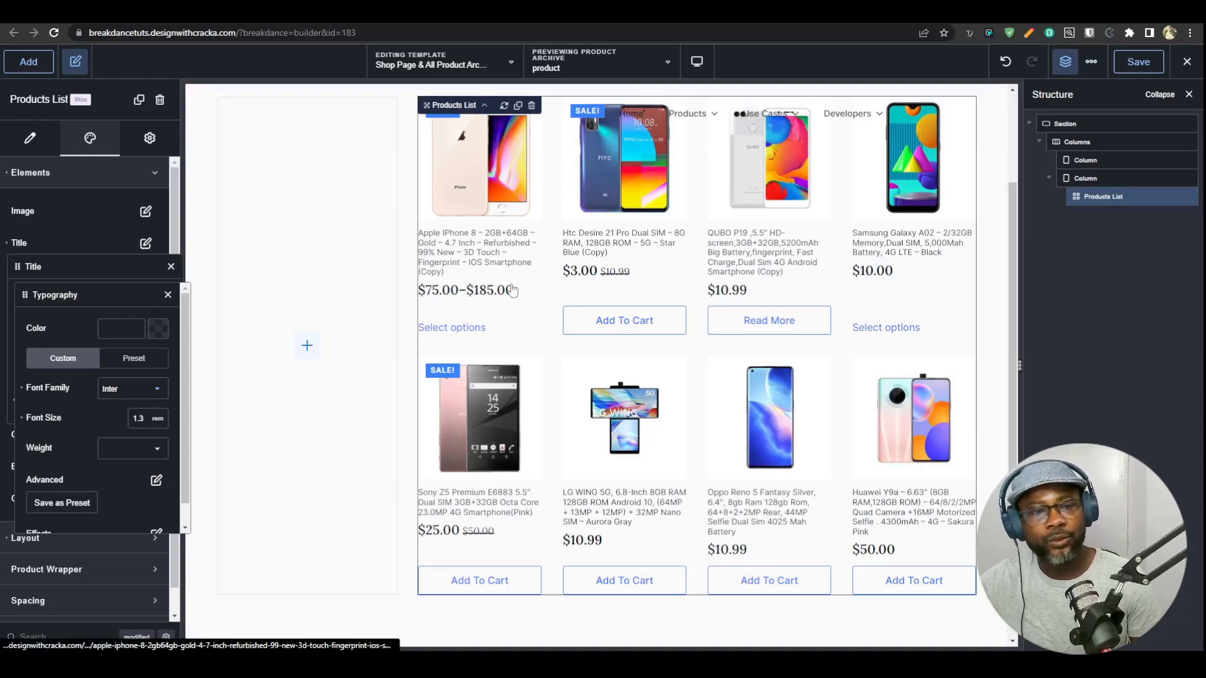
pyautogui.scroll(2, 831, 411)
pyautogui.click(894, 196)
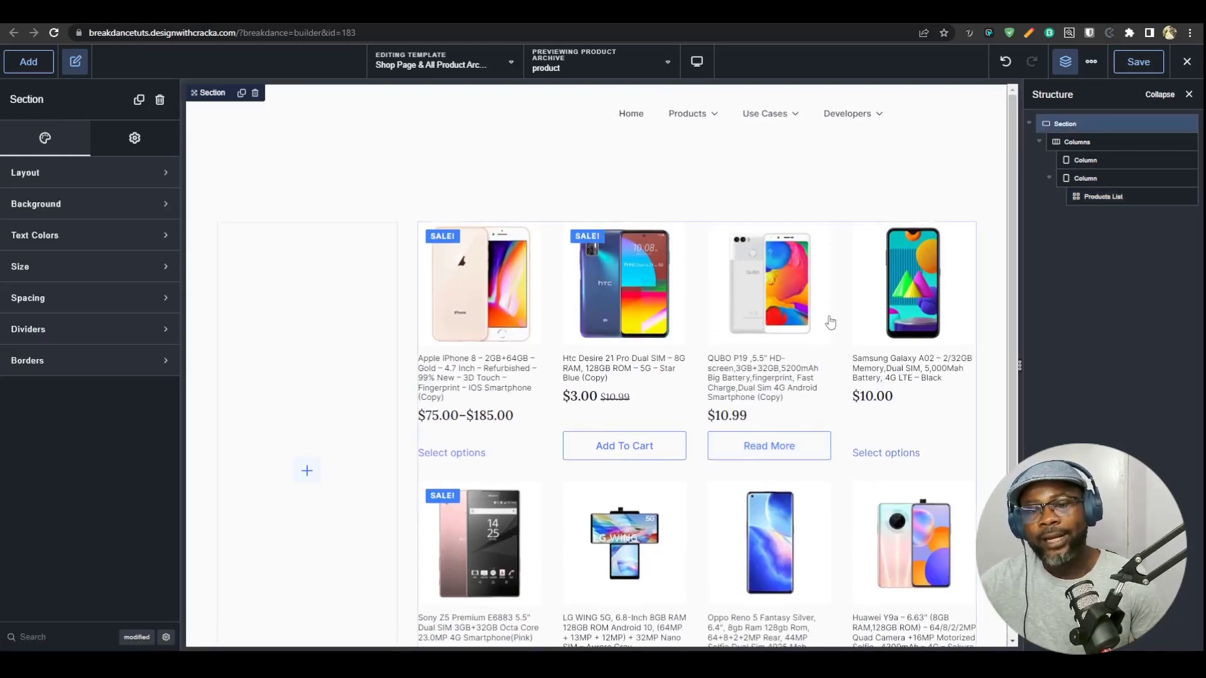
# - Try the All, On sale and Manually options for which products the Products List shows
pyautogui.click(828, 316)
pyautogui.click(29, 137)
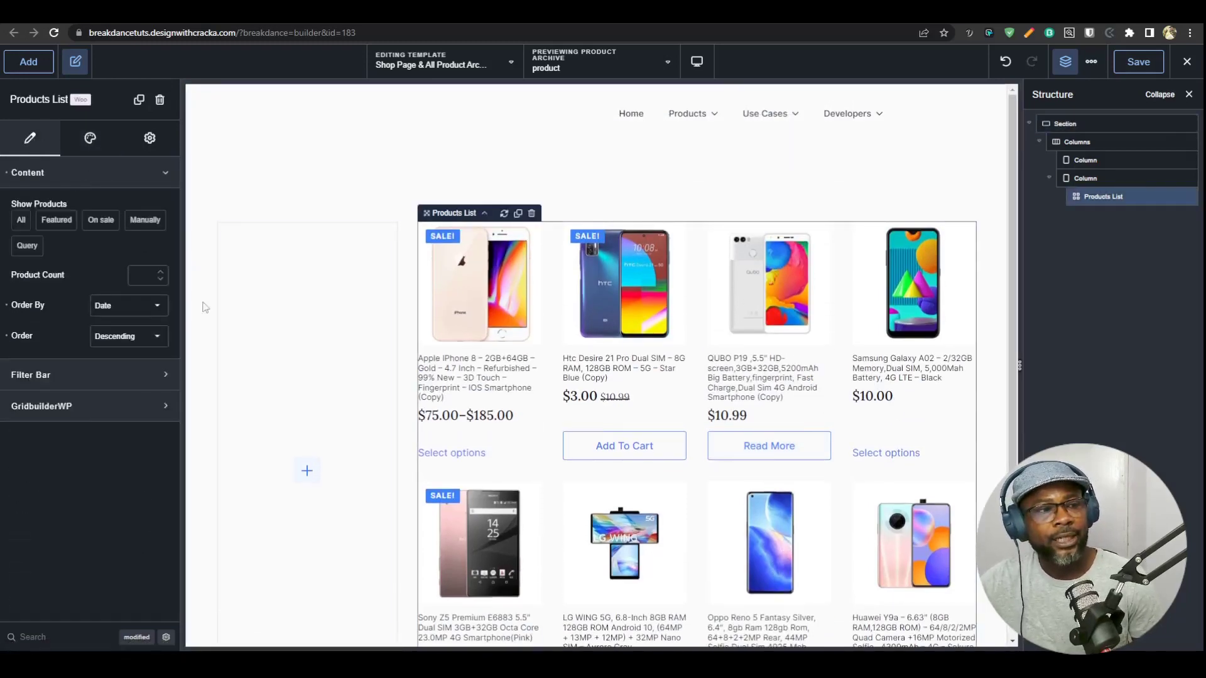
pyautogui.click(22, 223)
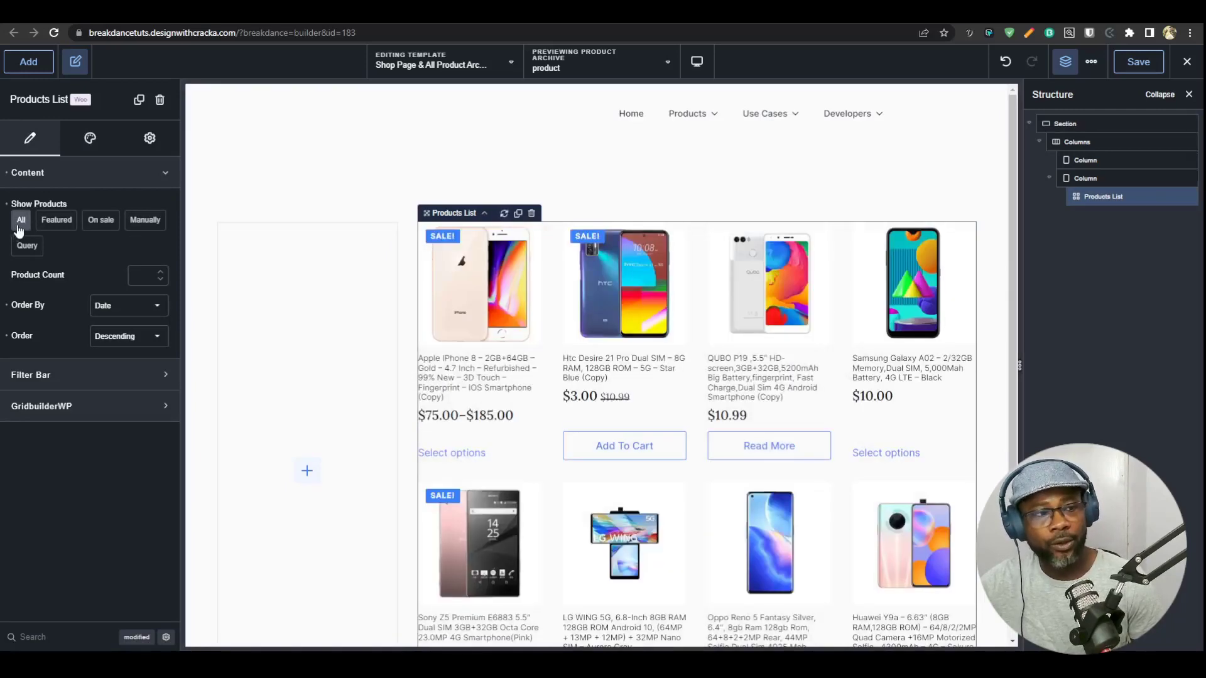
pyautogui.click(20, 223)
pyautogui.click(100, 221)
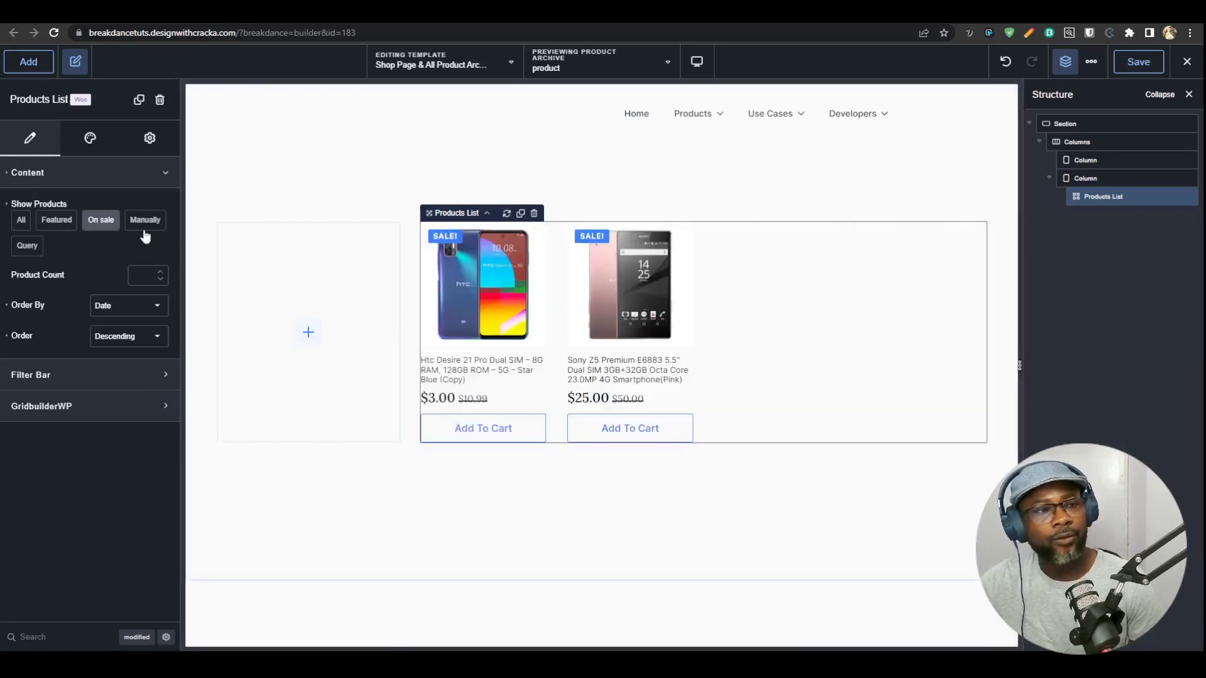
pyautogui.click(142, 222)
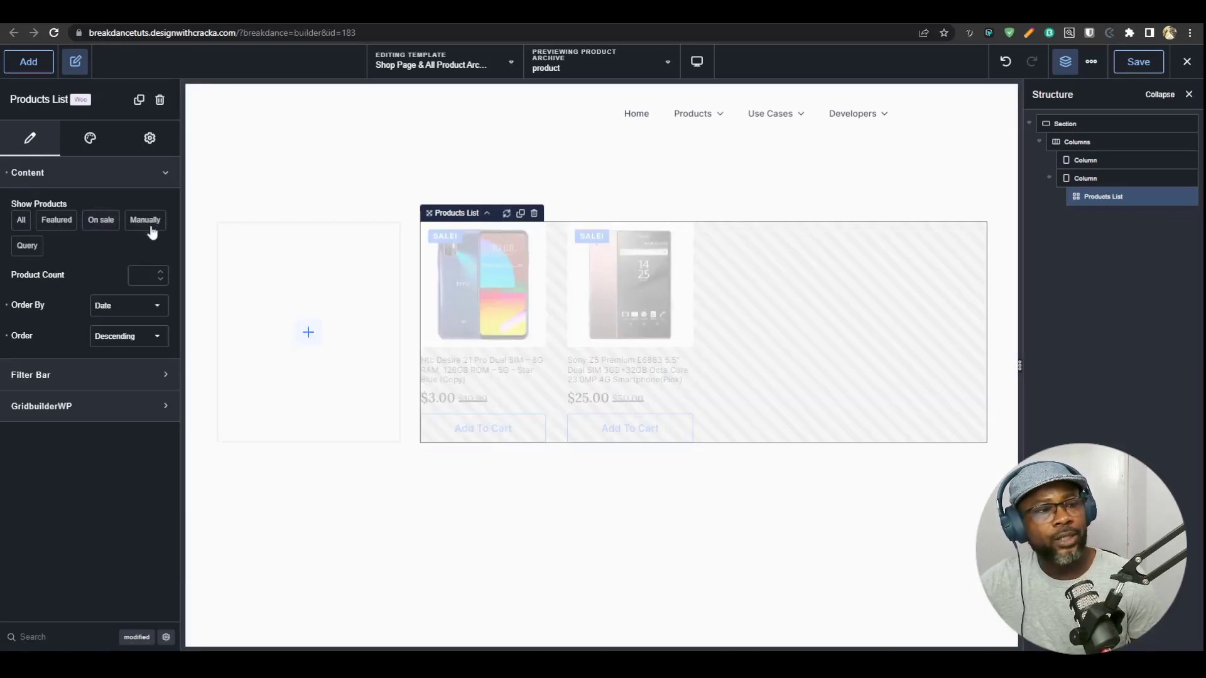
# - Switch the Products List to a custom query and open that query in the Query Builder
pyautogui.click(28, 246)
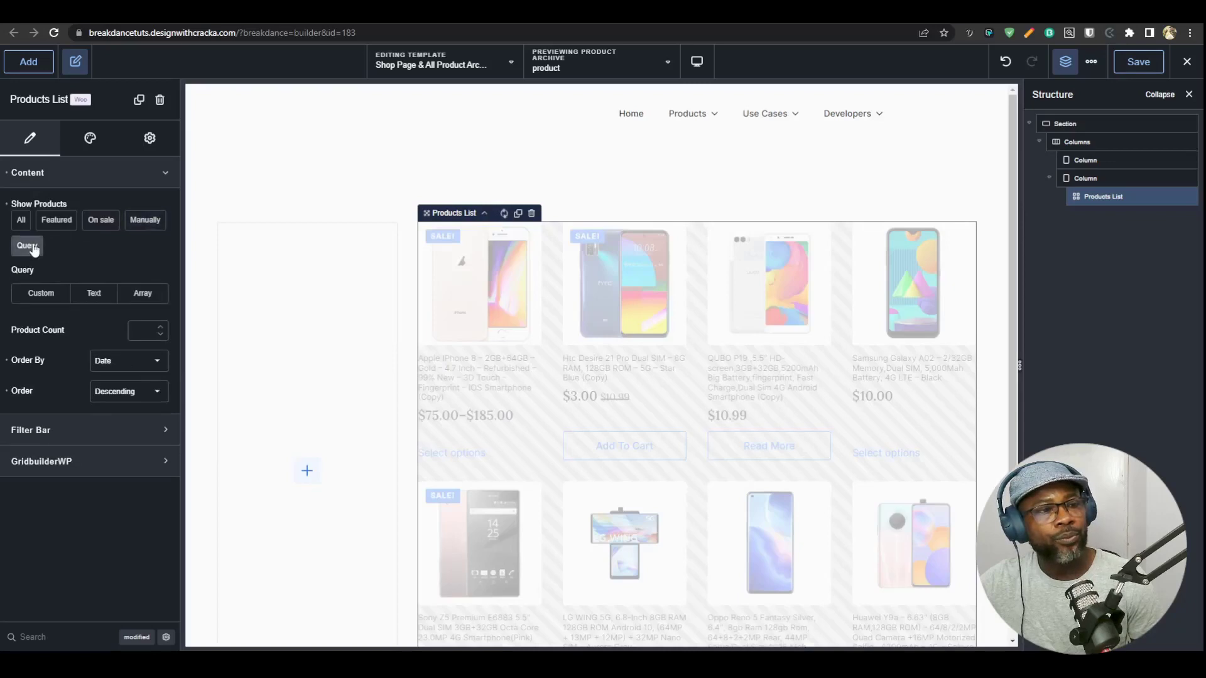
pyautogui.click(39, 294)
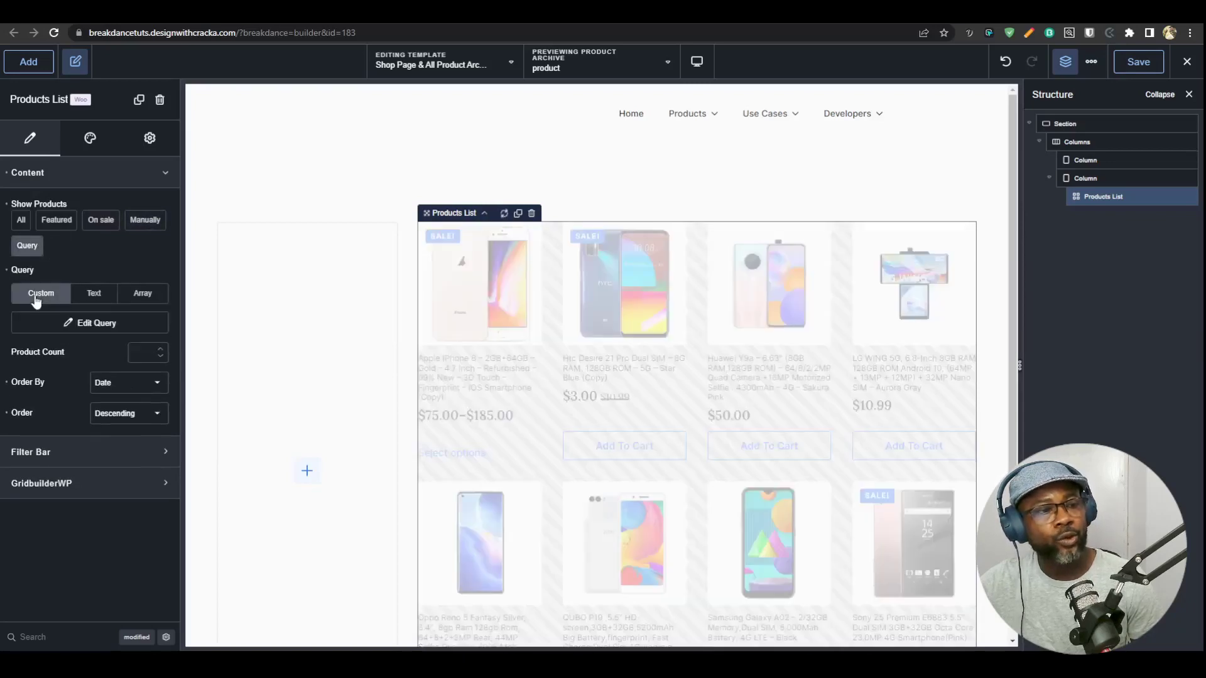
pyautogui.click(93, 322)
pyautogui.scroll(-2, 618, 311)
pyautogui.scroll(2, 609, 370)
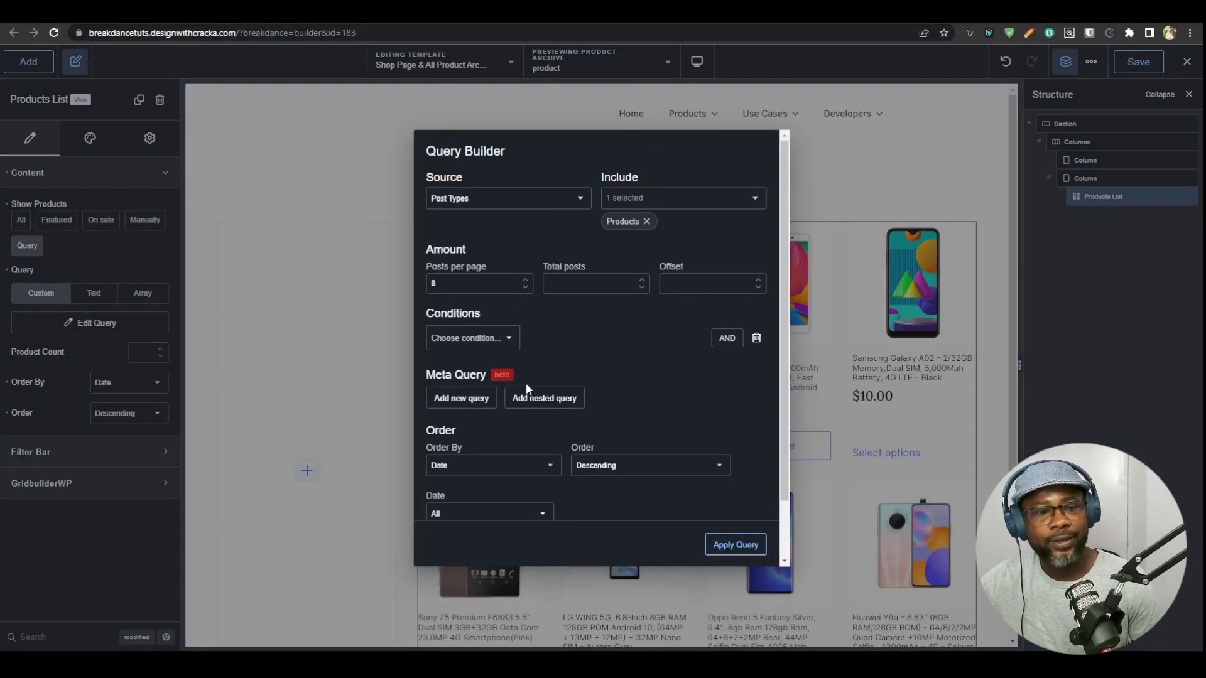
# - Add a new meta query to the product query and look over its remaining options
pyautogui.scroll(-2, 496, 352)
pyautogui.click(467, 331)
pyautogui.scroll(-3, 540, 396)
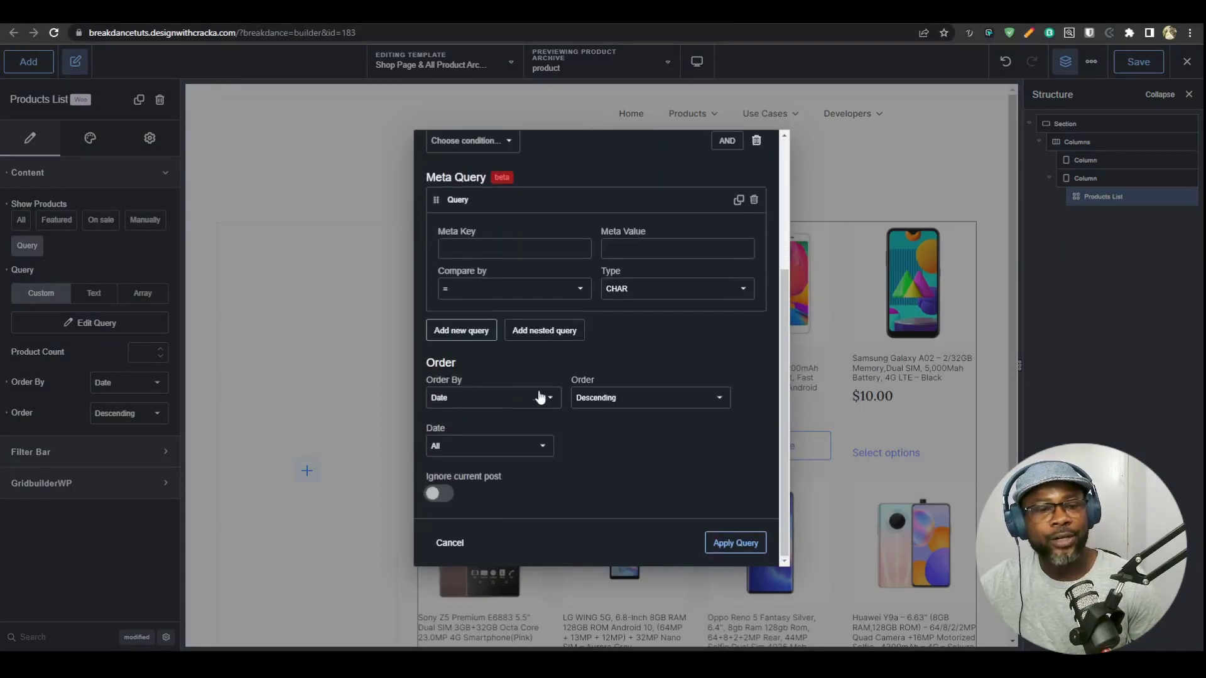
# - Add a nested group containing two queries to the meta query and expand the first inner query's fields
pyautogui.click(544, 330)
pyautogui.scroll(-2, 646, 397)
pyautogui.click(517, 294)
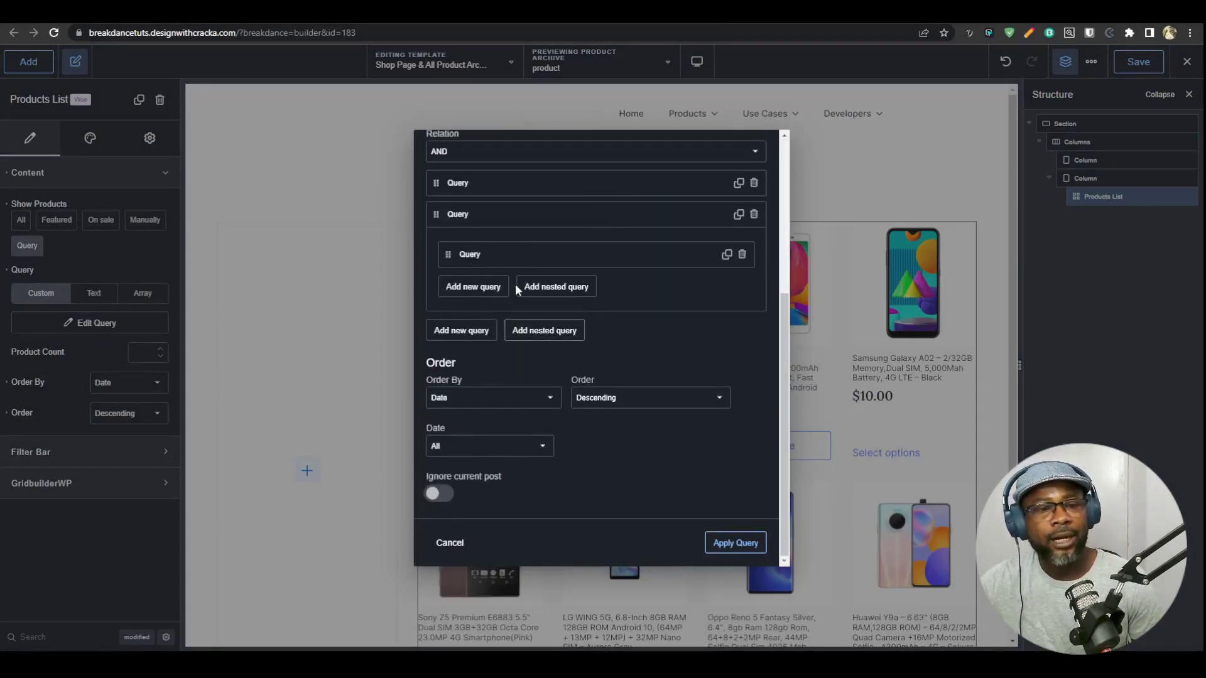
pyautogui.scroll(2, 559, 309)
pyautogui.click(488, 412)
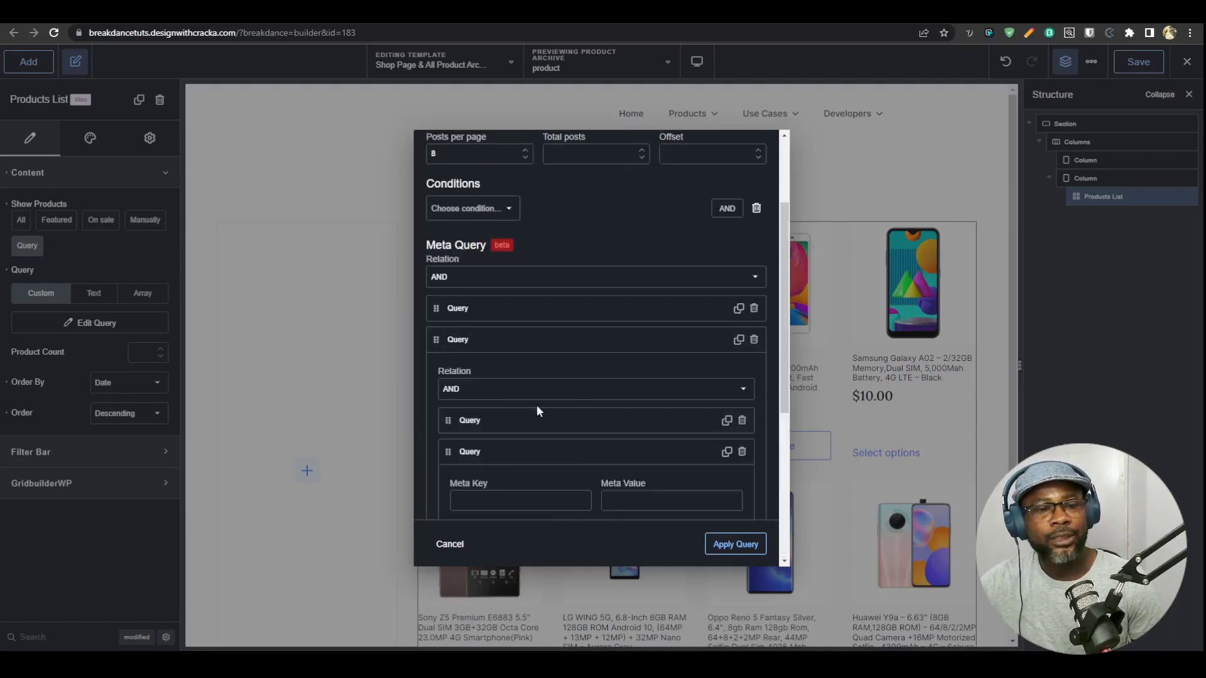
pyautogui.click(529, 421)
pyautogui.scroll(-4, 541, 402)
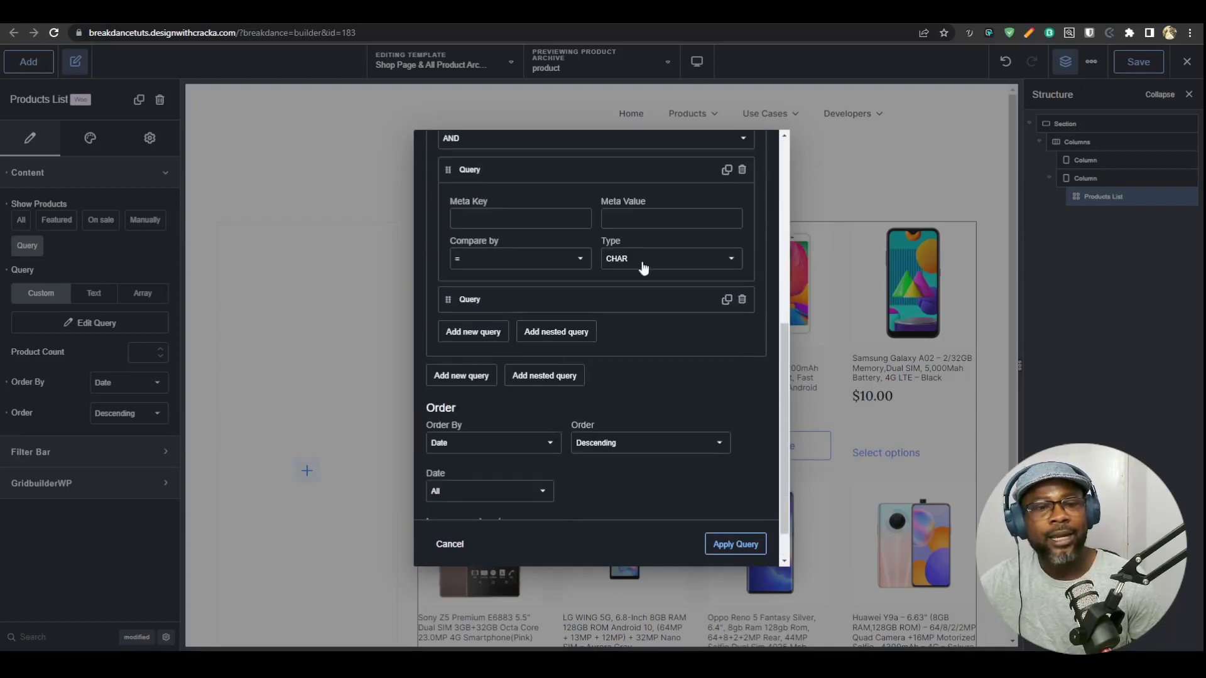
# - Review the nested query fields and the other Query Builder settings, close the builder and look over the product grid
pyautogui.scroll(3, 569, 404)
pyautogui.scroll(-4, 565, 440)
pyautogui.scroll(1, 492, 453)
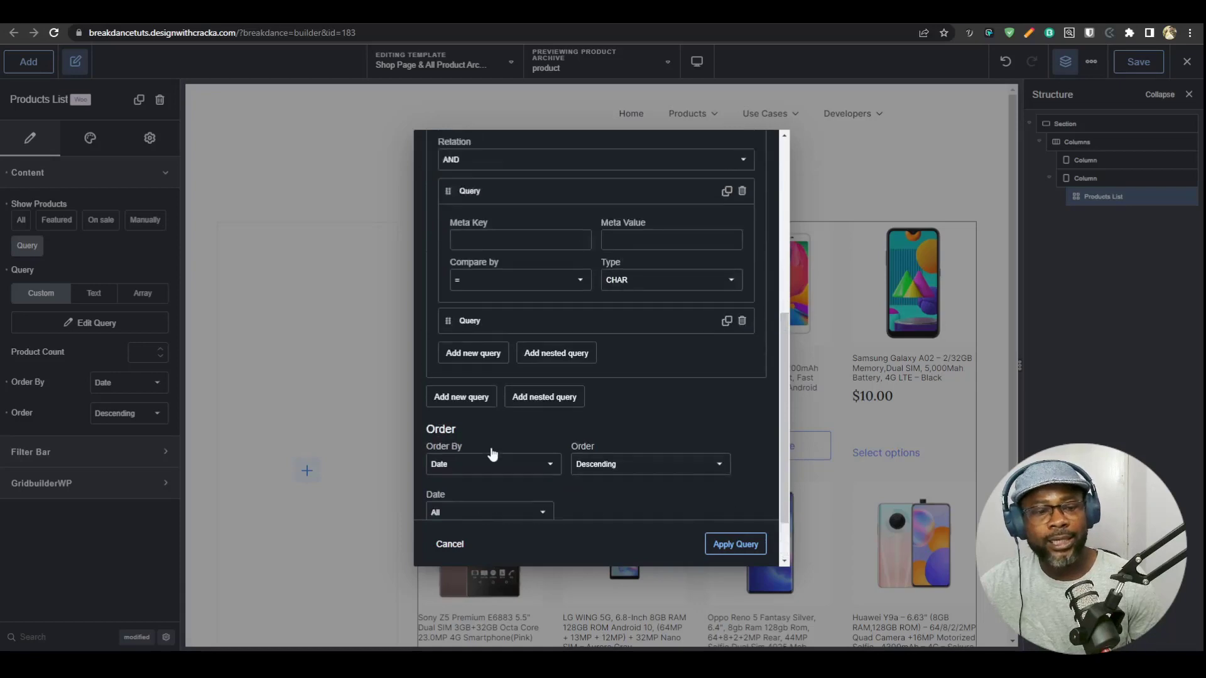
pyautogui.scroll(6, 491, 454)
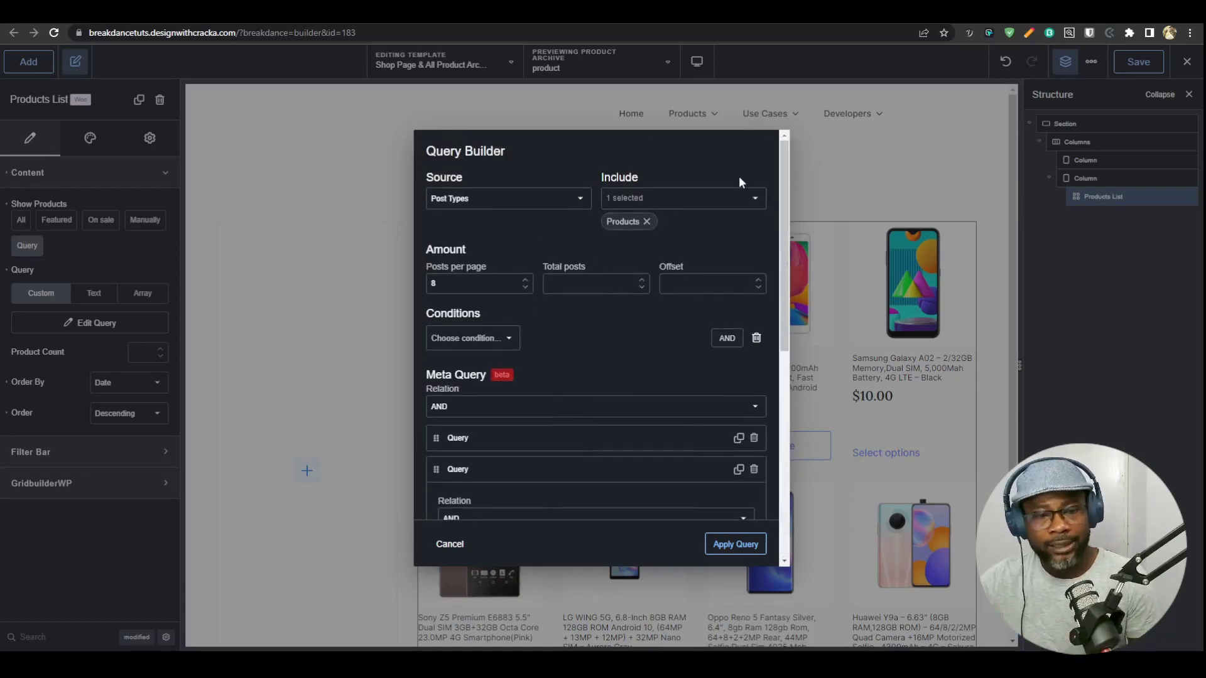
pyautogui.scroll(-7, 733, 205)
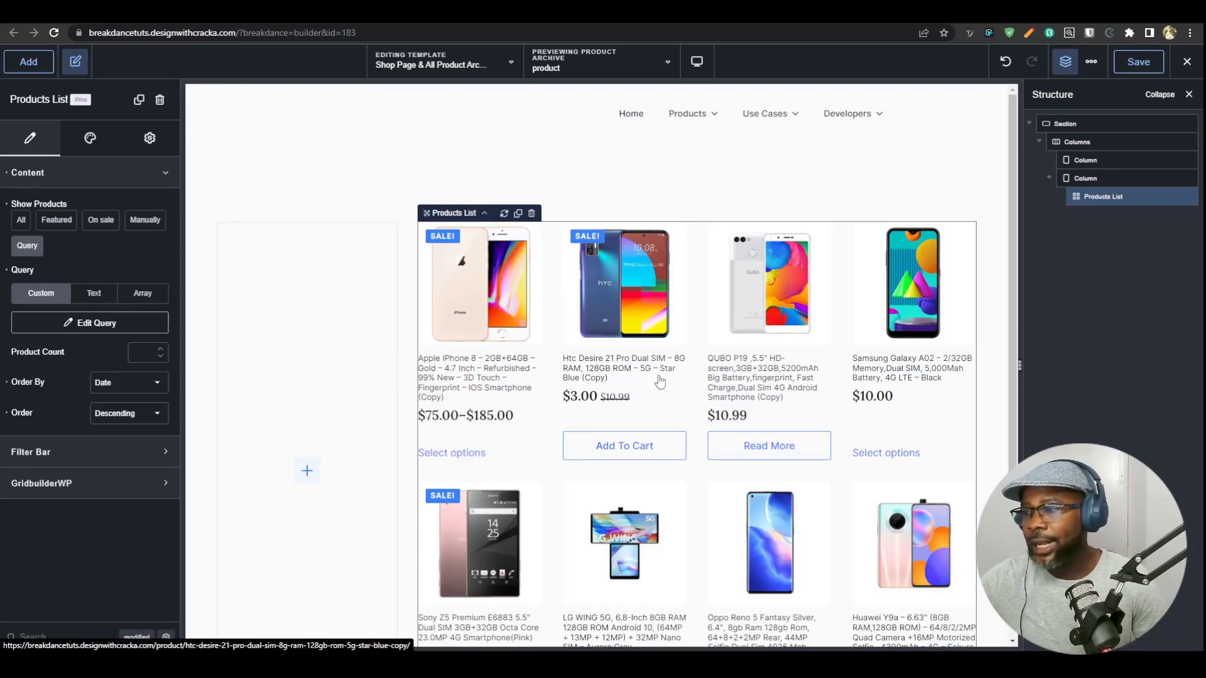
pyautogui.scroll(-3, 635, 334)
pyautogui.scroll(3, 722, 348)
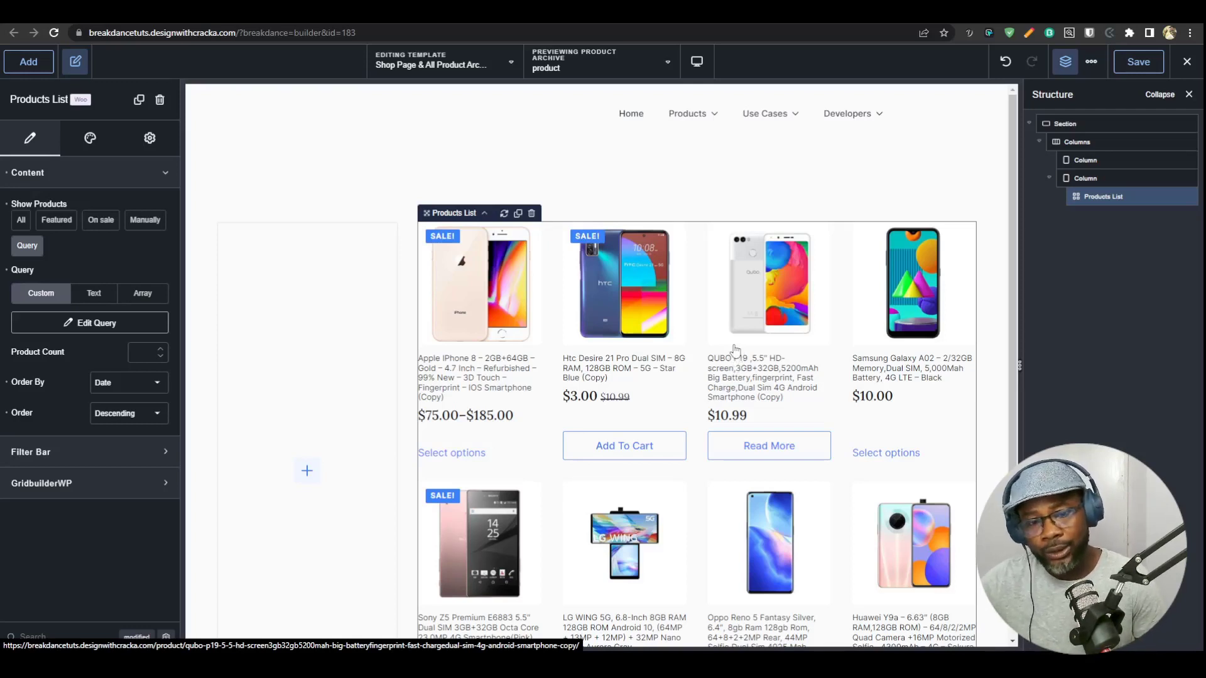
pyautogui.scroll(-3, 764, 391)
pyautogui.scroll(3, 824, 440)
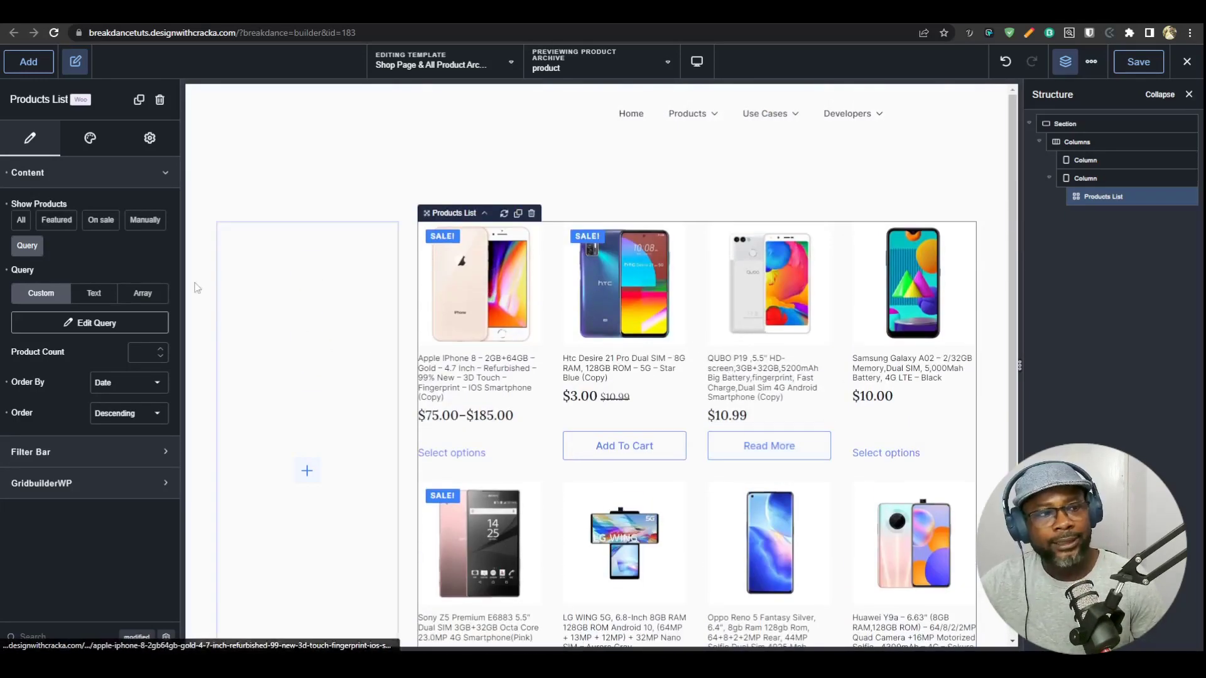
# - Enable the Products List's filter bar and its All filter
pyautogui.click(162, 174)
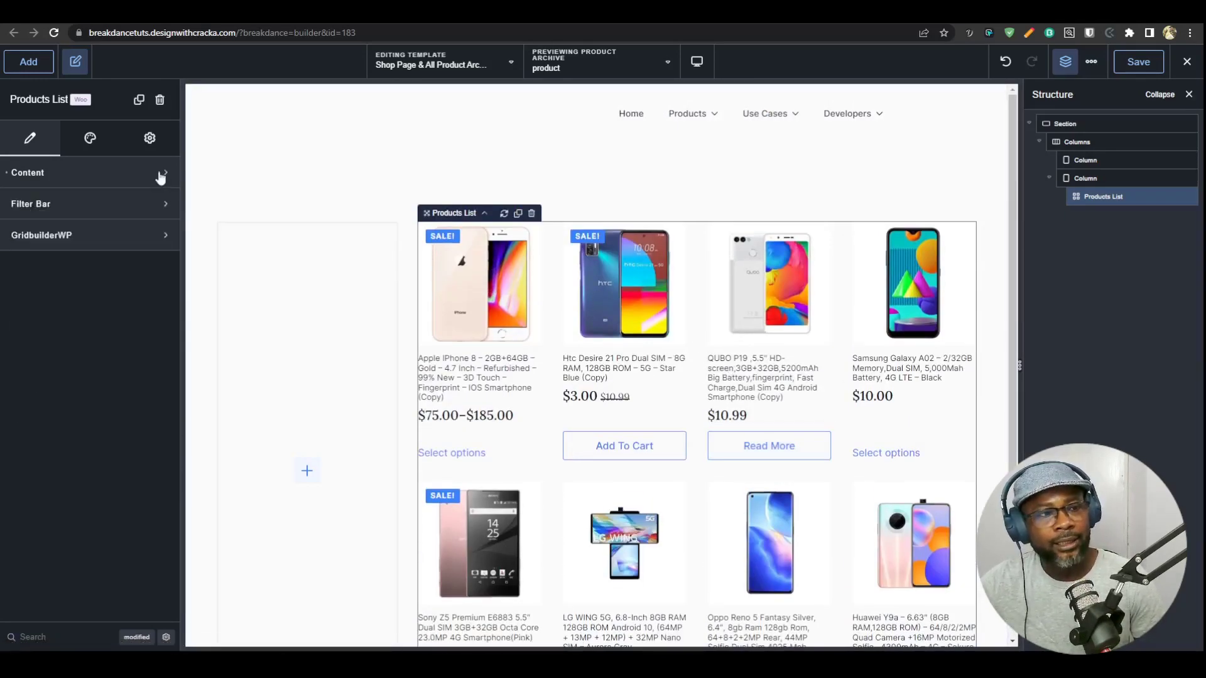
pyautogui.click(95, 205)
pyautogui.click(157, 241)
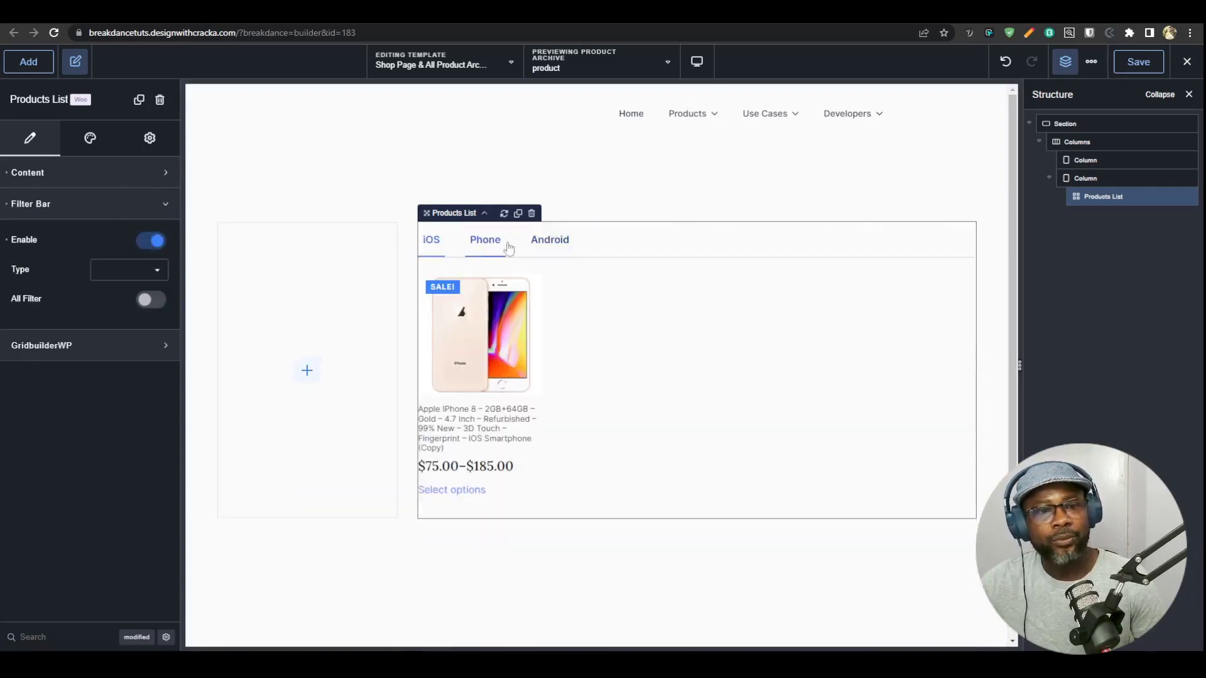
pyautogui.click(145, 303)
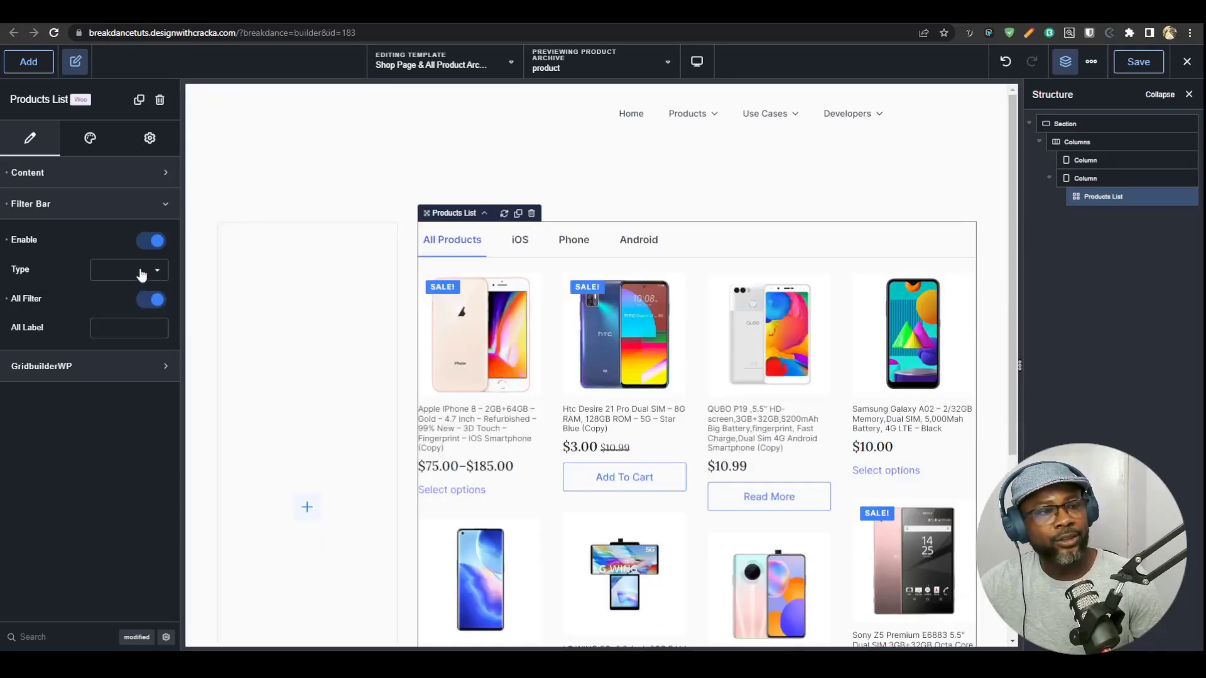
# - Look through the taxonomies offered as the filter bar's type without choosing one
pyautogui.click(148, 270)
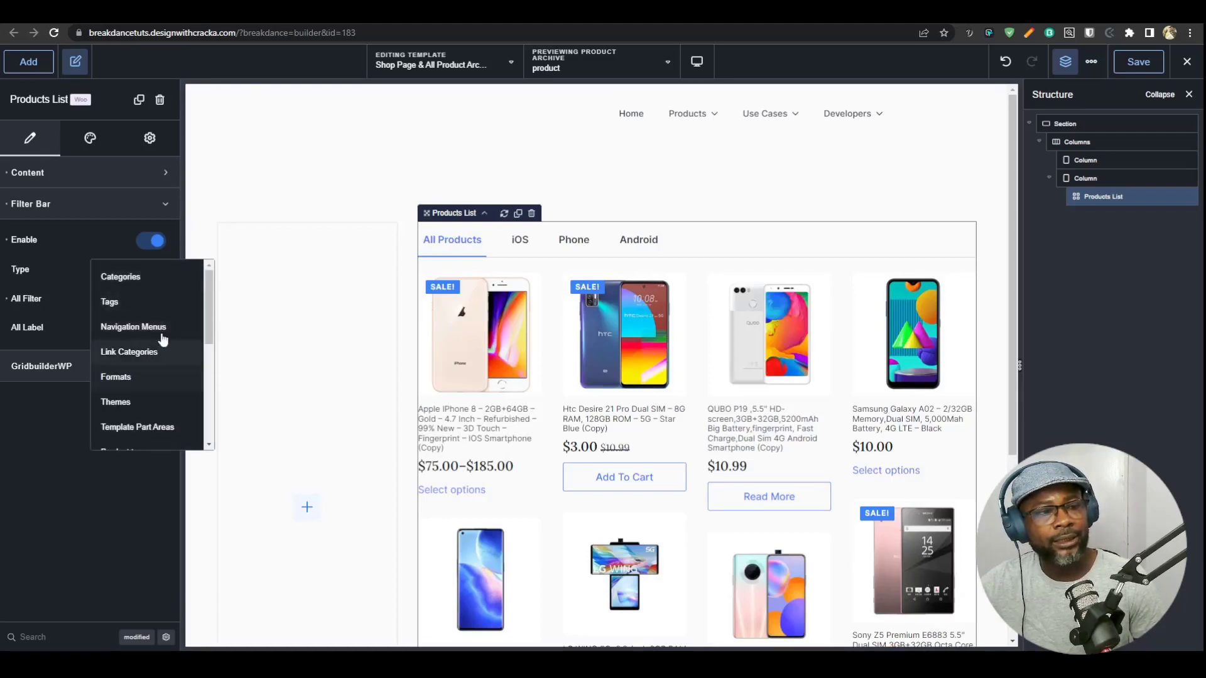
pyautogui.scroll(-4, 164, 368)
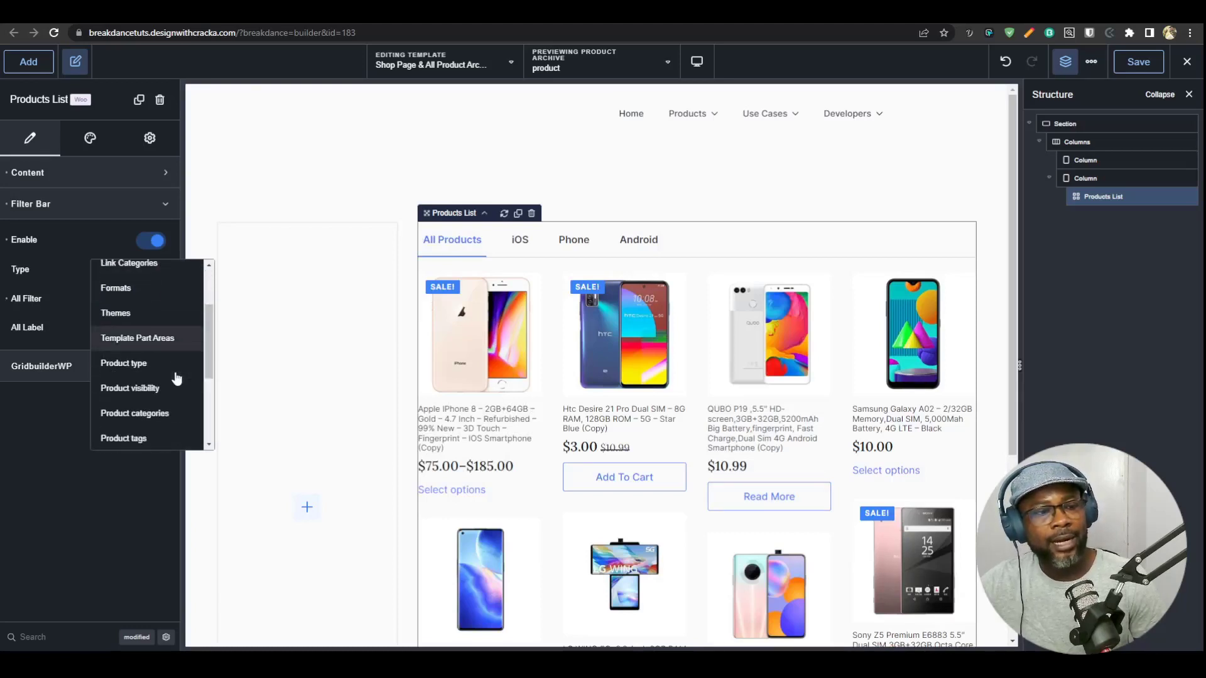
pyautogui.scroll(2, 167, 399)
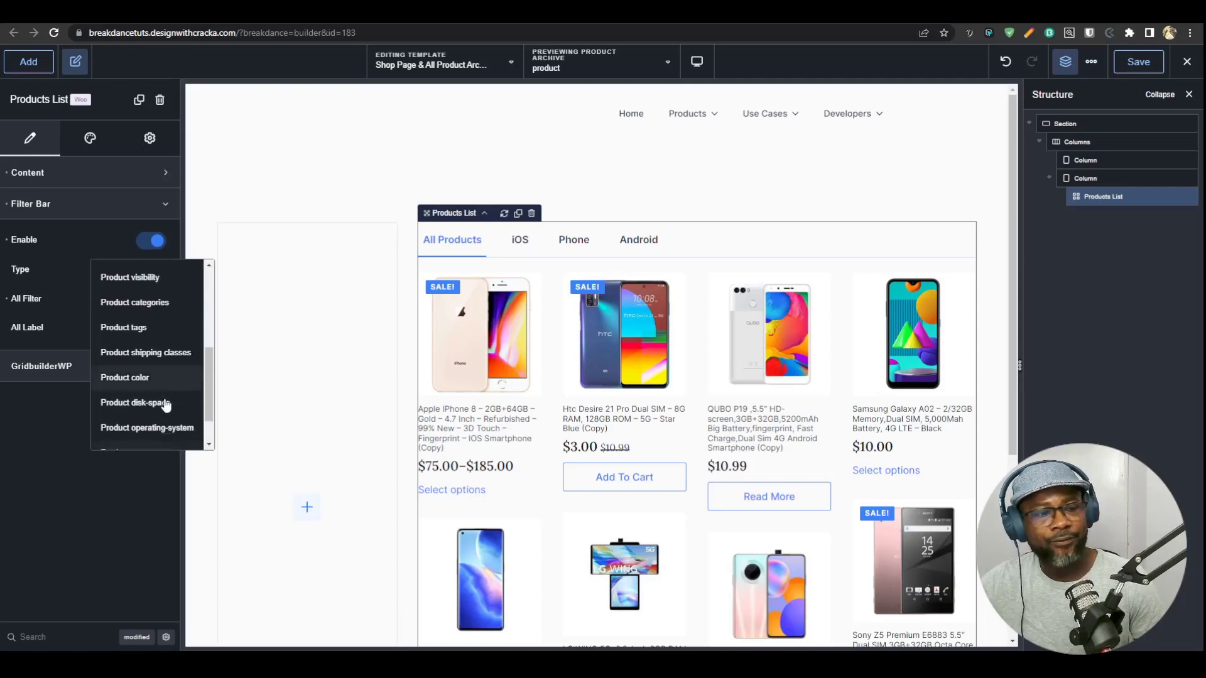
pyautogui.scroll(-2, 151, 427)
pyautogui.scroll(5, 139, 440)
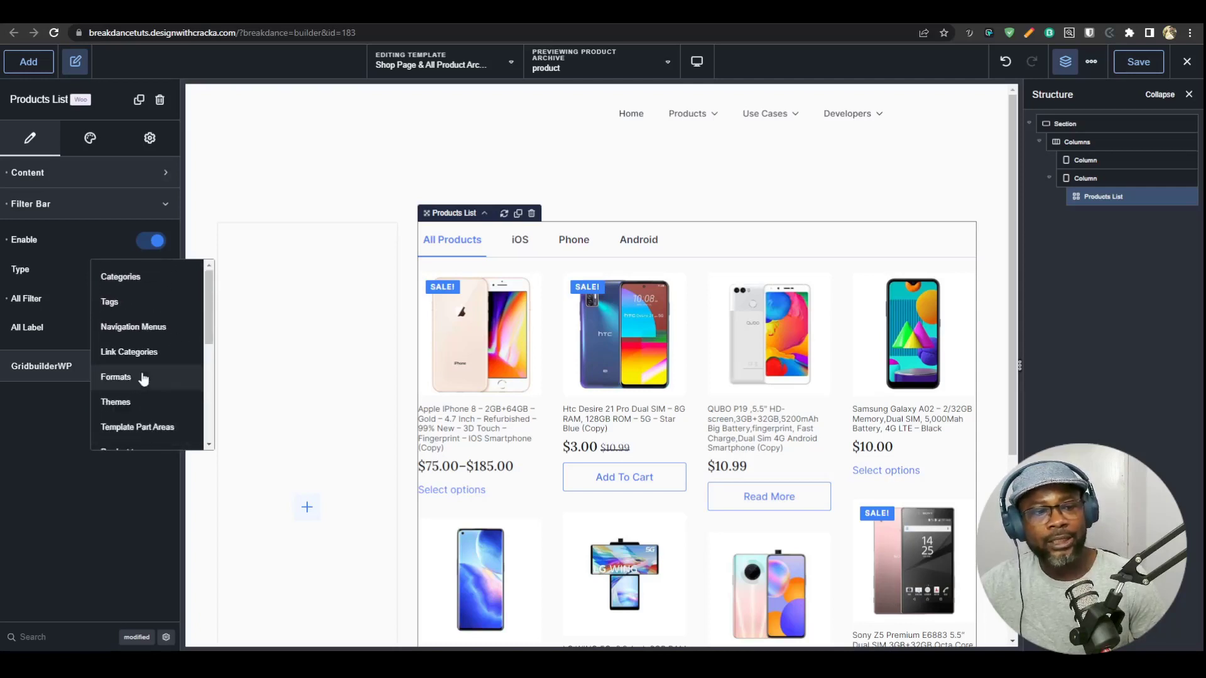
pyautogui.scroll(-5, 135, 402)
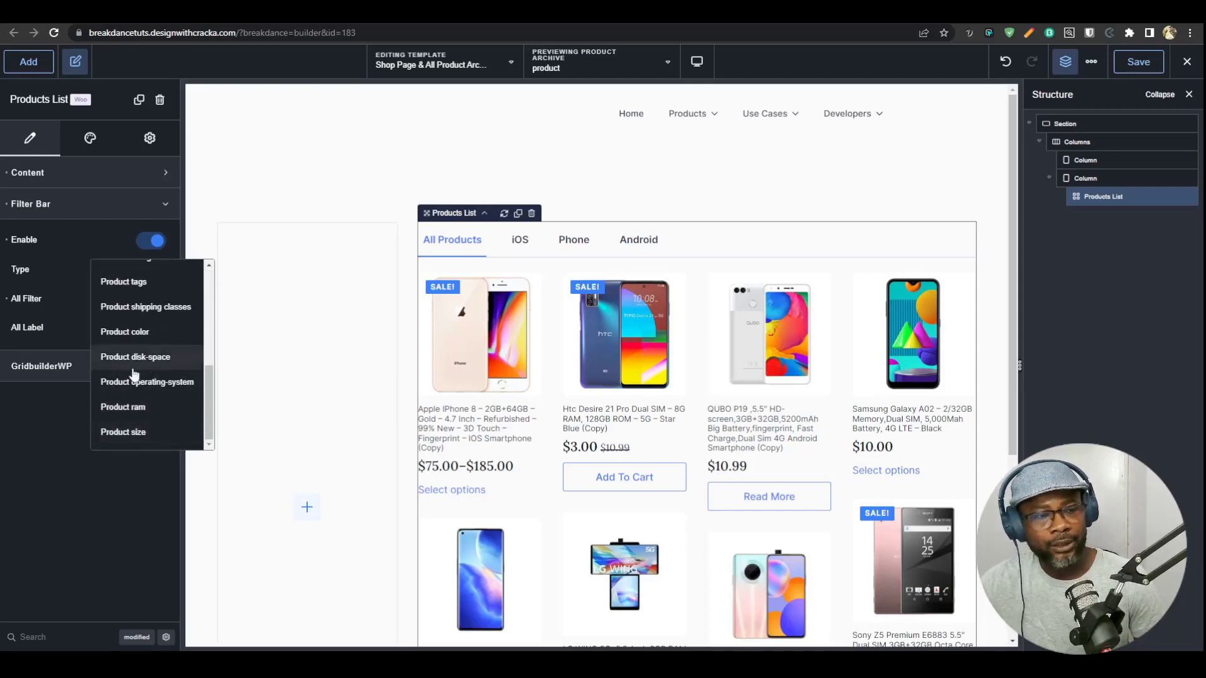
pyautogui.scroll(5, 155, 377)
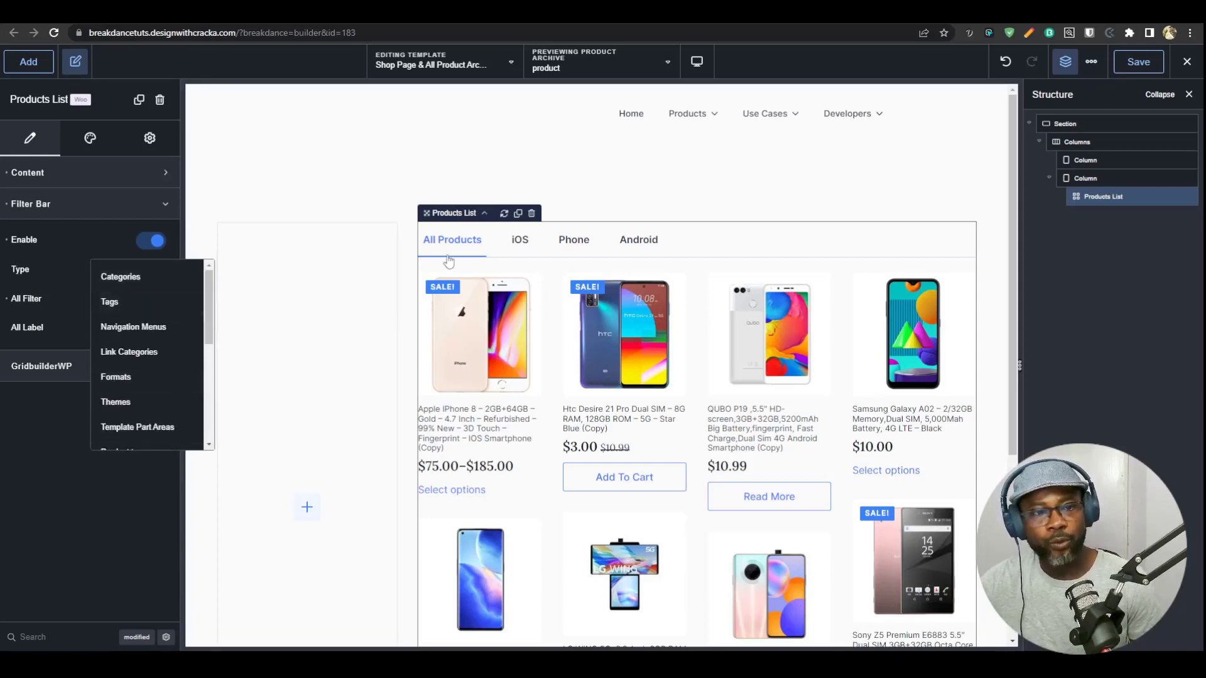
pyautogui.click(1139, 61)
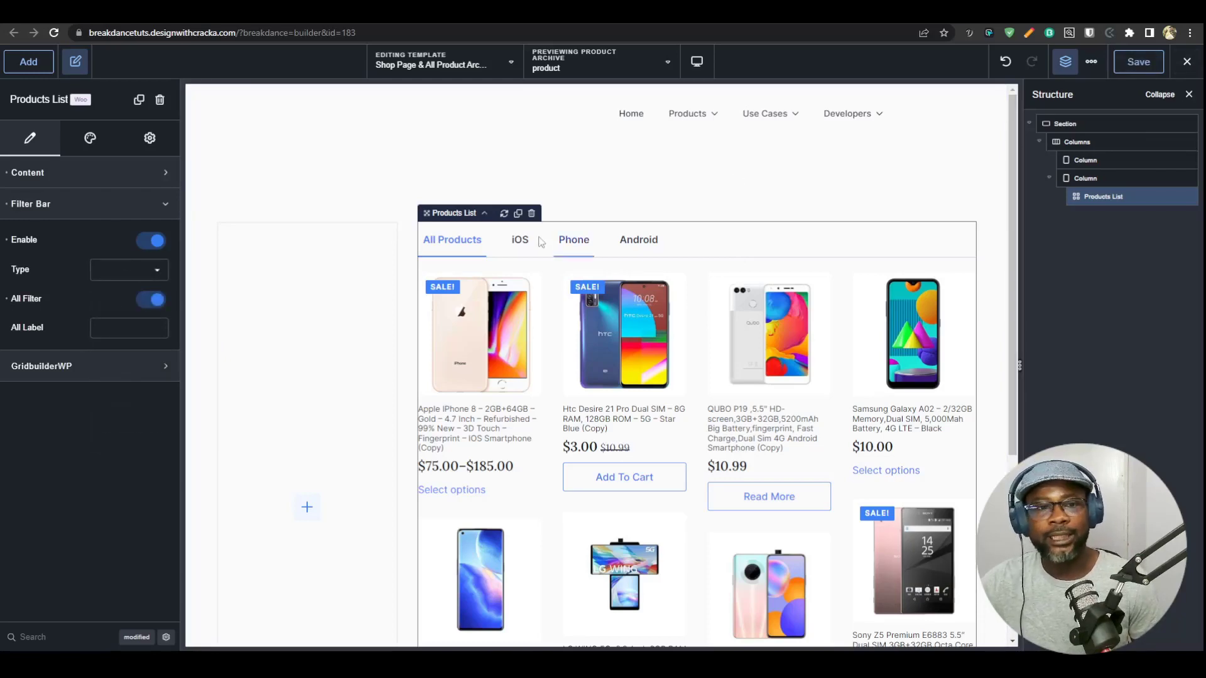
# - Test the filter bar by switching repeatedly between iOS, Phone and Android, and look over the Android products
pyautogui.click(520, 240)
pyautogui.click(569, 245)
pyautogui.click(647, 239)
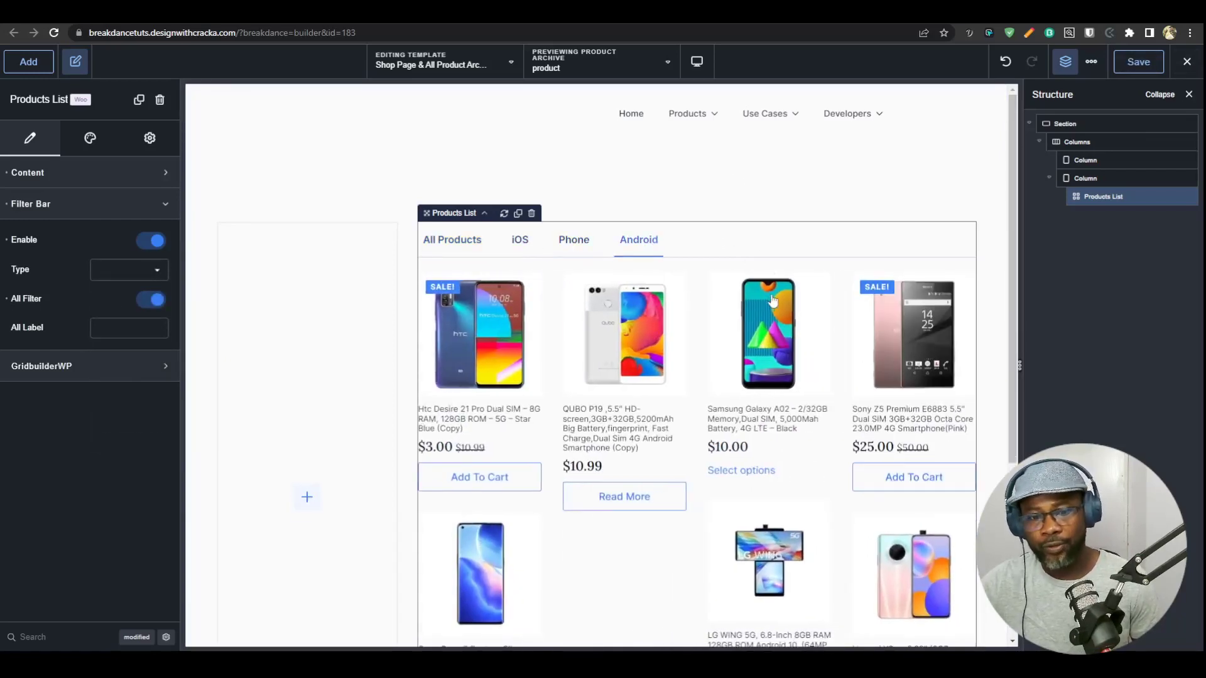
pyautogui.click(583, 242)
pyautogui.click(520, 240)
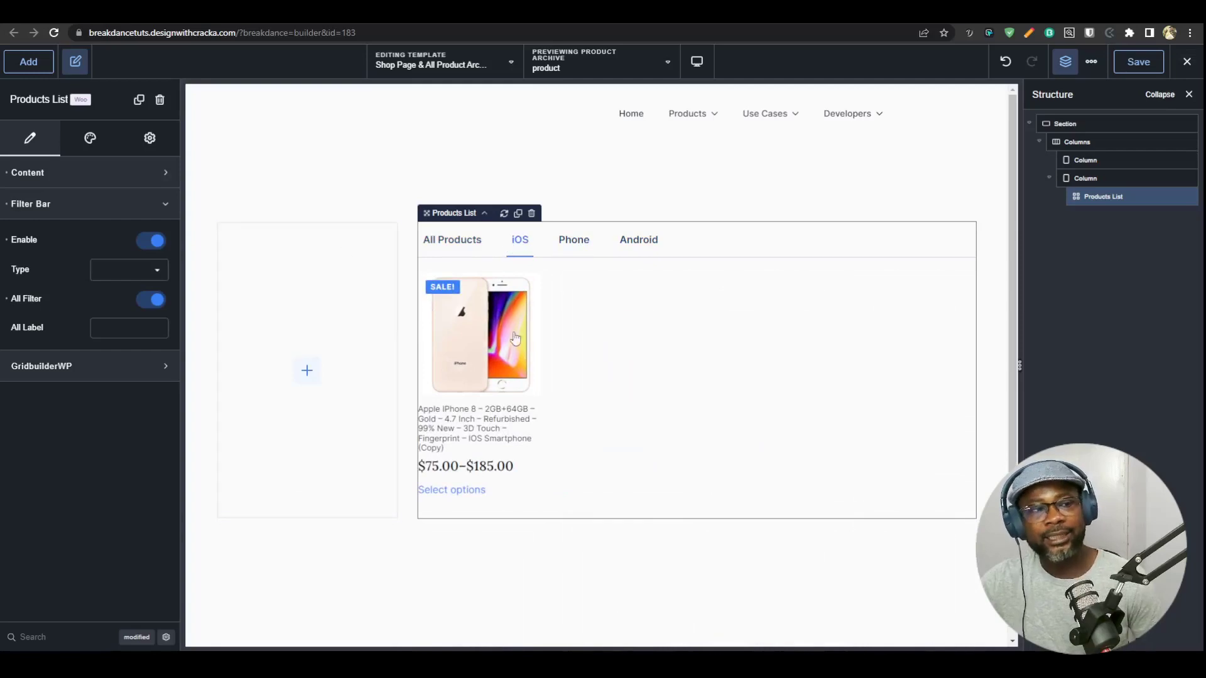
pyautogui.click(573, 242)
pyautogui.click(647, 242)
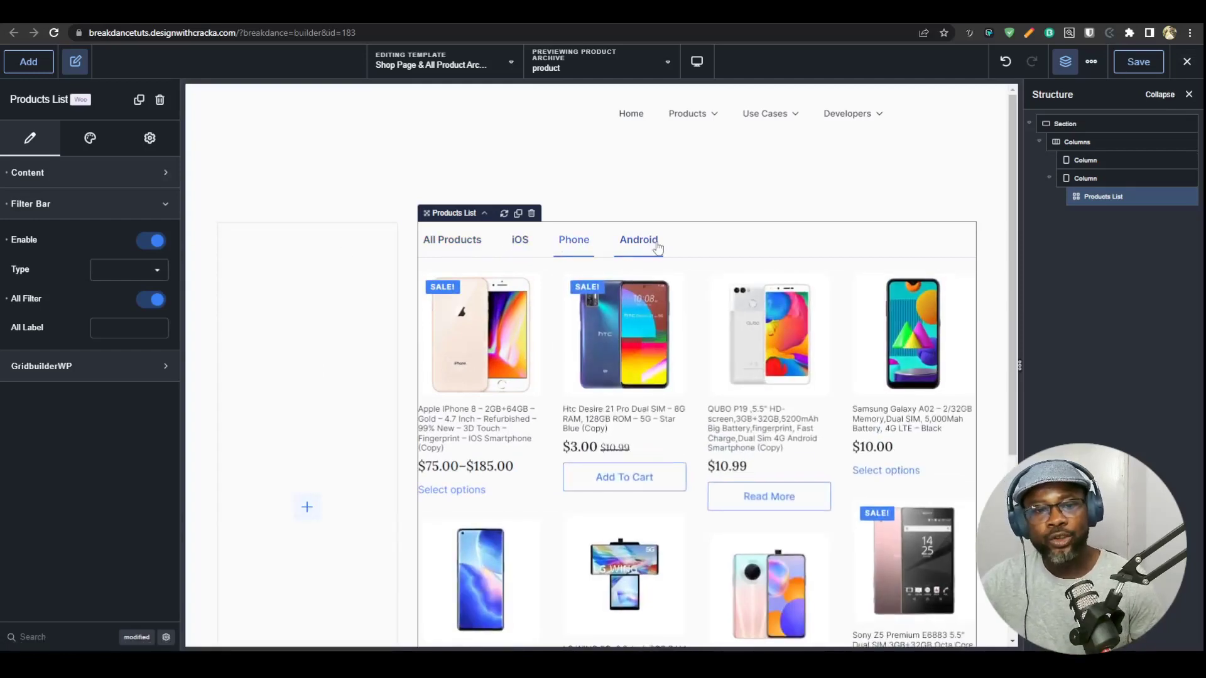
pyautogui.click(573, 242)
pyautogui.click(520, 240)
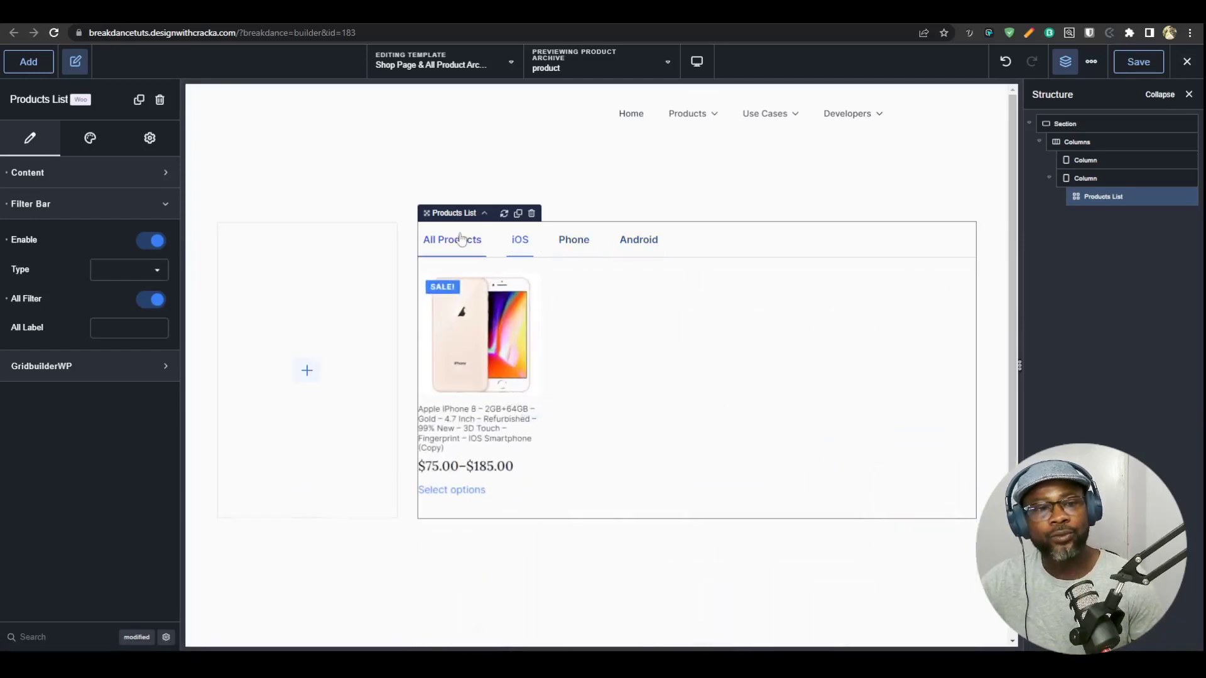
pyautogui.click(573, 242)
pyautogui.click(520, 240)
pyautogui.click(639, 242)
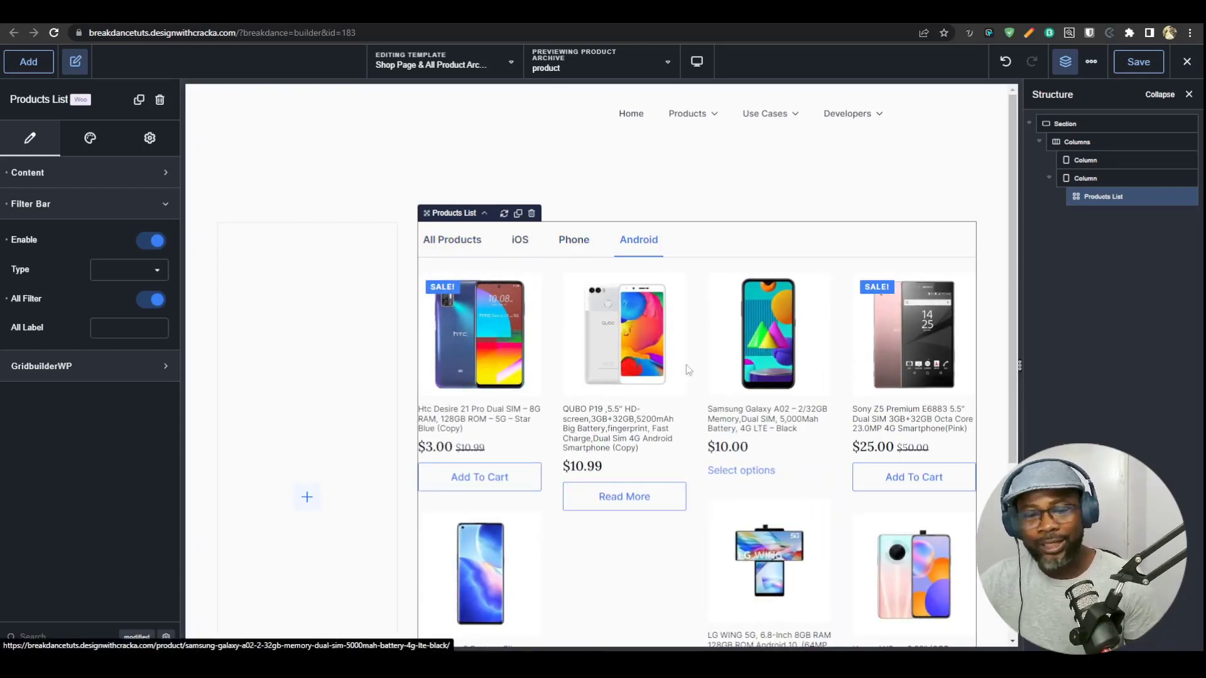
pyautogui.click(583, 248)
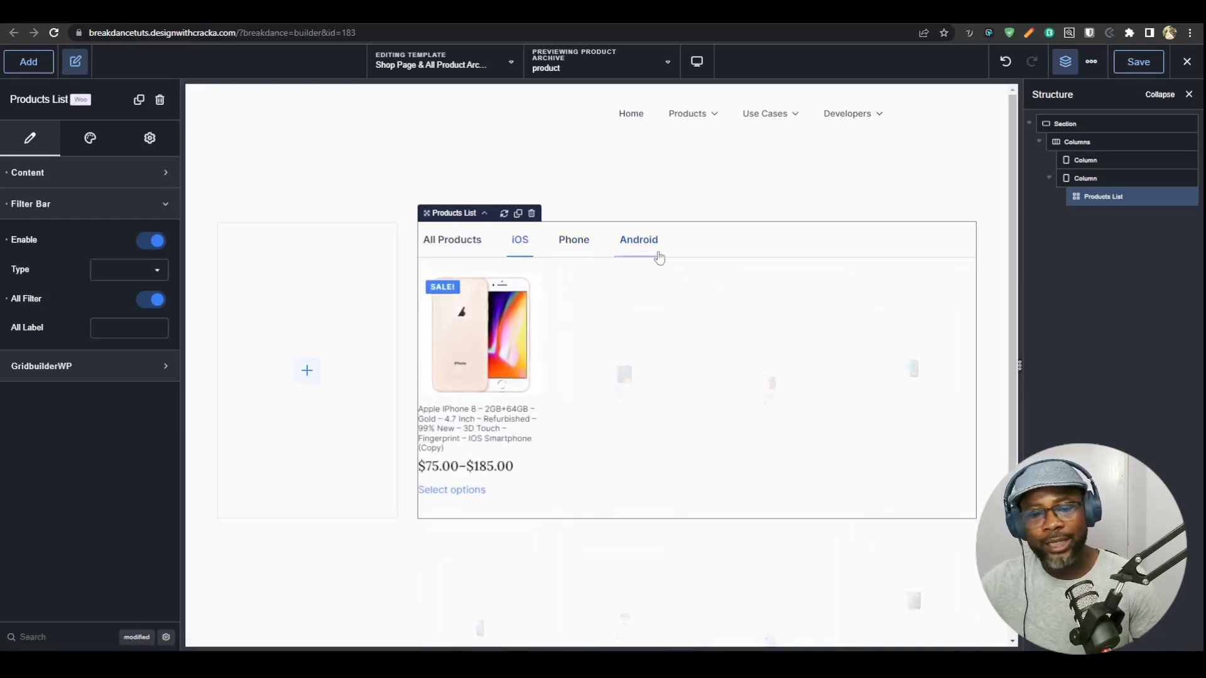
pyautogui.click(638, 242)
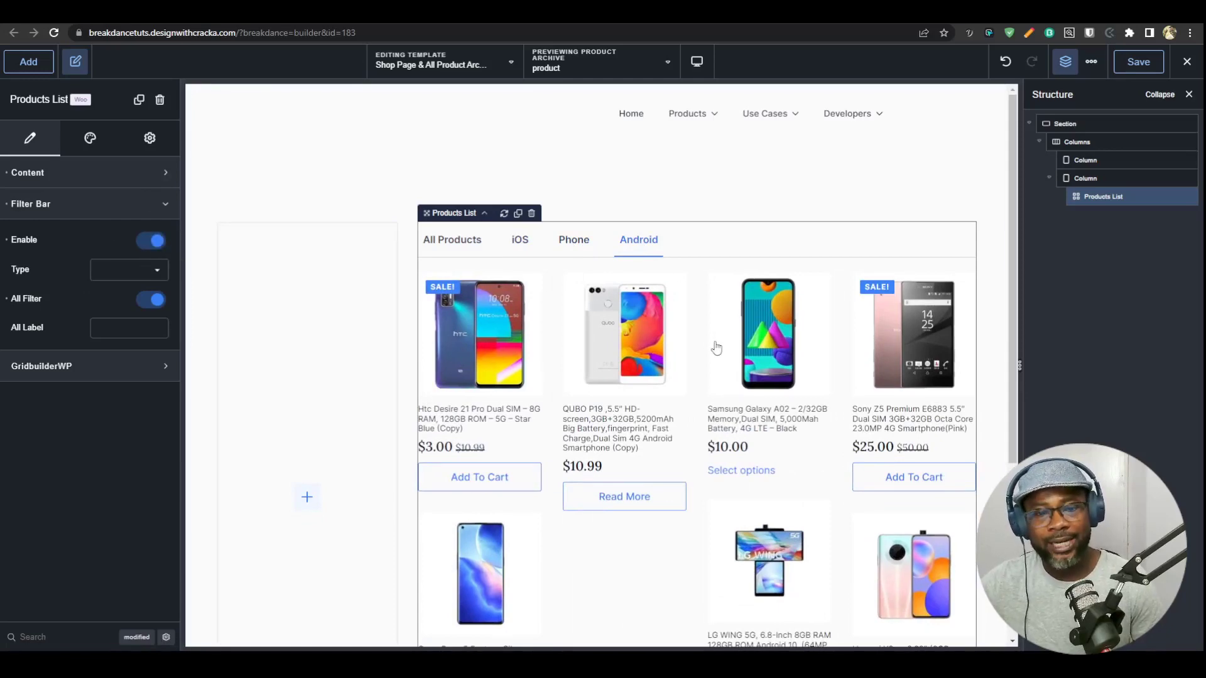
pyautogui.scroll(-4, 717, 348)
pyautogui.scroll(4, 691, 392)
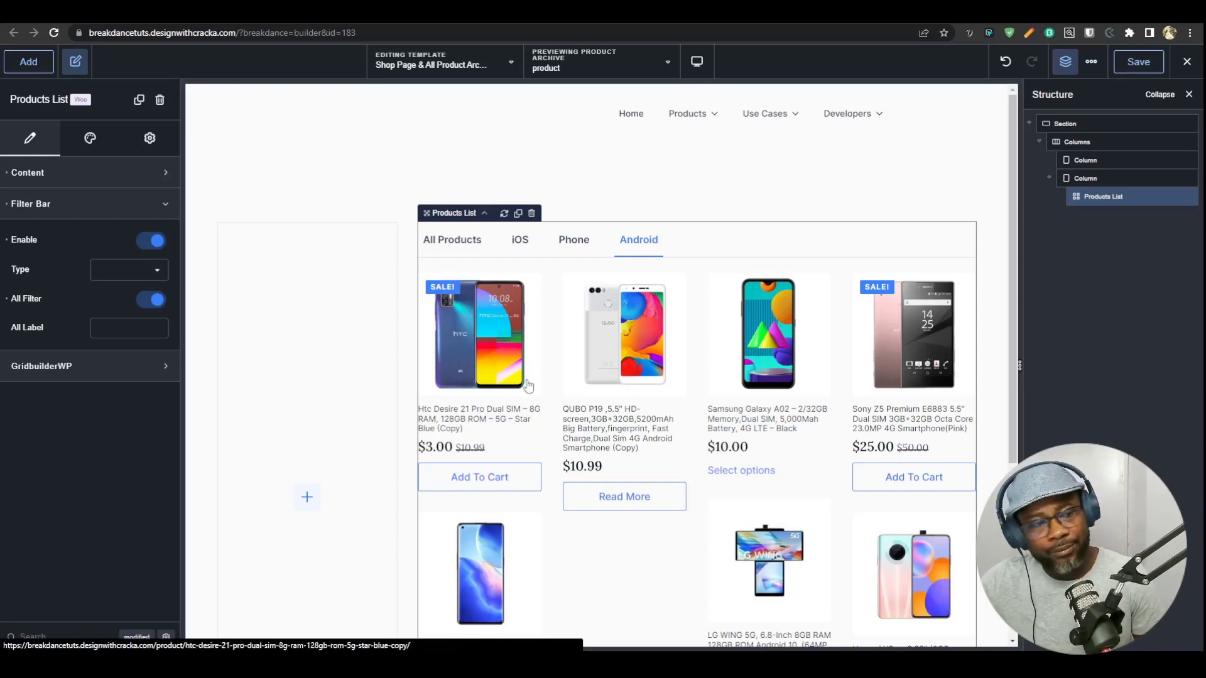
# - Enable GridbuilderWP for the Products List and check the refreshed product grid
pyautogui.click(76, 367)
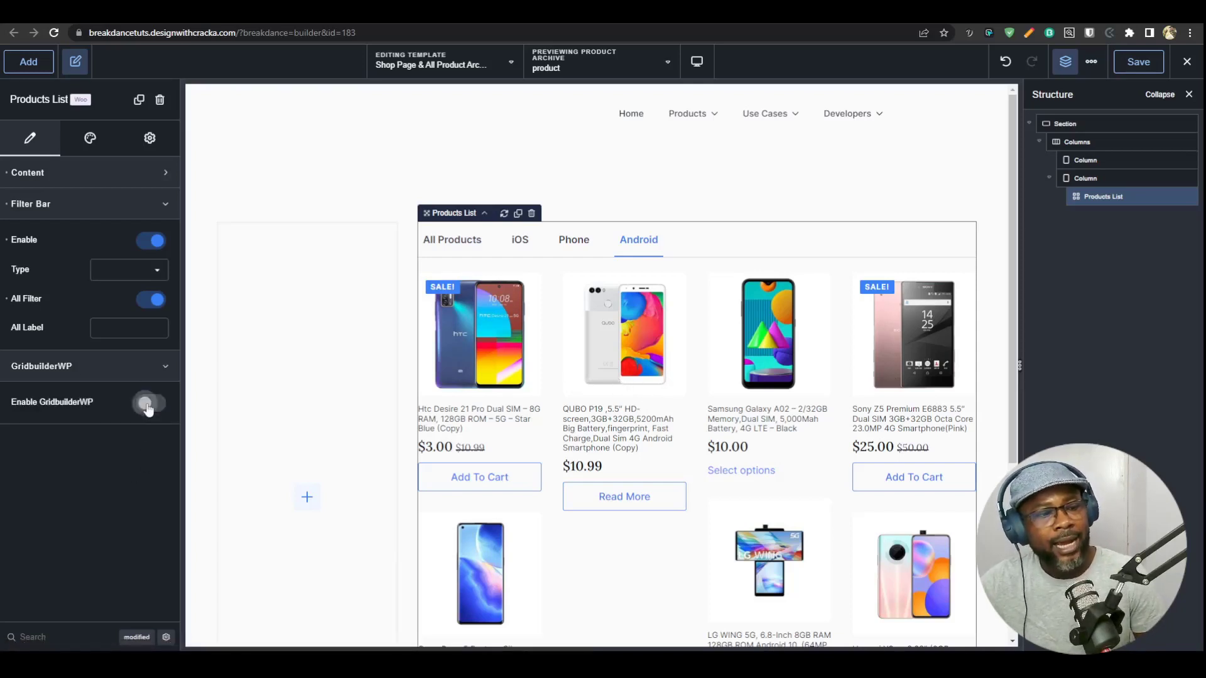
pyautogui.click(148, 406)
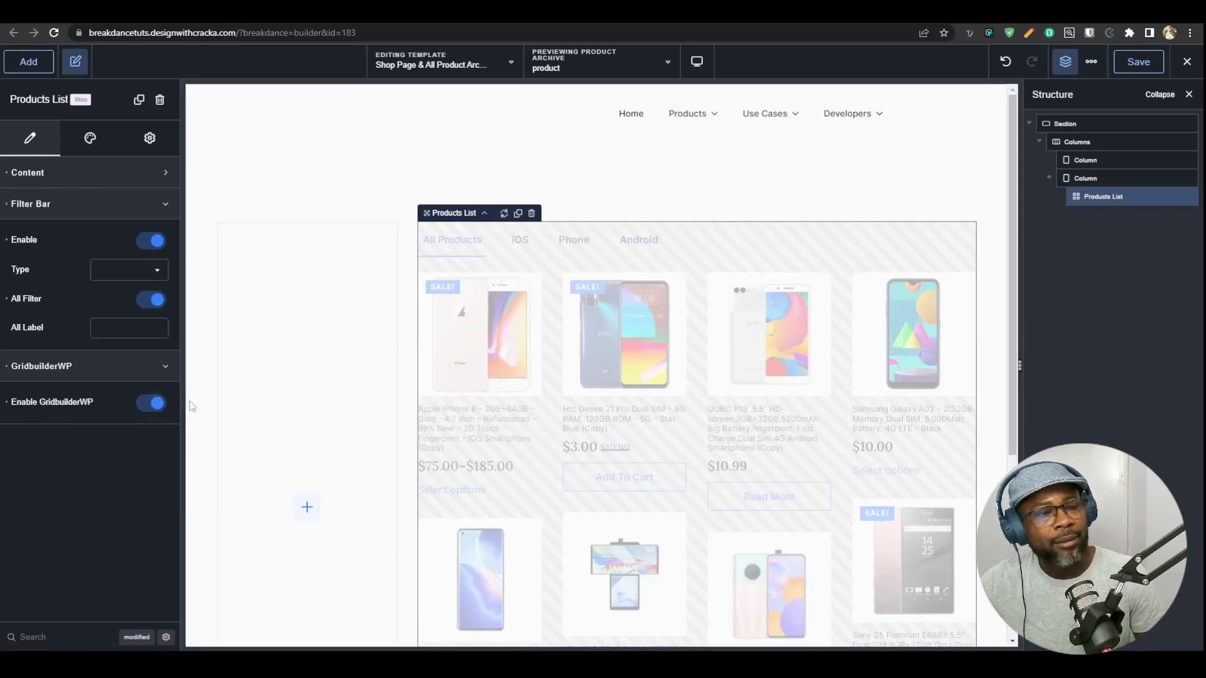
pyautogui.scroll(-3, 631, 376)
pyautogui.scroll(2, 571, 485)
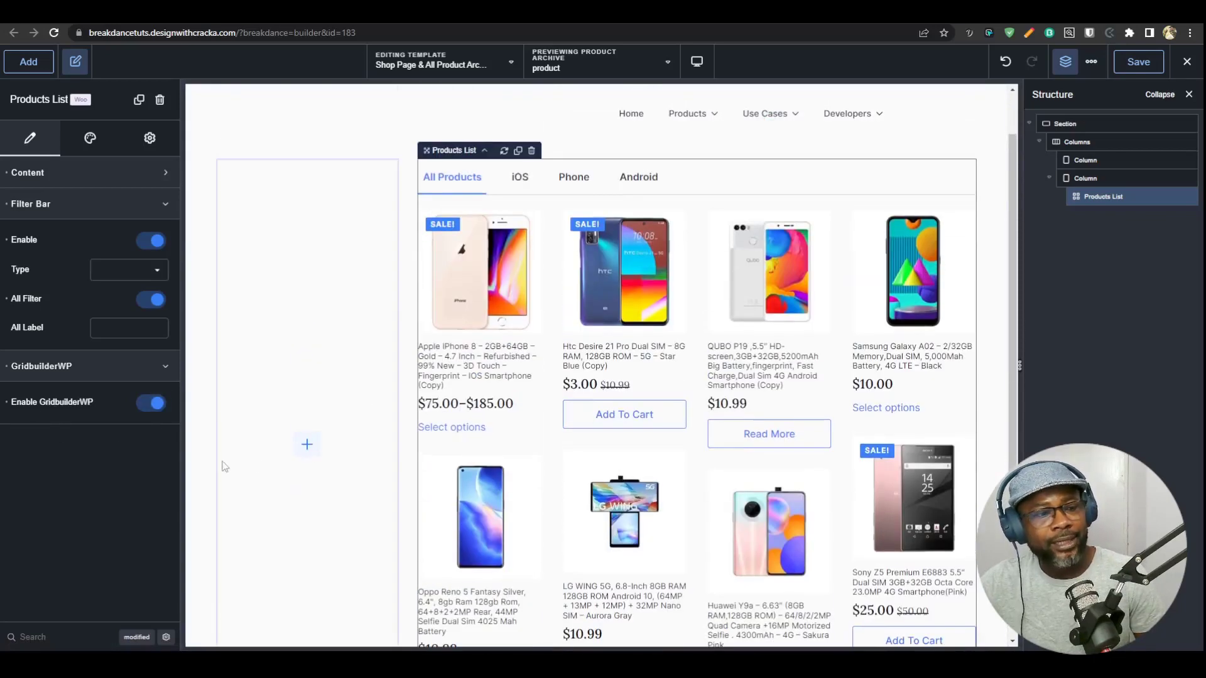
# - Add a GridbuilderWP Facet element to the empty side column and set its facet to Search
pyautogui.click(313, 308)
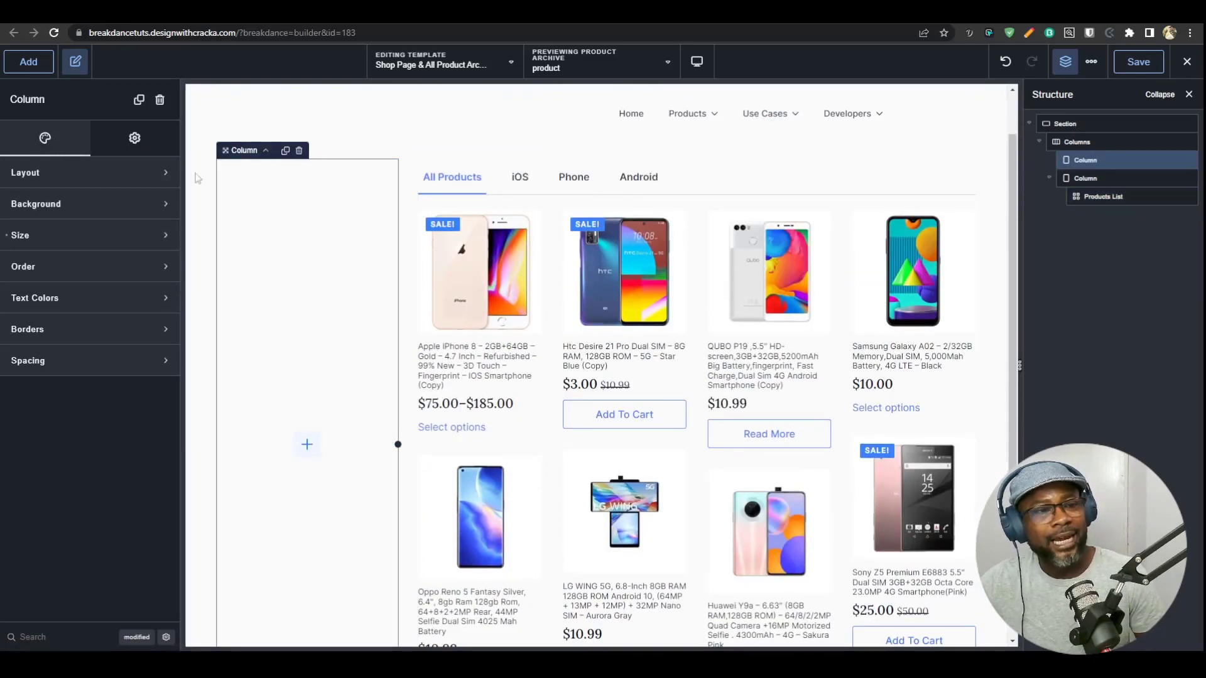
pyautogui.click(29, 62)
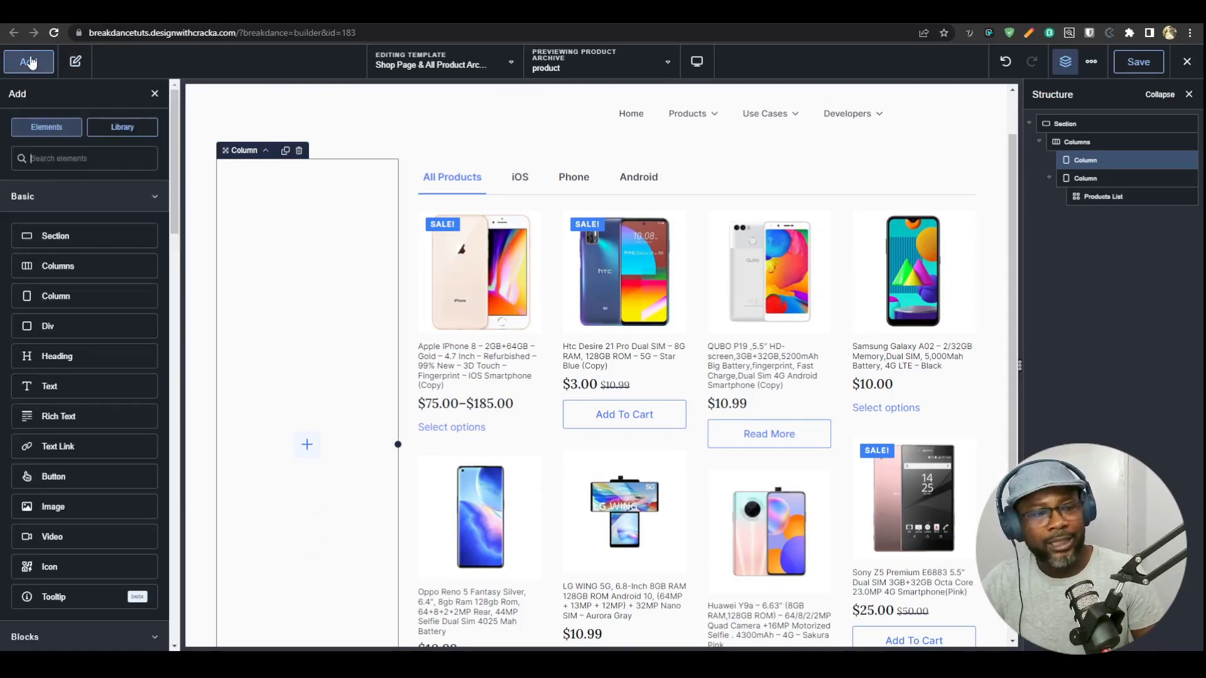
pyautogui.write('face')
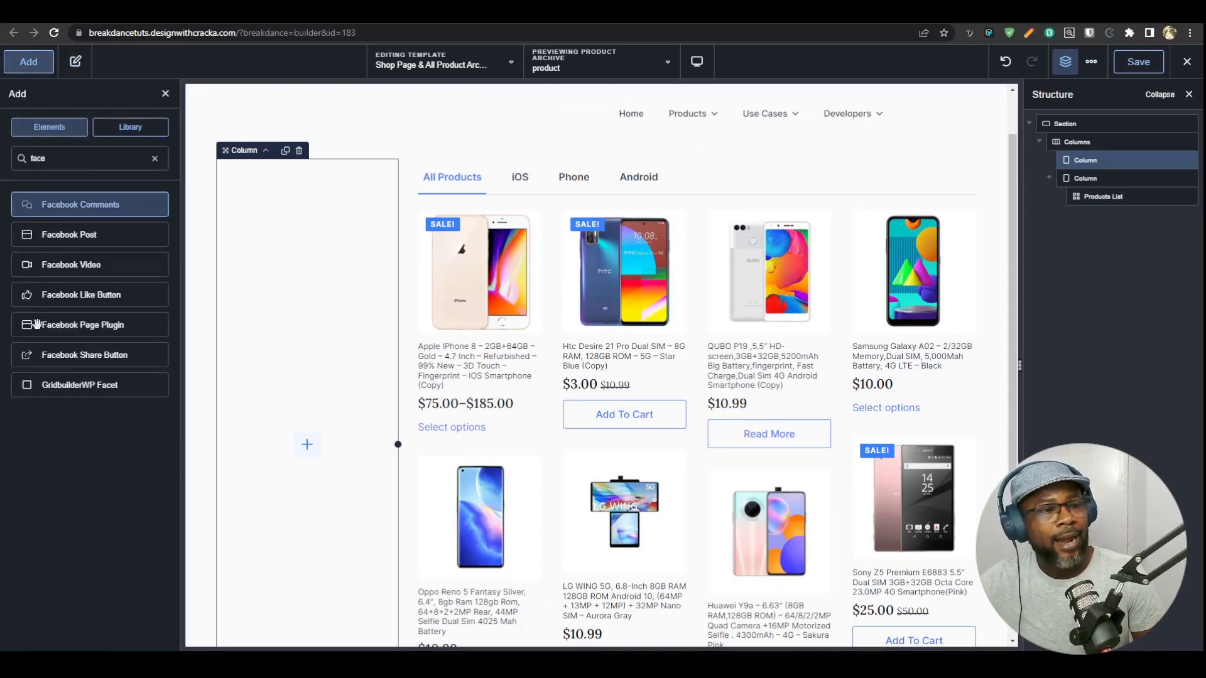
pyautogui.click(81, 389)
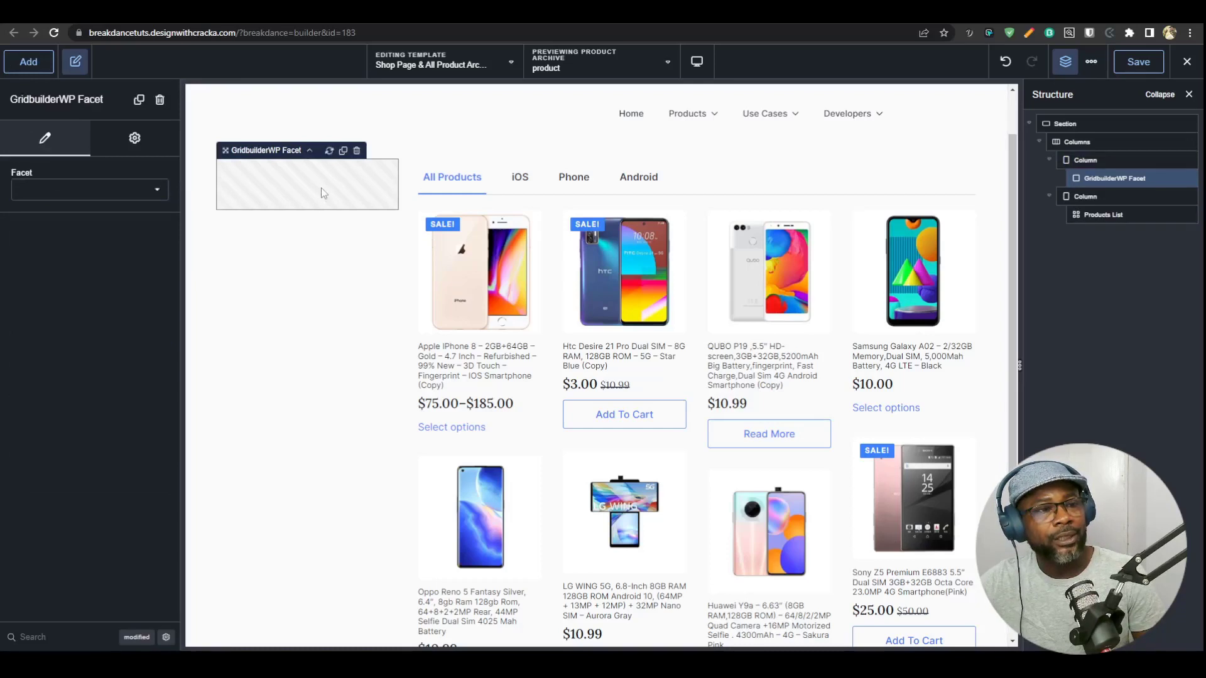
pyautogui.click(91, 189)
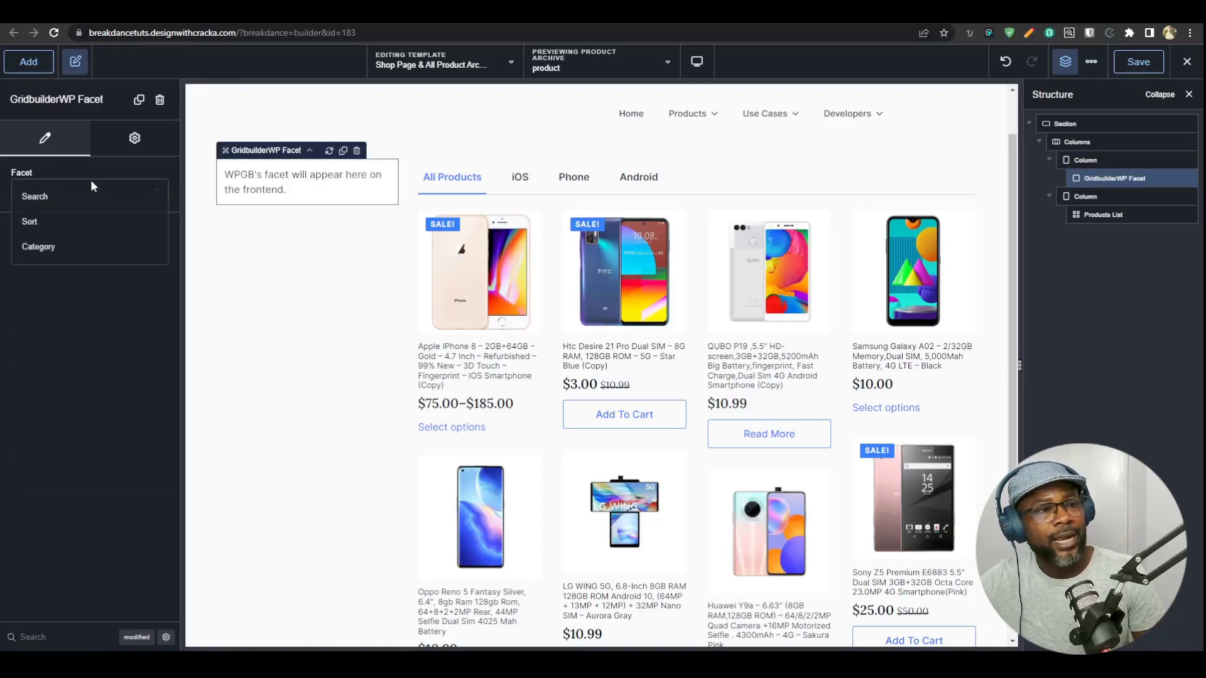
pyautogui.click(38, 198)
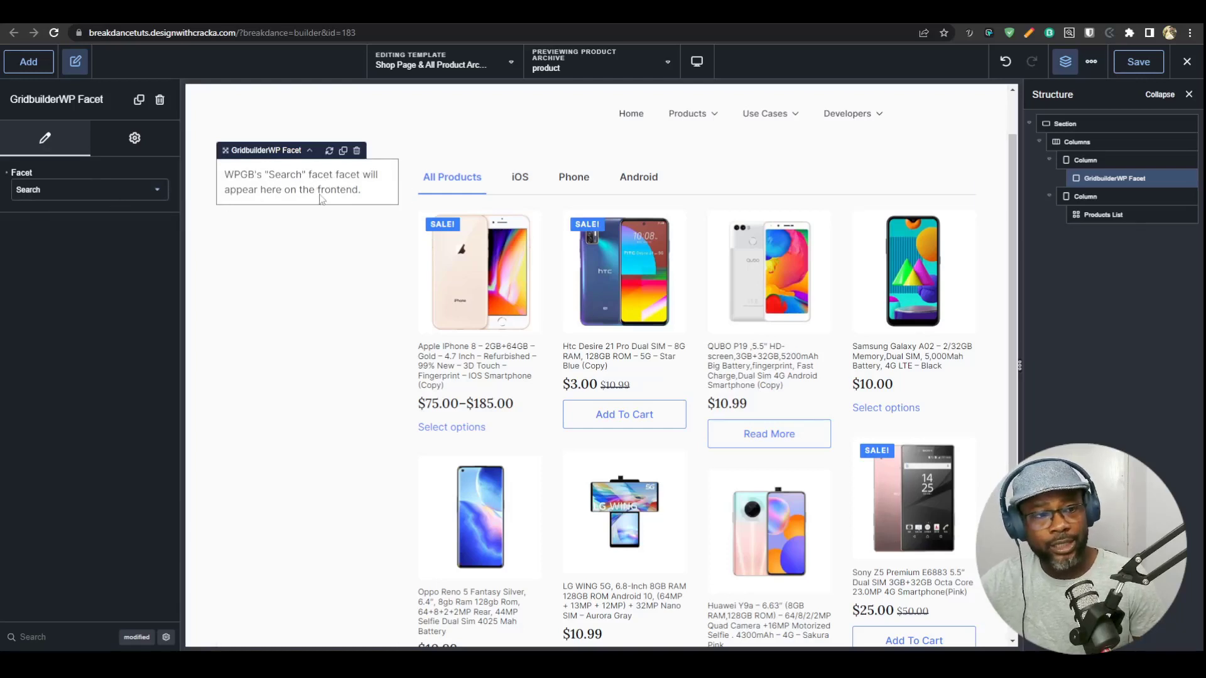
pyautogui.click(104, 195)
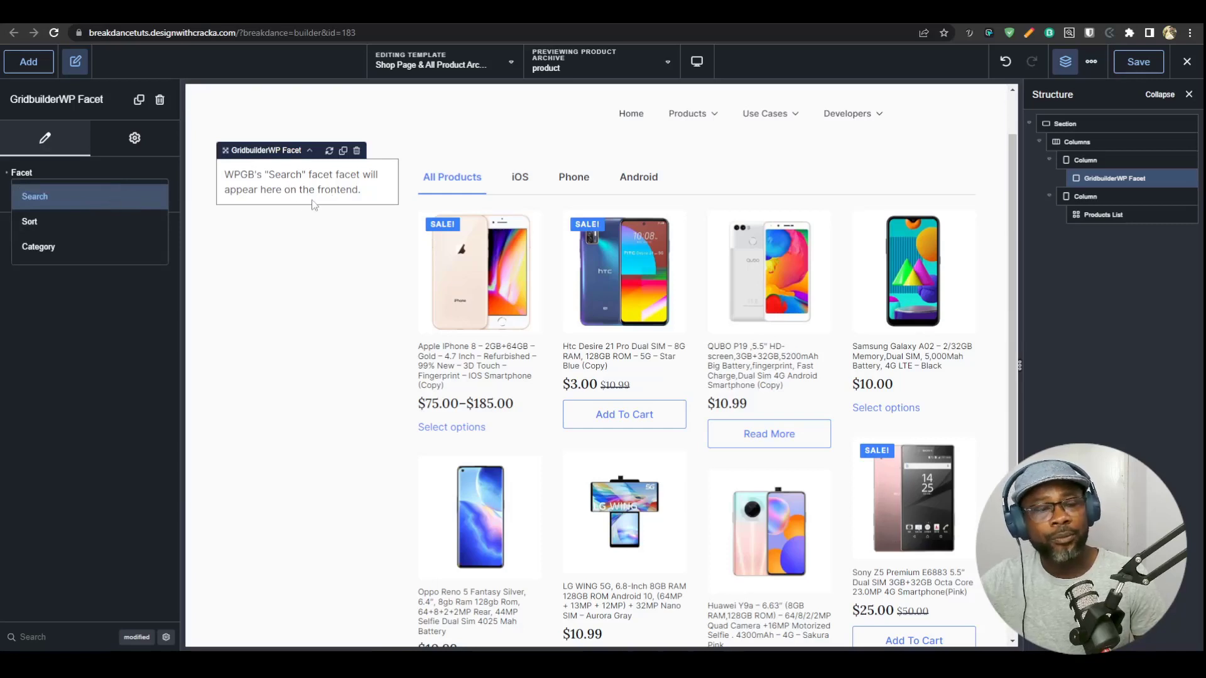
pyautogui.click(102, 202)
pyautogui.click(108, 195)
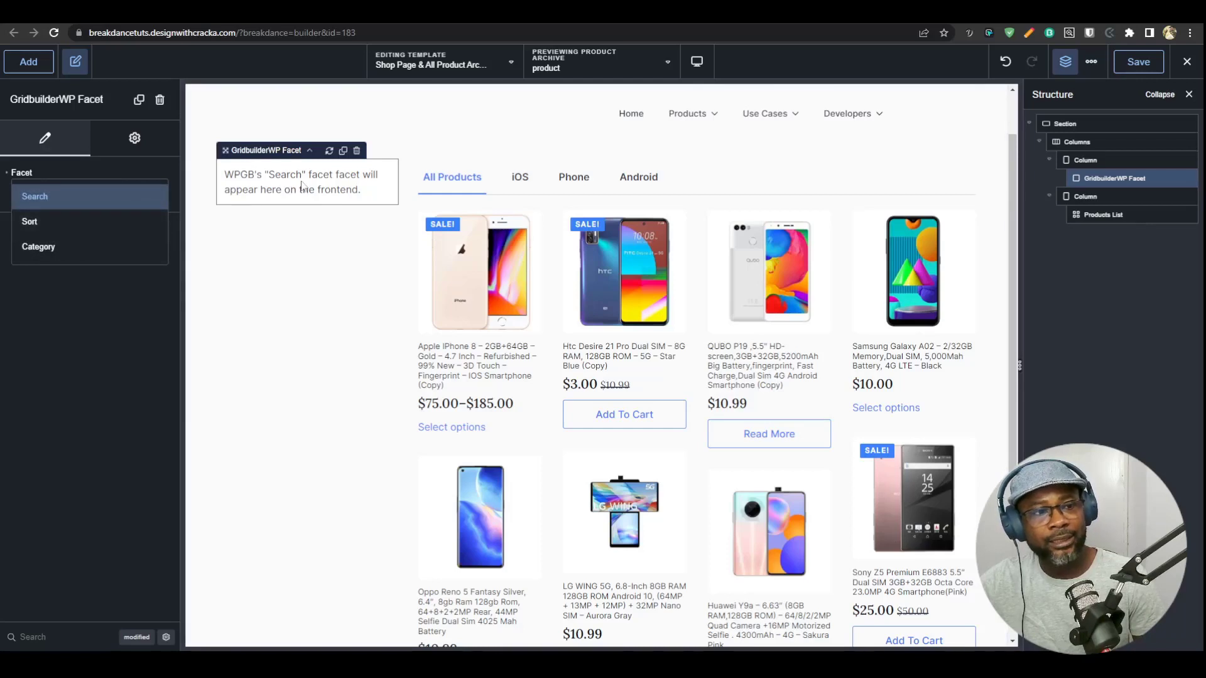
# - Duplicate the facet element twice in the side column, setting the first copy's facet to Sort and the second copy's to Category
pyautogui.click(343, 151)
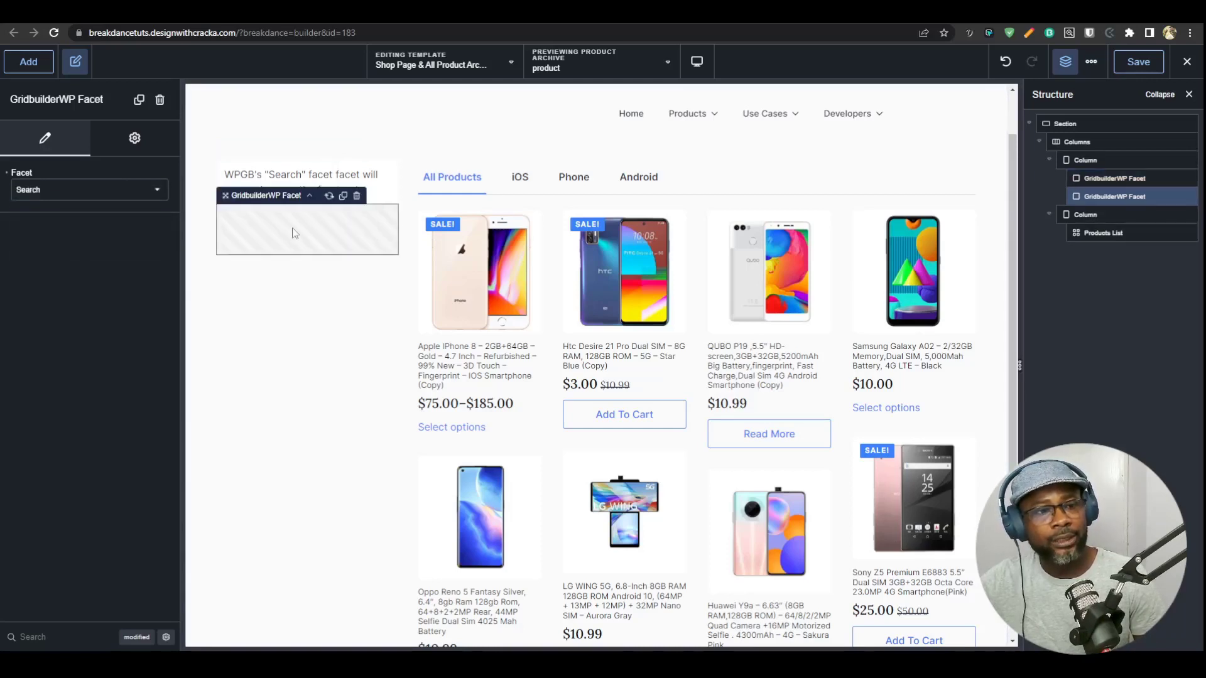
pyautogui.click(93, 191)
pyautogui.click(48, 218)
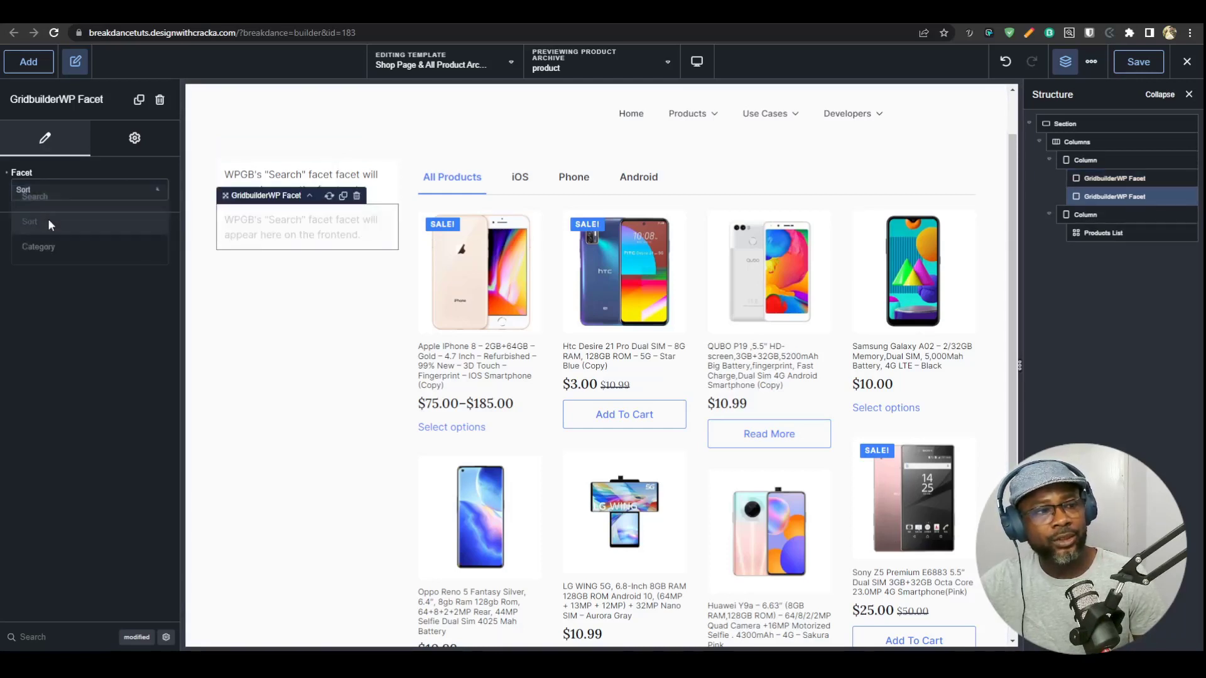
pyautogui.click(343, 197)
pyautogui.click(95, 191)
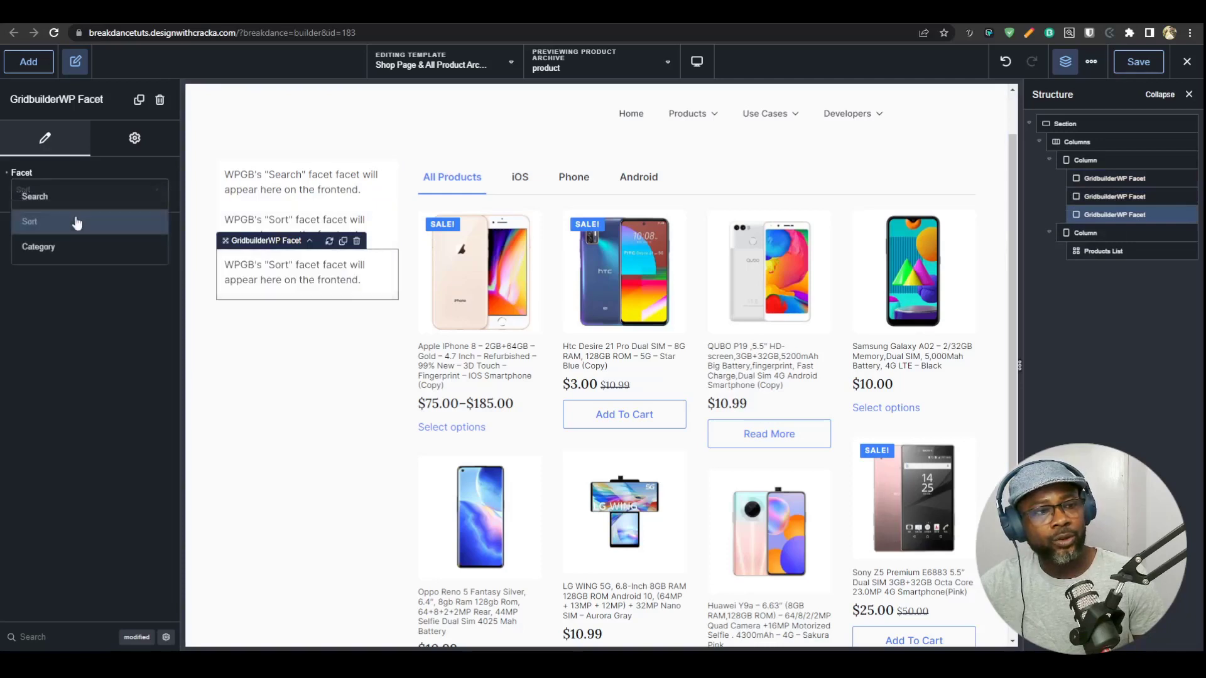
pyautogui.click(39, 247)
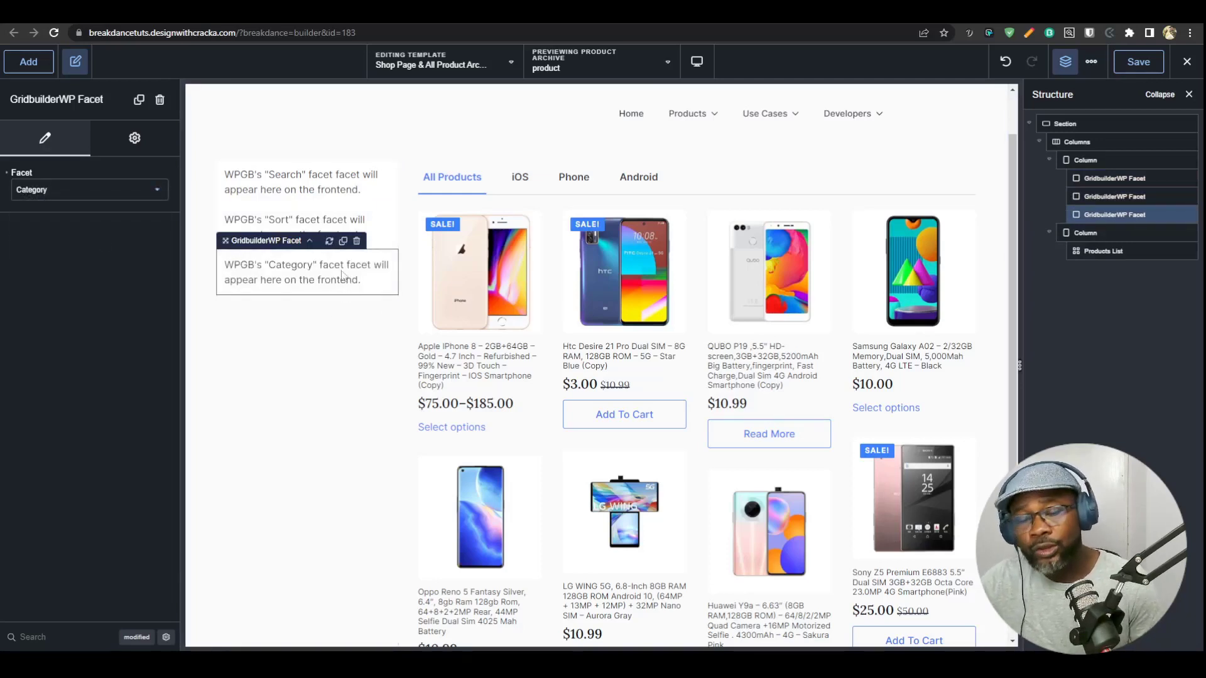
# - Go through the Search, Sort and Category facets in the side column and save the template
pyautogui.click(323, 189)
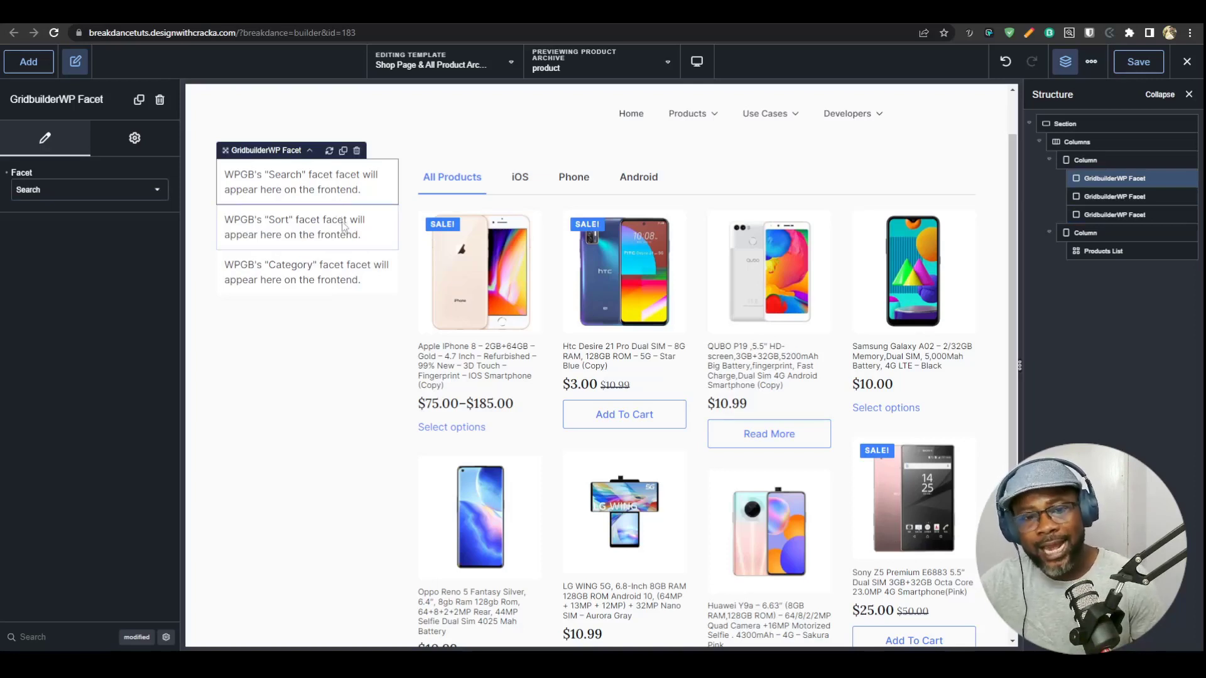
pyautogui.click(344, 226)
pyautogui.click(344, 270)
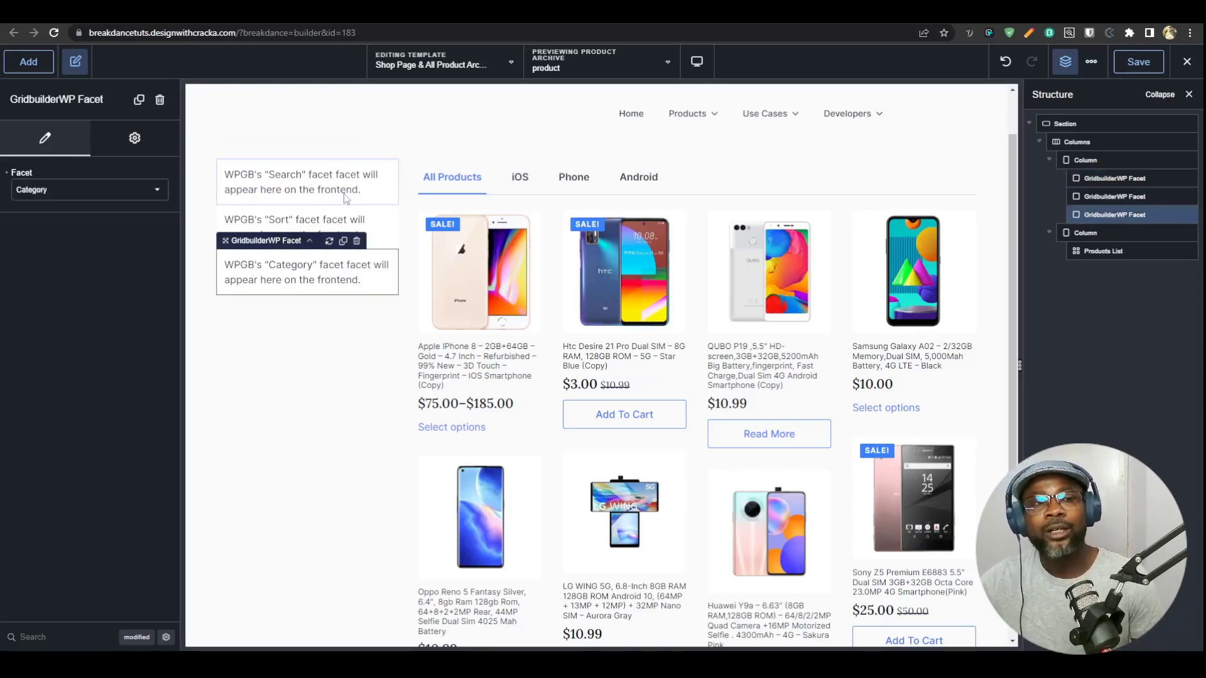
pyautogui.click(1138, 61)
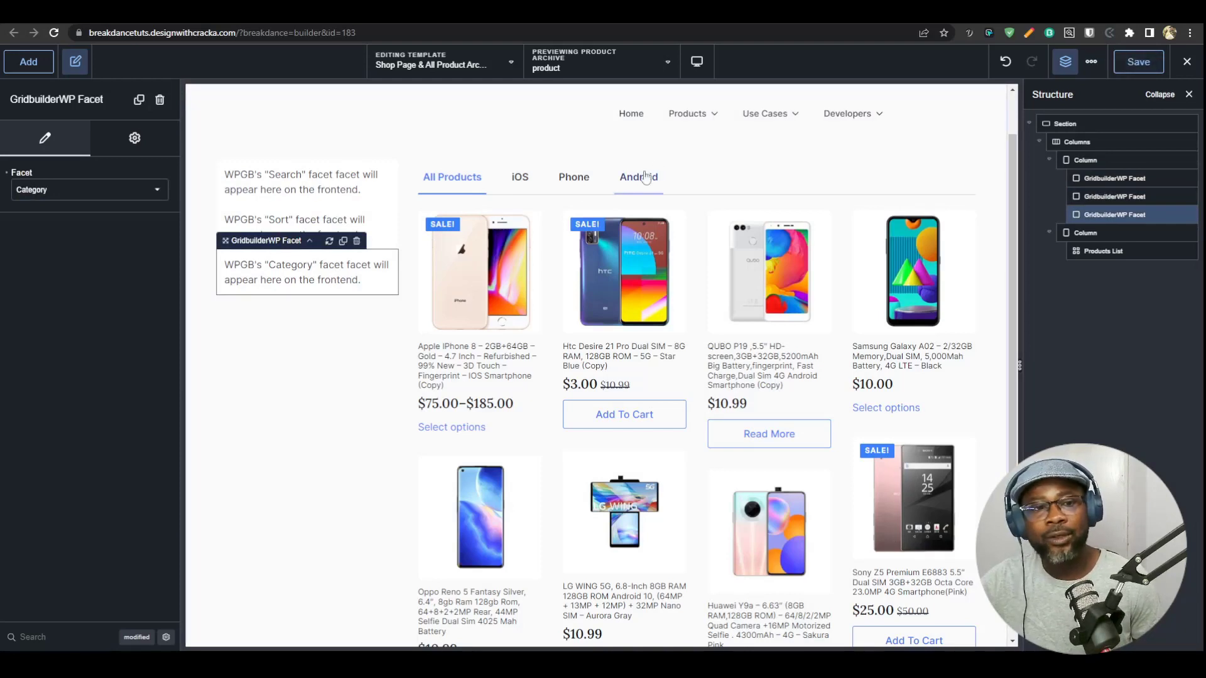
# - Disable the Products List's filter bar and save the template
pyautogui.click(700, 182)
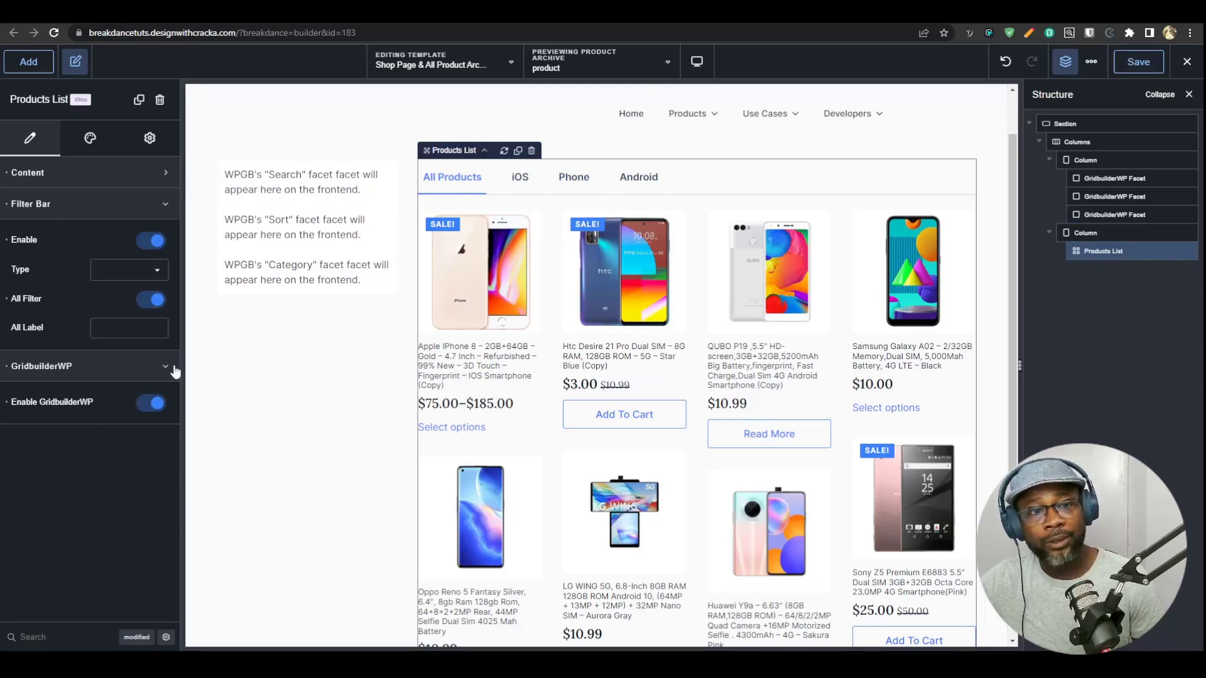
pyautogui.click(165, 242)
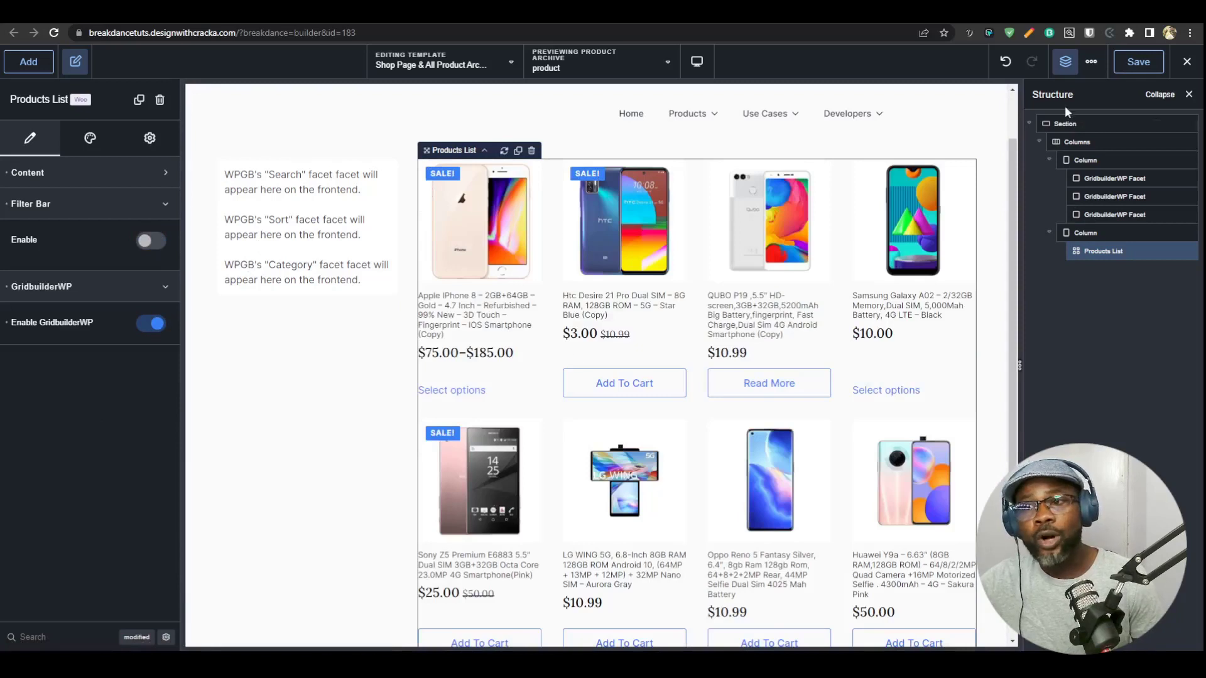
pyautogui.click(1139, 62)
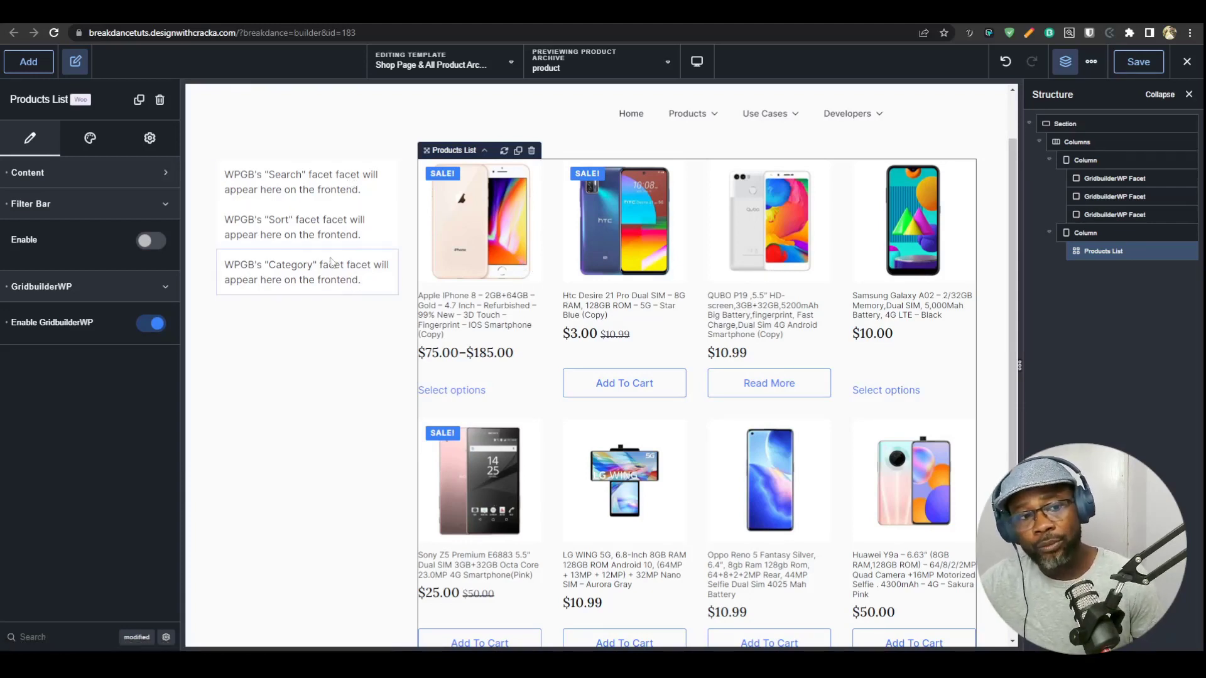
# - Open the shop page on the frontend and test the search facet with "apple" and "samsu", clearing each search
pyautogui.click(1071, 93)
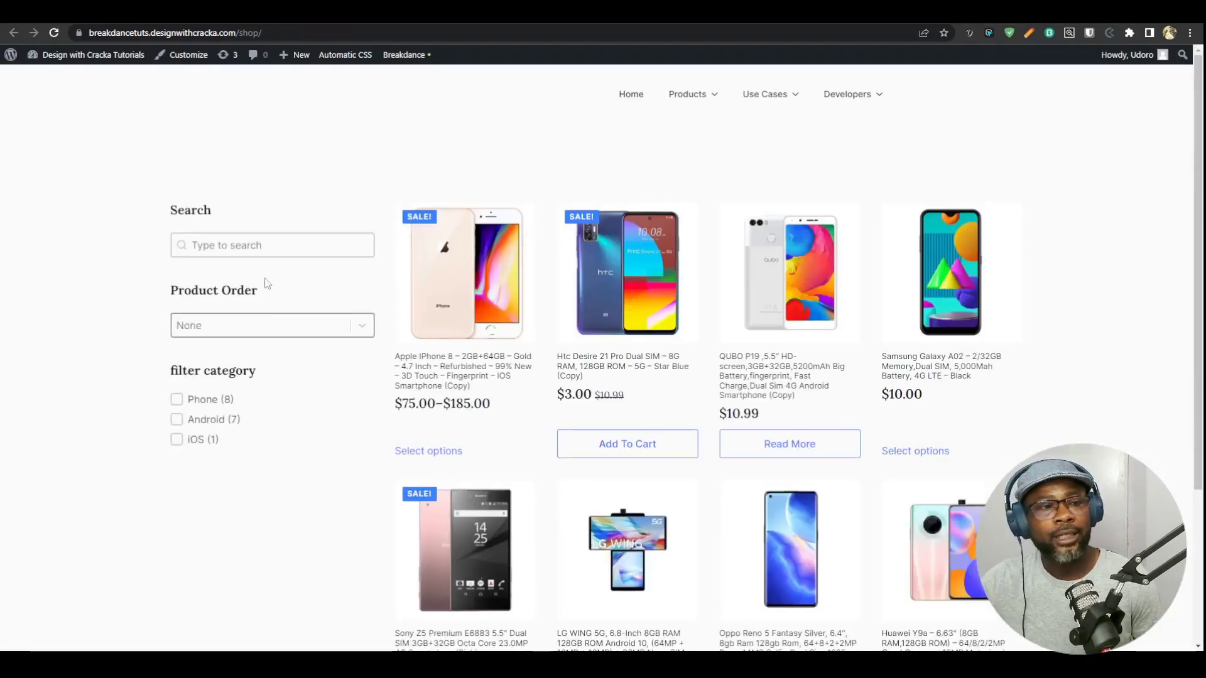
pyautogui.click(310, 246)
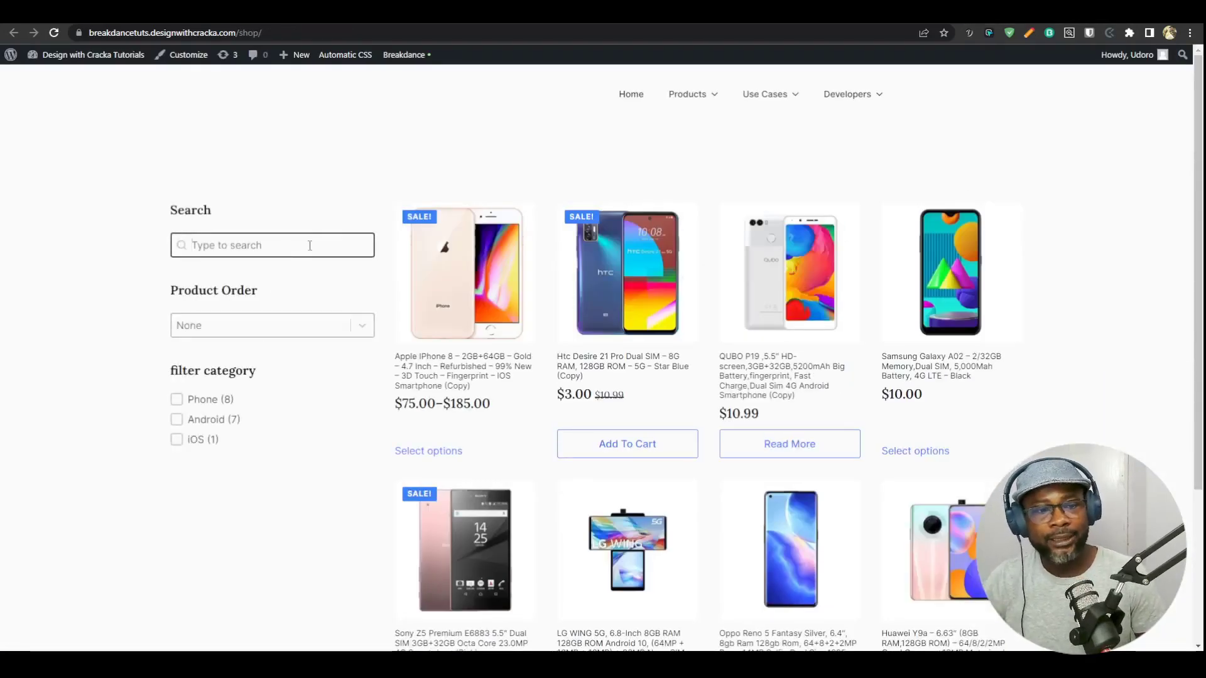
pyautogui.write('apple')
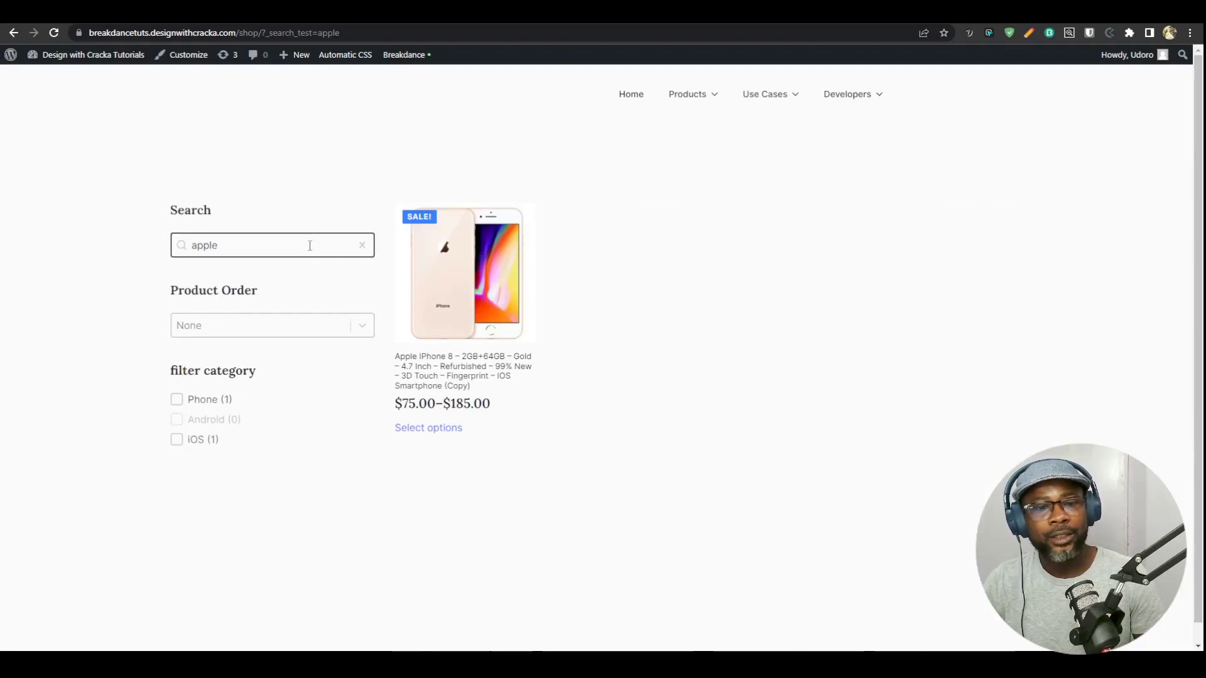
pyautogui.press('BackSpace')
pyautogui.press('BackSpace')
pyautogui.press('BackSpace')
pyautogui.press('BackSpace')
pyautogui.press('BackSpace')
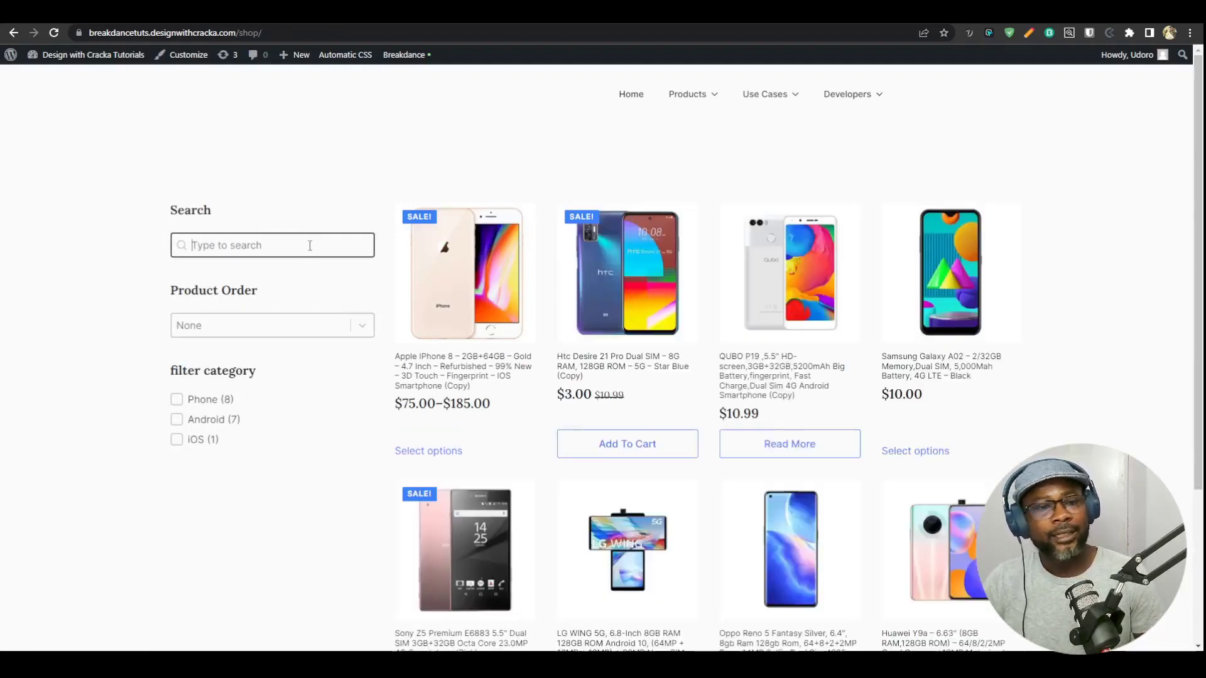
pyautogui.write('samsu')
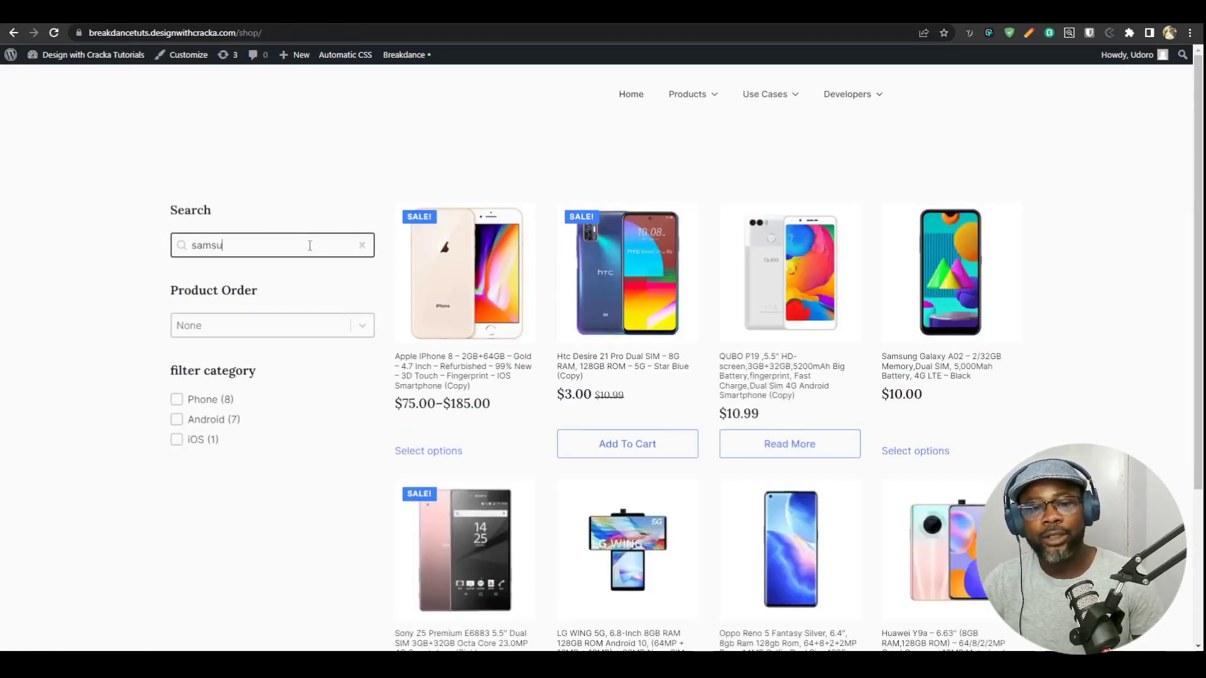
pyautogui.hotkey('ctrl', 'a')
pyautogui.press('BackSpace')
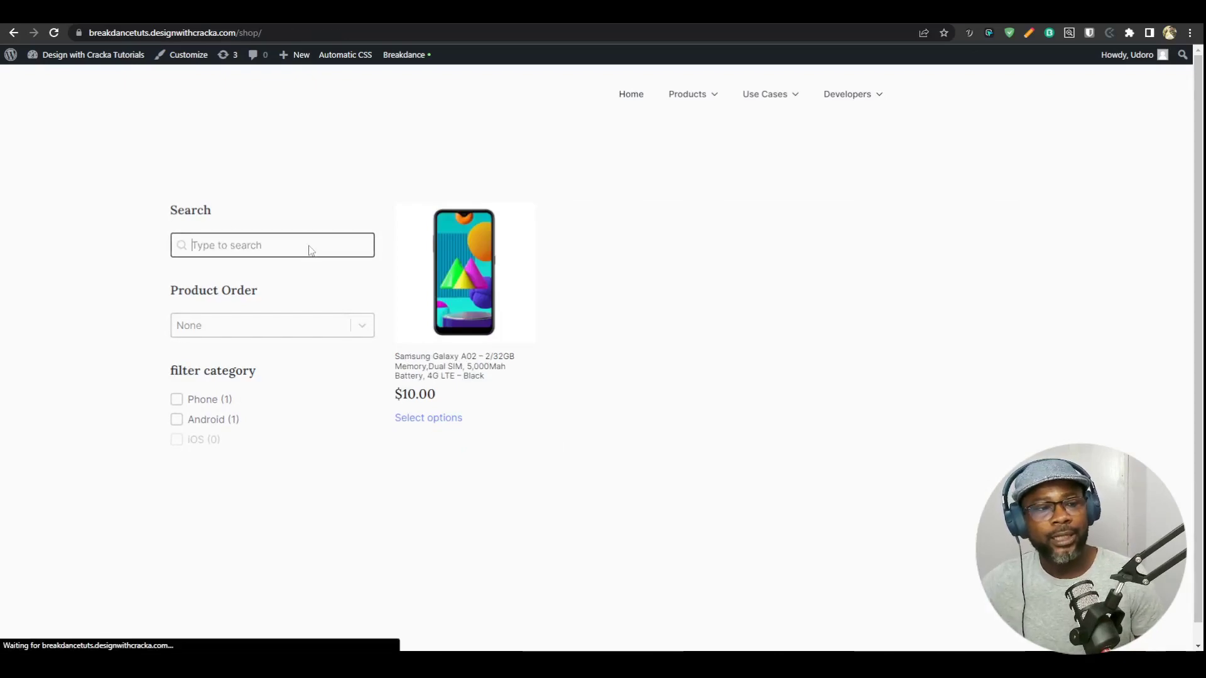
# - Test the Product Order facet by sorting the products By Oldest, and clear the sorting
pyautogui.click(334, 328)
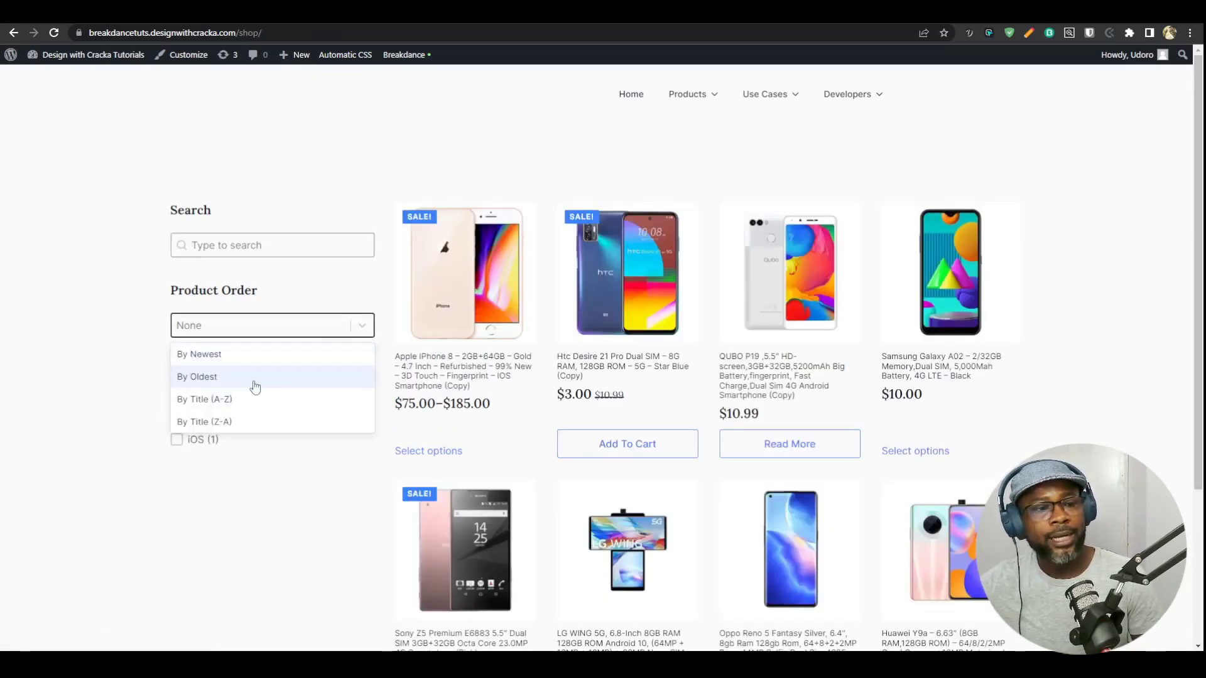
pyautogui.click(255, 378)
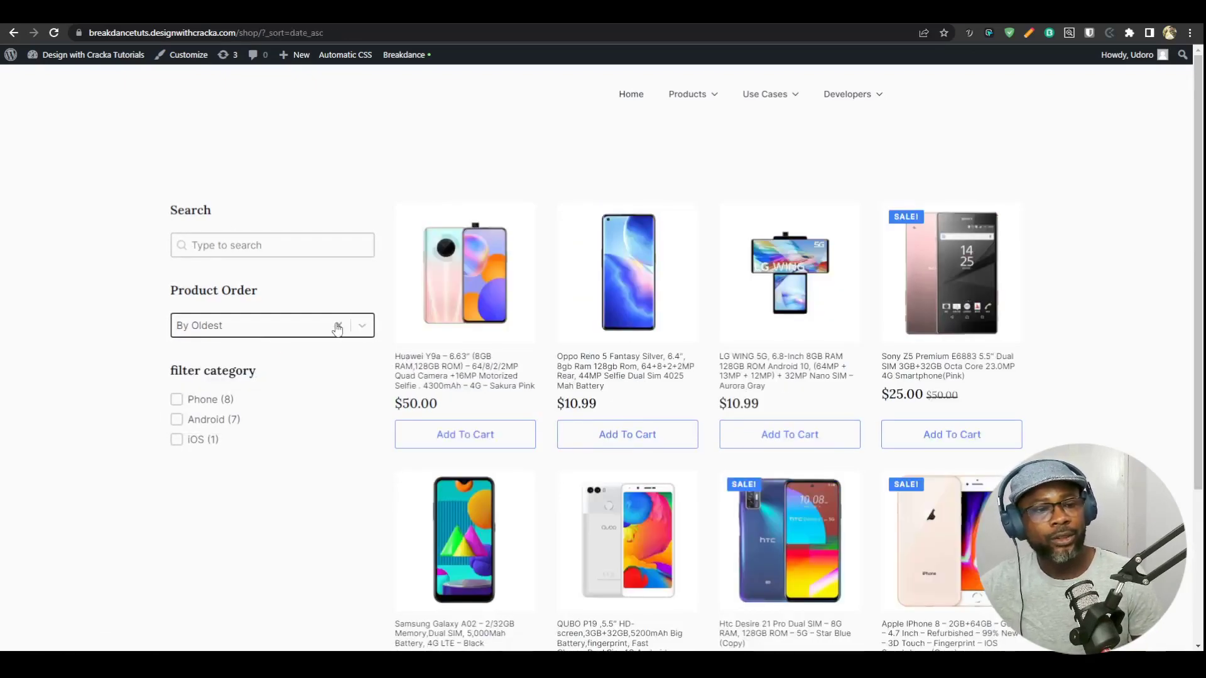
pyautogui.click(339, 325)
# - Test the category facet by filtering the products by iOS, Phone and Android one at a time, clearing each filter
pyautogui.click(196, 443)
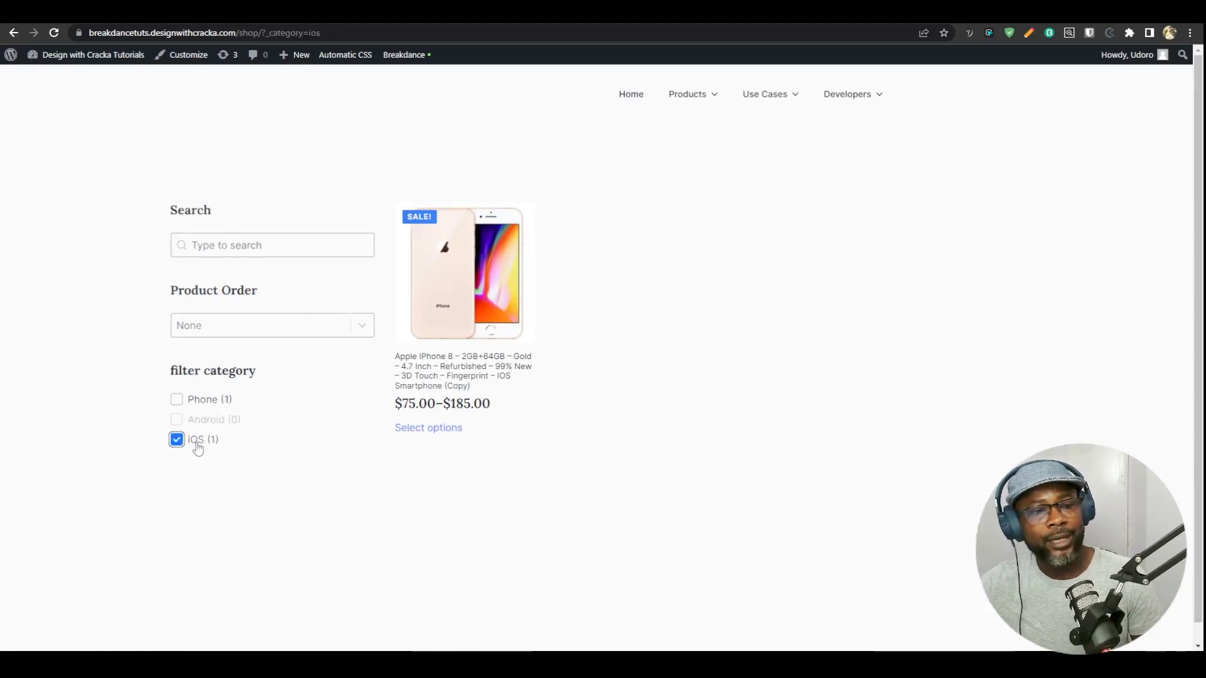
pyautogui.click(194, 443)
pyautogui.click(208, 409)
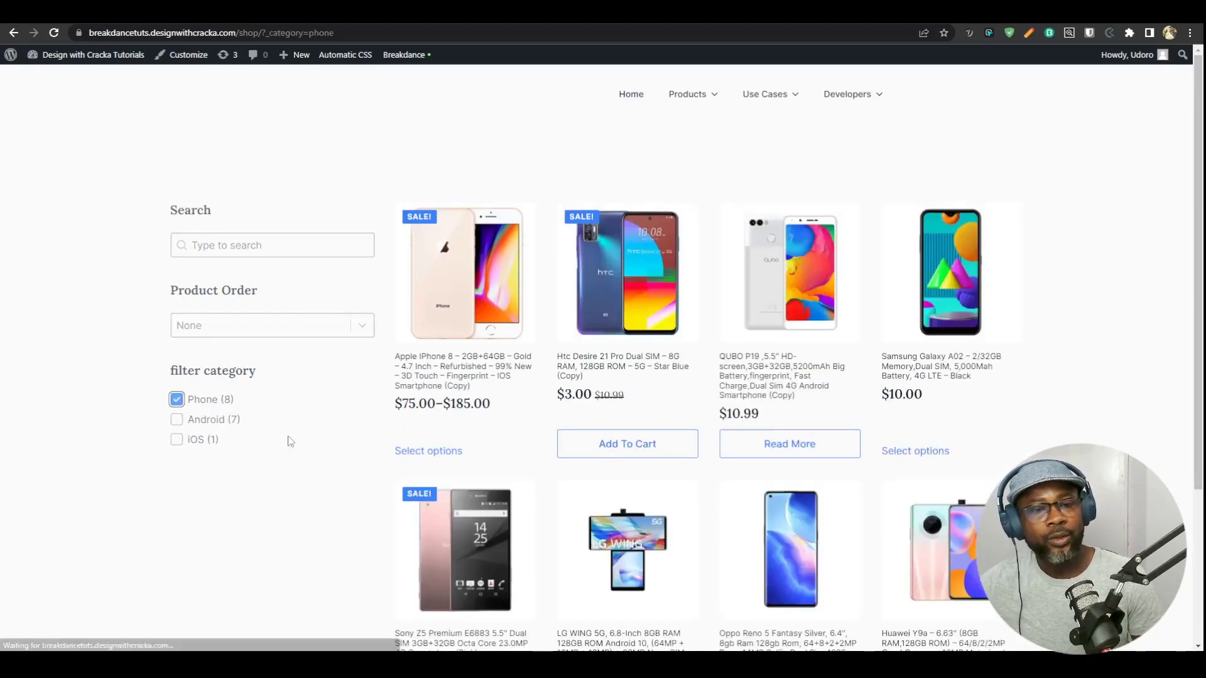
pyautogui.click(196, 402)
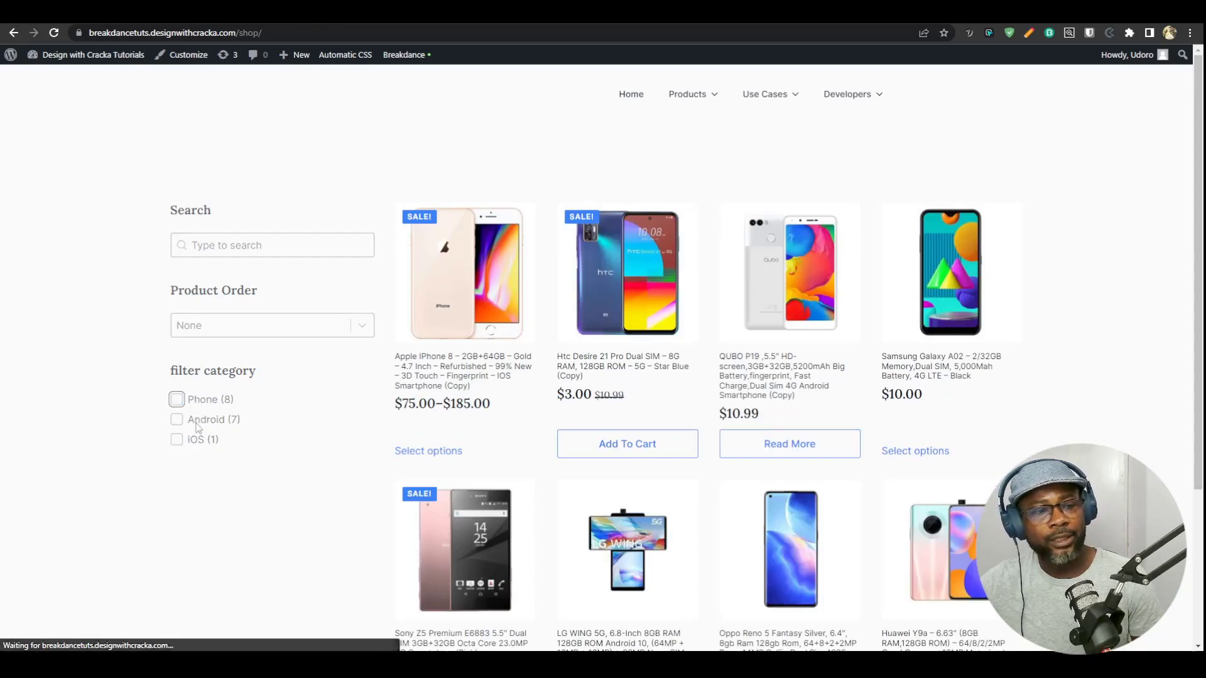
pyautogui.click(194, 420)
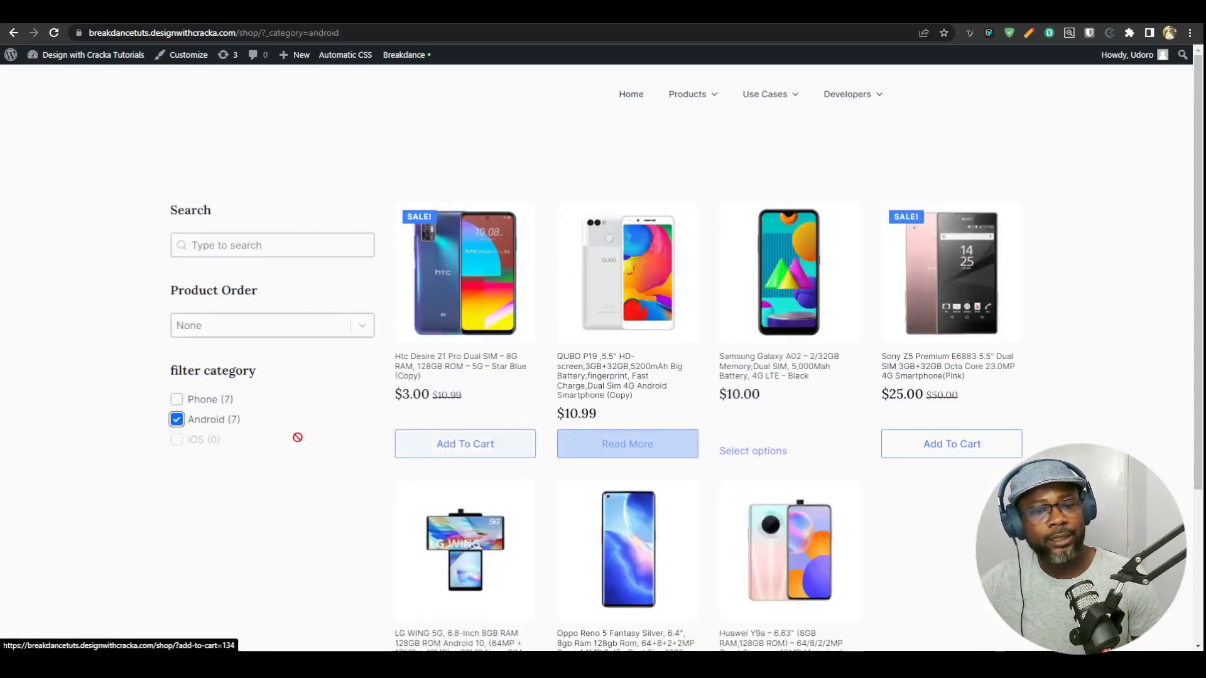
pyautogui.click(195, 420)
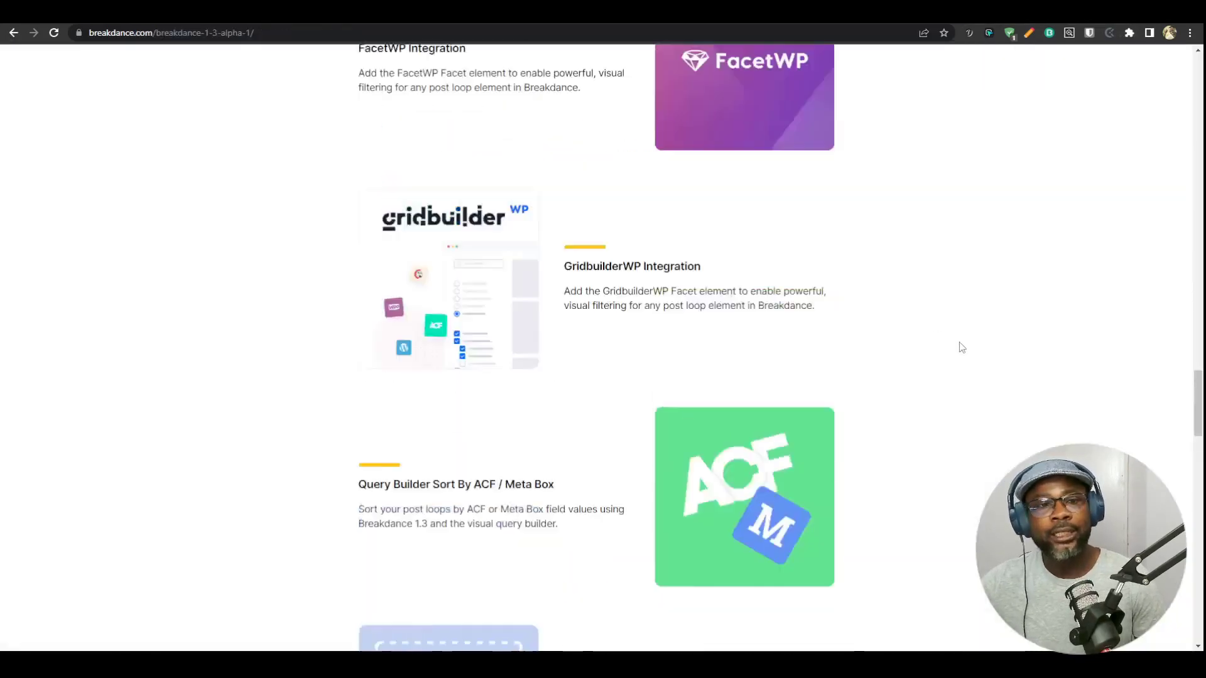
# - Switch to the Breakdance 1.3 alpha 1 release page and look through its list of new features
pyautogui.scroll(20, 962, 347)
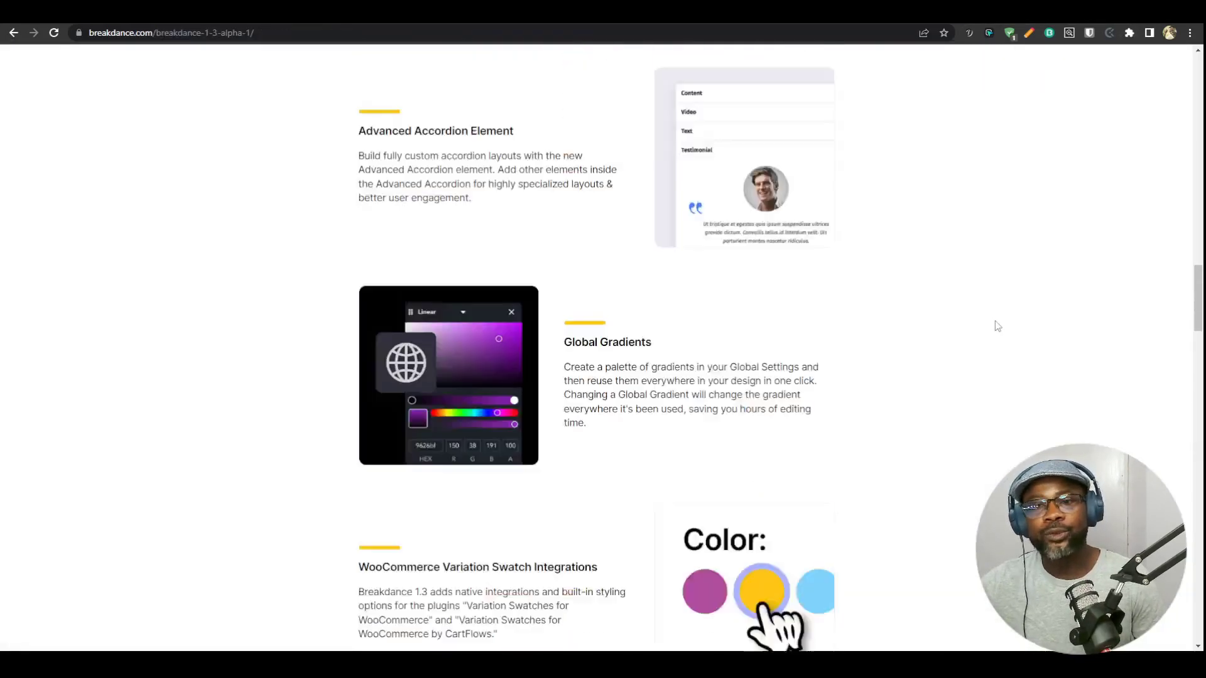
pyautogui.scroll(-4, 1059, 330)
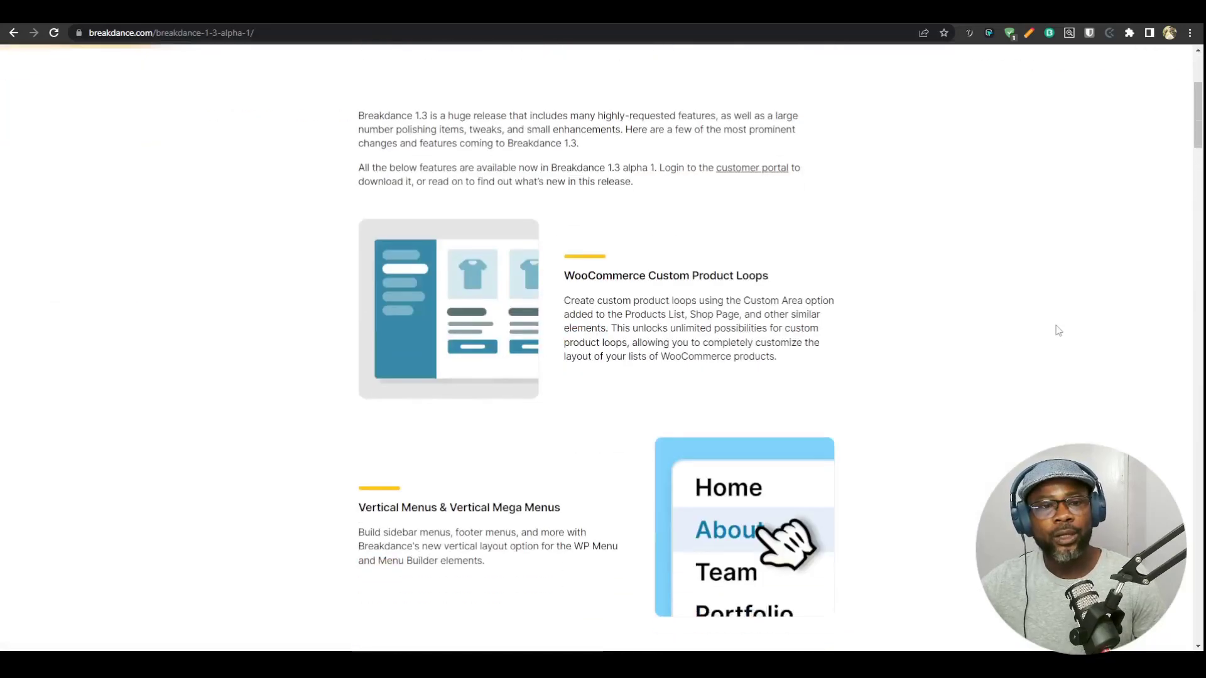
pyautogui.scroll(-4, 821, 365)
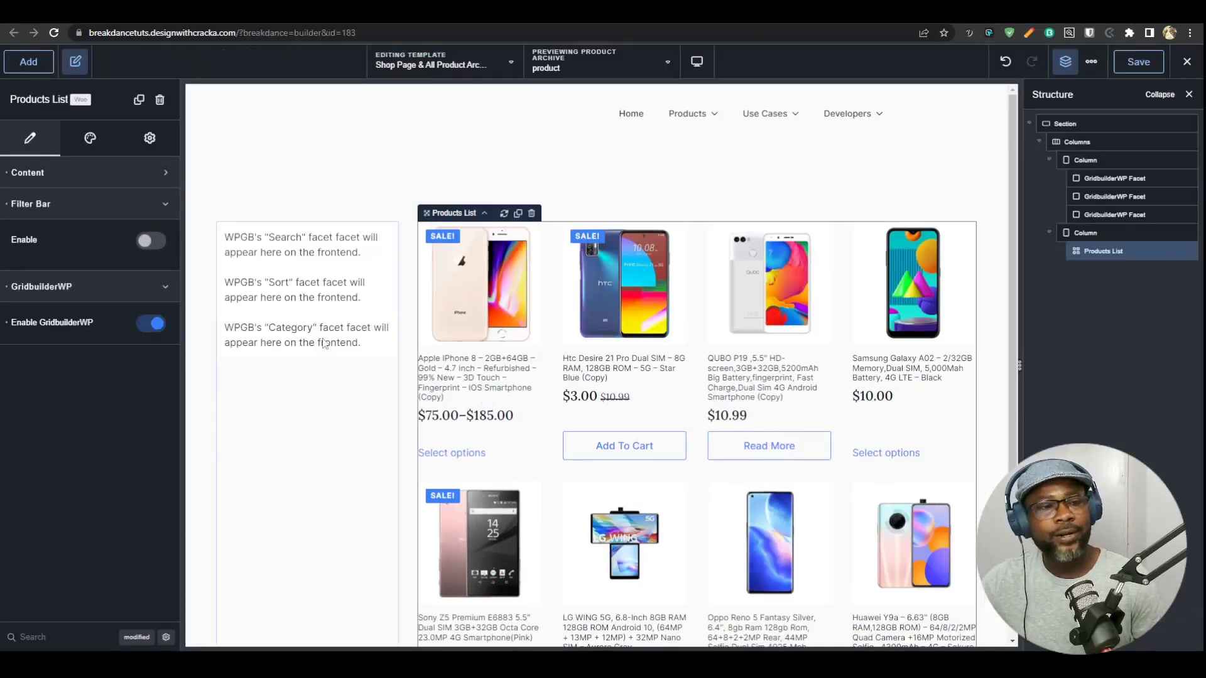
# - Back in the template builder, add a WP Menu element below the Category facet and set its menu to Main Navigation
pyautogui.click(29, 61)
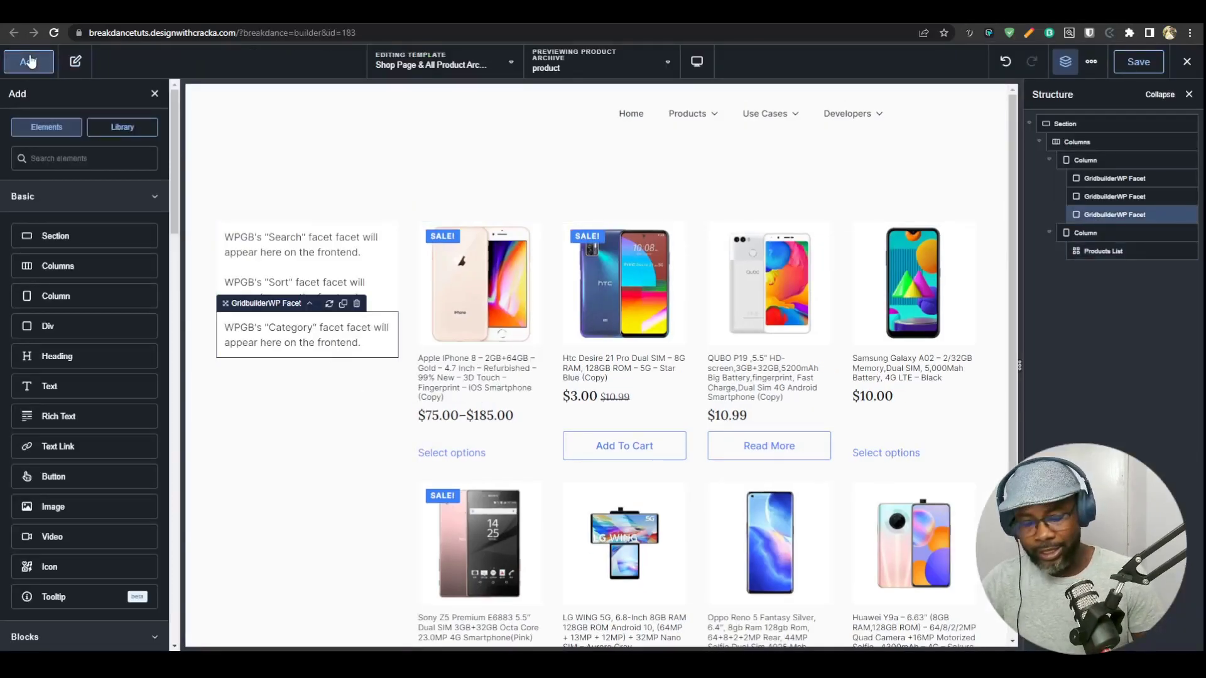
pyautogui.write('menu')
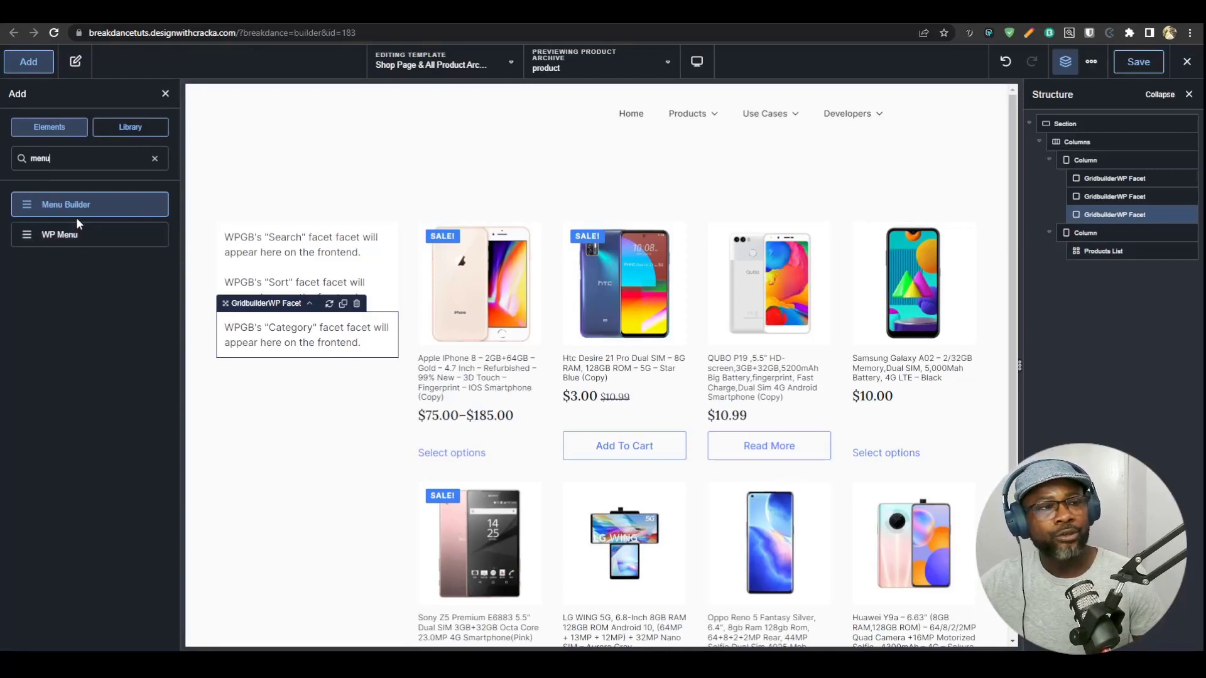
pyautogui.click(63, 234)
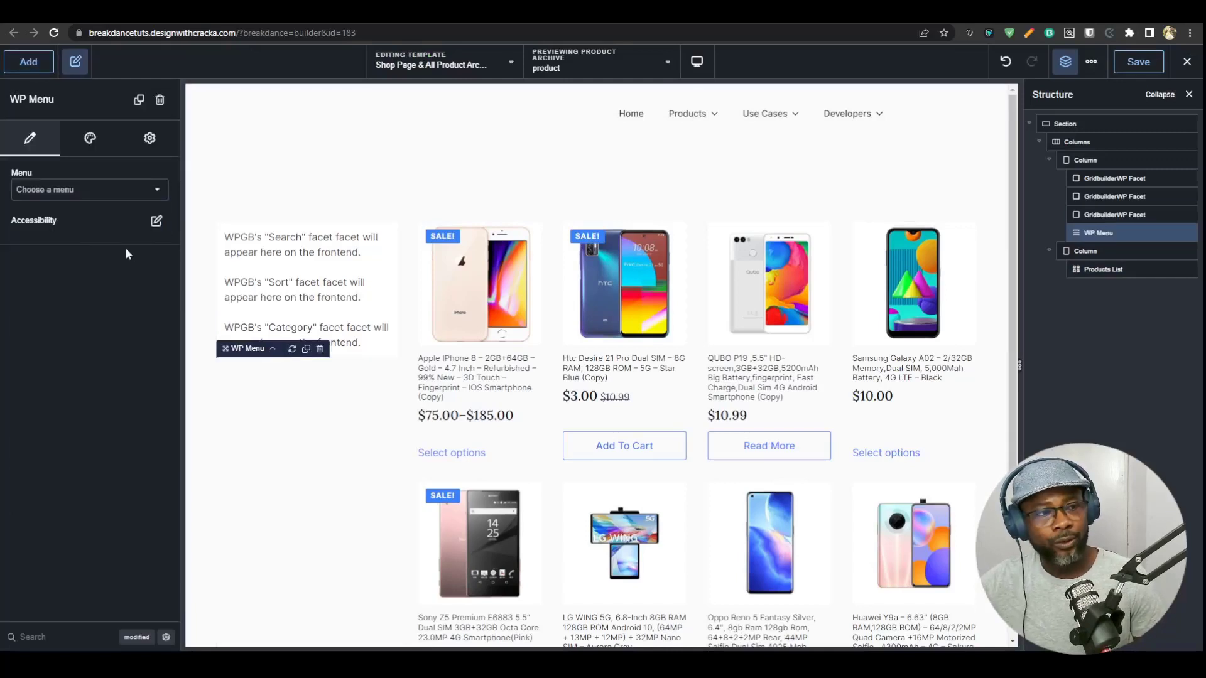
pyautogui.click(101, 191)
pyautogui.click(82, 201)
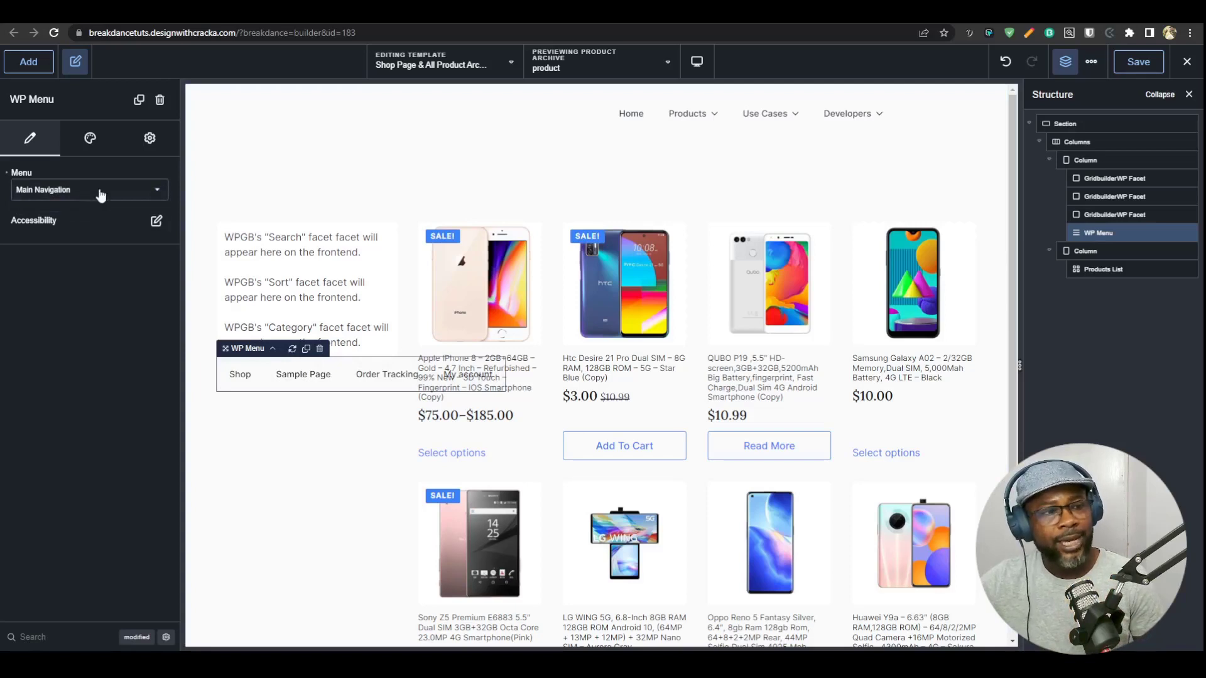
pyautogui.click(91, 138)
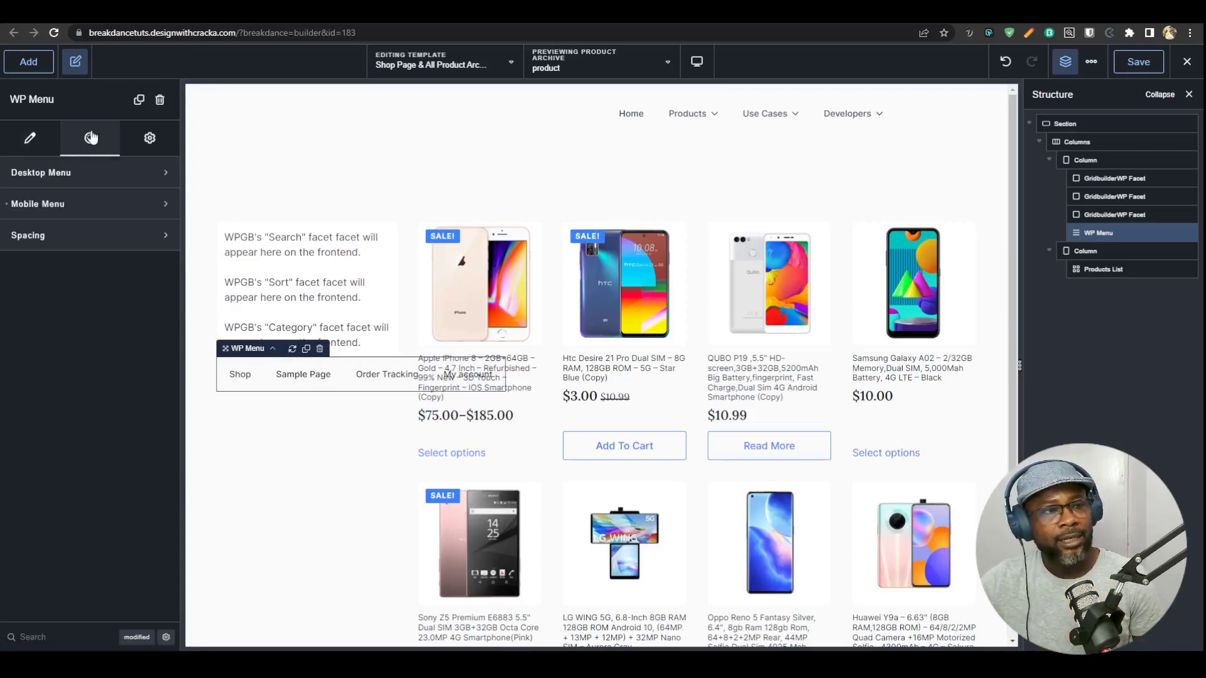
pyautogui.click(83, 174)
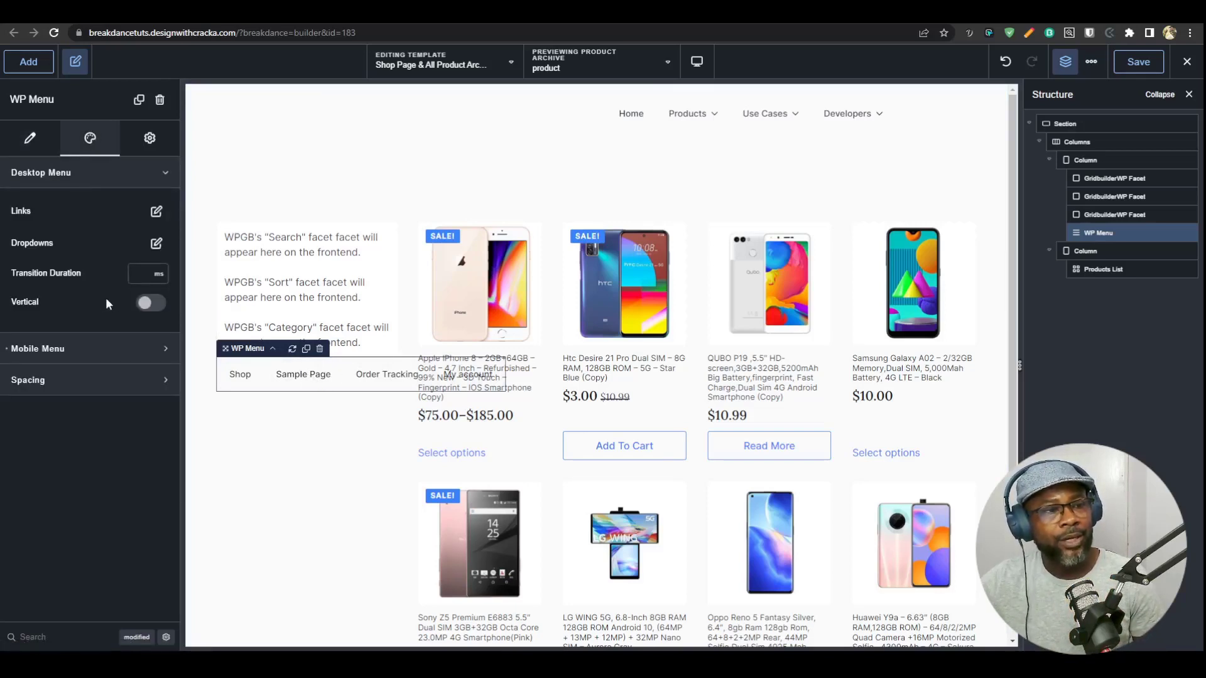
pyautogui.click(146, 304)
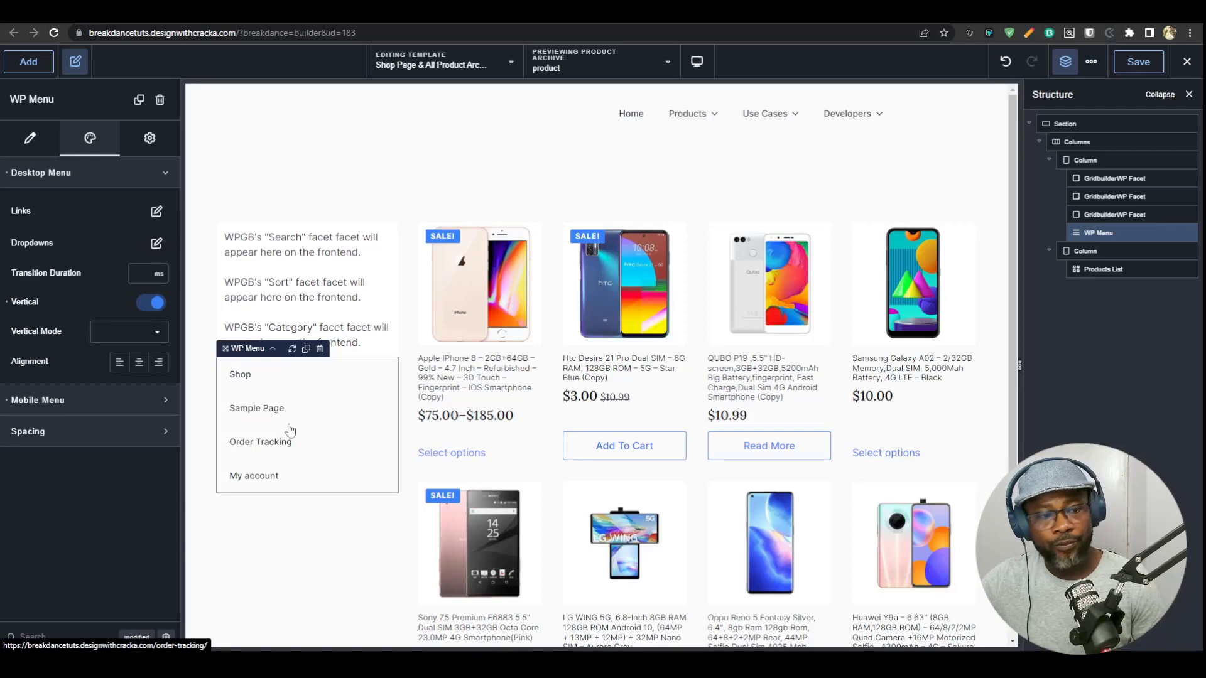
# - Open the WP Menu's accessibility settings and add an empty attribute row
pyautogui.click(42, 145)
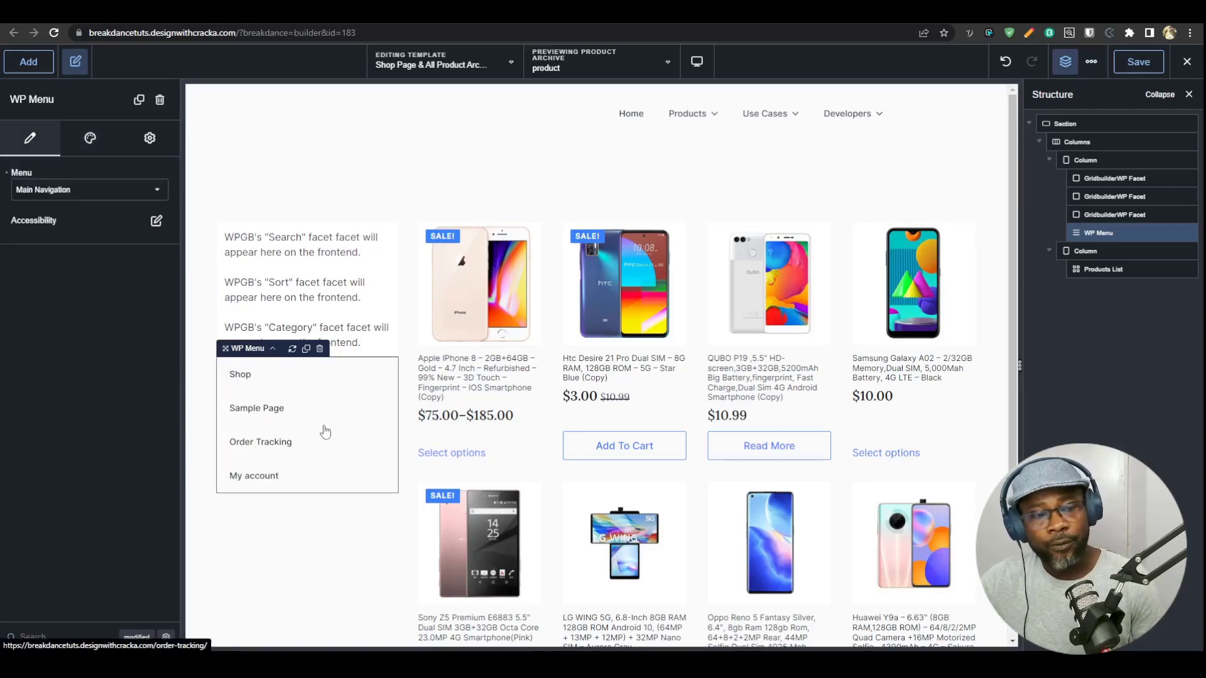
pyautogui.click(156, 222)
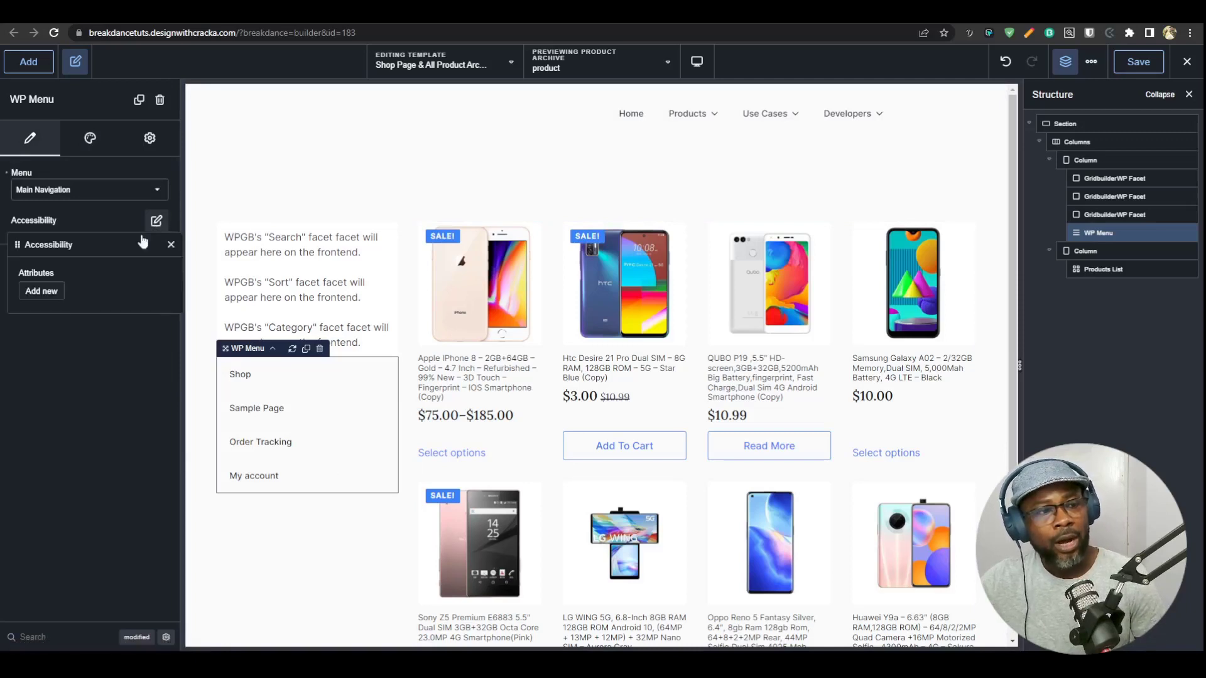
pyautogui.click(42, 292)
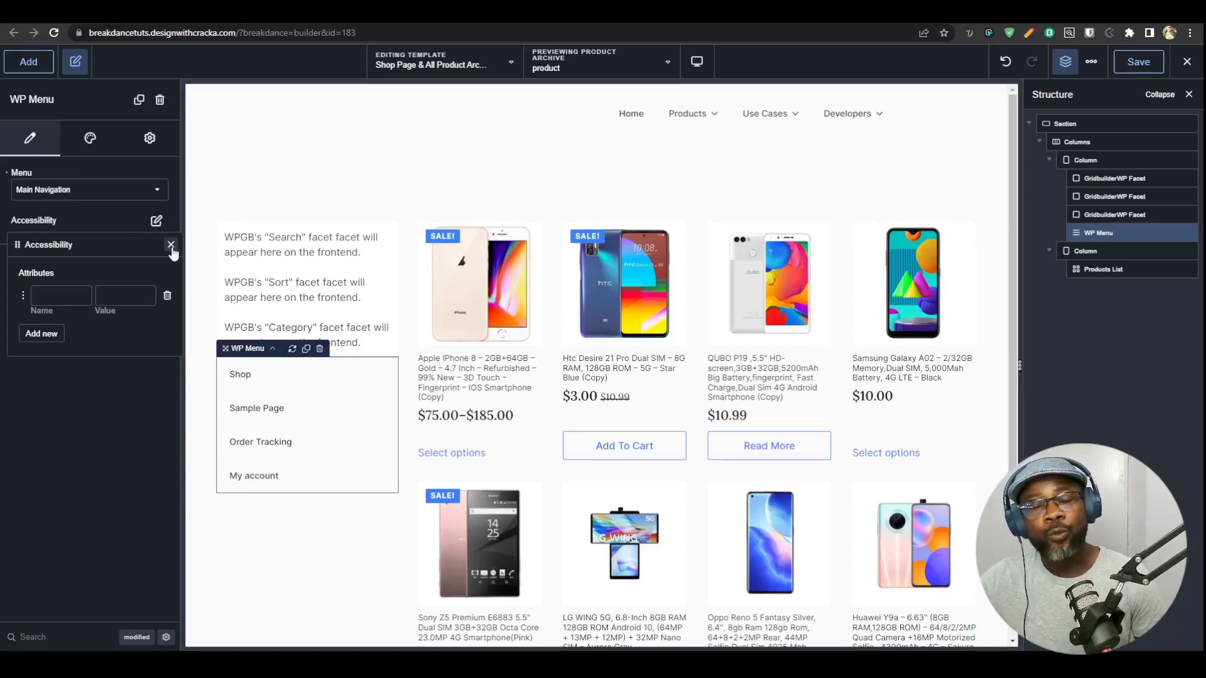
pyautogui.click(171, 245)
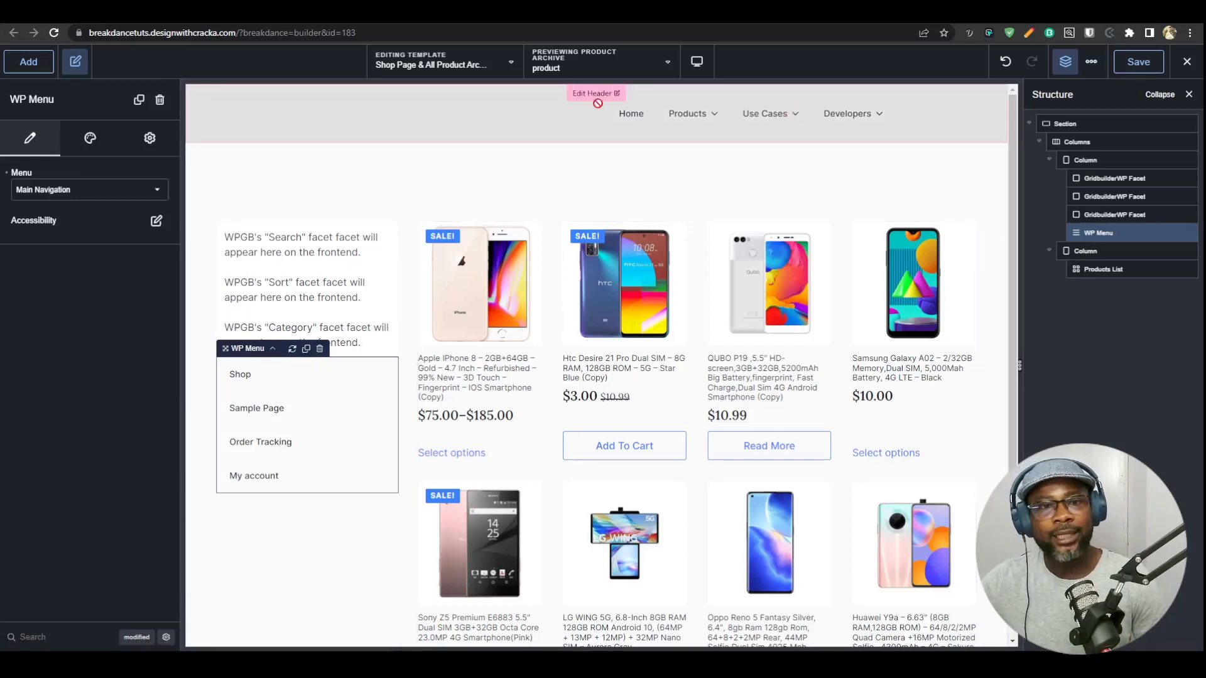
# - Open the site header for editing, leaving the shop page template without saving its changes
pyautogui.click(593, 93)
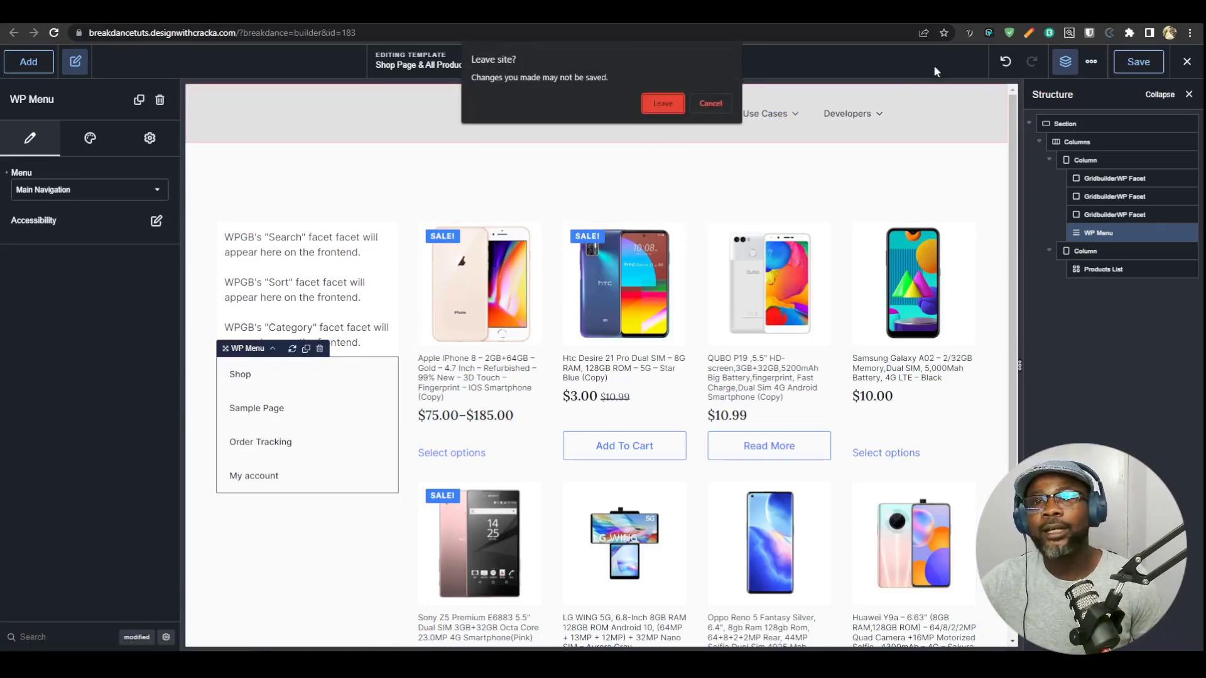
pyautogui.click(710, 103)
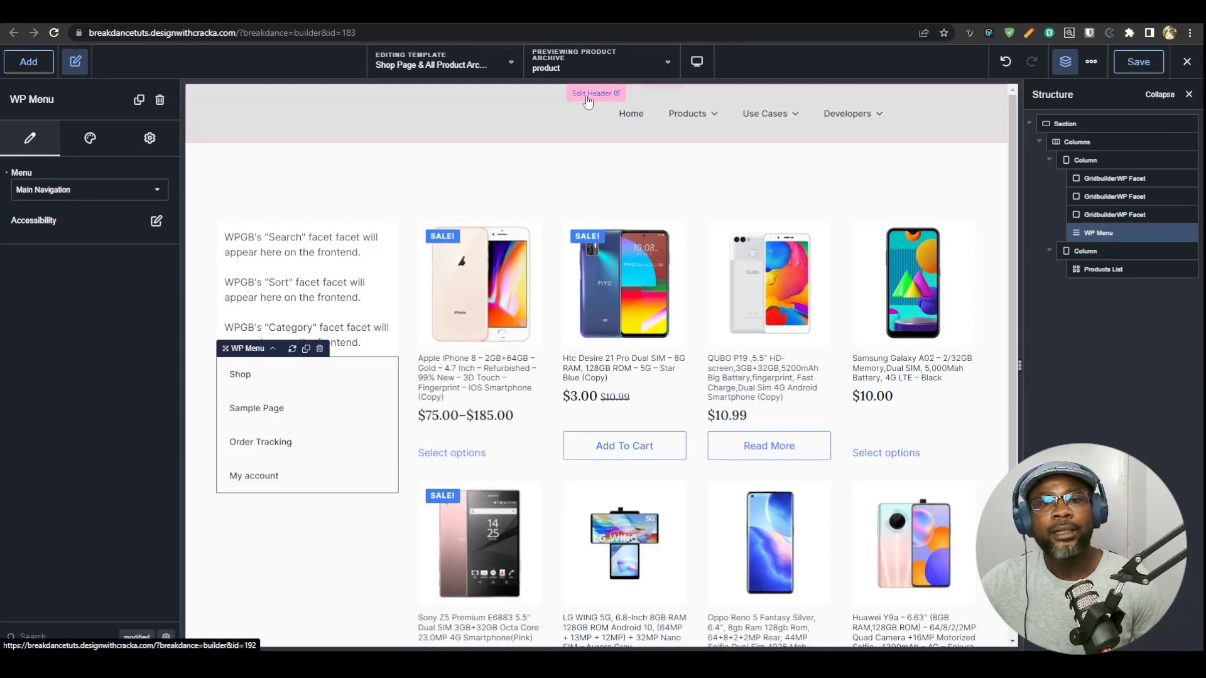
pyautogui.click(588, 100)
pyautogui.click(661, 102)
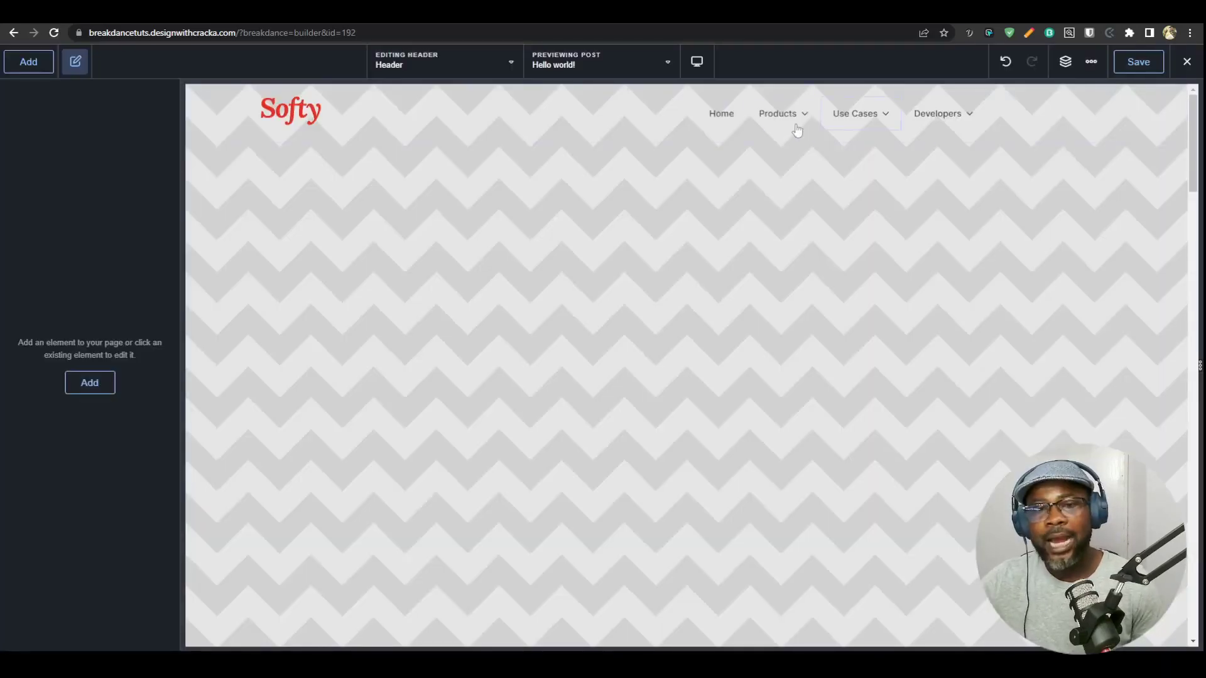
# - Enable the vertical layout for the desktop menu of the header's Menu Builder
pyautogui.click(679, 118)
pyautogui.click(719, 117)
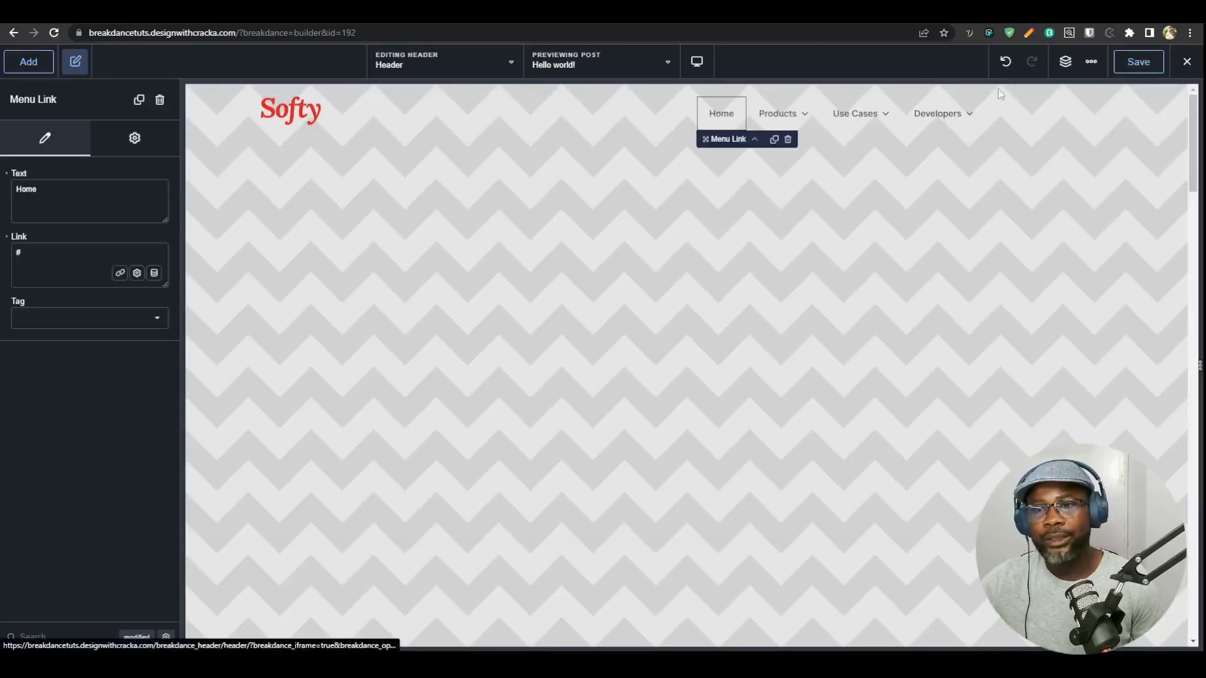
pyautogui.click(1066, 61)
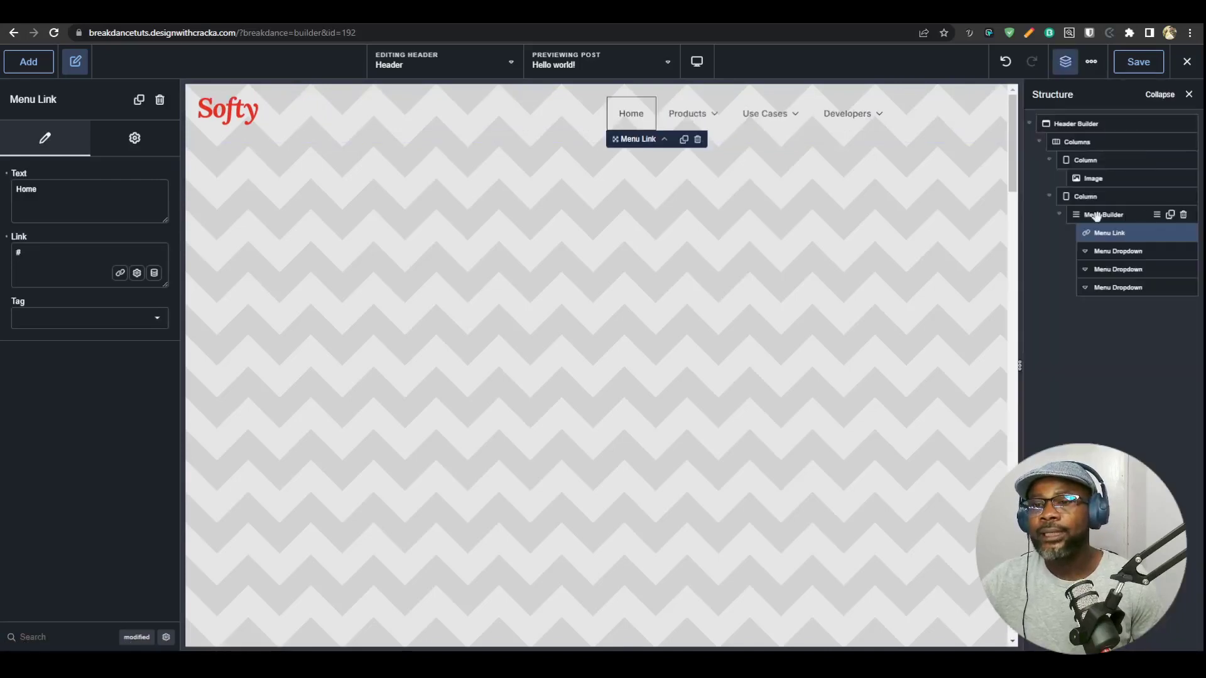
pyautogui.click(1118, 215)
pyautogui.click(91, 140)
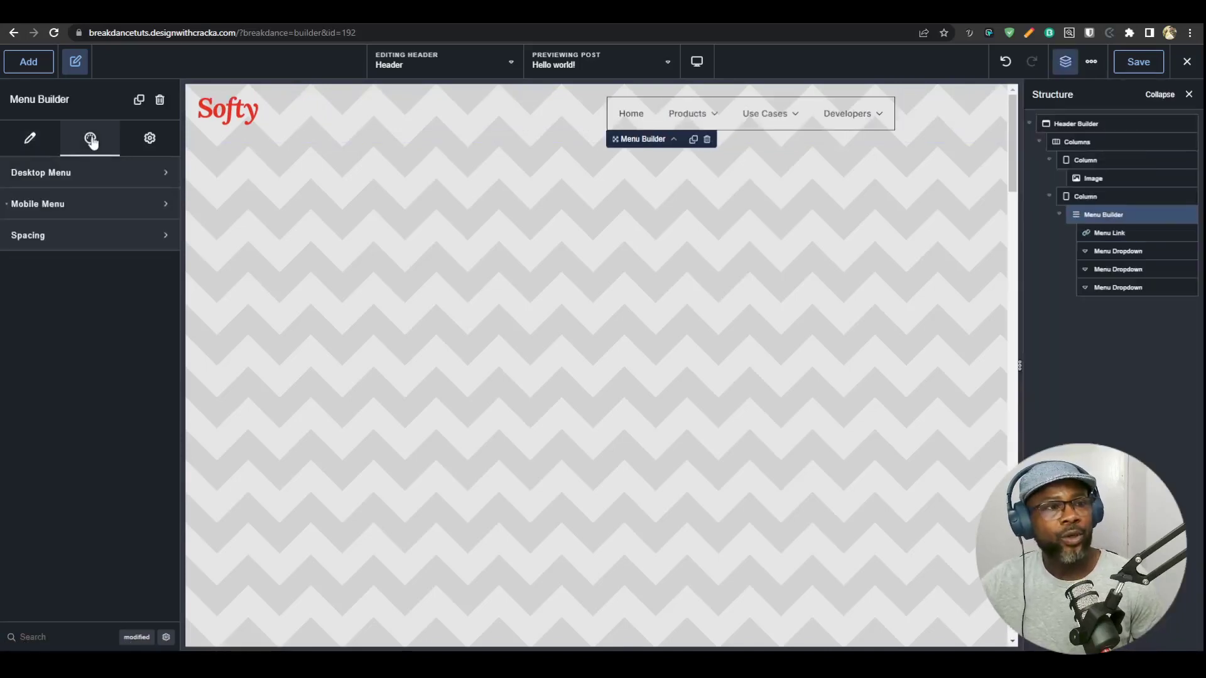
pyautogui.click(98, 173)
pyautogui.click(150, 303)
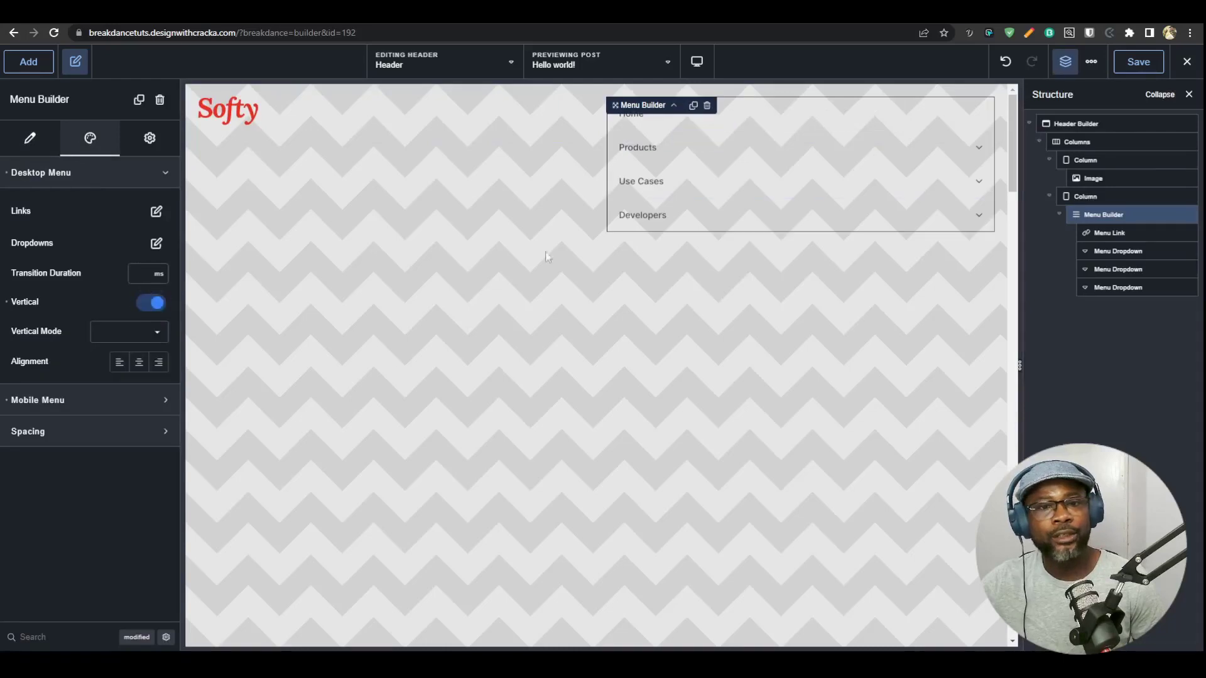
# - Test the vertical menu by expanding and collapsing the Products, Use Cases and Developers dropdowns
pyautogui.click(978, 149)
pyautogui.click(978, 150)
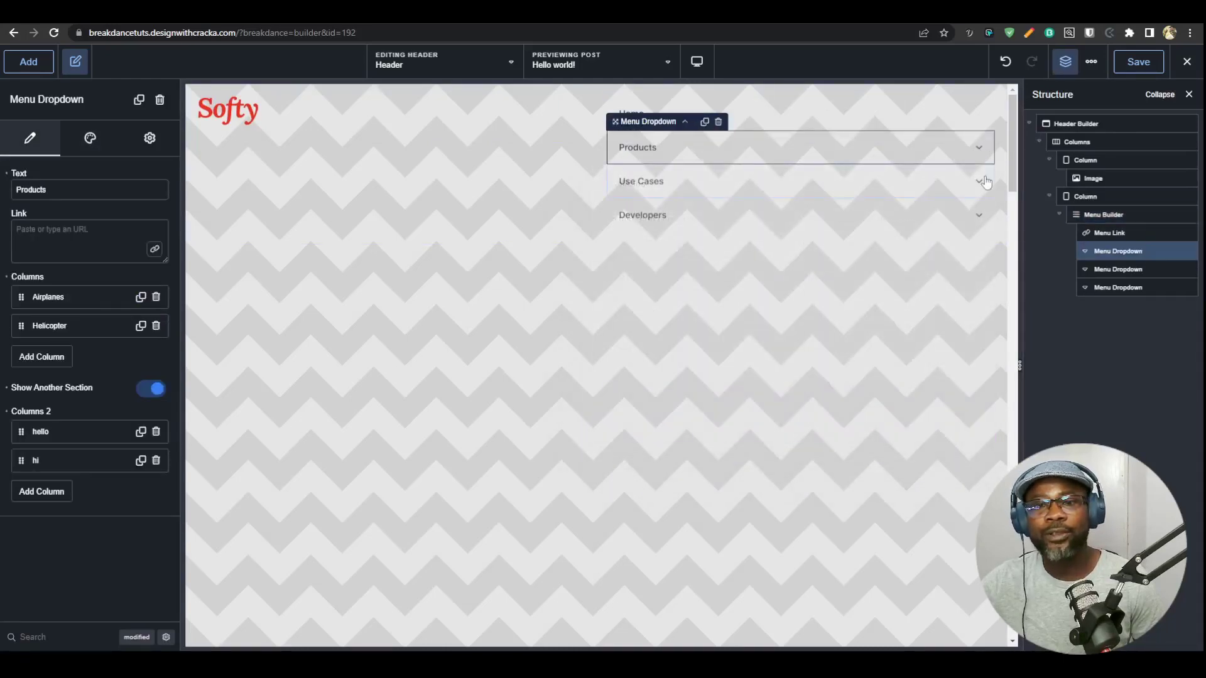
pyautogui.click(980, 182)
pyautogui.click(980, 183)
pyautogui.click(978, 220)
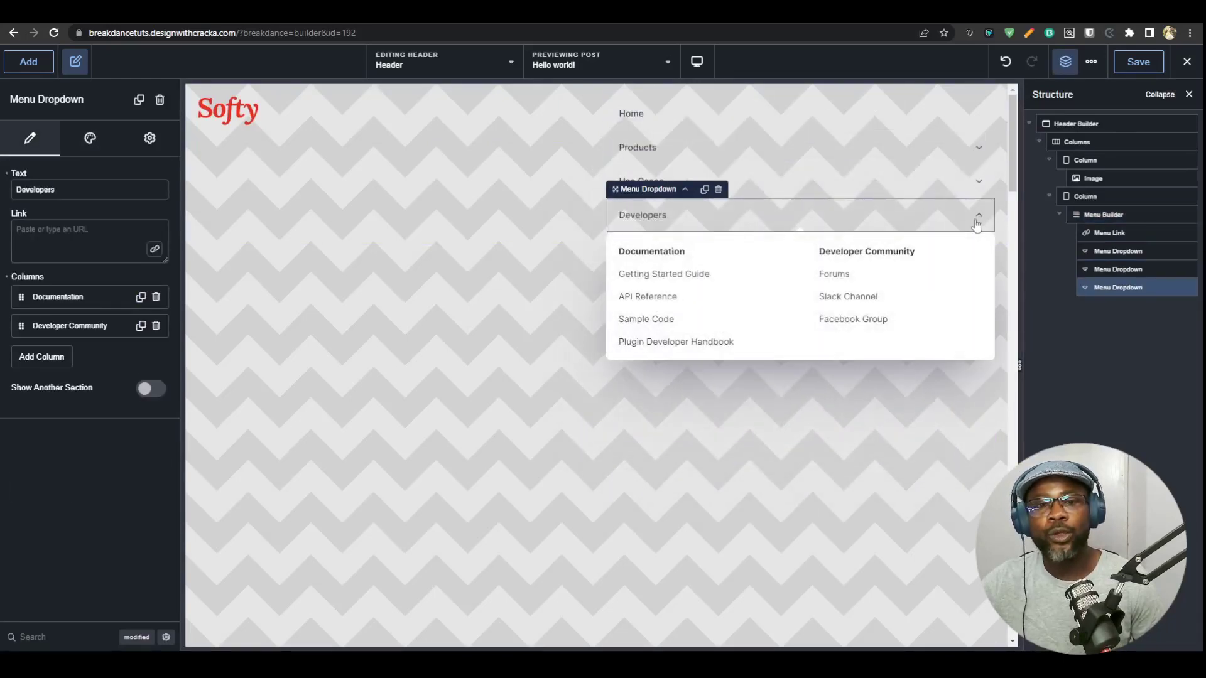
pyautogui.click(976, 224)
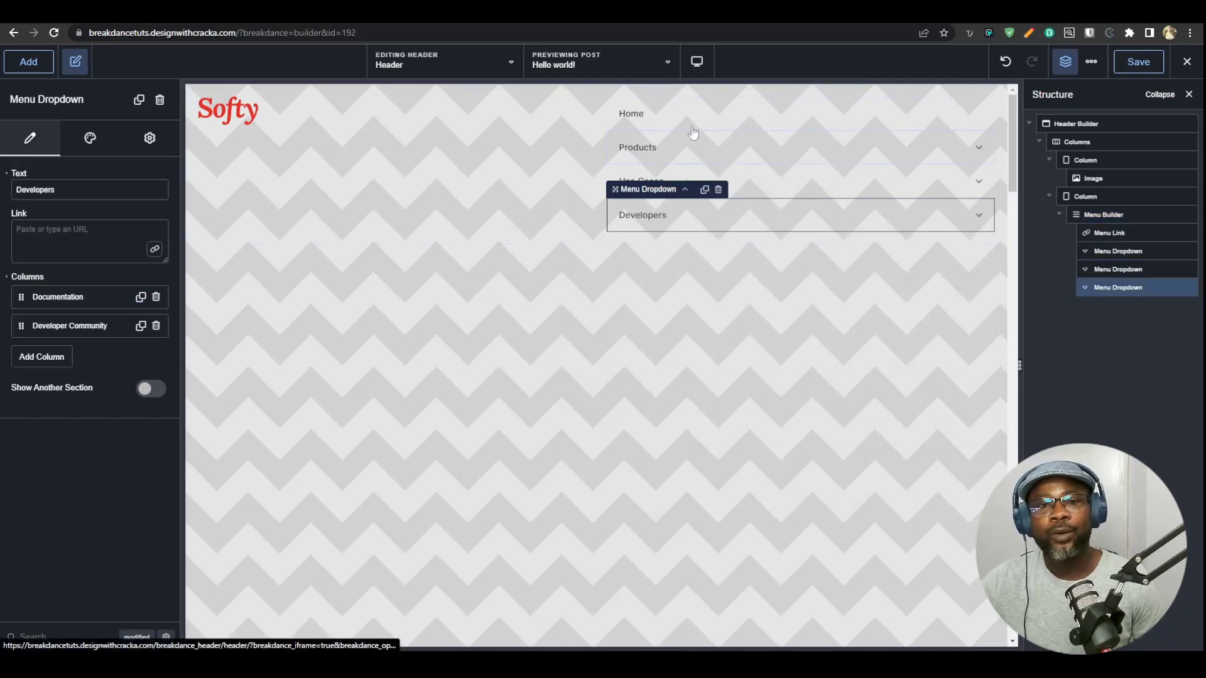
pyautogui.rightClick(9, 32)
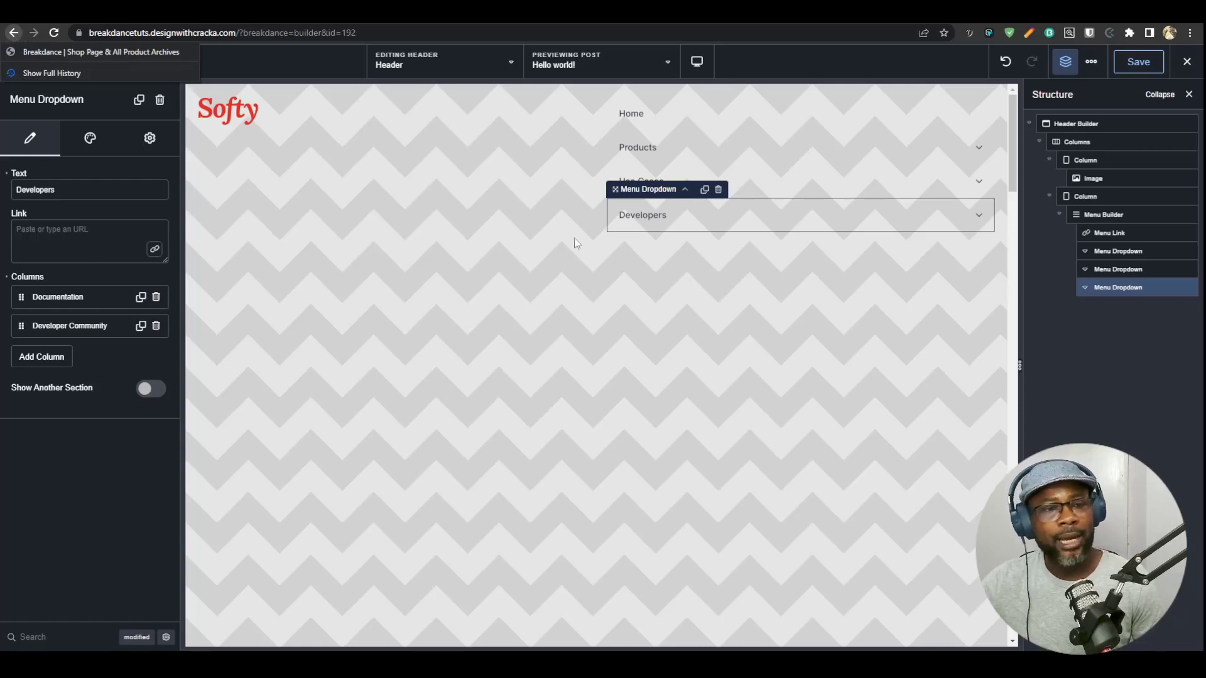
pyautogui.click(804, 126)
pyautogui.click(1104, 215)
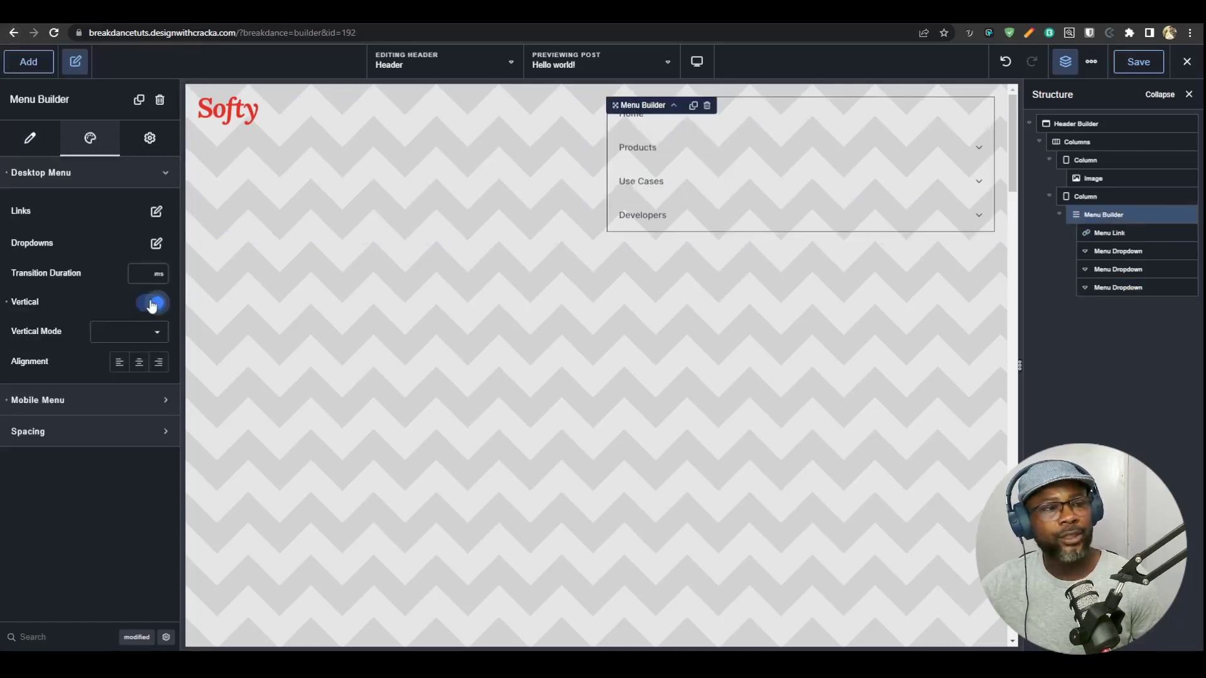
pyautogui.click(152, 304)
# - Set the sticky position of the Header Builder to Bottom
pyautogui.click(936, 116)
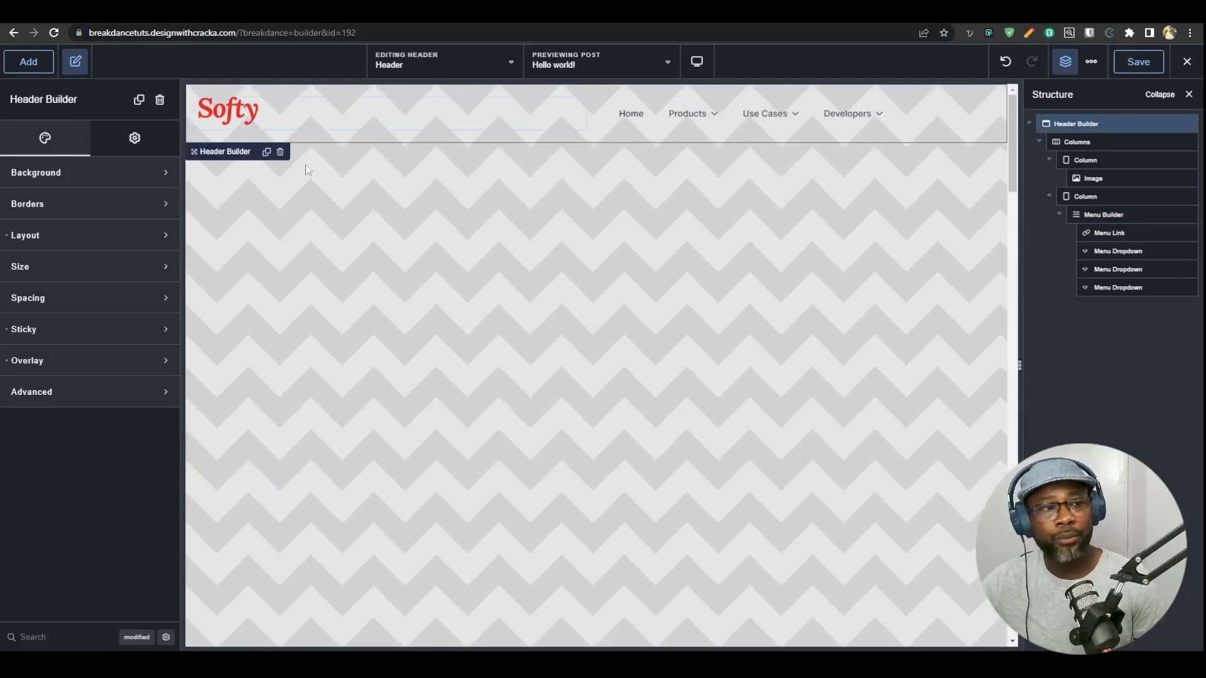
pyautogui.click(133, 139)
pyautogui.click(44, 140)
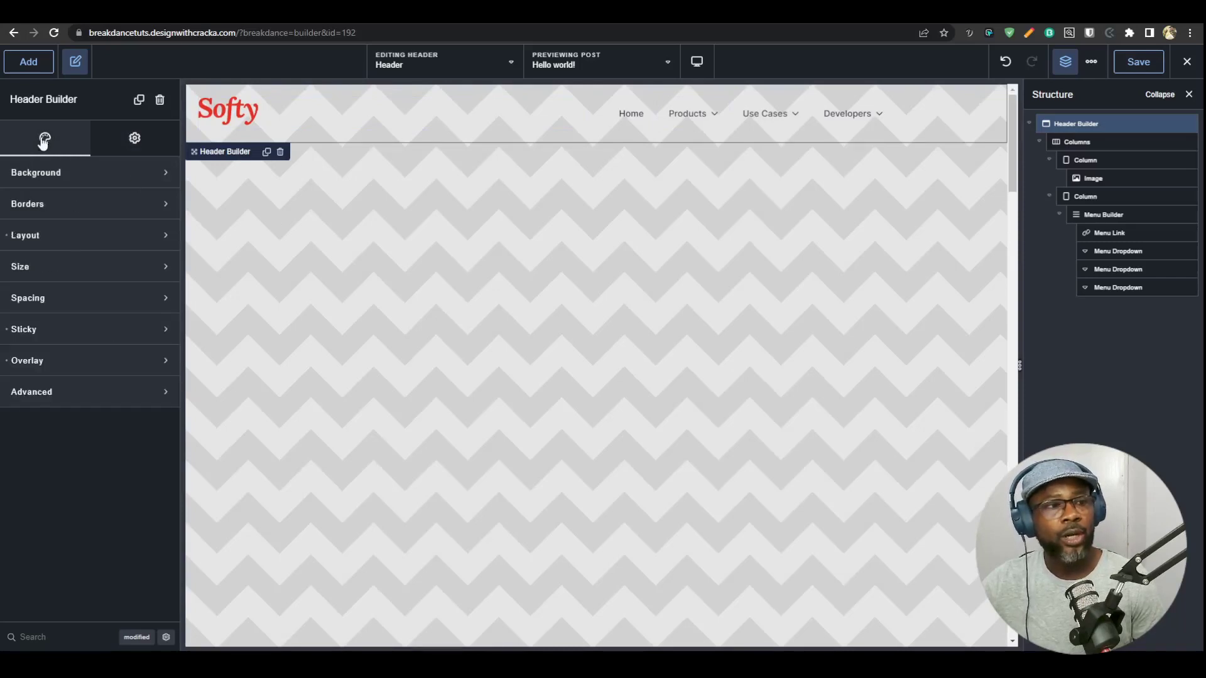
pyautogui.click(82, 328)
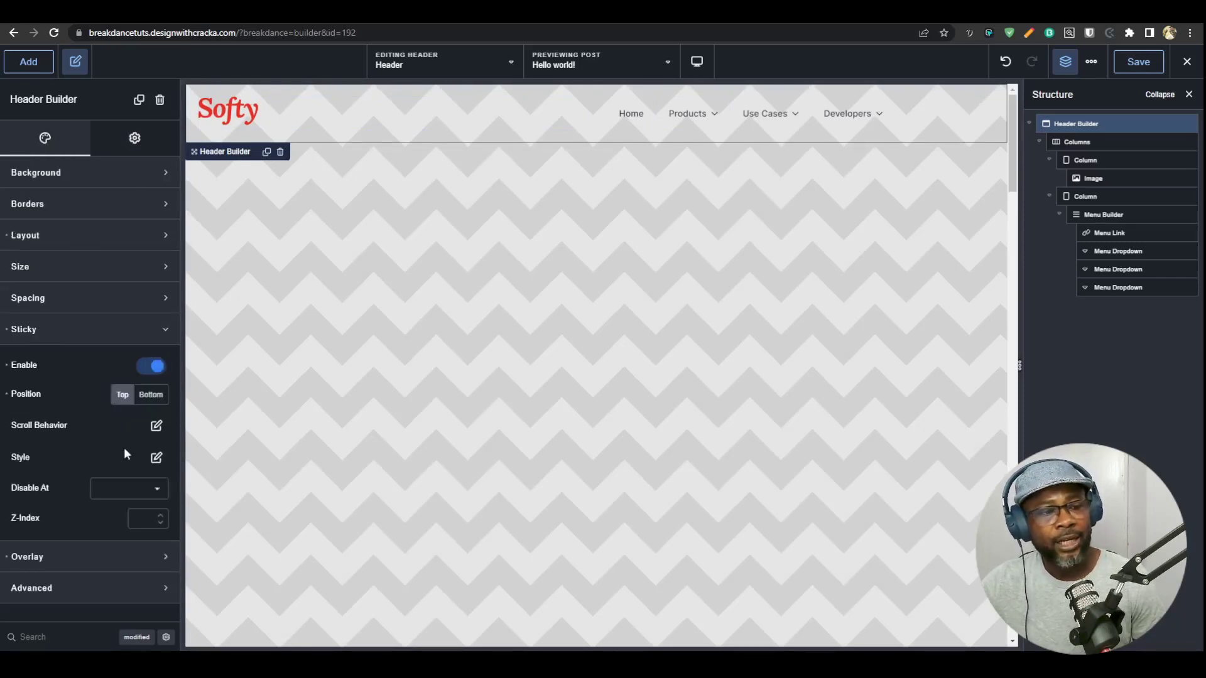
pyautogui.click(152, 396)
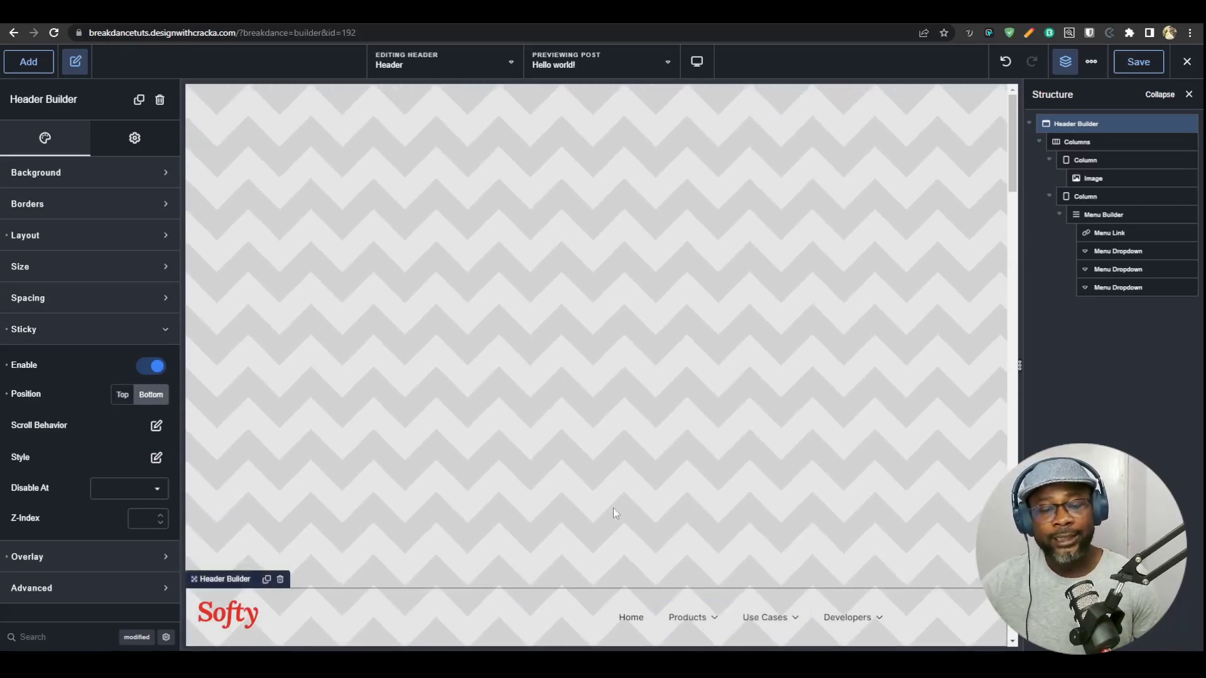
# - Test the bottom-positioned header by opening the Products, Use Cases and Developers dropdowns and scrolling the page
pyautogui.click(708, 620)
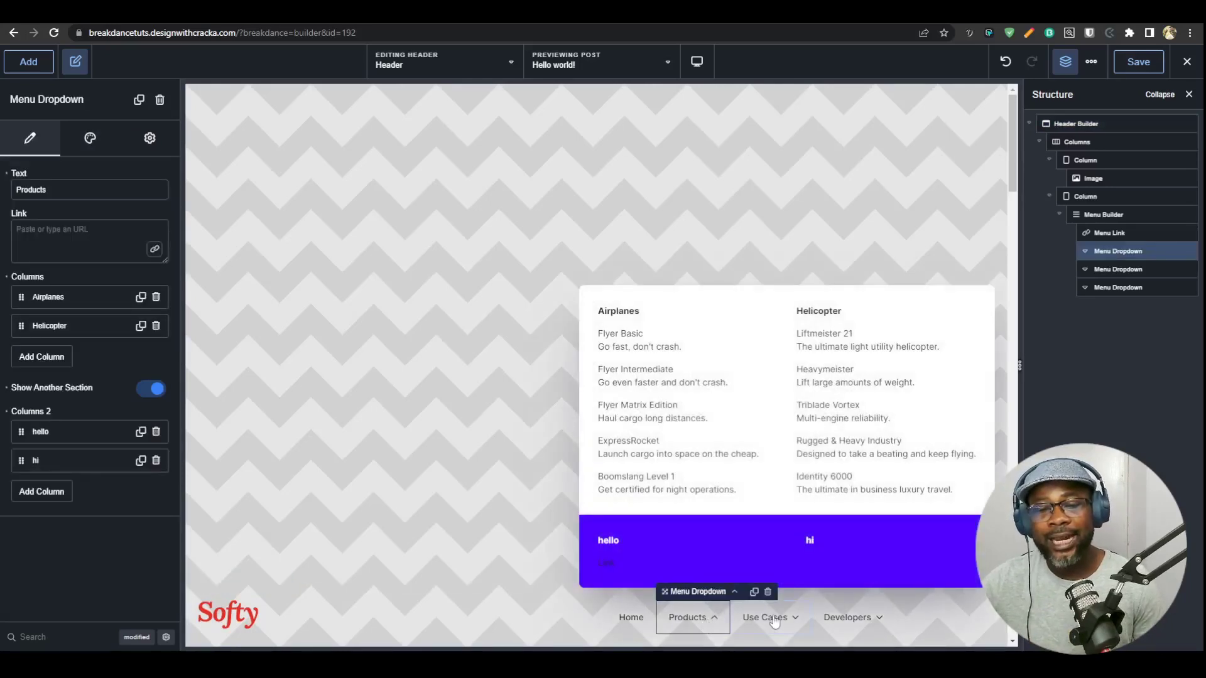
pyautogui.click(774, 620)
pyautogui.click(865, 621)
pyautogui.click(798, 620)
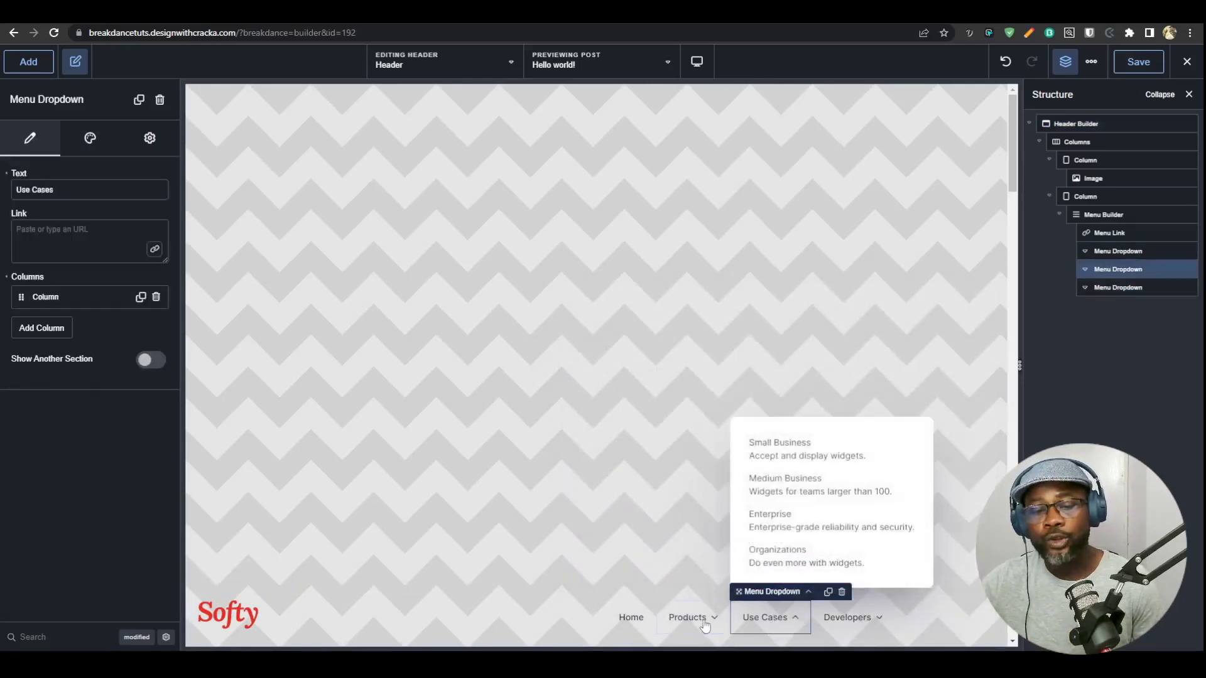
pyautogui.click(605, 616)
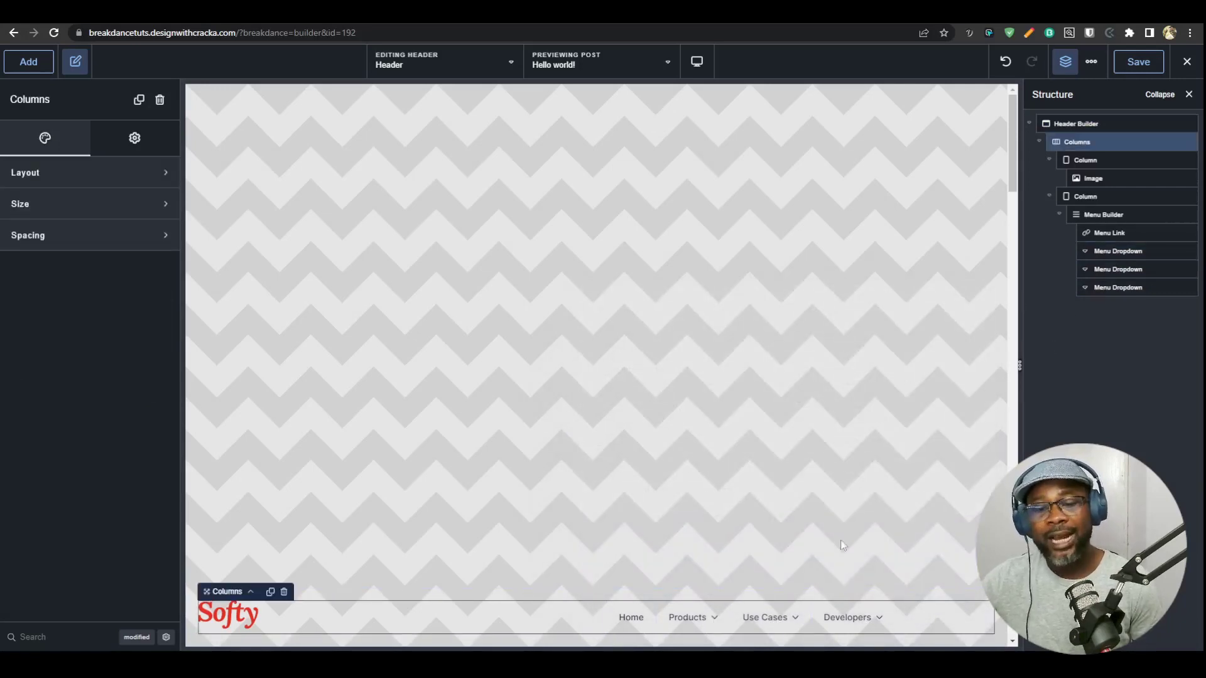
pyautogui.click(937, 613)
pyautogui.click(871, 619)
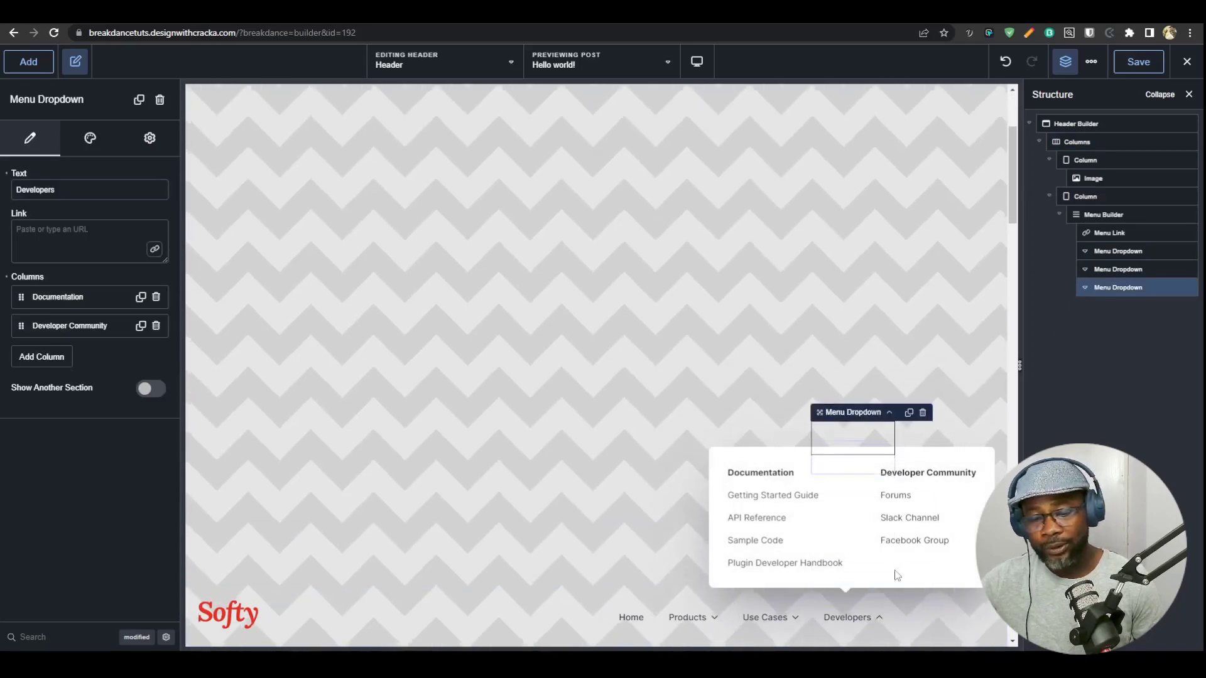
pyautogui.scroll(-2, 907, 601)
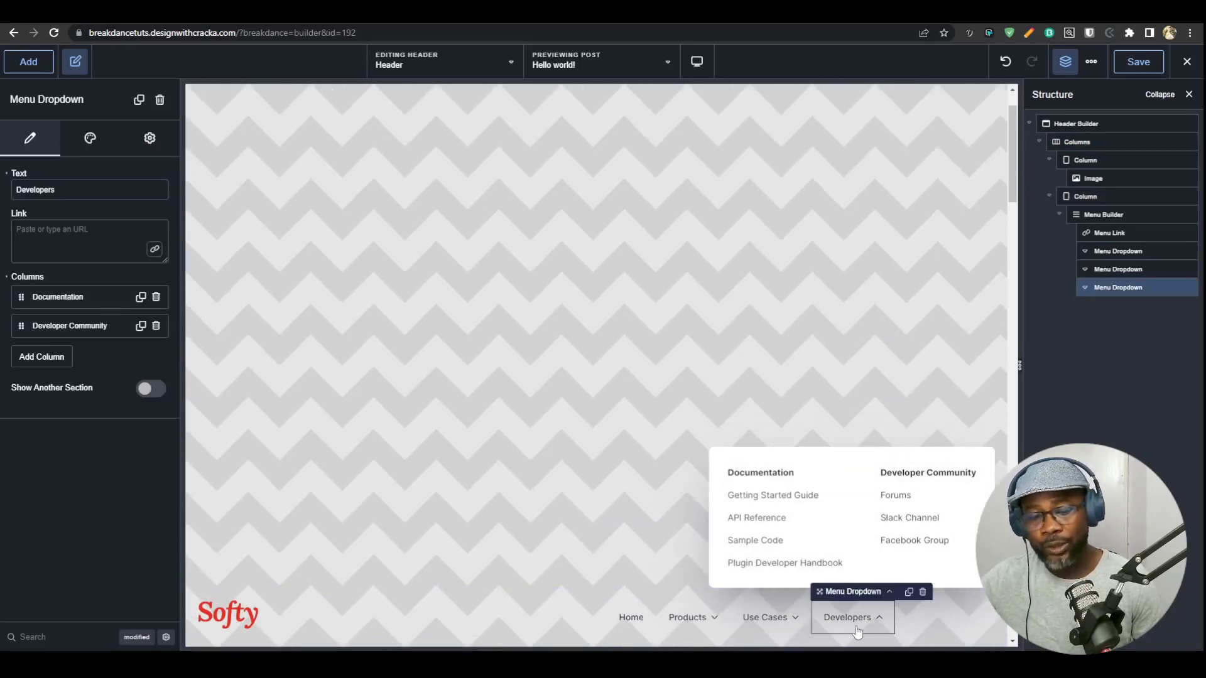
pyautogui.click(780, 623)
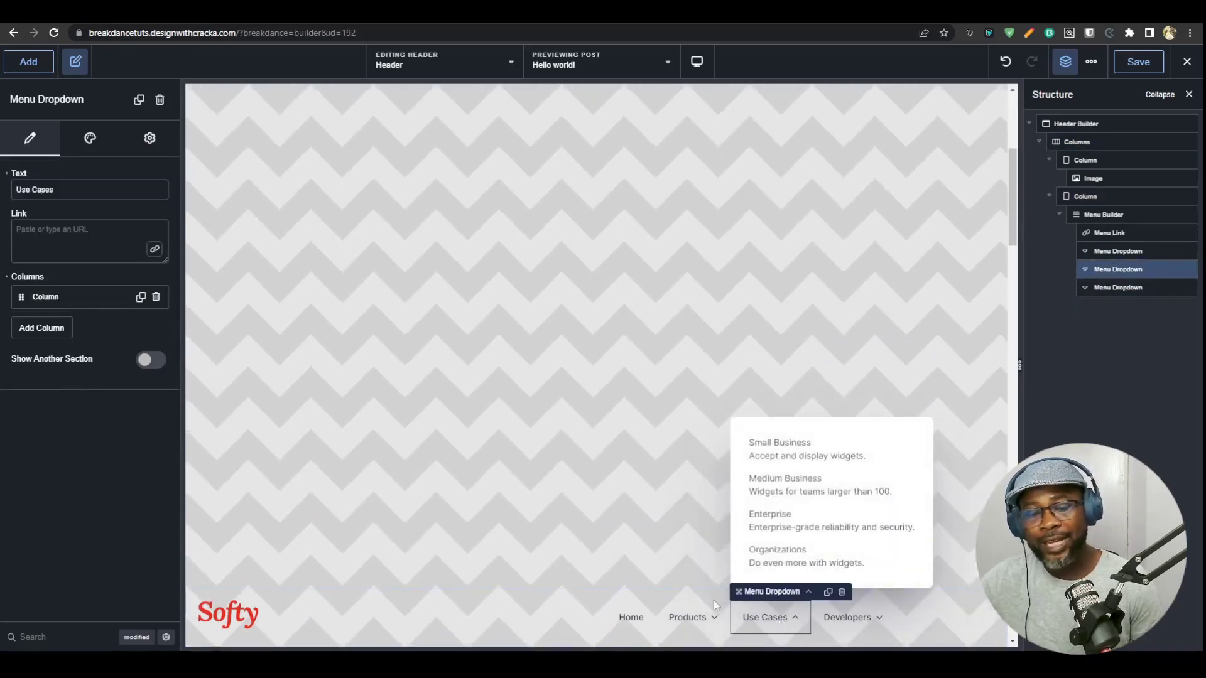
pyautogui.click(694, 618)
pyautogui.click(631, 618)
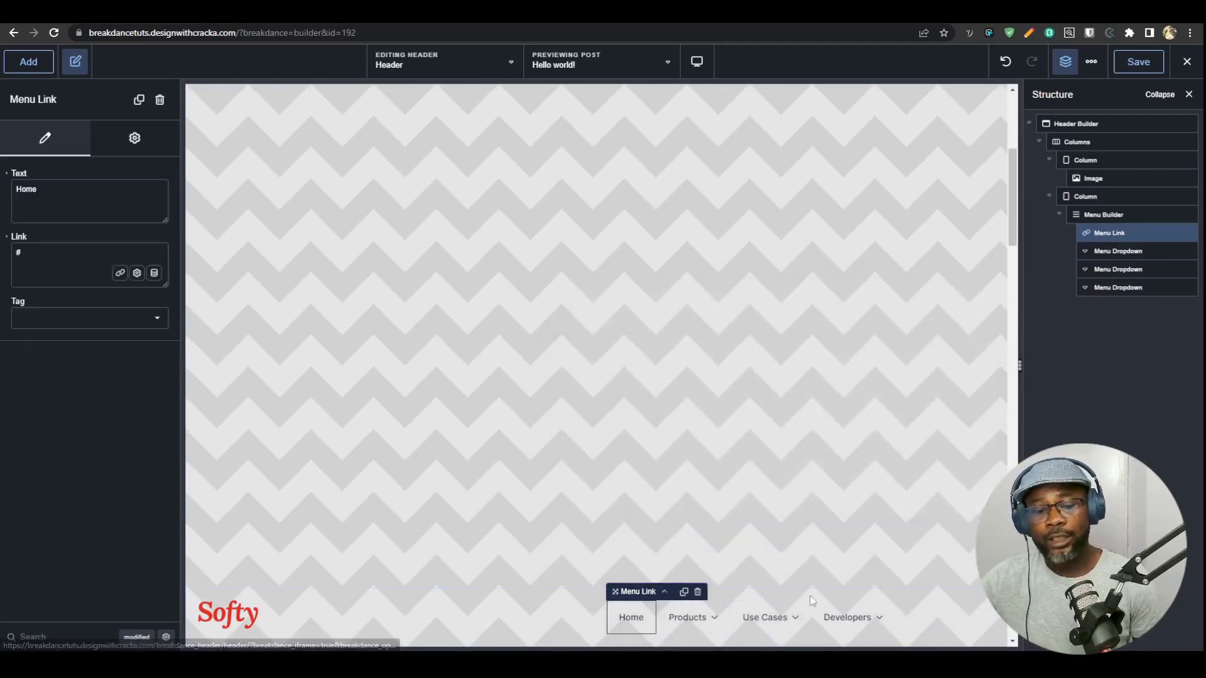
# - Look through the Menu Builder's content options and its desktop menu design settings
pyautogui.click(1101, 215)
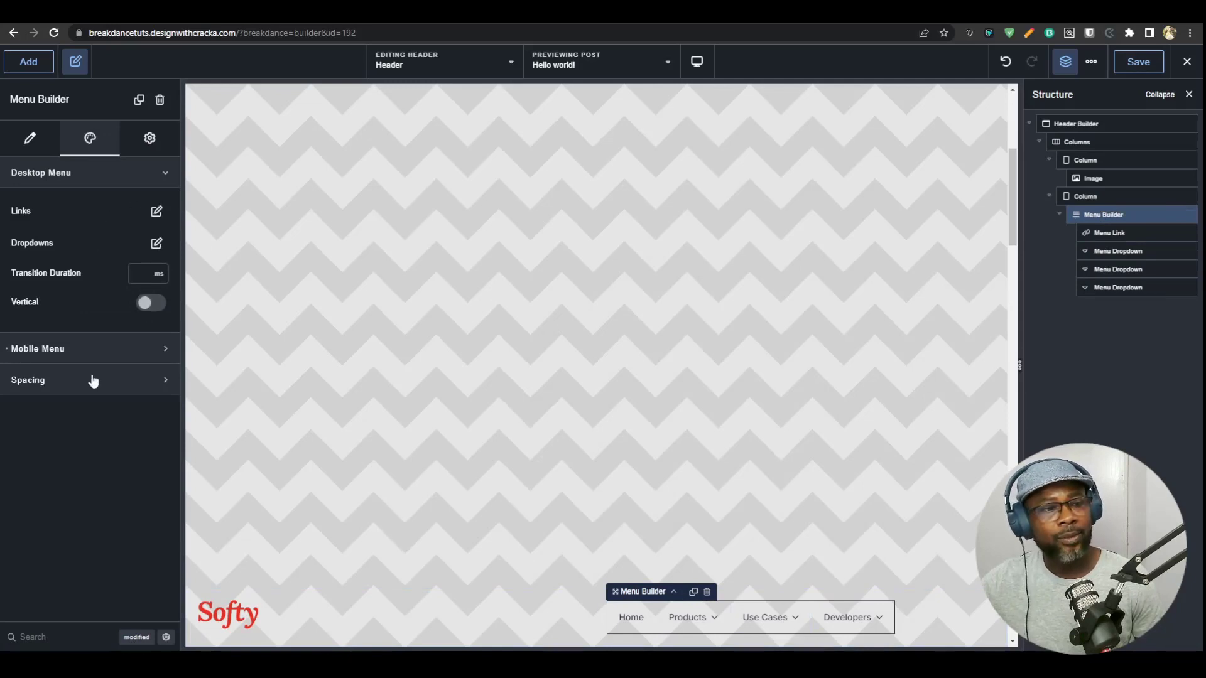
pyautogui.click(28, 139)
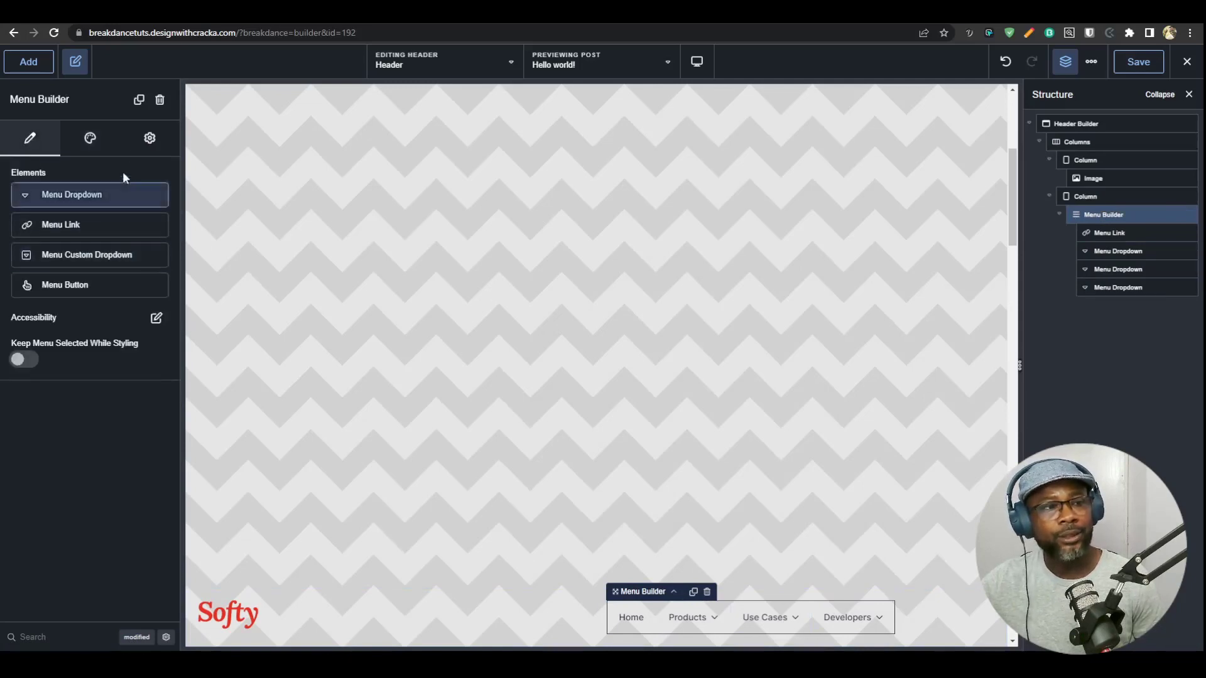
pyautogui.click(90, 138)
pyautogui.click(103, 172)
pyautogui.click(108, 178)
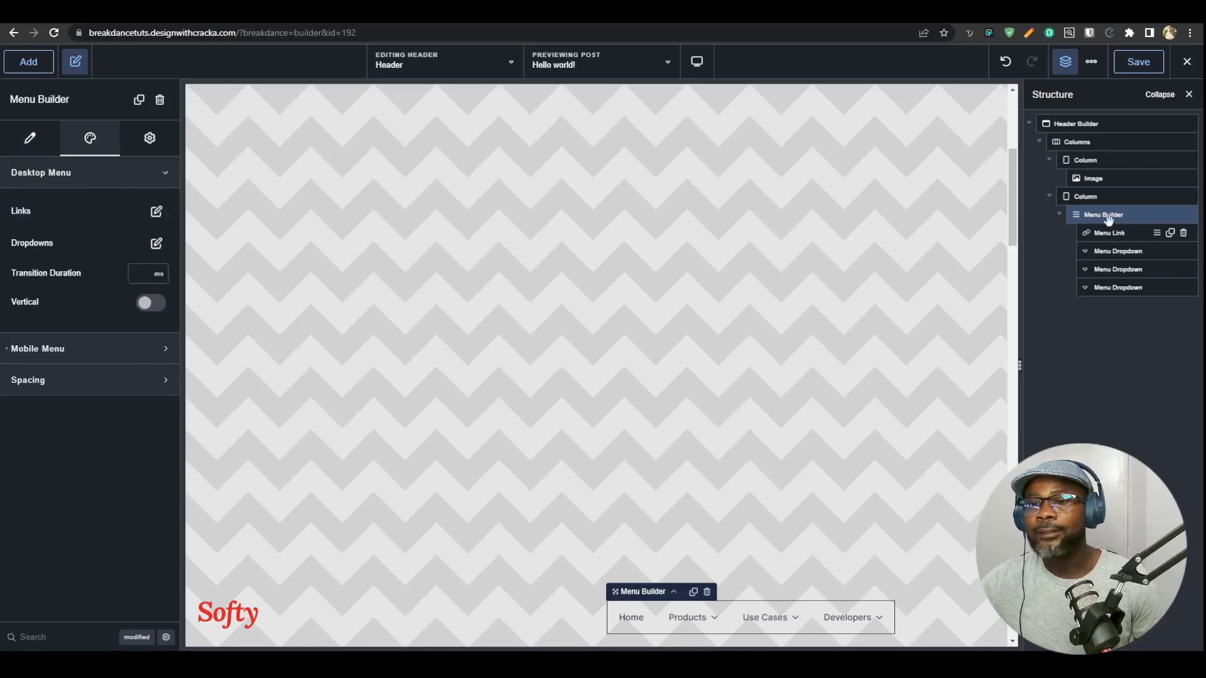
# - Set the Header Builder's sticky position back to Top
pyautogui.click(1059, 215)
pyautogui.click(1084, 122)
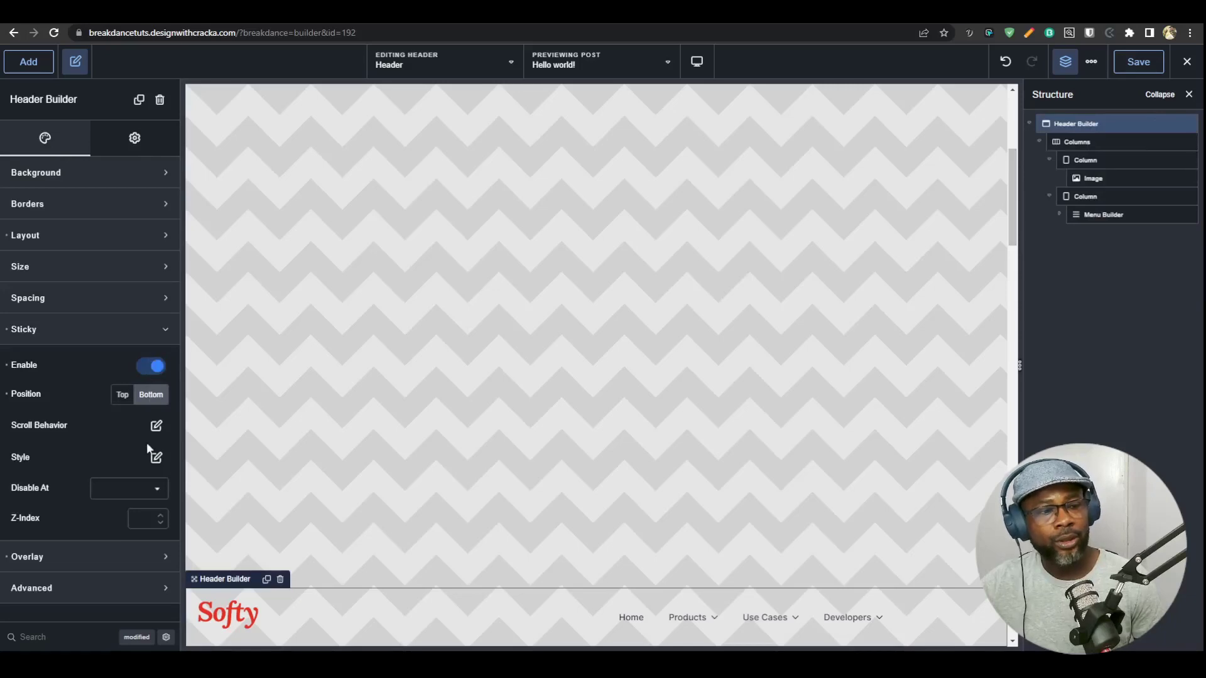
pyautogui.click(125, 401)
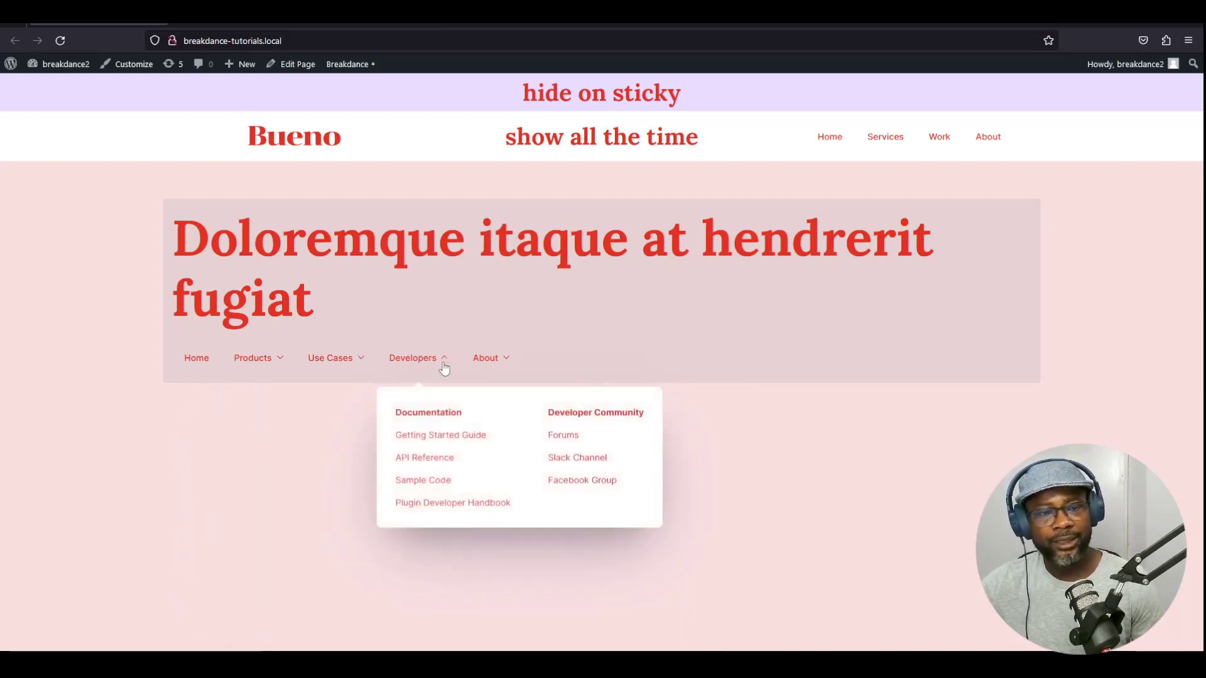
# - Preview the Developers, Use Cases and About dropdowns of the in-page menu on the breakdance-tutorials.local site
pyautogui.moveTo(407, 361)
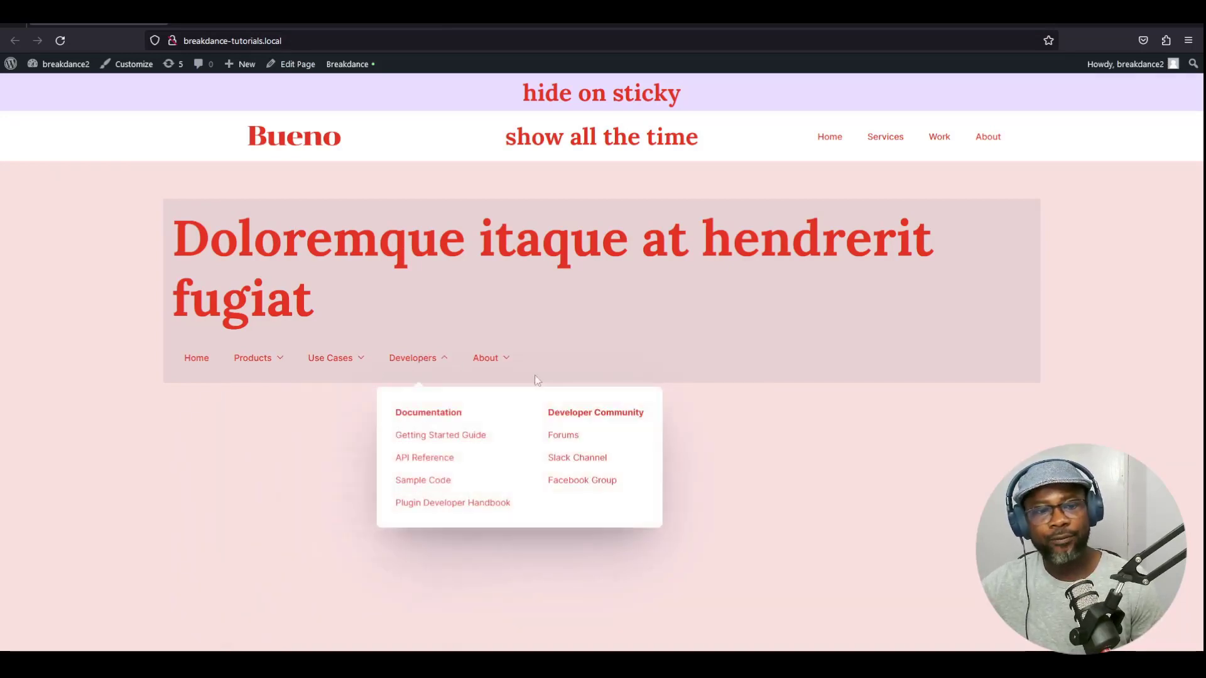
pyautogui.moveTo(308, 373)
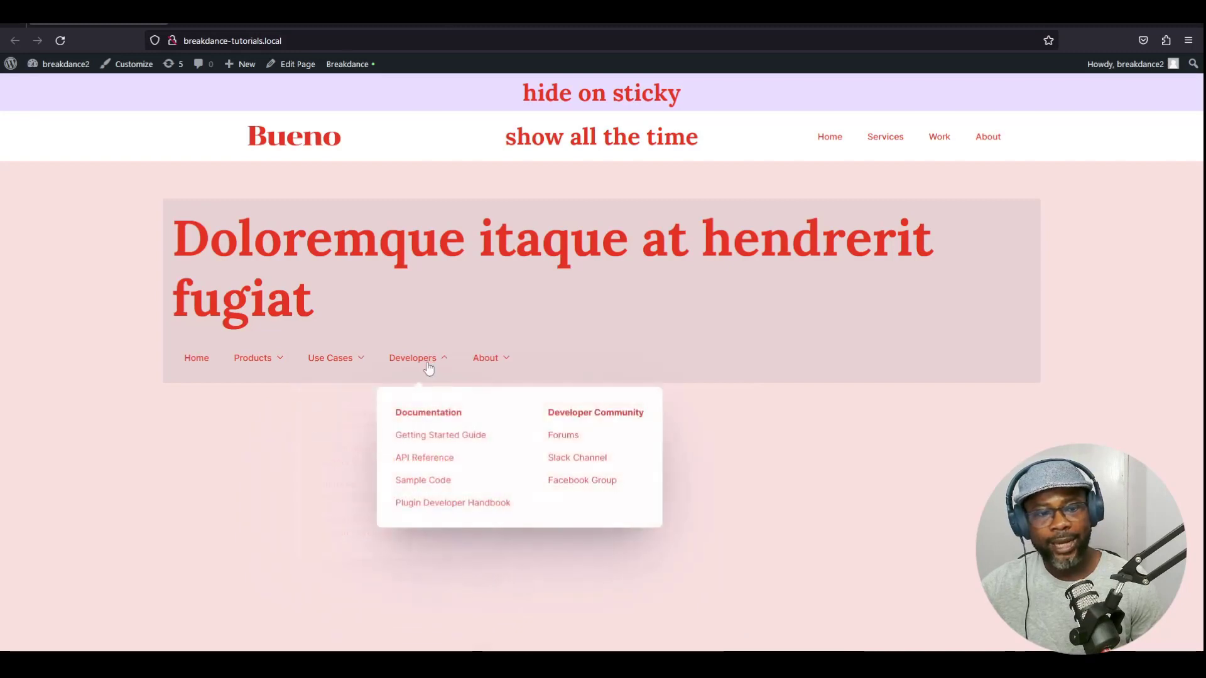
pyautogui.moveTo(503, 368)
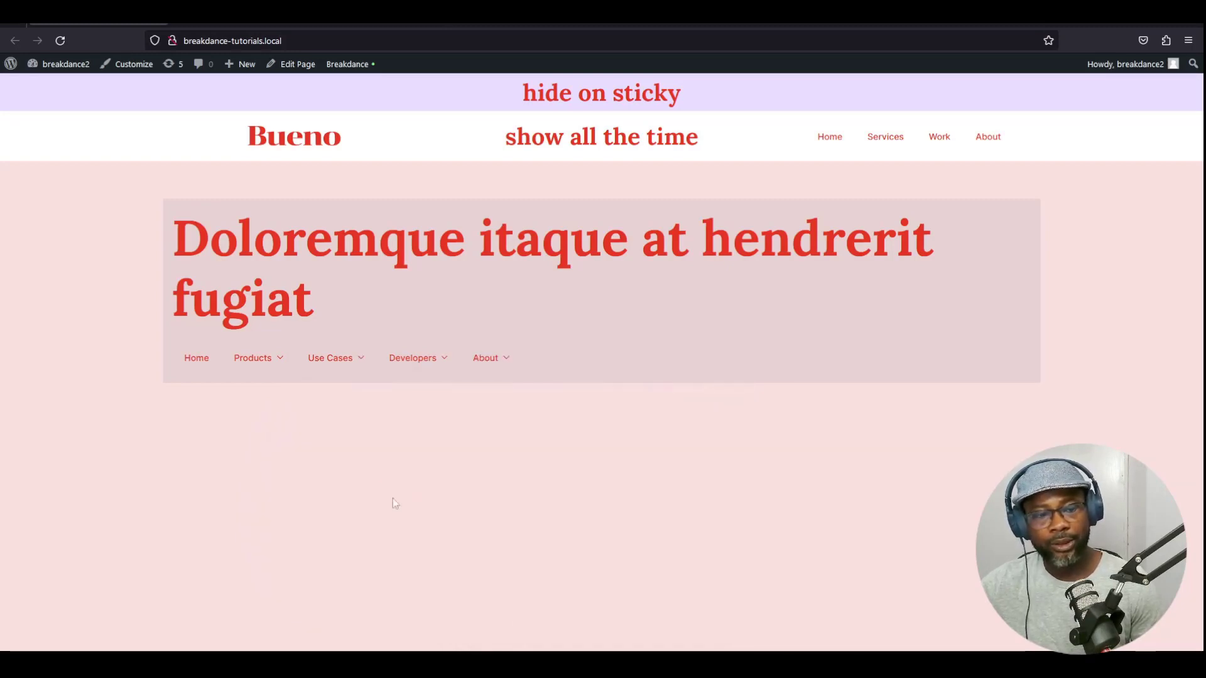
# - Inspect the in-page menu's About item in the developer tools and widen the inspector pane
pyautogui.rightClick(509, 363)
pyautogui.click(519, 520)
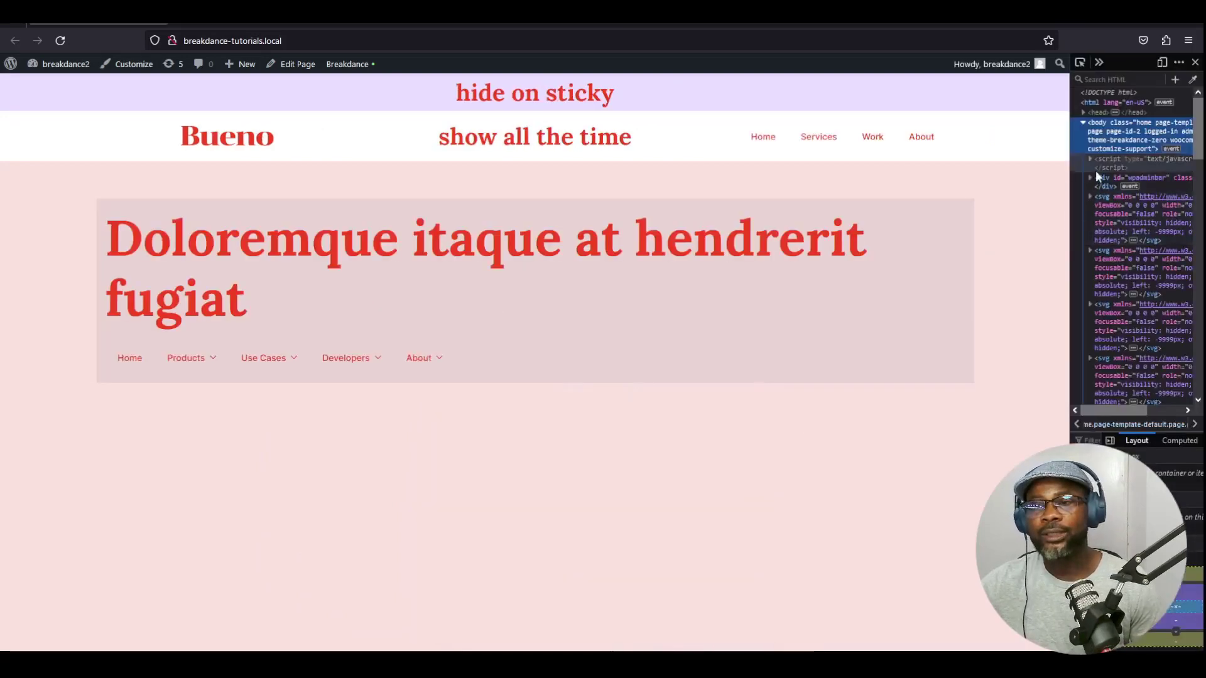
pyautogui.moveTo(1068, 158); pyautogui.dragTo(961, 190)
pyautogui.click(1060, 204)
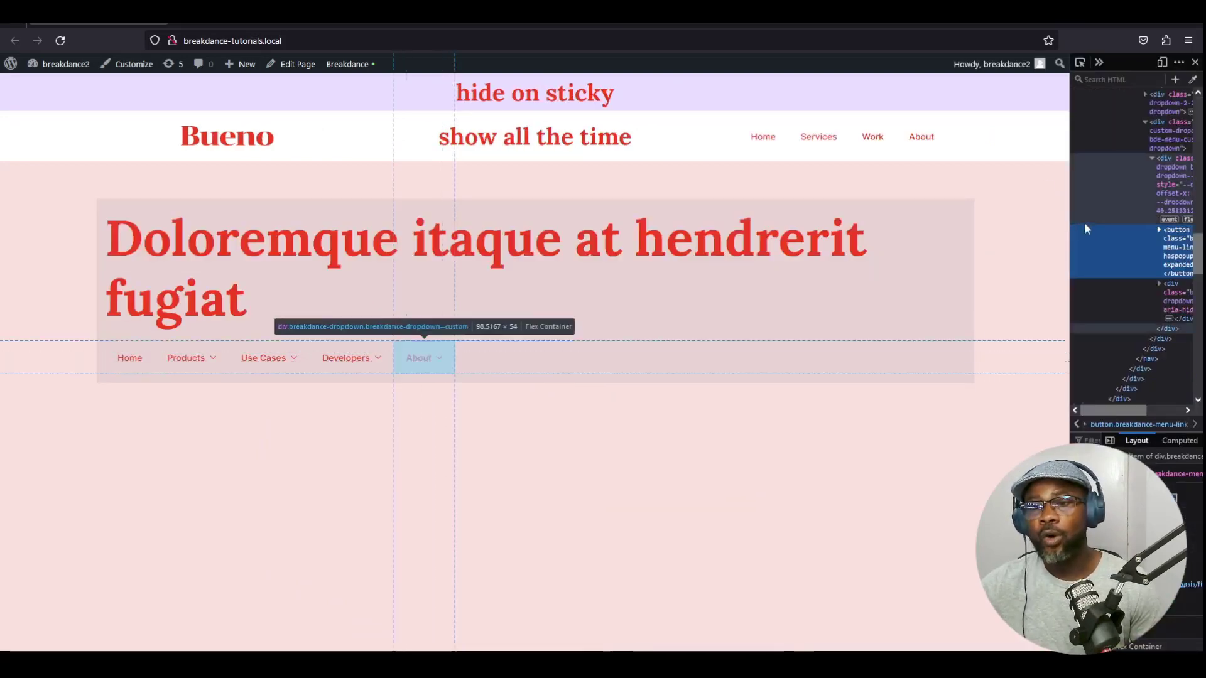
pyautogui.moveTo(1072, 211); pyautogui.dragTo(875, 211)
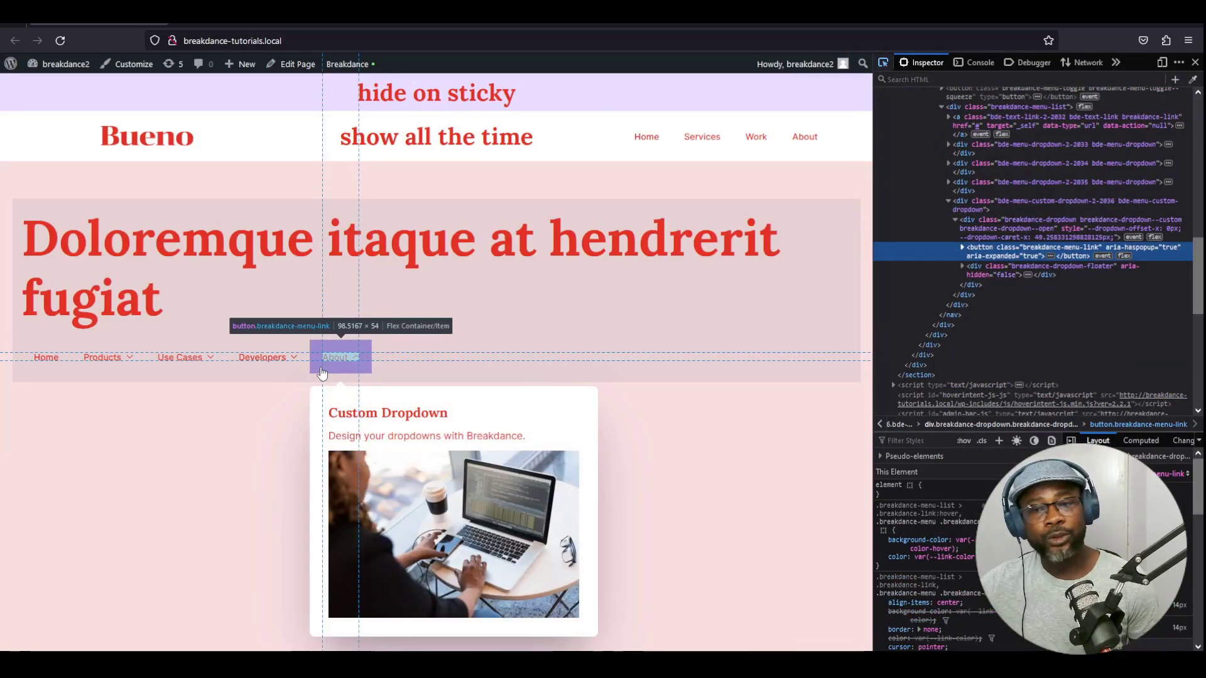
# - Collapse the About custom dropdown's markup and examine the menu's nav element and its toggle button
pyautogui.click(949, 201)
pyautogui.scroll(3, 1000, 236)
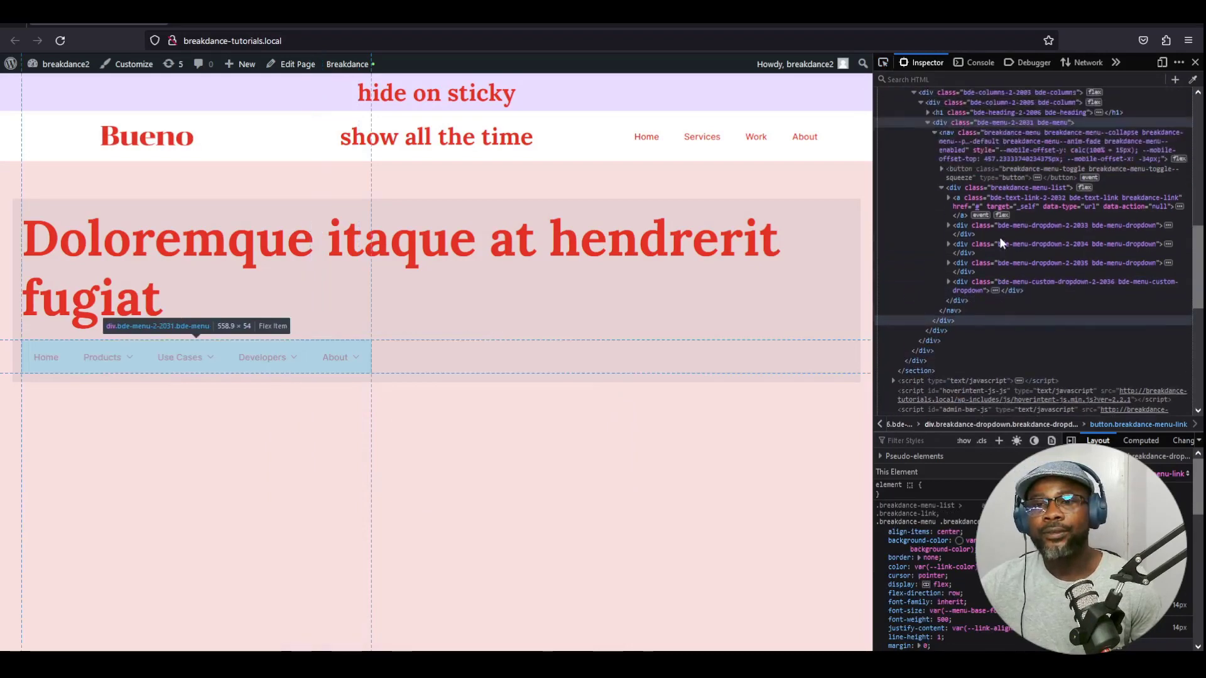
pyautogui.click(966, 188)
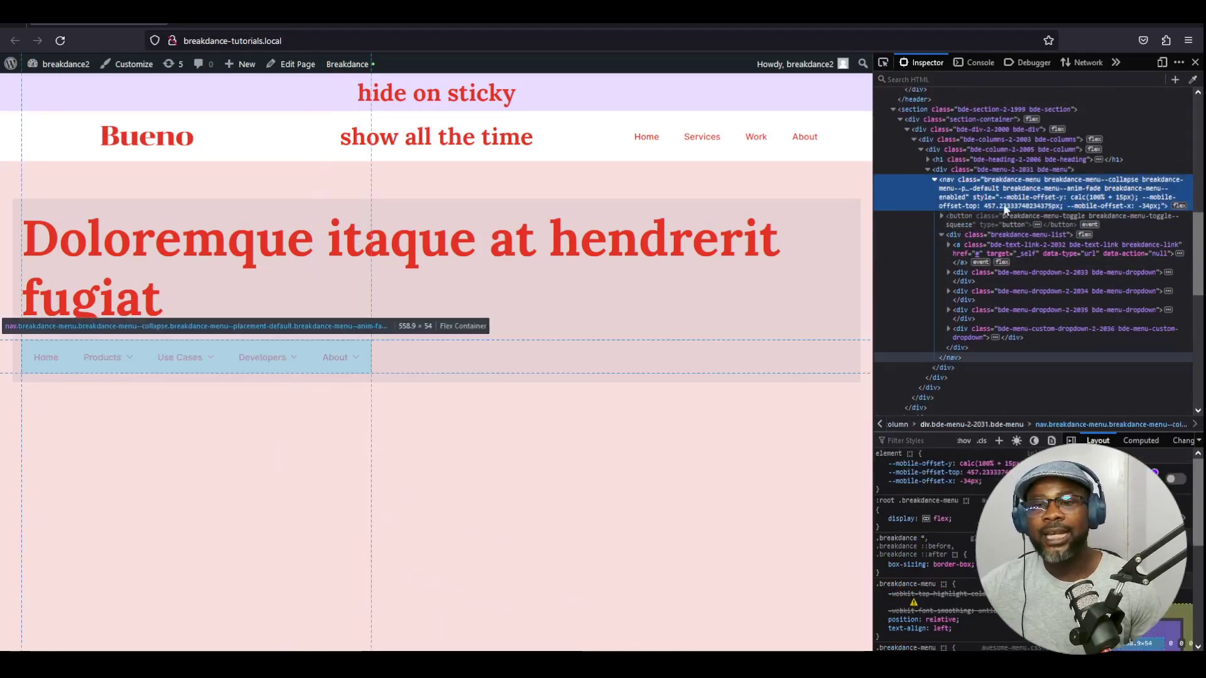
pyautogui.click(970, 228)
# - Examine the elements inside breakdance-menu-list, comparing the tags used for the Home link and the Products, Use Cases, Developers and About dropdowns
pyautogui.click(980, 274)
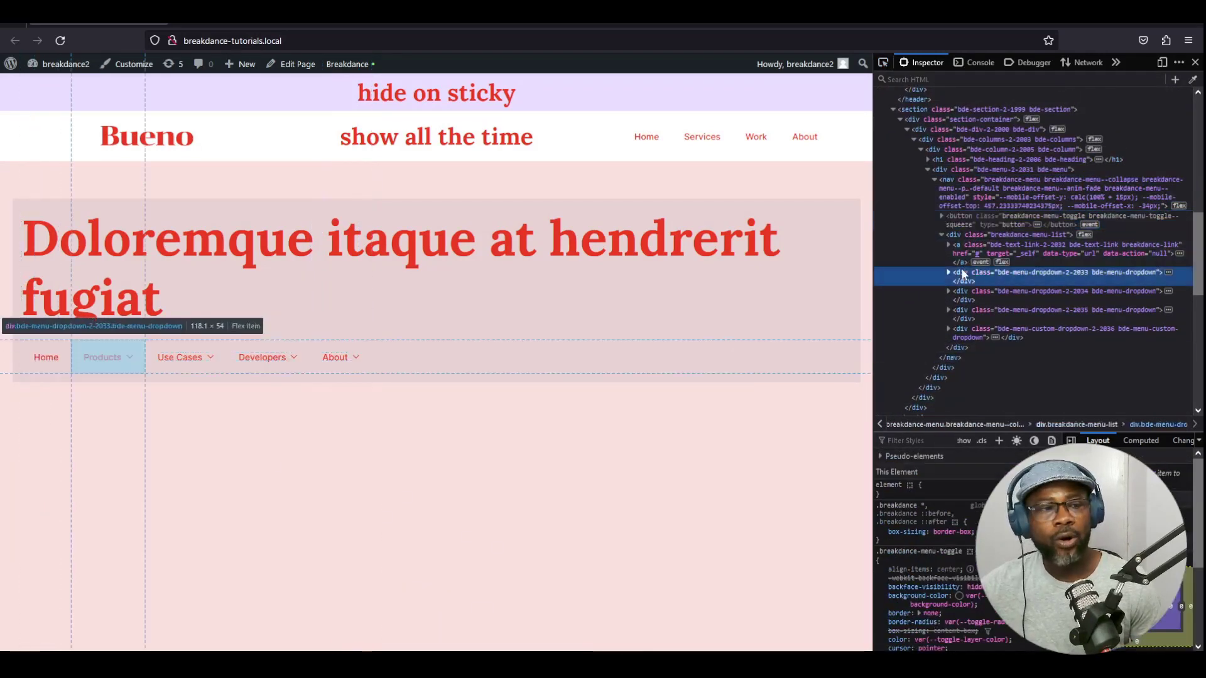
pyautogui.click(987, 292)
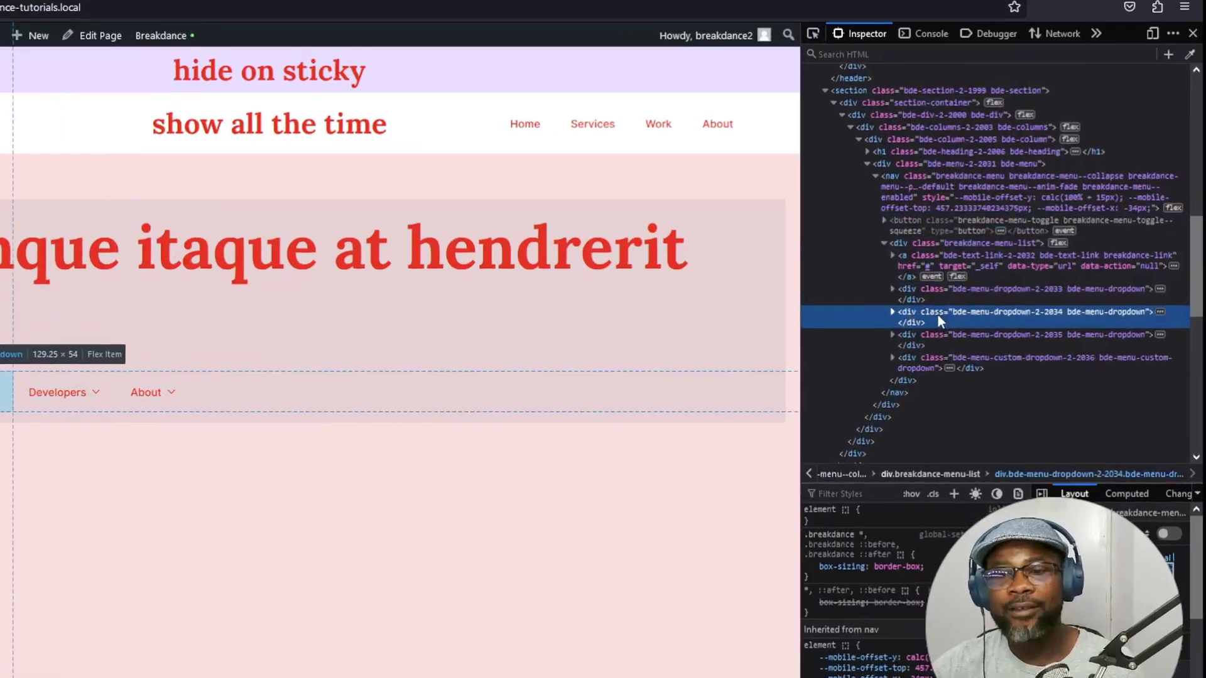
pyautogui.click(925, 337)
pyautogui.click(922, 358)
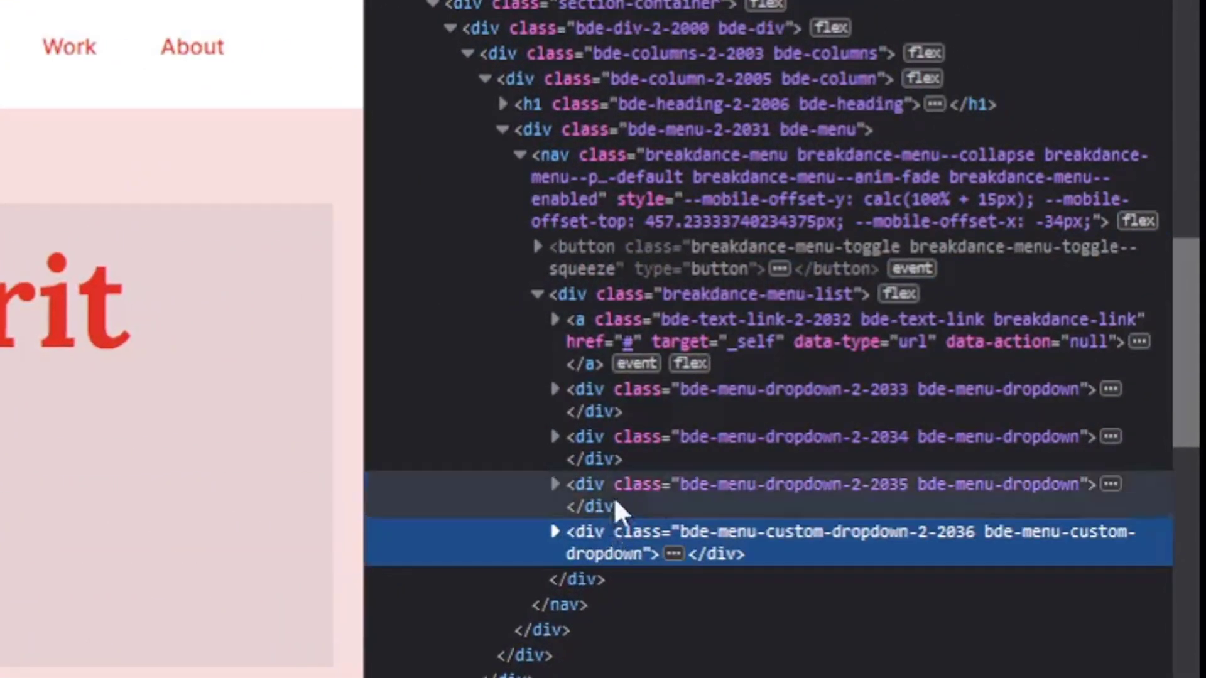
pyautogui.click(922, 312)
pyautogui.click(918, 289)
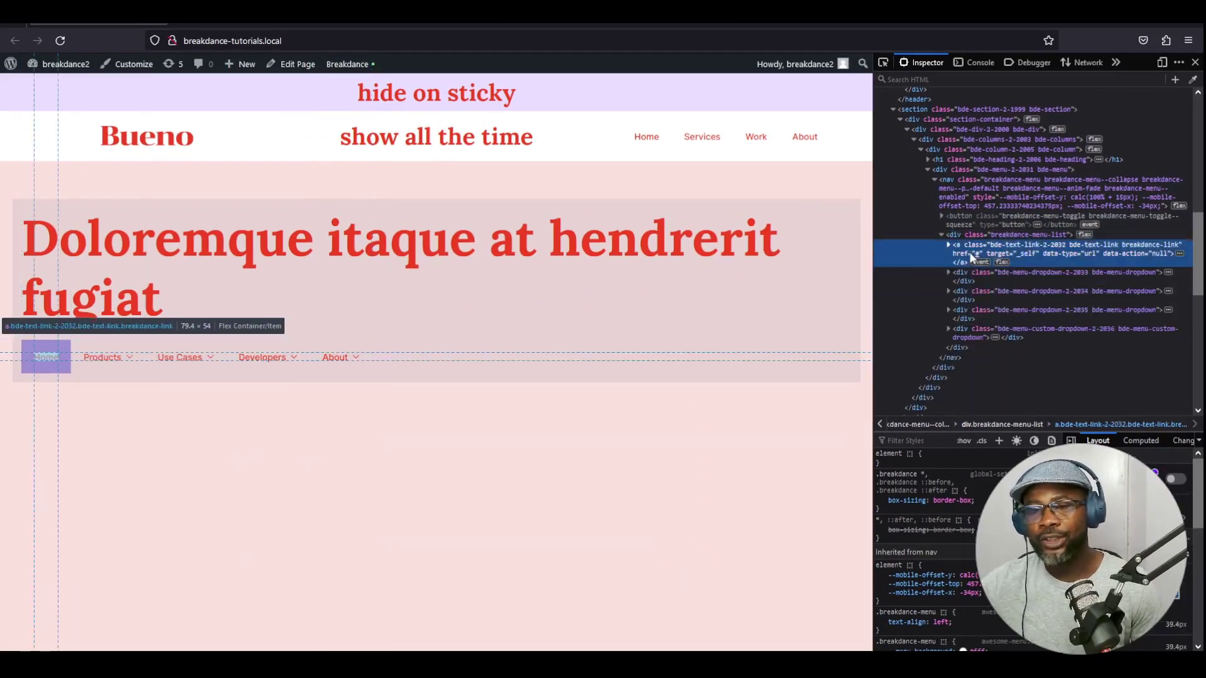
pyautogui.click(974, 293)
pyautogui.click(976, 318)
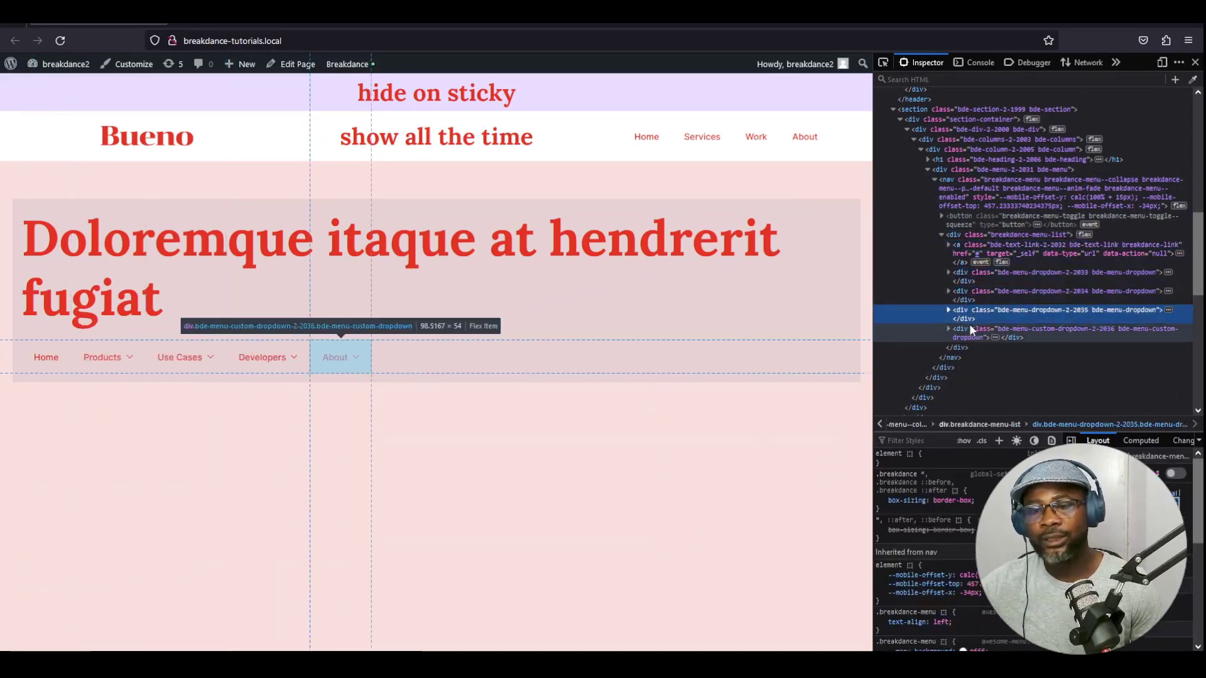
pyautogui.click(972, 331)
pyautogui.click(978, 313)
pyautogui.click(982, 294)
pyautogui.click(981, 277)
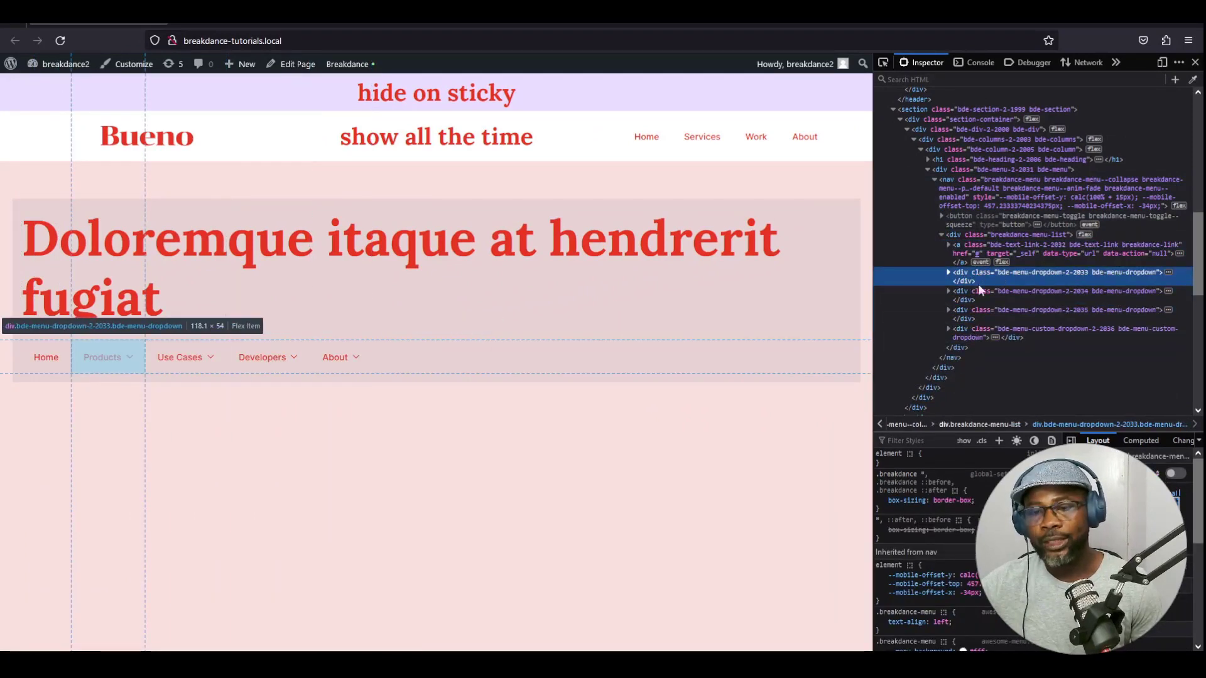
pyautogui.click(979, 293)
pyautogui.click(978, 315)
pyautogui.click(977, 329)
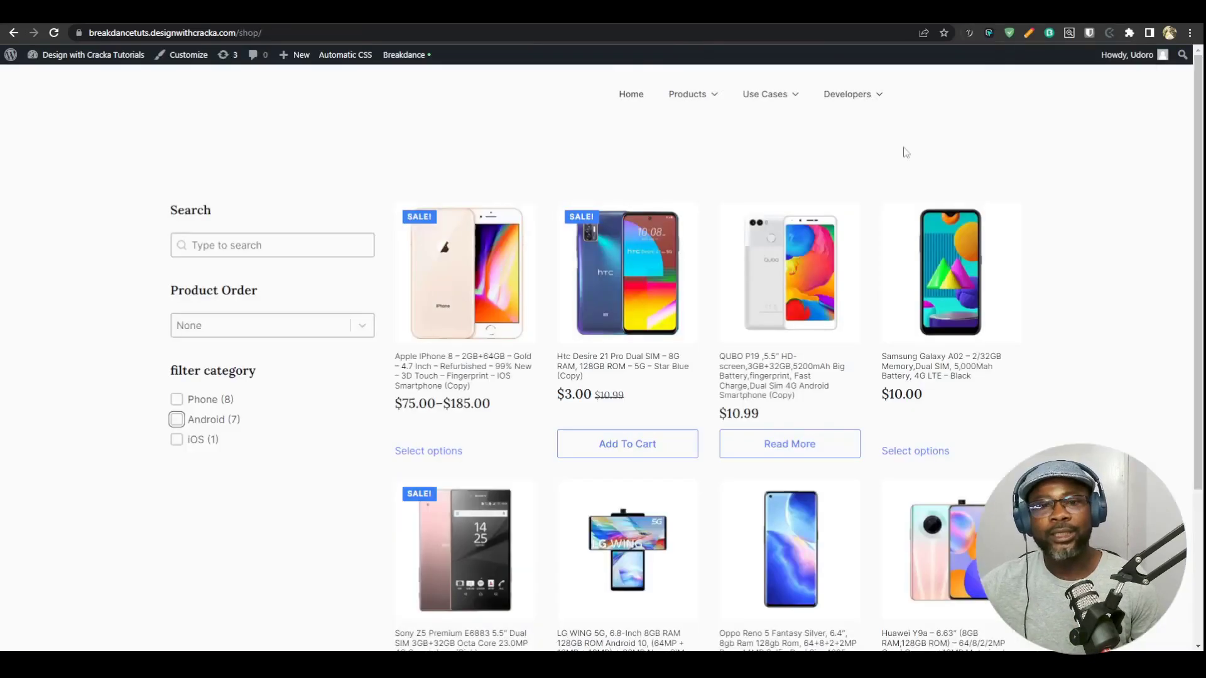
# - Switch to the breakdancetuts shop page and inspect its header's Use Cases and Developers items in the developer tools without device emulation
pyautogui.rightClick(786, 86)
pyautogui.click(843, 404)
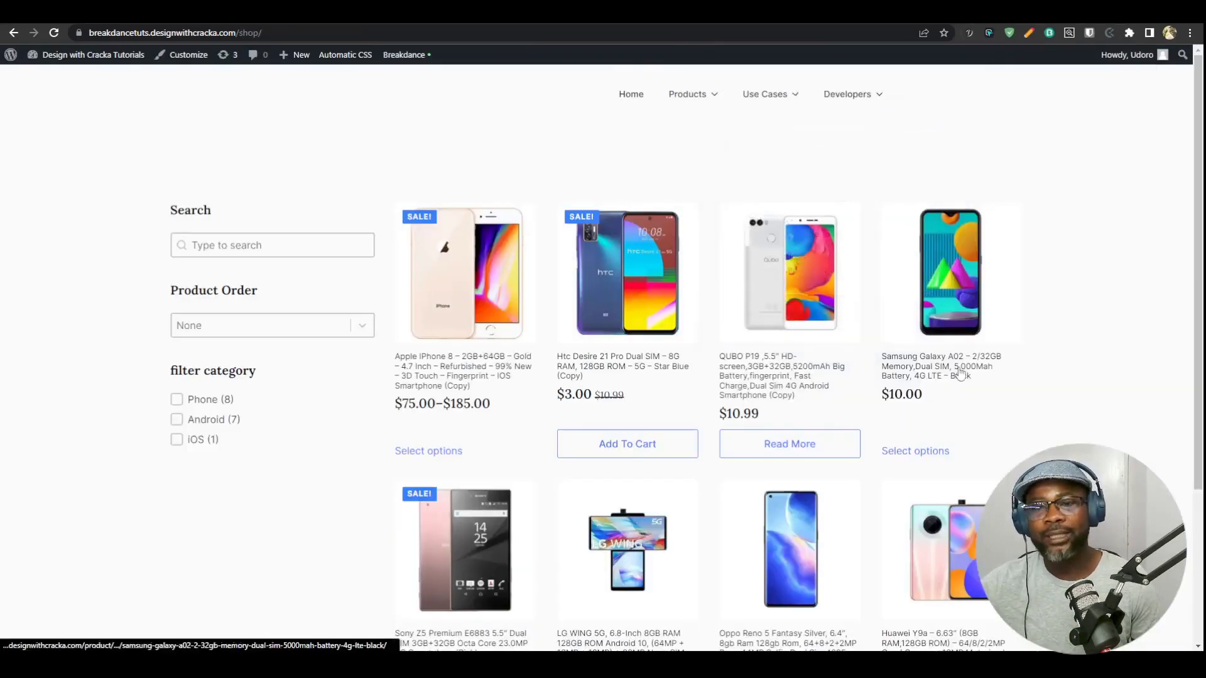
pyautogui.click(812, 54)
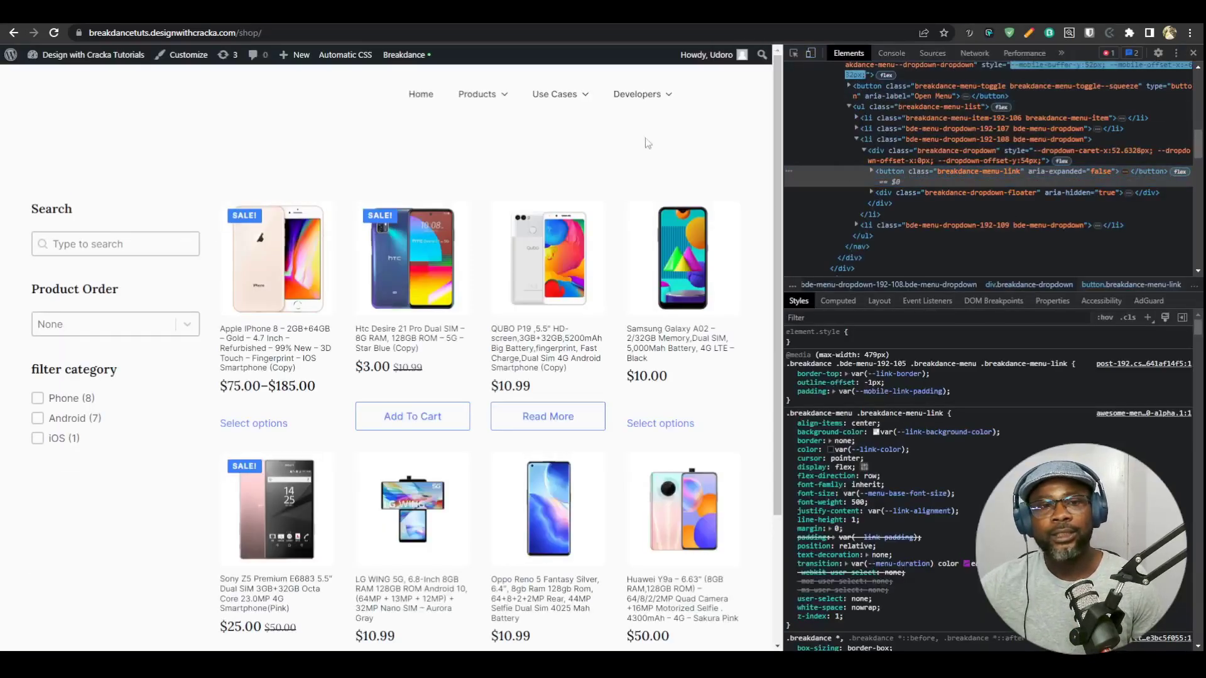
pyautogui.click(794, 54)
pyautogui.click(674, 102)
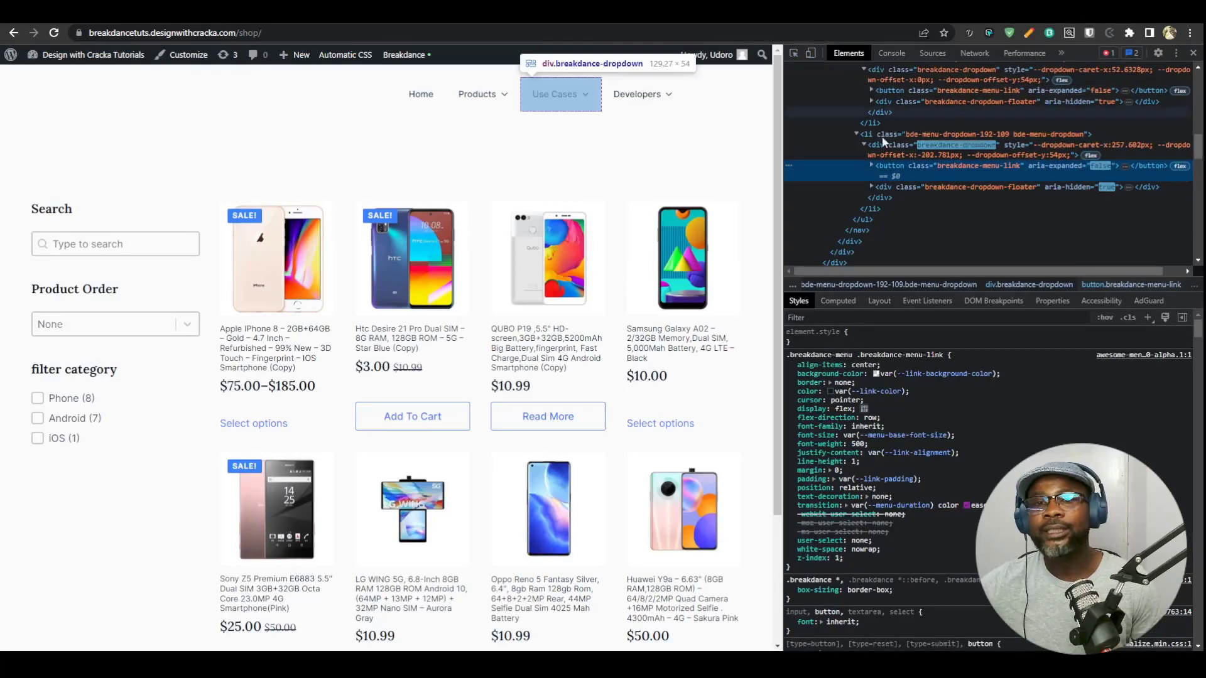
# - Examine the shop header's nav element and expand its breakdance-menu-list to show the list items
pyautogui.click(855, 132)
pyautogui.scroll(3, 907, 198)
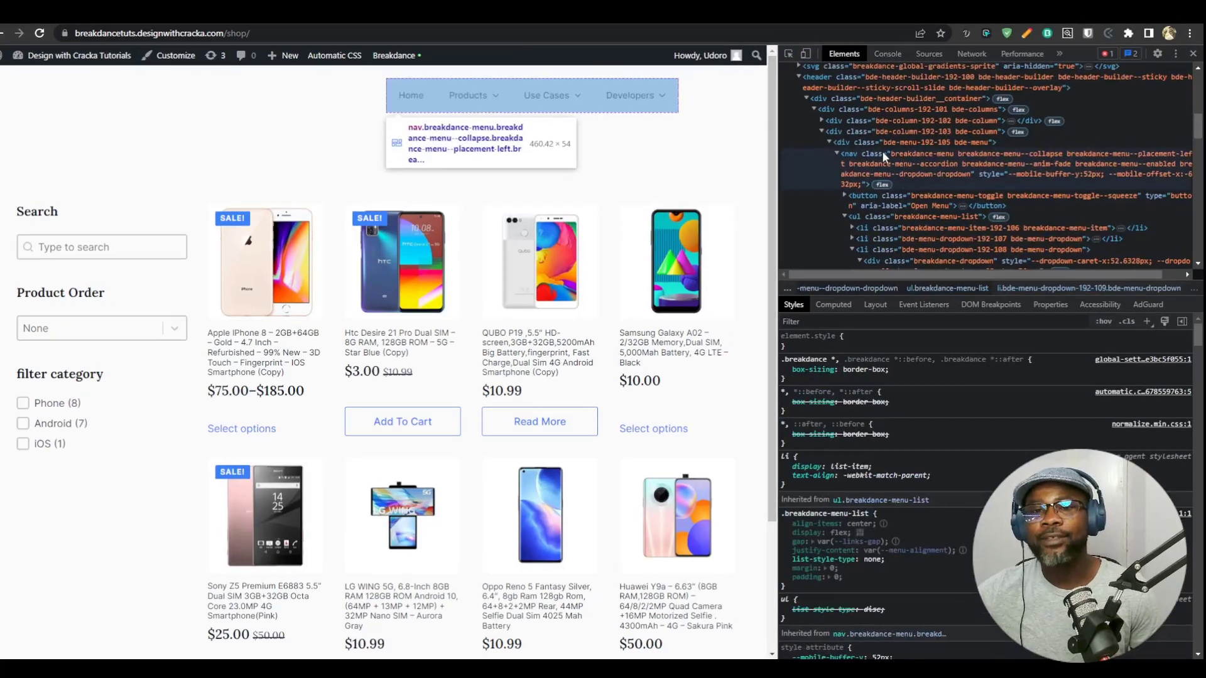
pyautogui.click(882, 152)
pyautogui.click(850, 214)
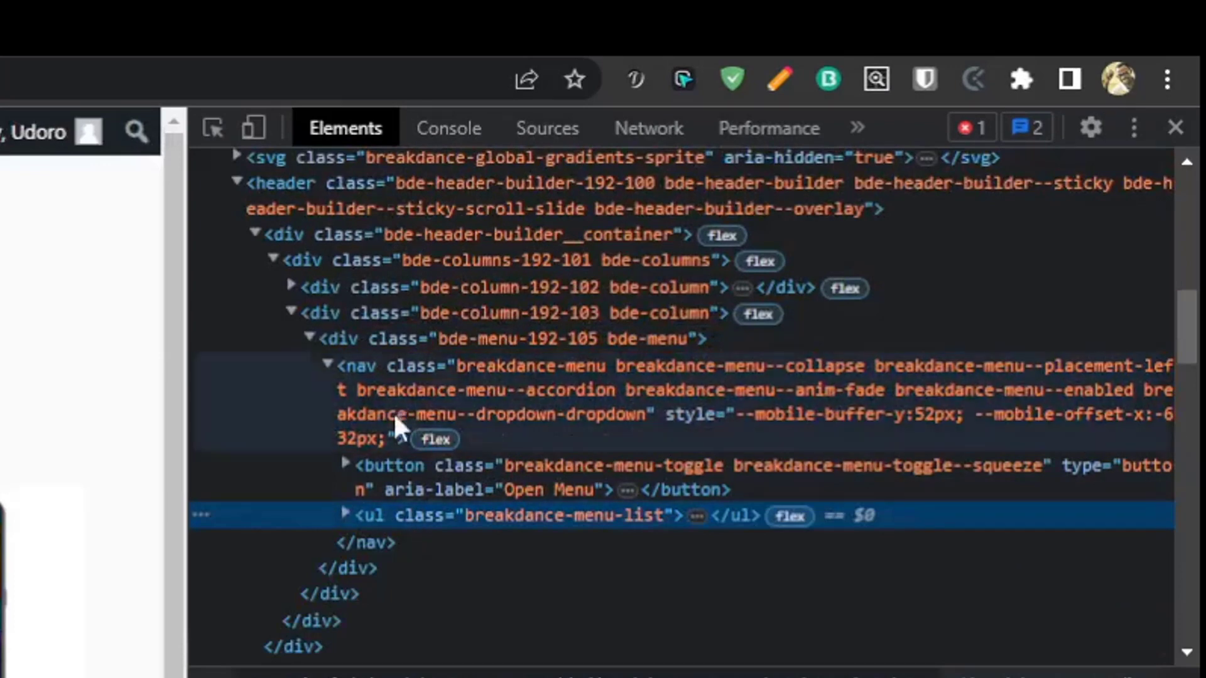
pyautogui.click(344, 512)
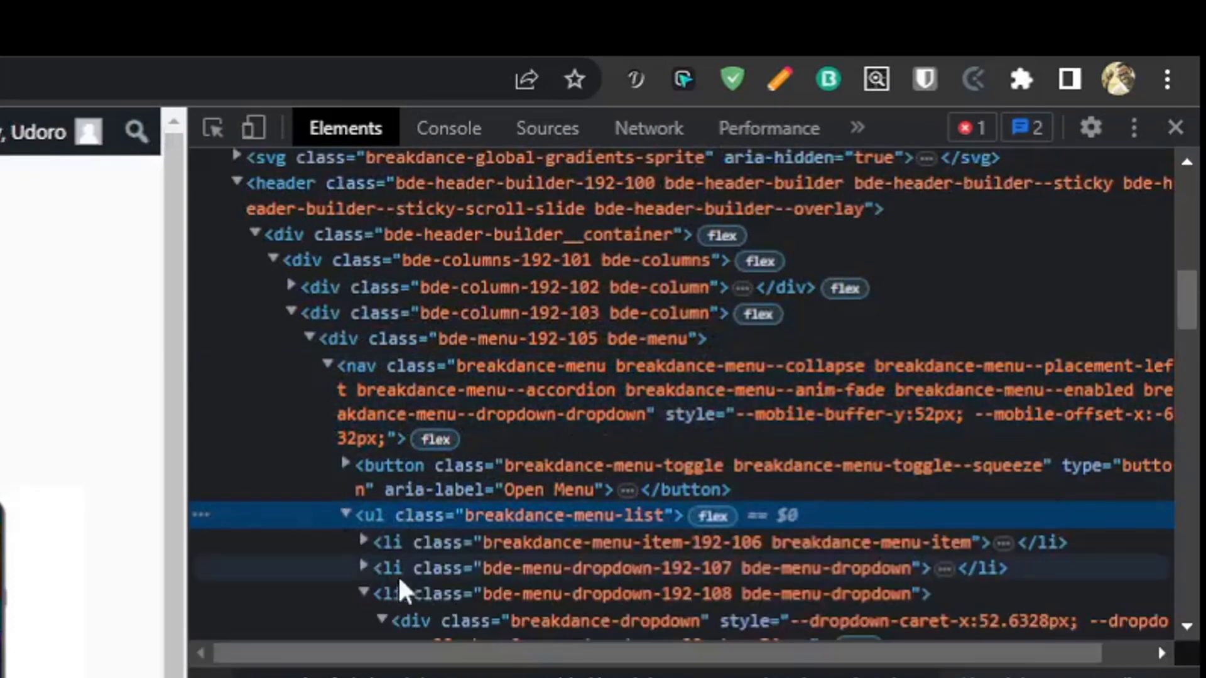
# - Collapse the Use Cases and Developers list items, review the menu's list markup, and close the developer tools
pyautogui.scroll(-5, 389, 478)
pyautogui.click(364, 290)
pyautogui.click(363, 290)
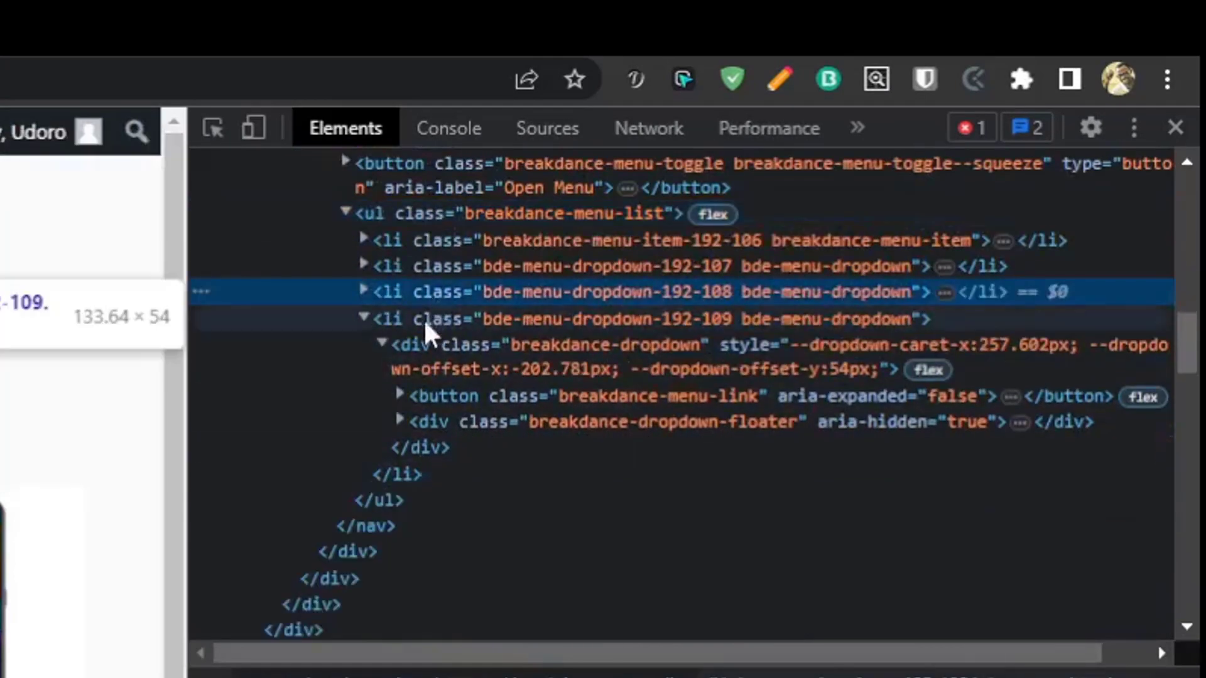
pyautogui.click(364, 319)
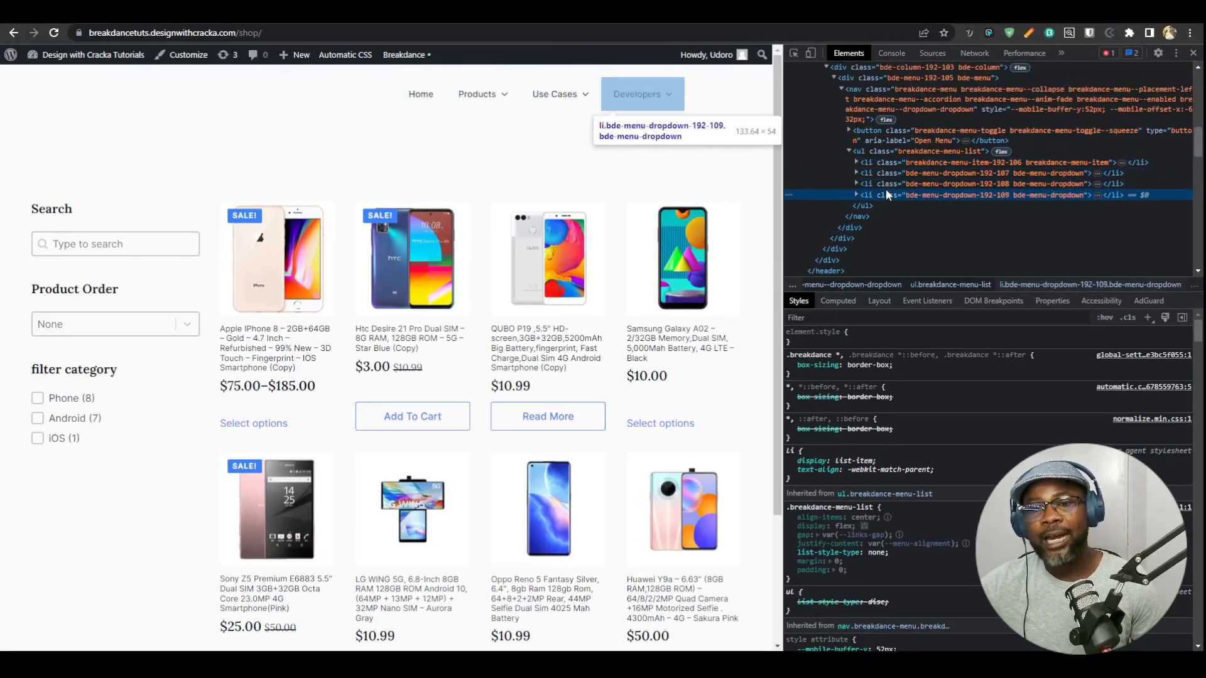
pyautogui.scroll(2, 929, 193)
pyautogui.click(1193, 54)
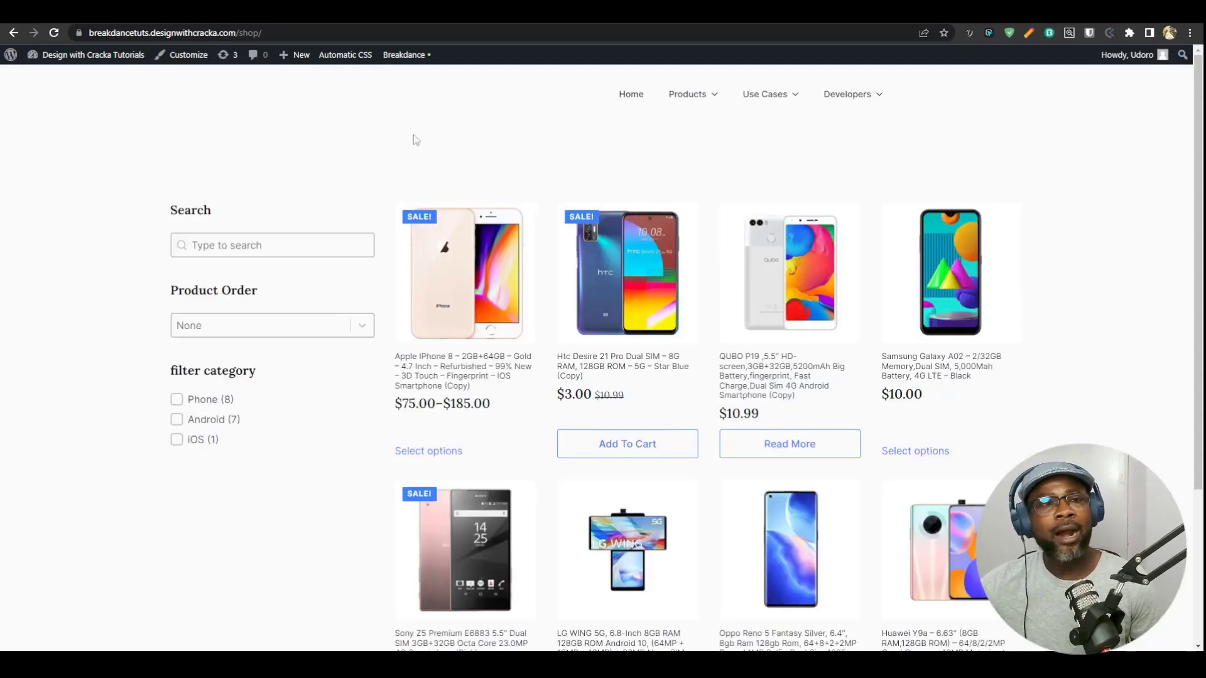
# - Test keyboard navigation through the links of the shop header's Products dropdown and dismiss it
pyautogui.press('Tab')
pyautogui.press('Tab')
pyautogui.press('Tab')
pyautogui.press('Tab')
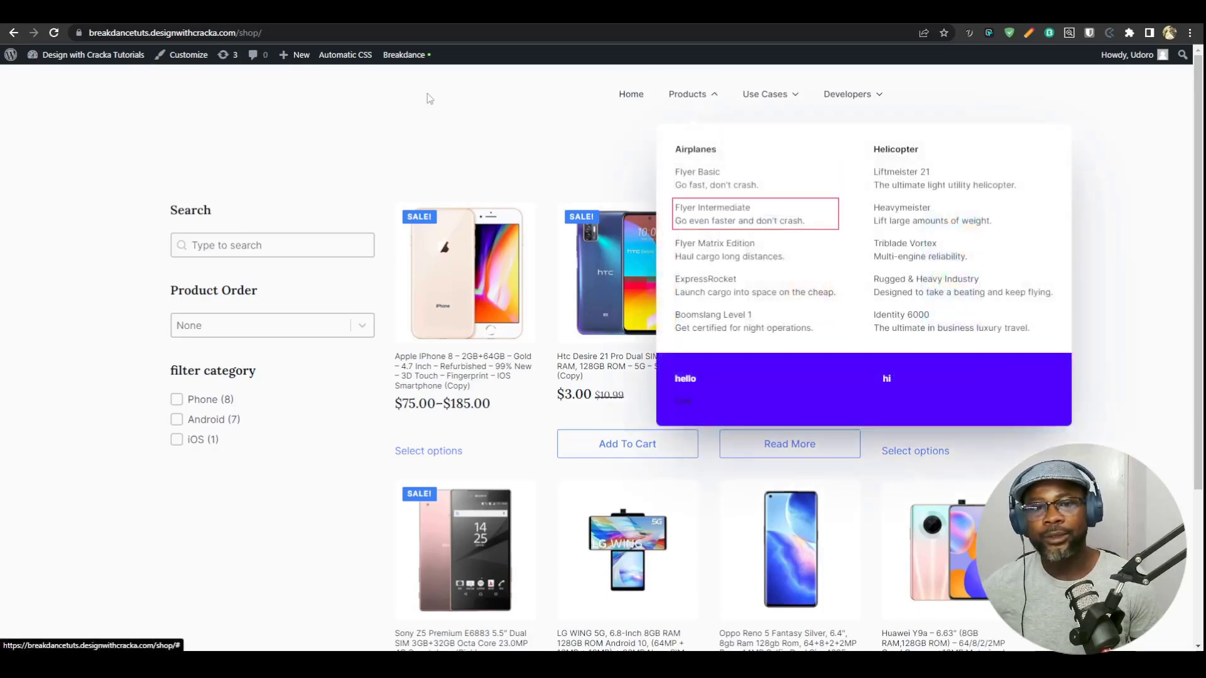
pyautogui.press('Tab')
pyautogui.press('Tab')
pyautogui.press('Tab')
pyautogui.press('Tab')
pyautogui.press('Tab')
pyautogui.press('Escape')
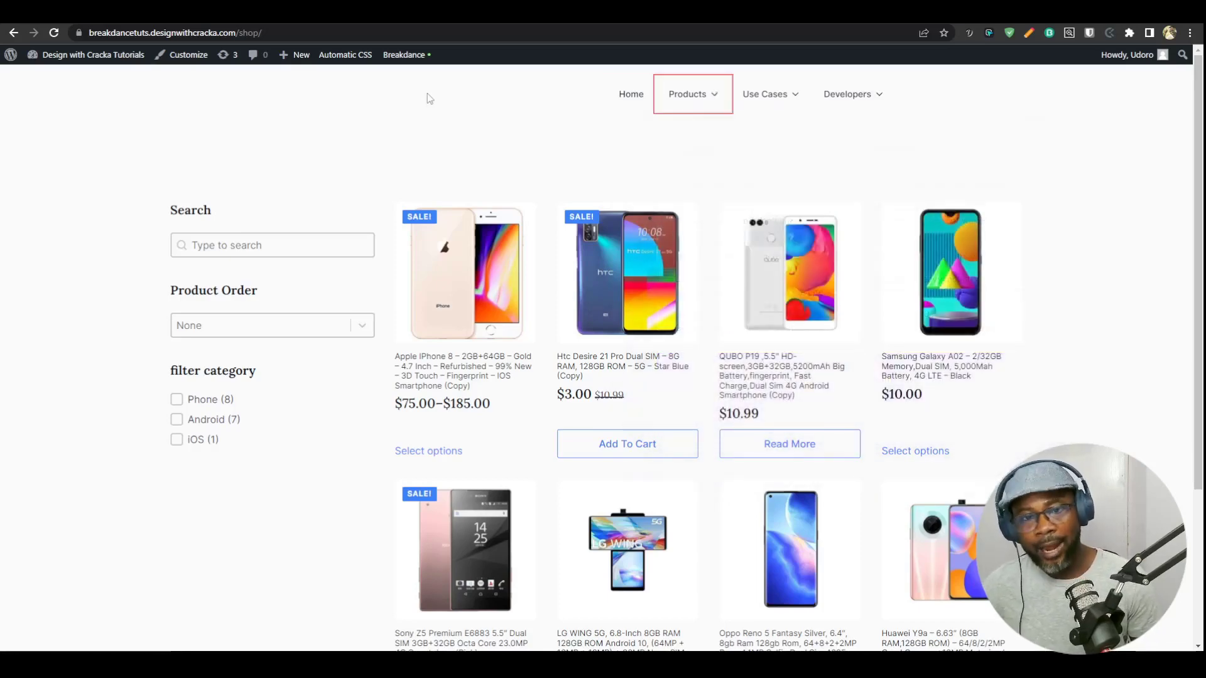
# - Test keyboard navigation through the links of the Use Cases dropdown and dismiss it
pyautogui.press('Tab')
pyautogui.press('Tab')
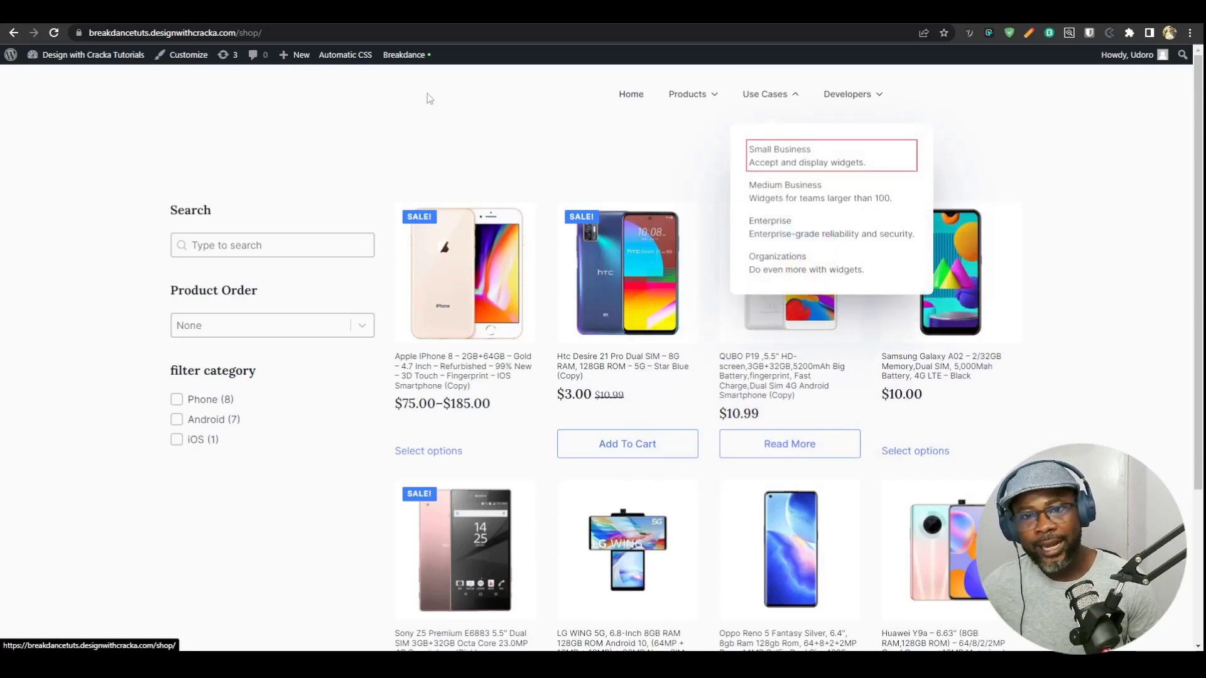
pyautogui.press('Tab')
pyautogui.press('Tab')
pyautogui.press('Tab')
pyautogui.press('Escape')
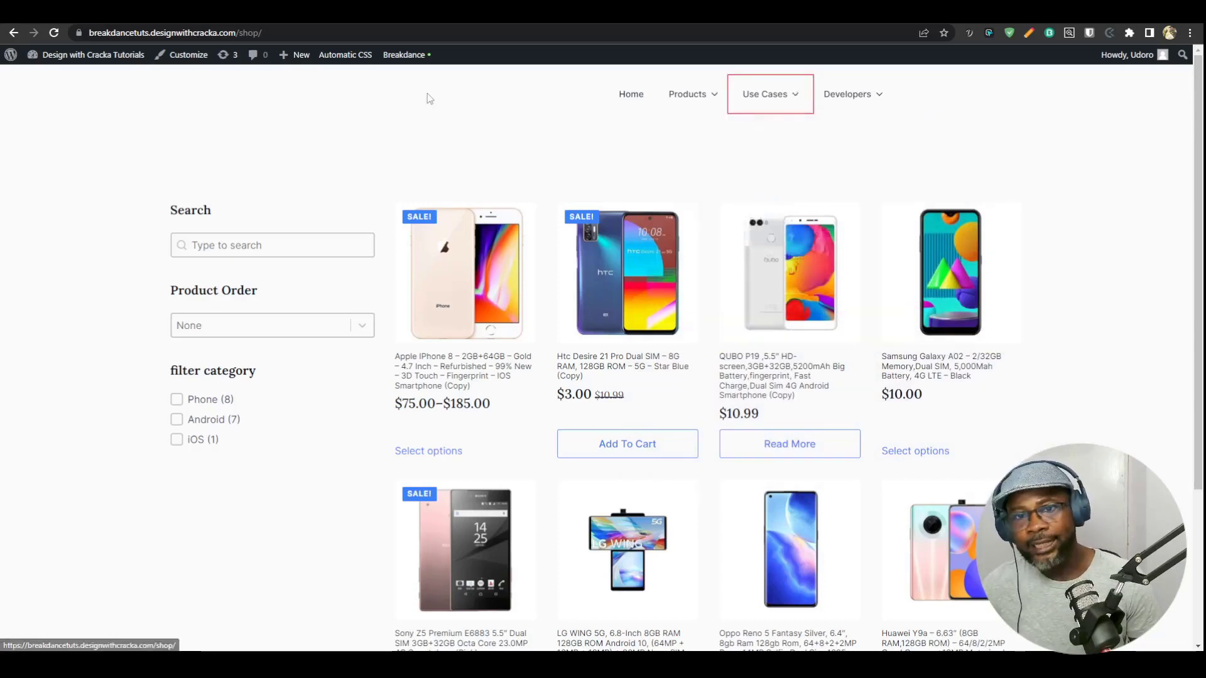
# - Test keyboard navigation through the Developers dropdown's links, dismiss it, and check how the header items respond to the pointer
pyautogui.press('Tab')
pyautogui.press('Tab')
pyautogui.press('Tab')
pyautogui.press('Tab')
pyautogui.press('Tab')
pyautogui.press('Tab')
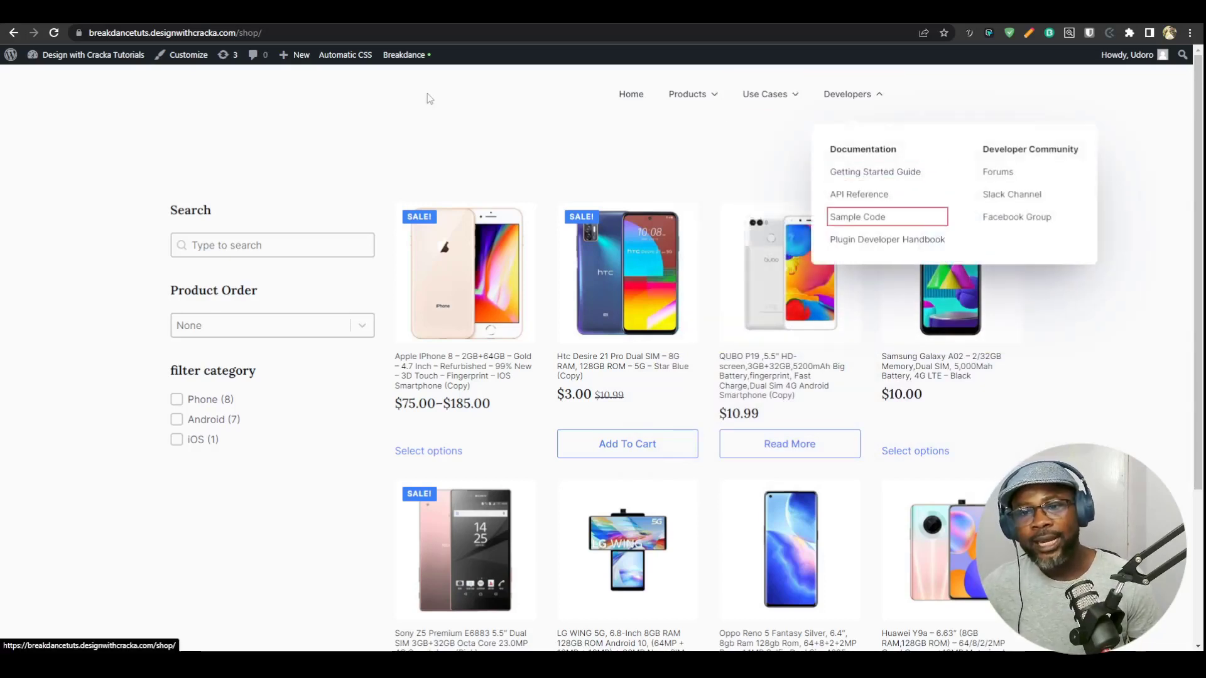
pyautogui.press('Tab')
pyautogui.press('Tab')
pyautogui.press('Escape')
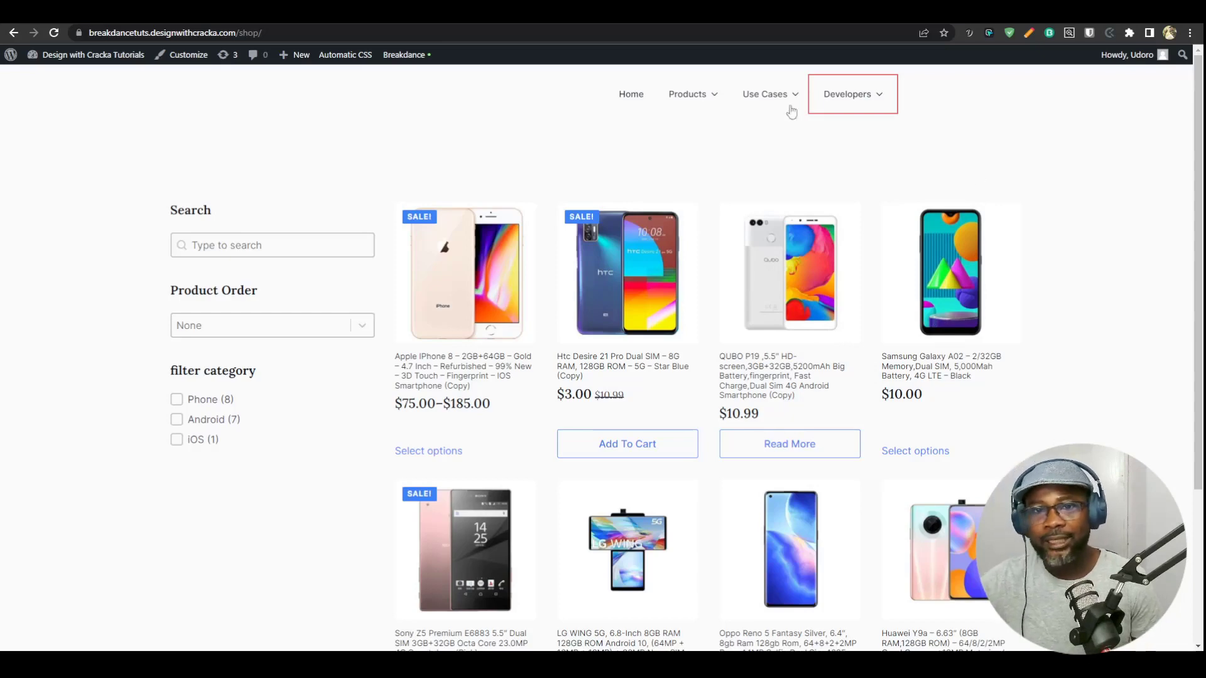
pyautogui.moveTo(766, 95)
pyautogui.moveTo(691, 95)
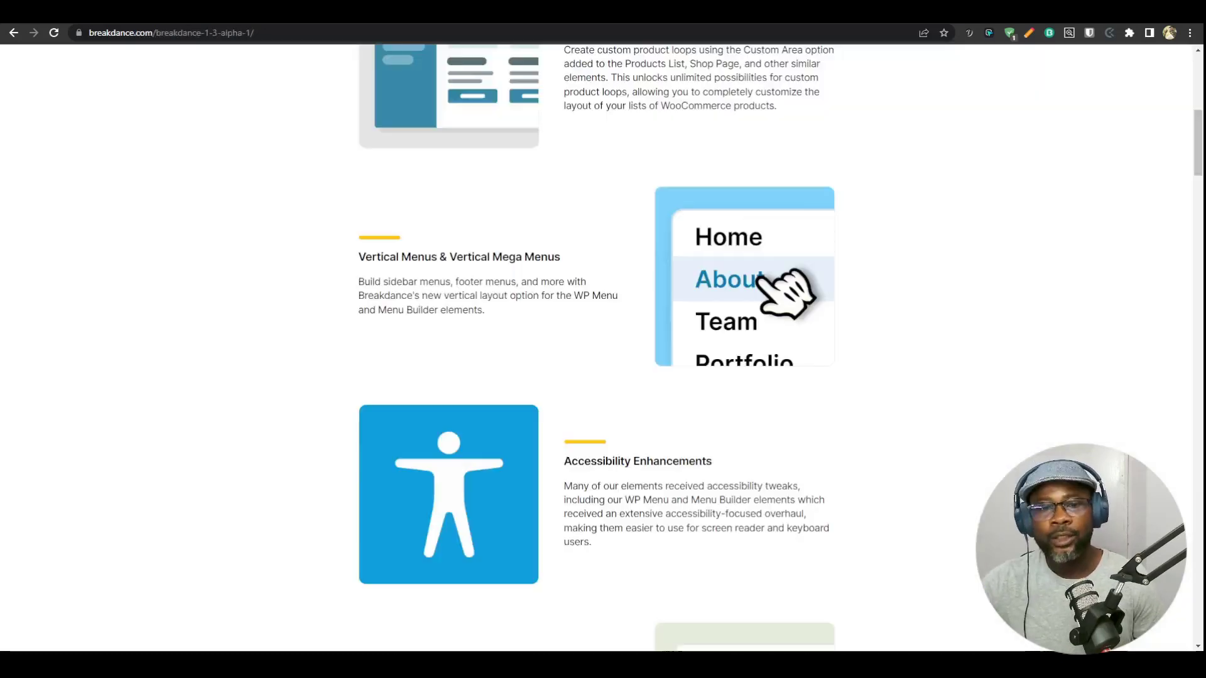
# - Read the Breakdance 1.3 Alpha 1 release notes, from the introduction through accessibility, Isotope filtering and meta queries to WooCommerce conditions
pyautogui.scroll(8, 907, 425)
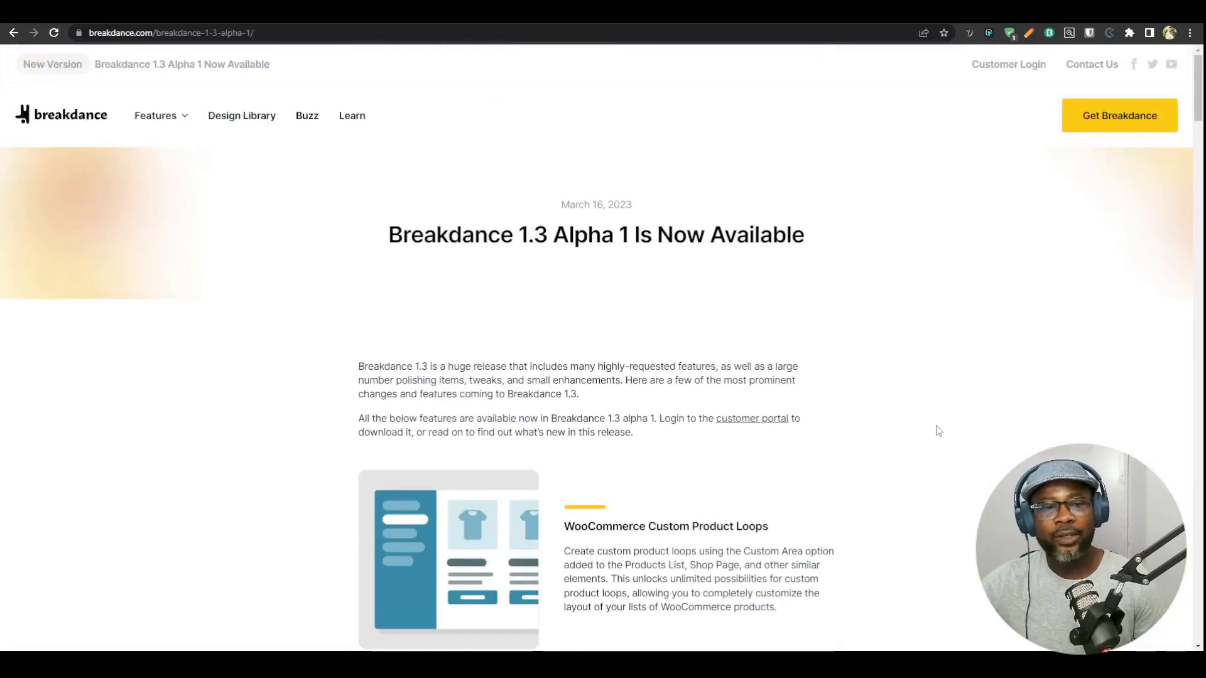
pyautogui.scroll(-7, 936, 427)
pyautogui.scroll(-3, 938, 430)
pyautogui.scroll(2, 938, 430)
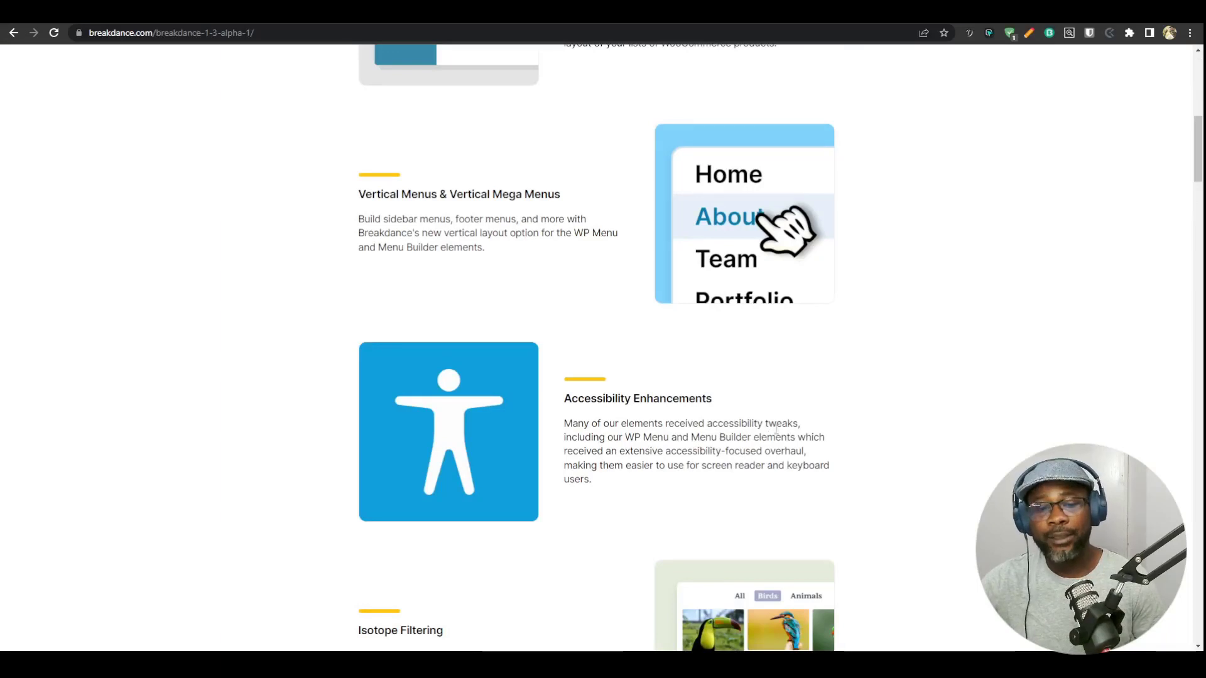
pyautogui.scroll(-2, 678, 459)
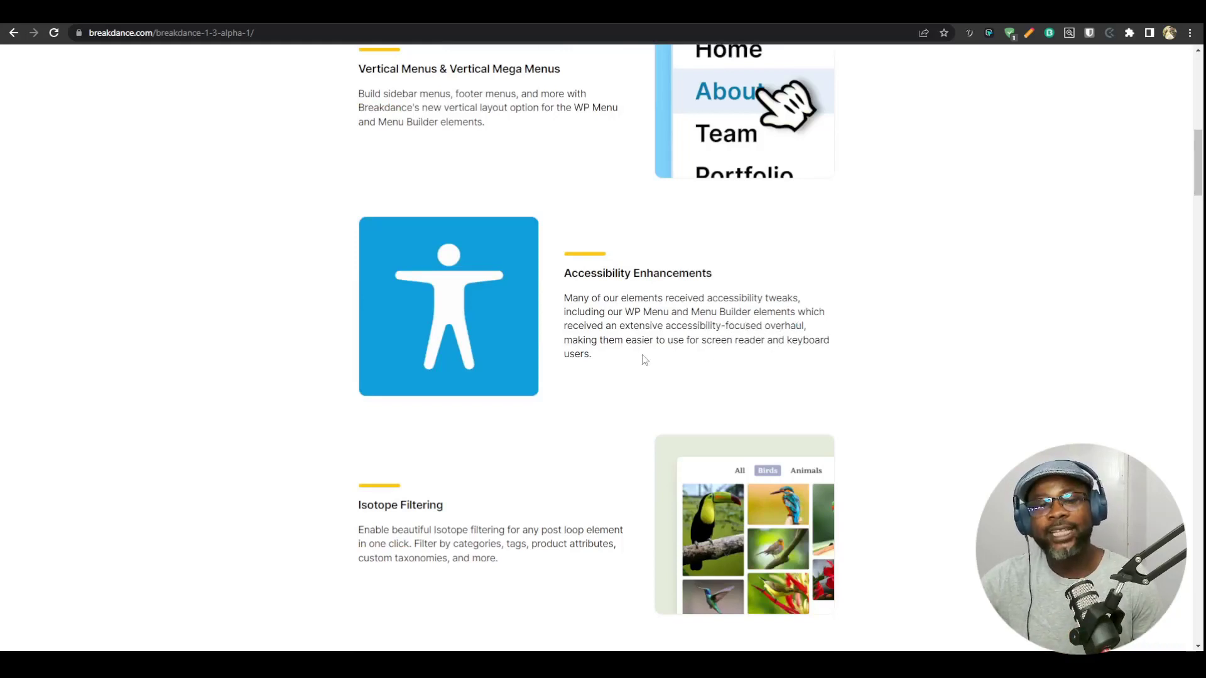
pyautogui.scroll(-4, 809, 358)
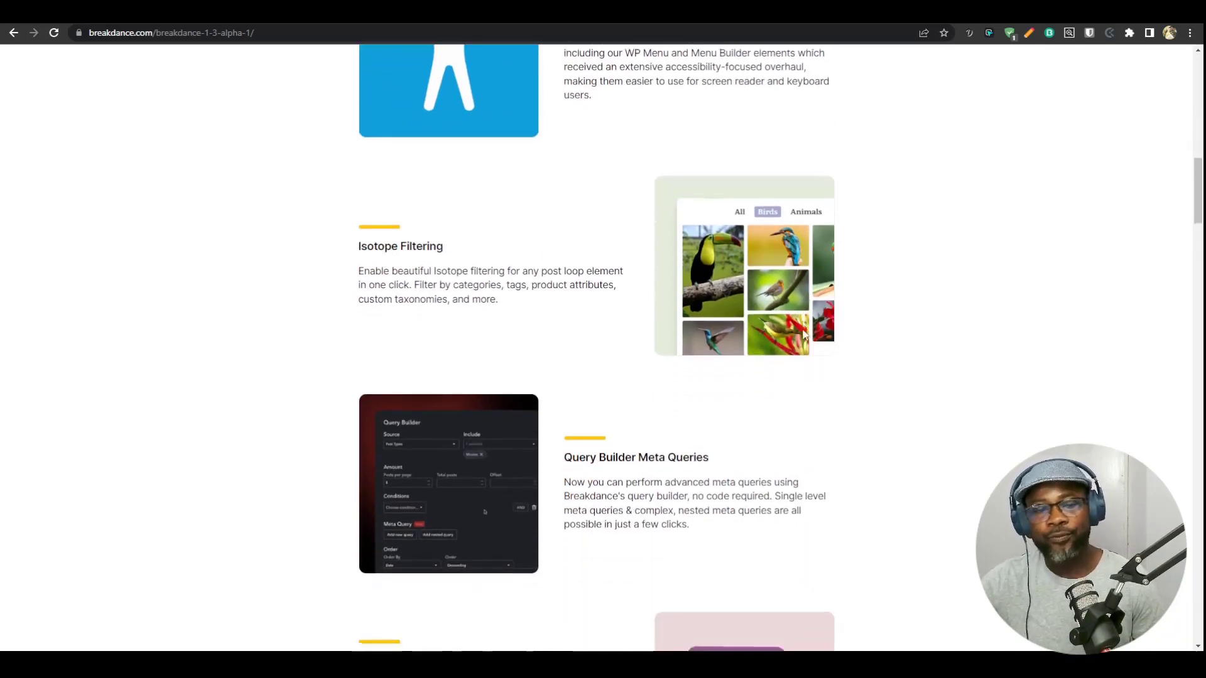
pyautogui.scroll(-3, 913, 333)
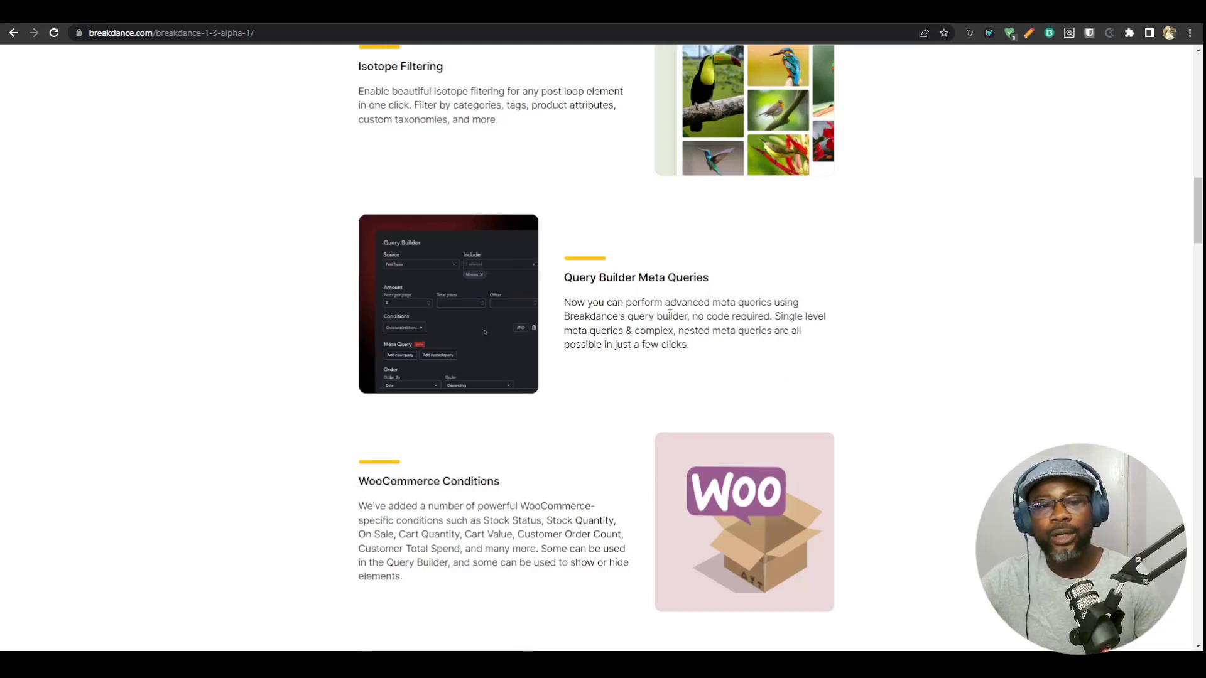
pyautogui.scroll(-3, 620, 406)
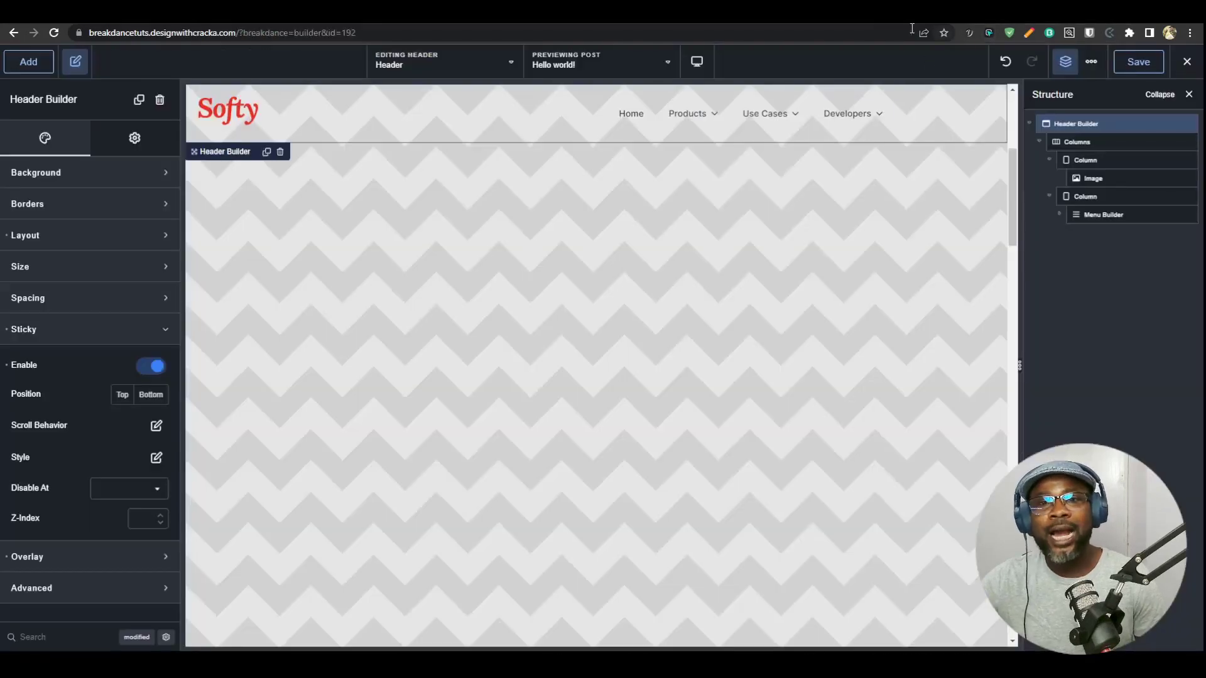
# - Open the Shop Page & All Product Archives template for editing in the builder
pyautogui.click(444, 63)
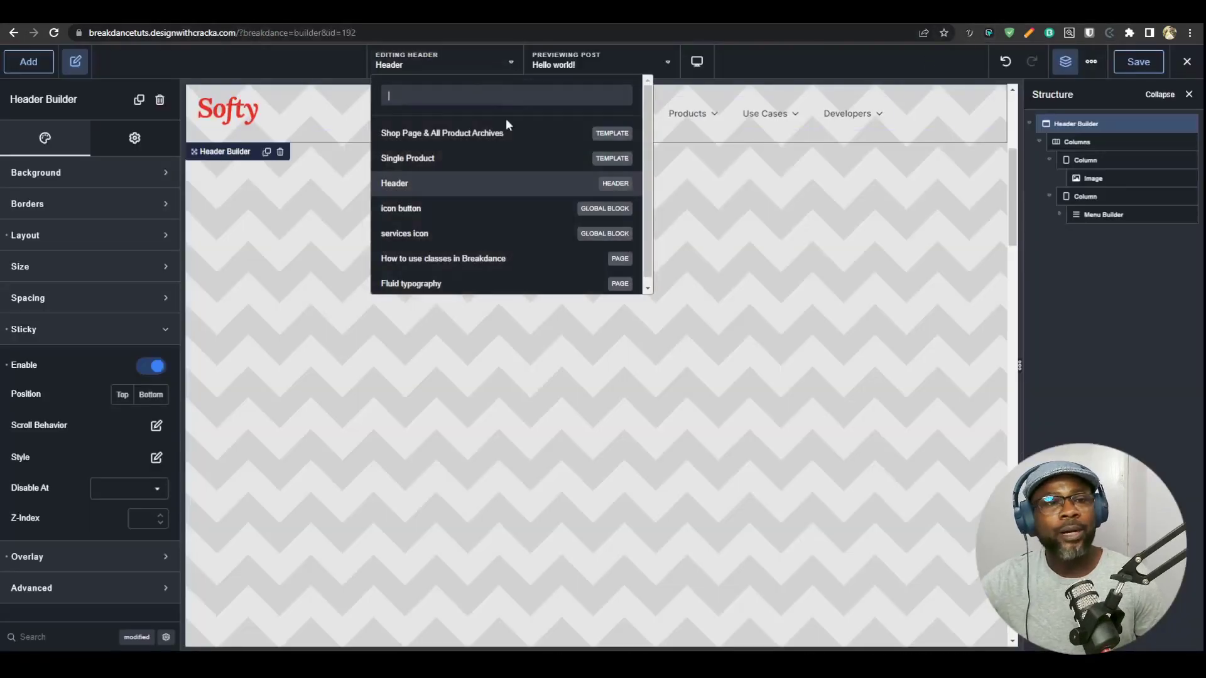
pyautogui.click(457, 139)
pyautogui.click(680, 99)
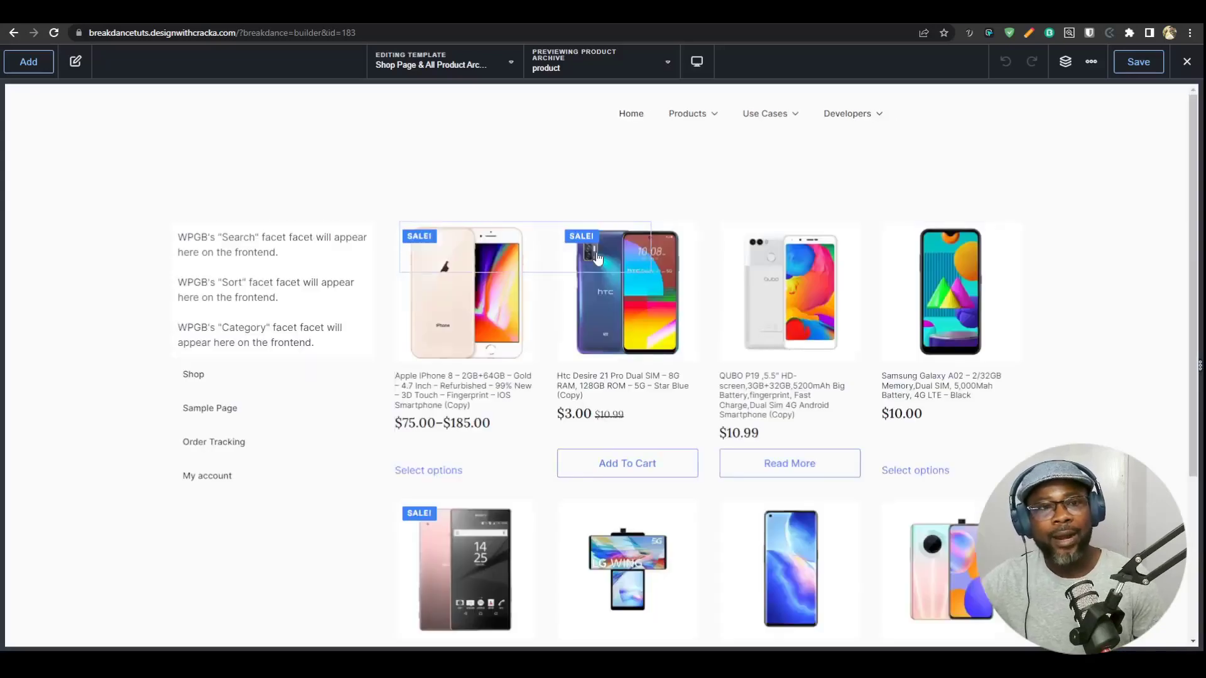
# - Select the WP Menu in the shop sidebar and start a new condition for when it is shown
pyautogui.click(339, 249)
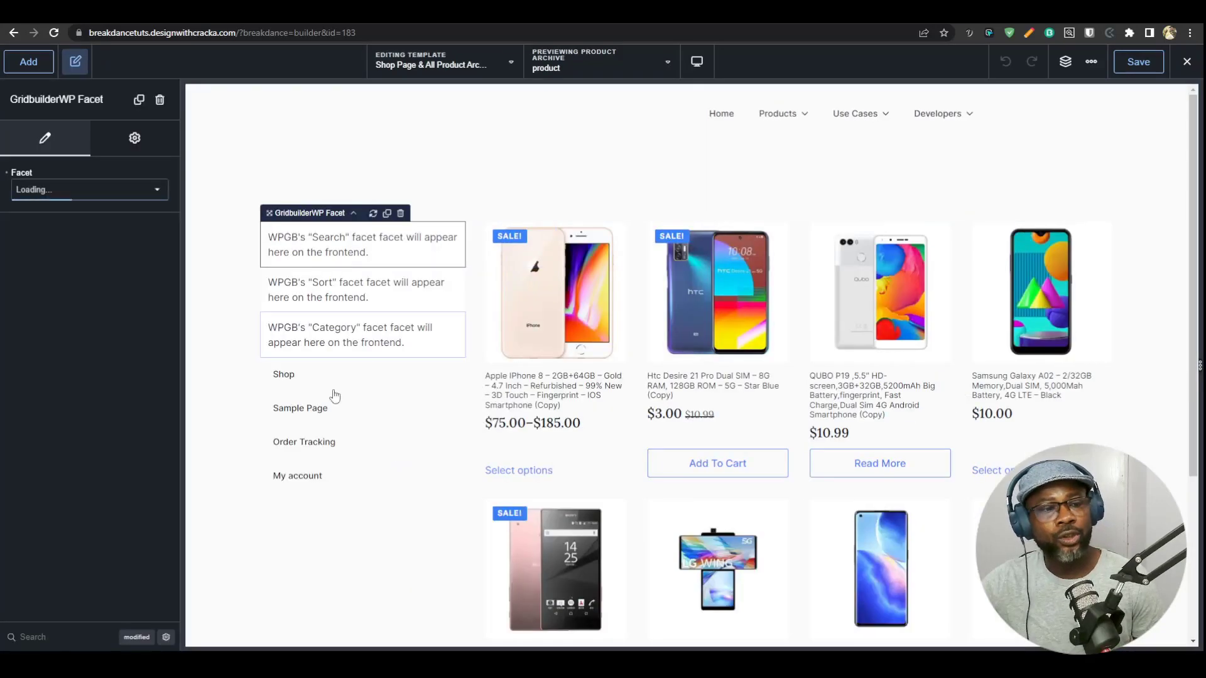
pyautogui.click(402, 402)
pyautogui.click(146, 140)
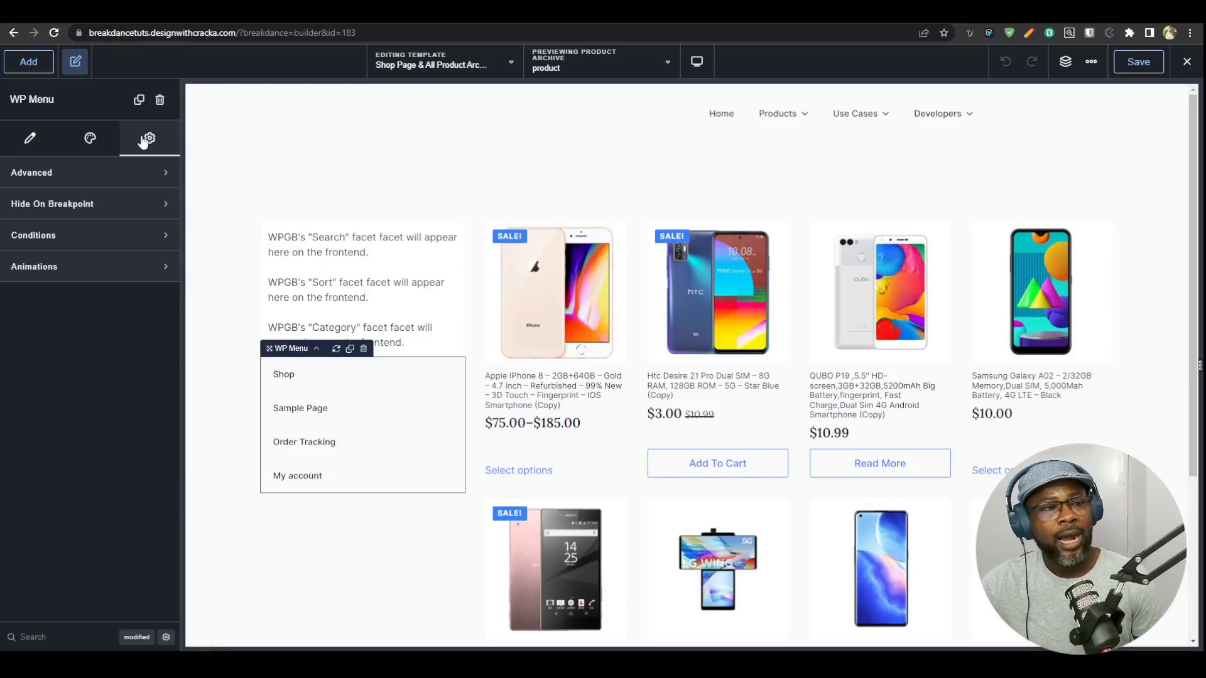
pyautogui.click(100, 236)
pyautogui.click(68, 289)
pyautogui.click(610, 377)
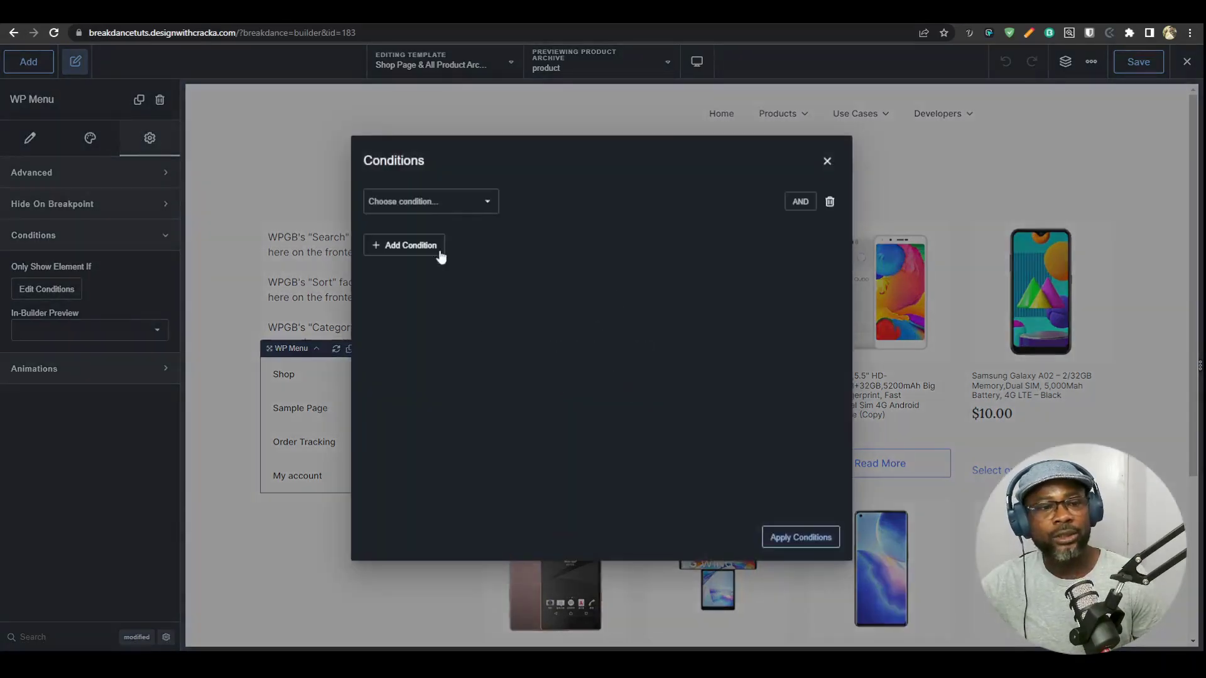
# - Examine the Cart and Customer conditions offered for the WP Menu, from Cart Quantity to Purchased Product, and close the conditions dialog
pyautogui.click(451, 201)
pyautogui.scroll(-5, 441, 308)
pyautogui.scroll(-8, 442, 319)
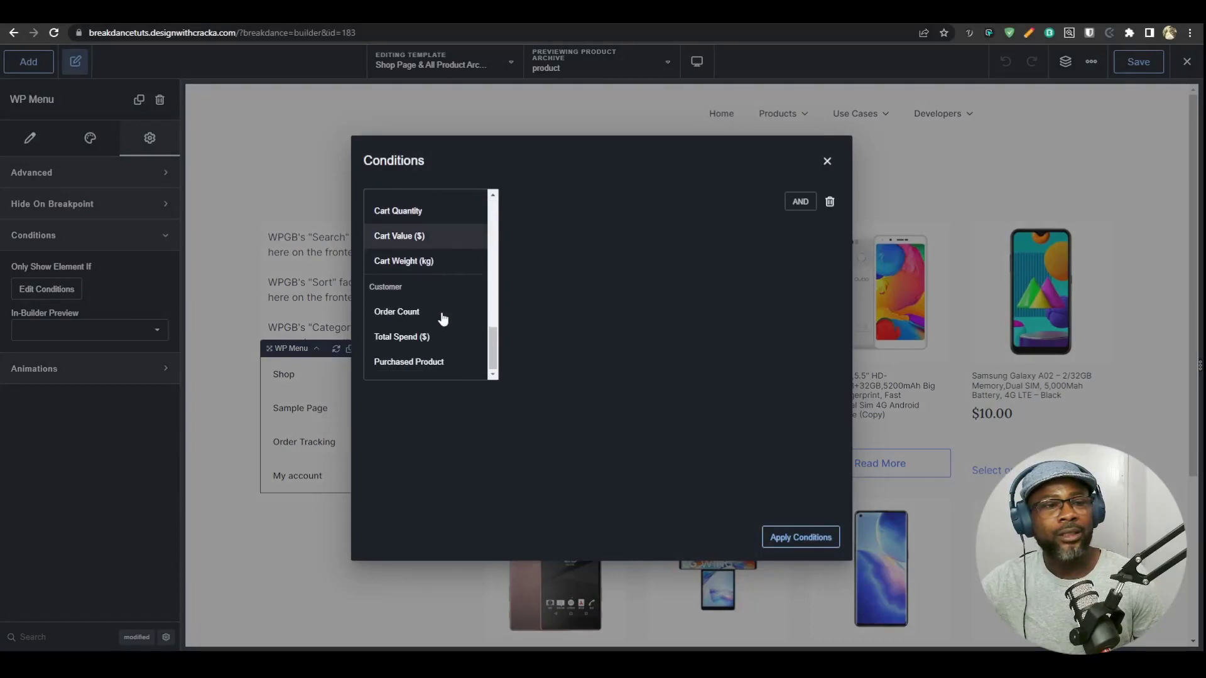
pyautogui.scroll(2, 441, 318)
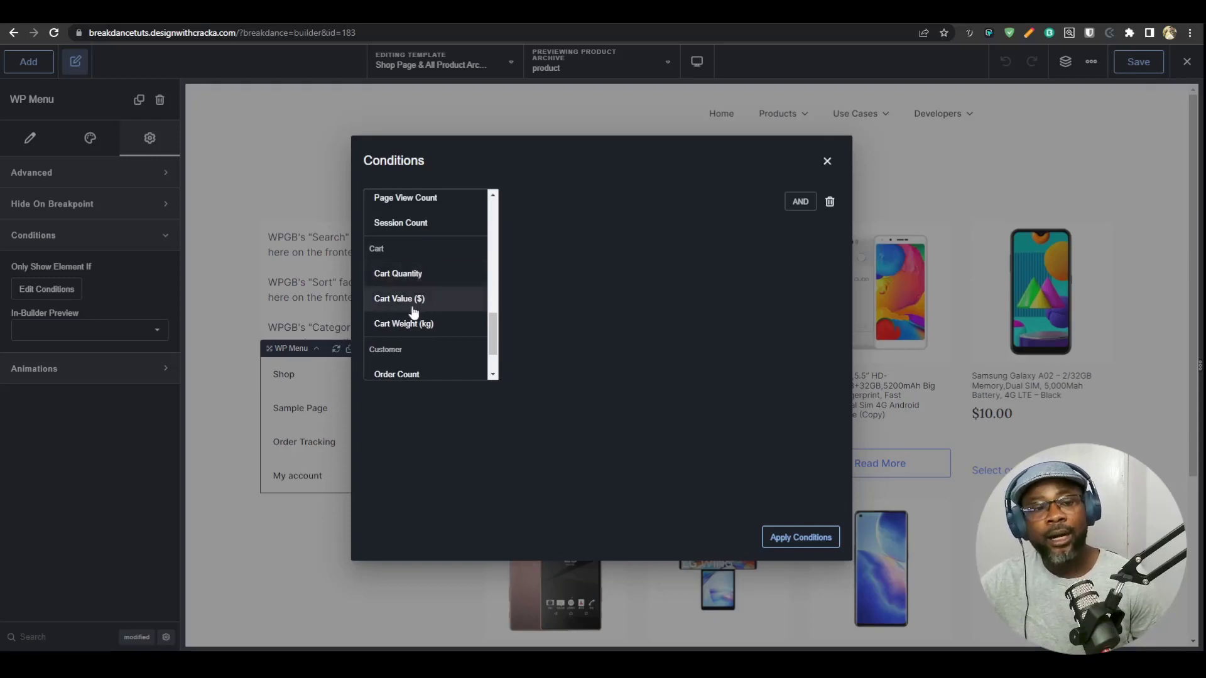
pyautogui.scroll(-3, 427, 335)
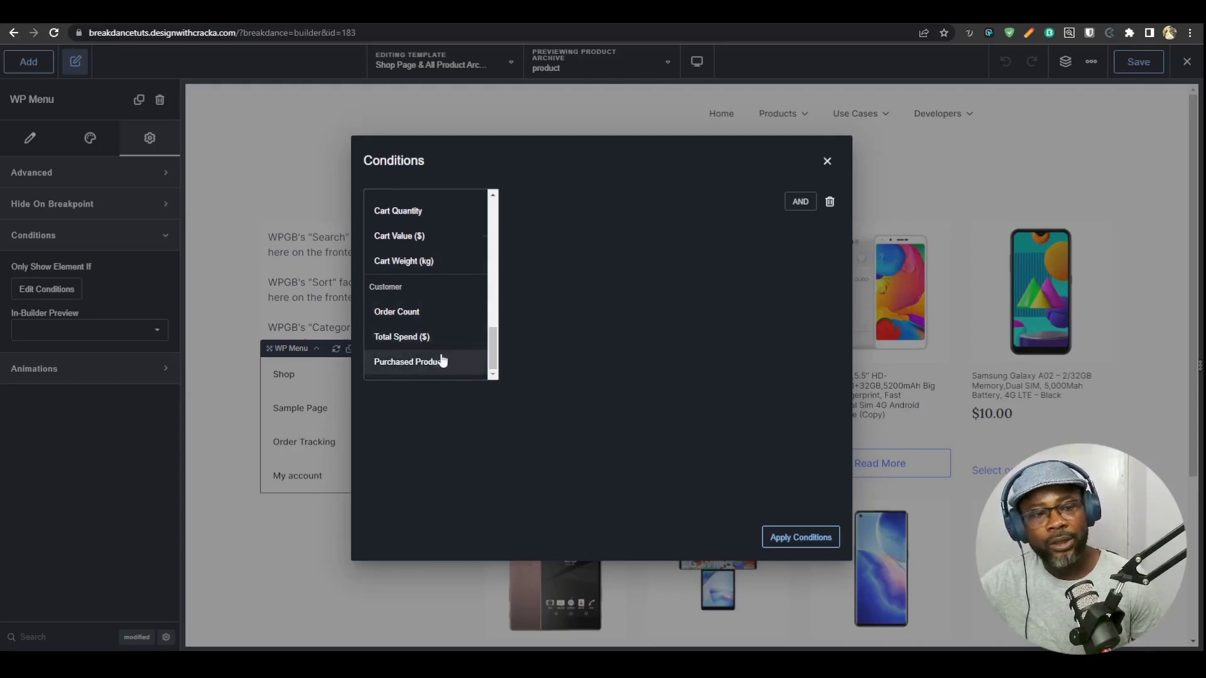
pyautogui.scroll(3, 441, 352)
pyautogui.scroll(-3, 443, 347)
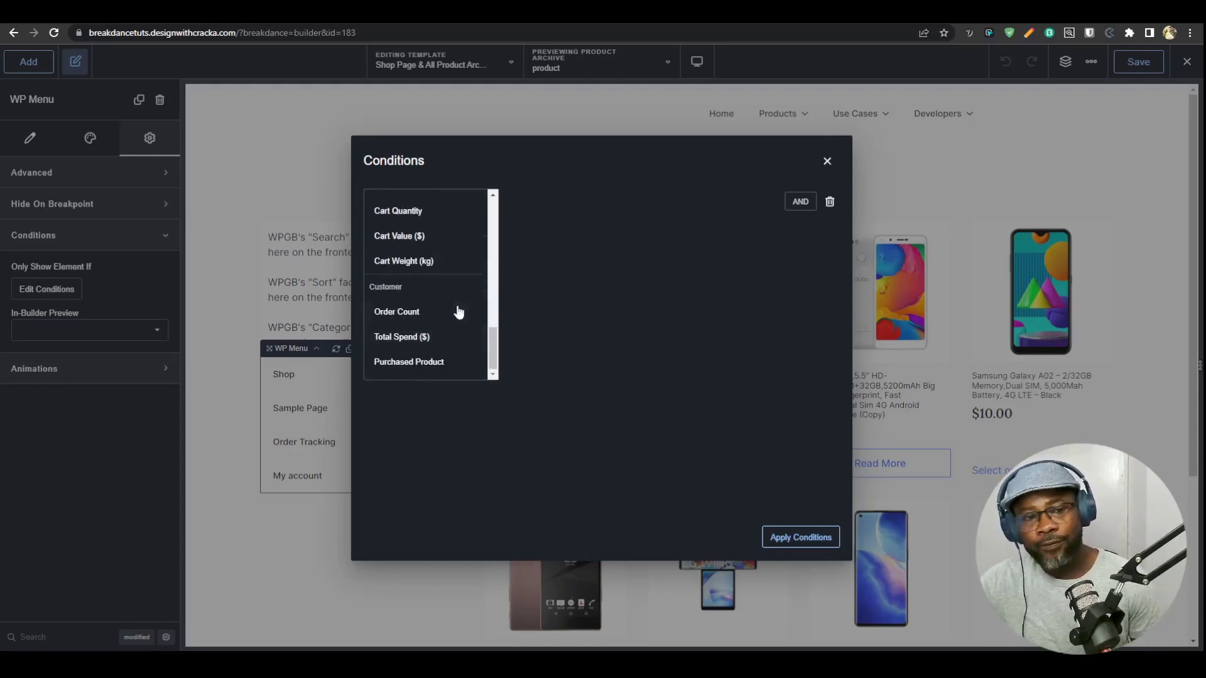
pyautogui.moveTo(488, 344)
pyautogui.mouseDown()
pyautogui.moveTo(490, 318)
pyautogui.moveTo(489, 355)
pyautogui.mouseUp()
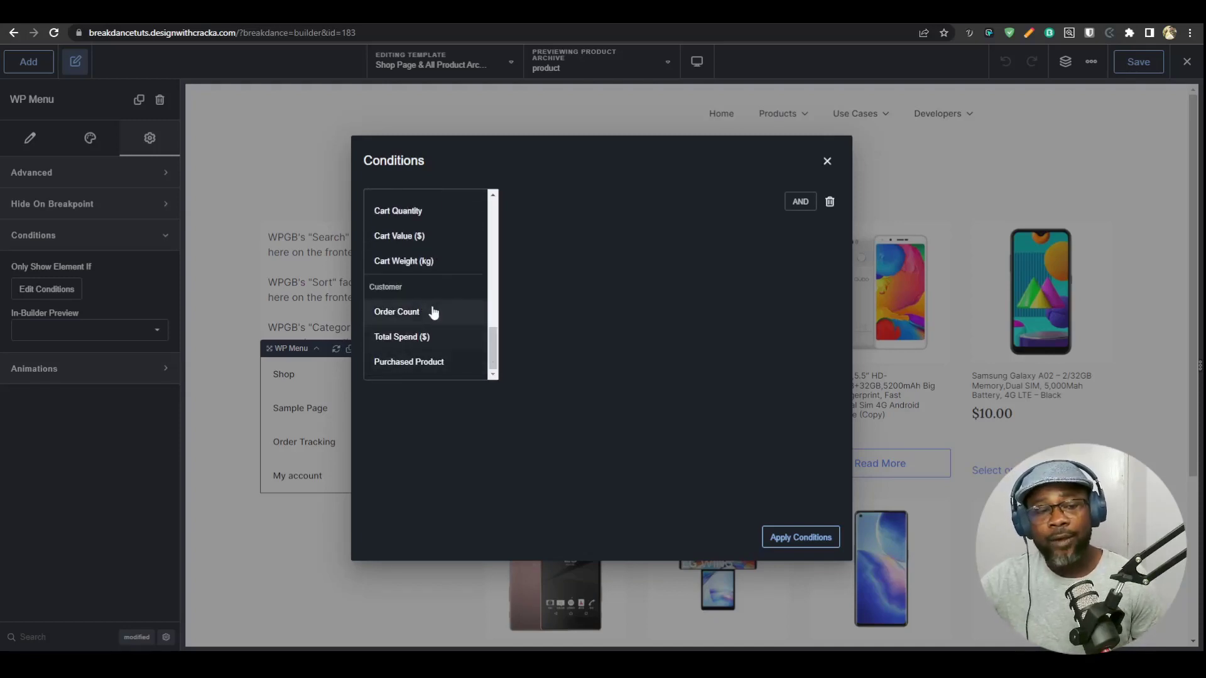
pyautogui.scroll(2, 421, 327)
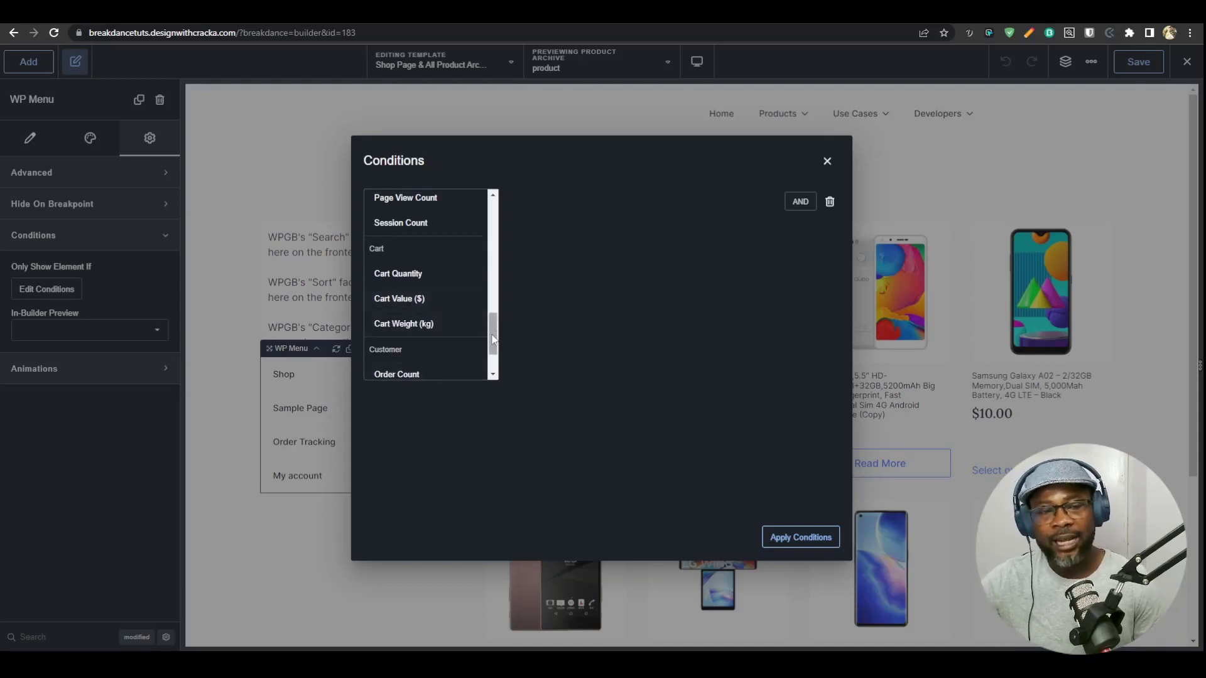
pyautogui.moveTo(493, 337)
pyautogui.mouseDown()
pyautogui.moveTo(496, 369)
pyautogui.moveTo(495, 296)
pyautogui.moveTo(503, 323)
pyautogui.mouseUp()
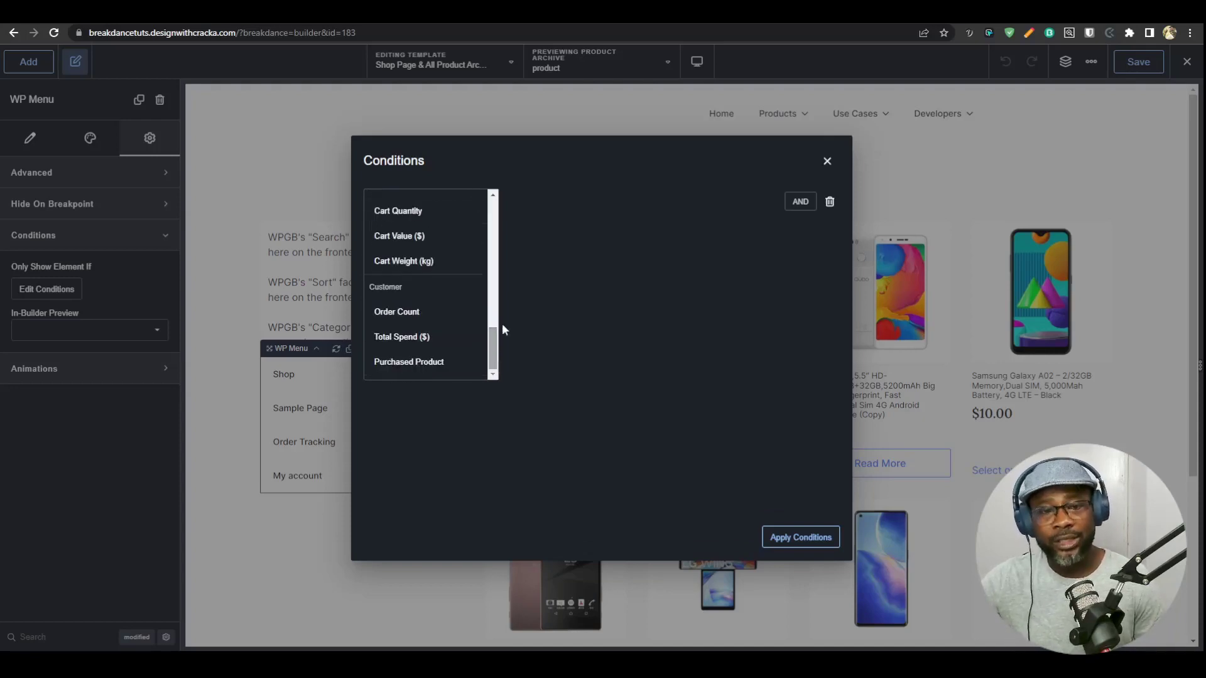
pyautogui.click(605, 246)
pyautogui.click(827, 162)
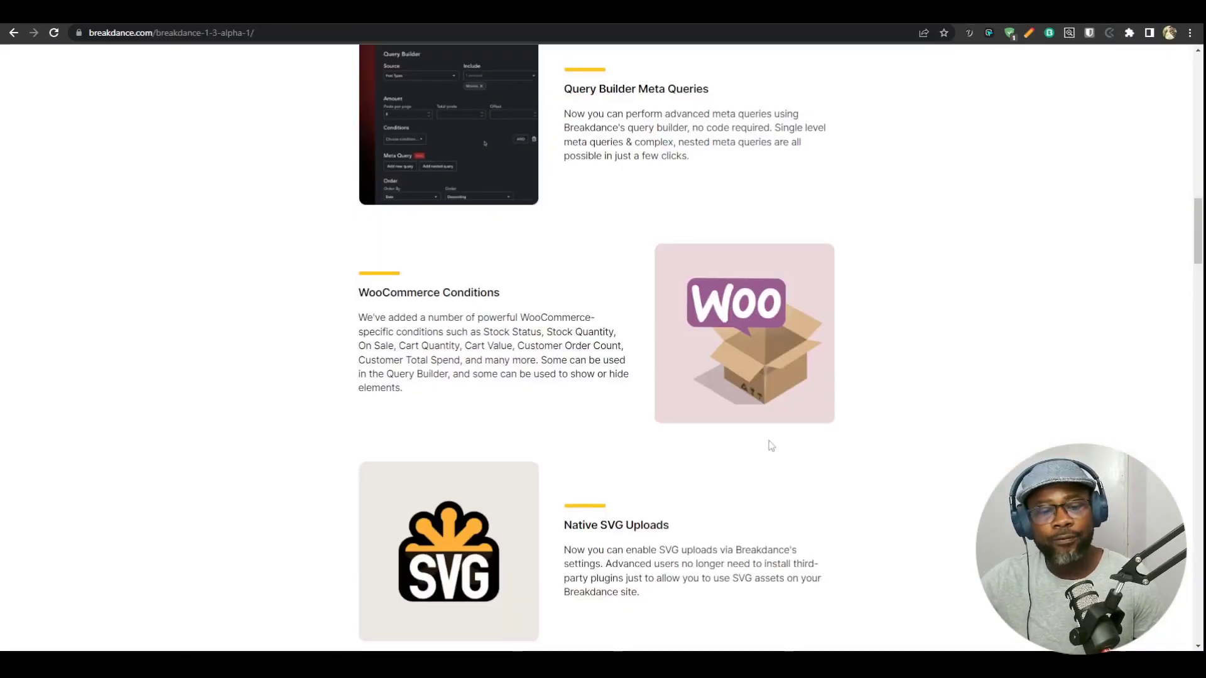
# - Read the release notes on Native SVG Uploads and the Advanced Accordion Element, checking Breakdance's Advanced settings in between
pyautogui.scroll(-3, 767, 444)
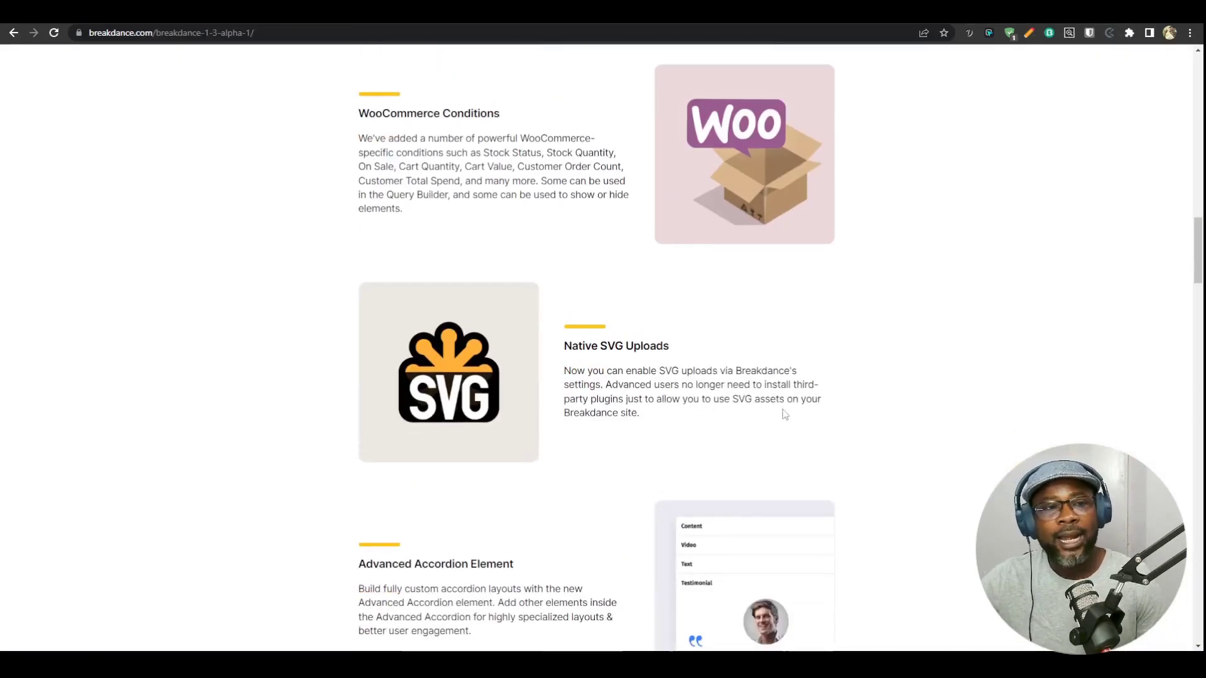
pyautogui.scroll(1, 530, 277)
pyautogui.scroll(-2, 684, 368)
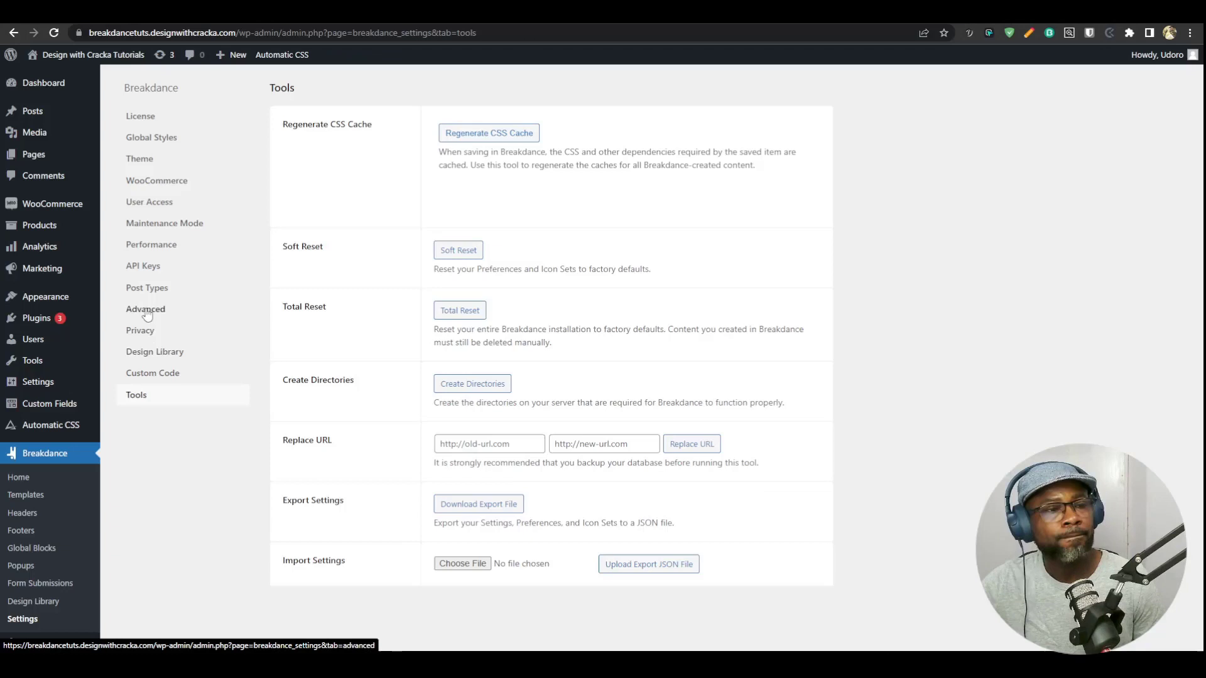
pyautogui.click(145, 309)
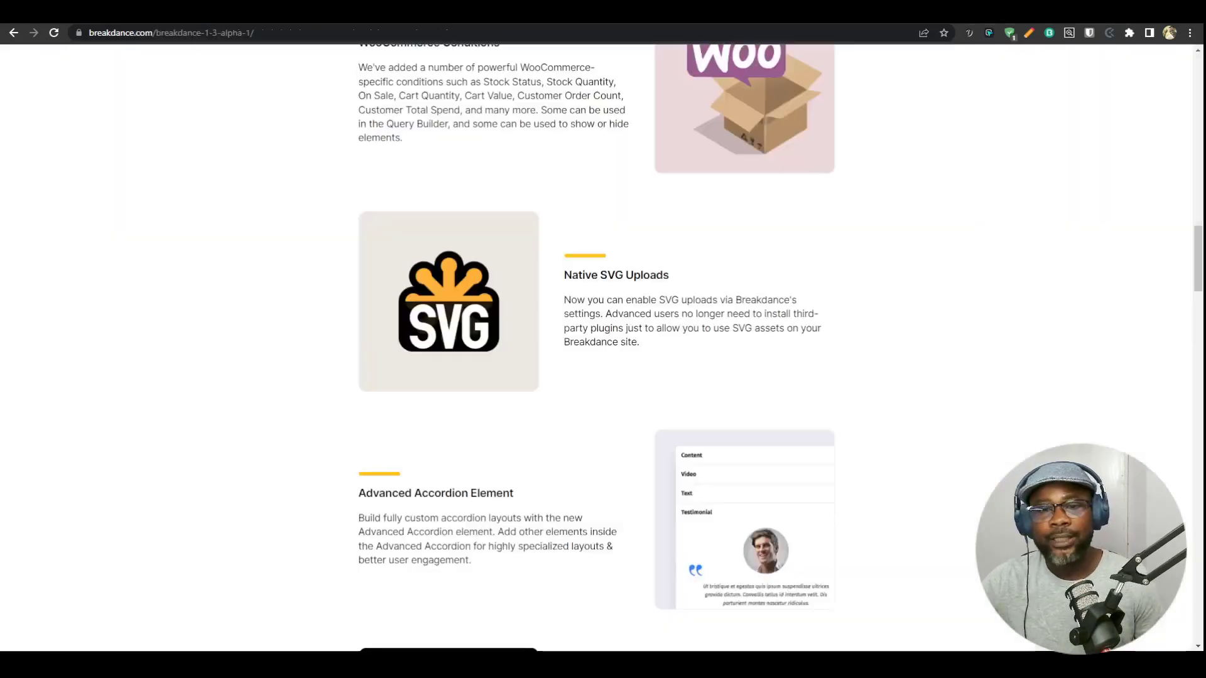
pyautogui.scroll(-3, 860, 394)
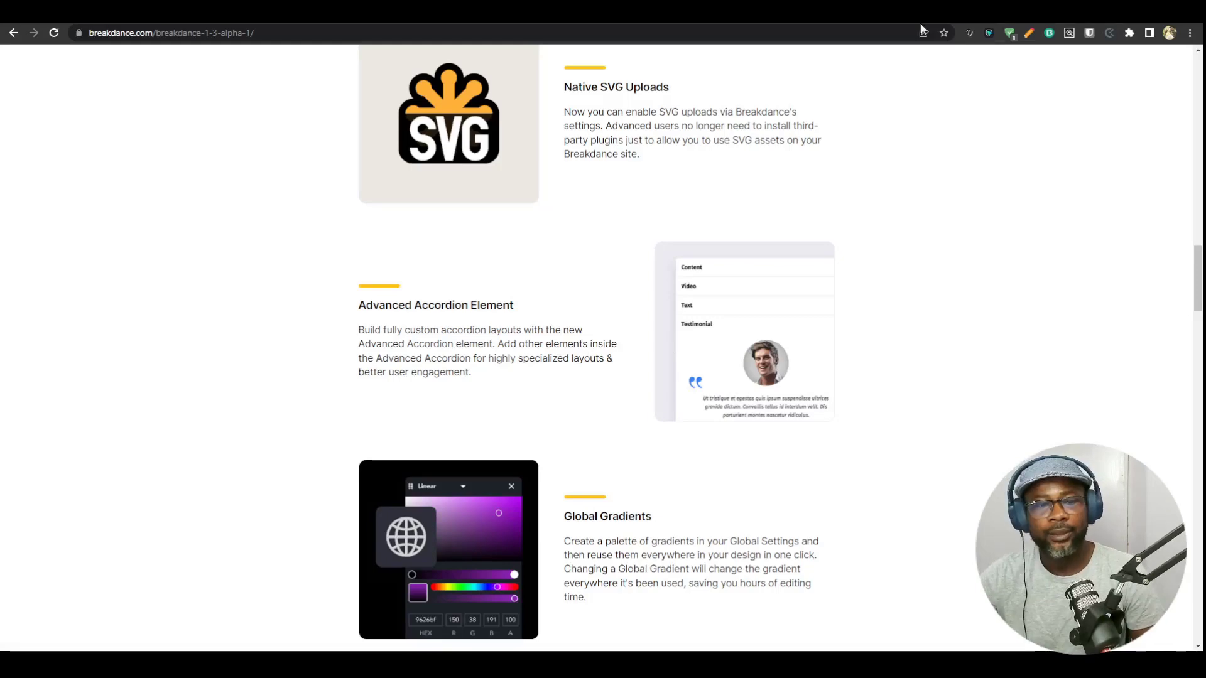
# - Return to the shop template in the builder and add an Advanced Accordion element below the WP Menu in the sidebar column
pyautogui.click(1013, 13)
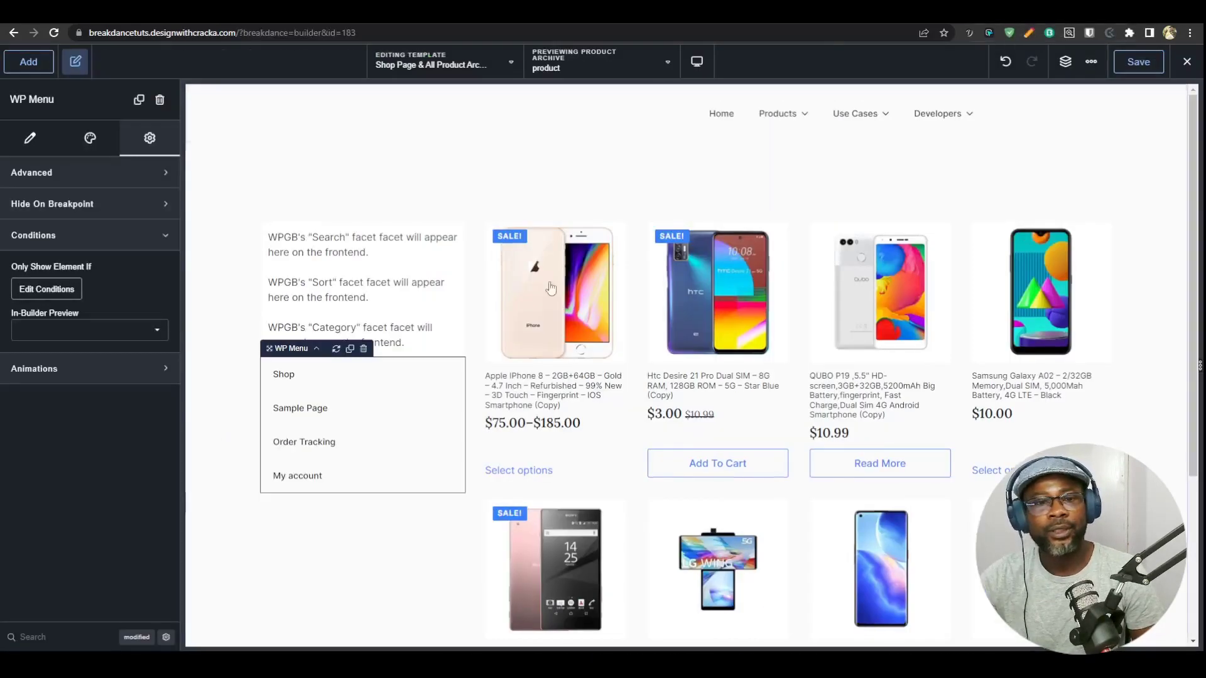
pyautogui.scroll(-4, 431, 444)
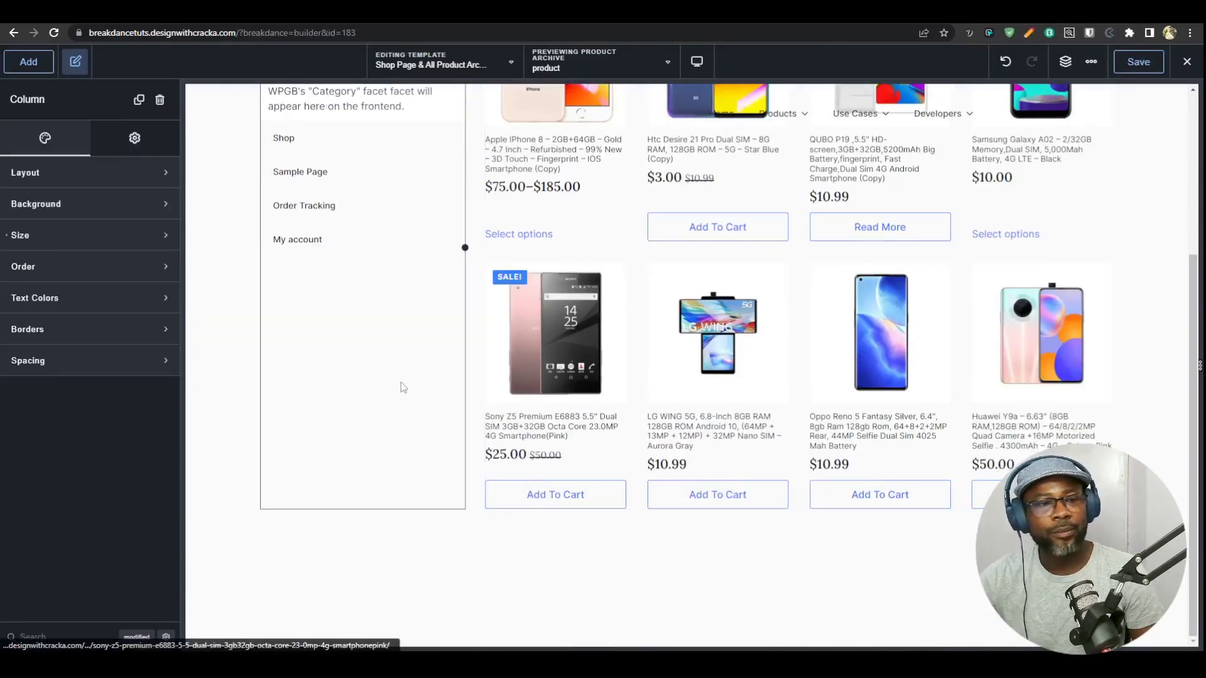
pyautogui.click(44, 60)
pyautogui.write('acc')
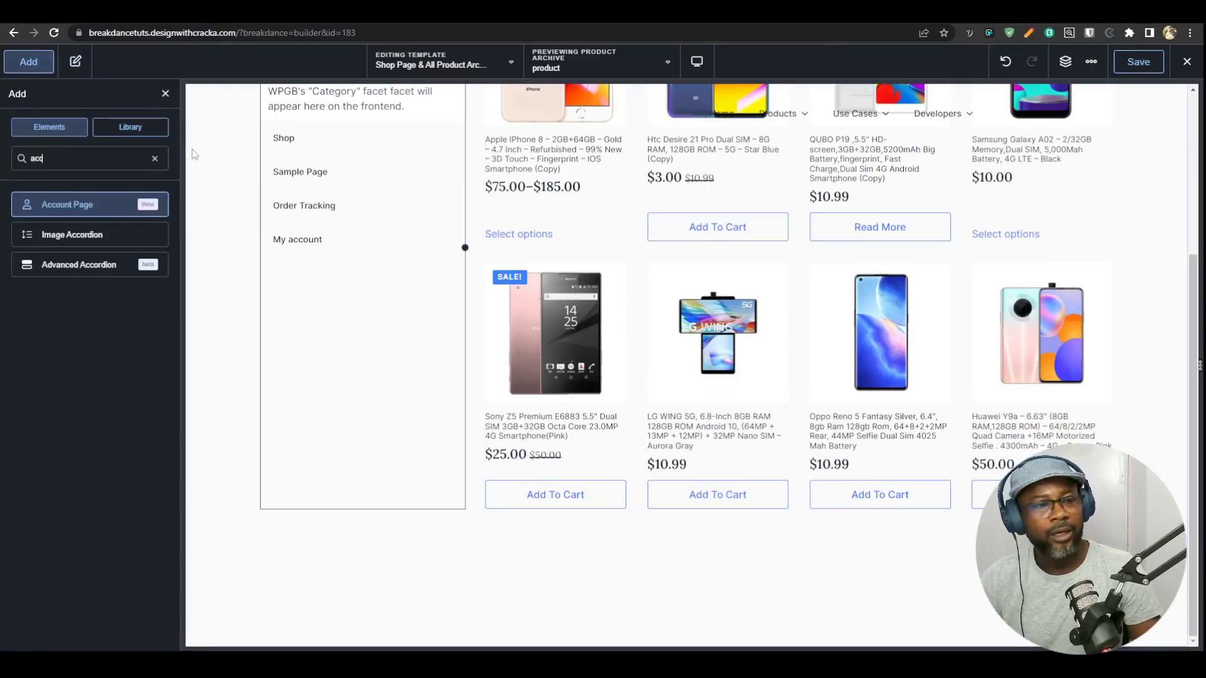
pyautogui.moveTo(64, 268); pyautogui.dragTo(412, 352)
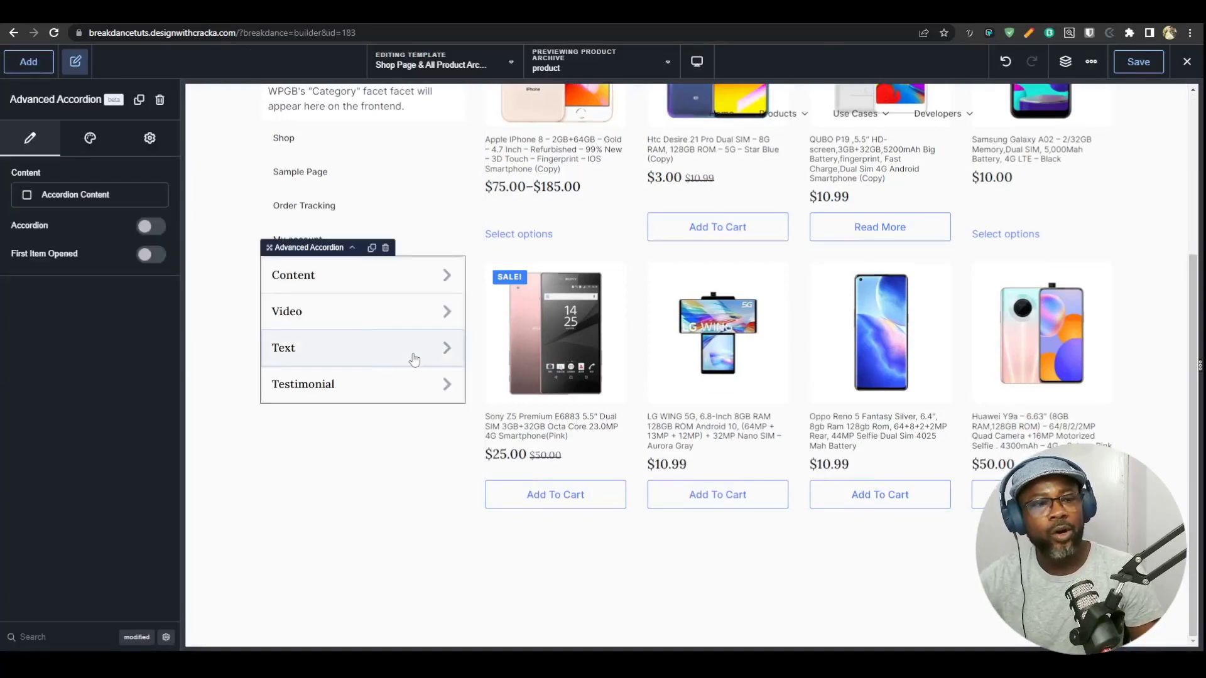
# - Expand the accordion's Content item and examine in the element structure how each Accordion Content holds its nested elements
pyautogui.click(382, 283)
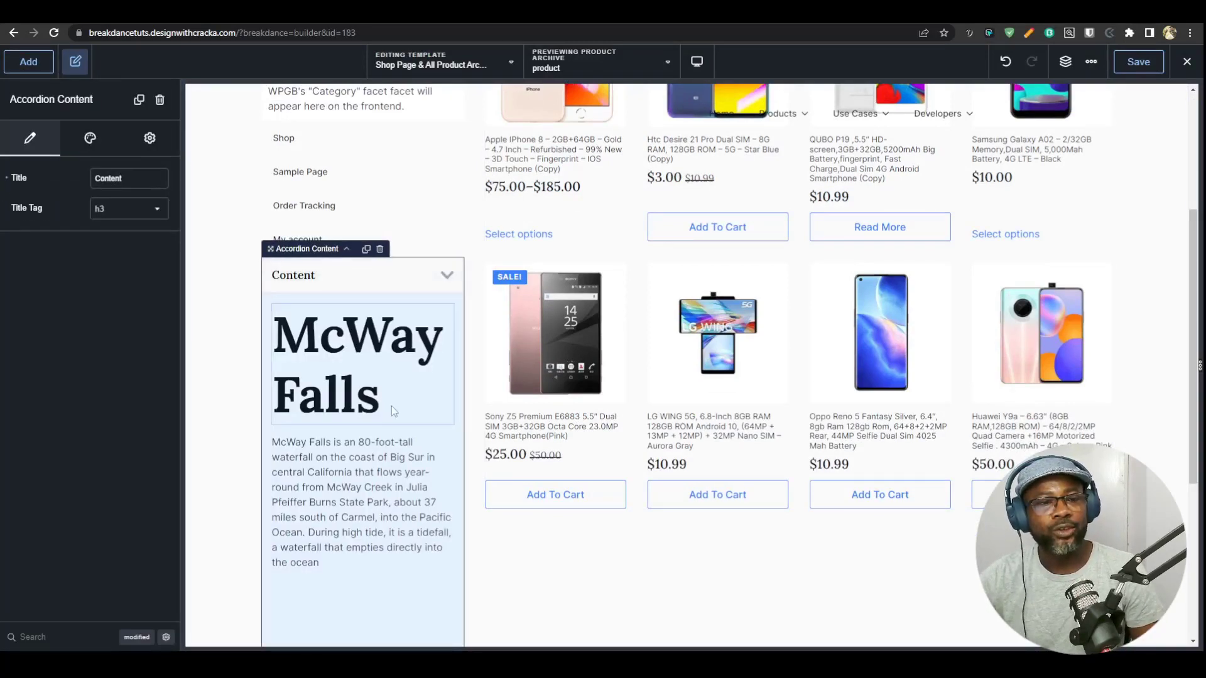
pyautogui.scroll(-3, 390, 406)
pyautogui.scroll(3, 391, 406)
pyautogui.click(1065, 62)
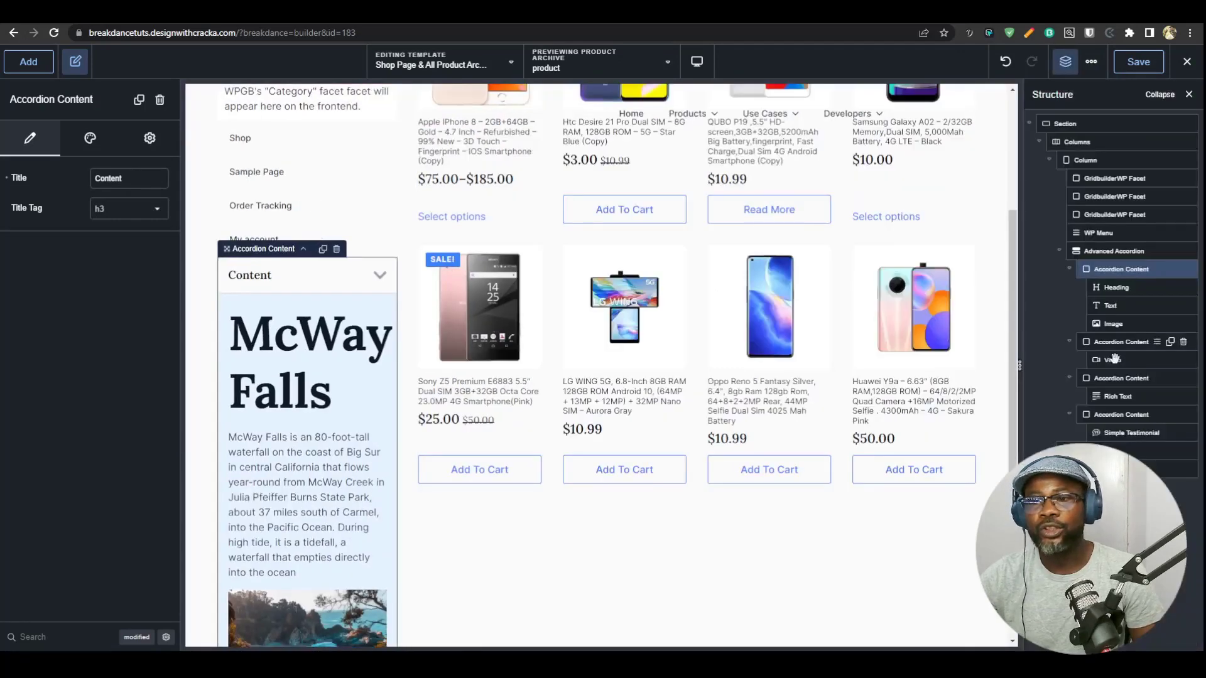
pyautogui.click(1168, 252)
pyautogui.click(1071, 269)
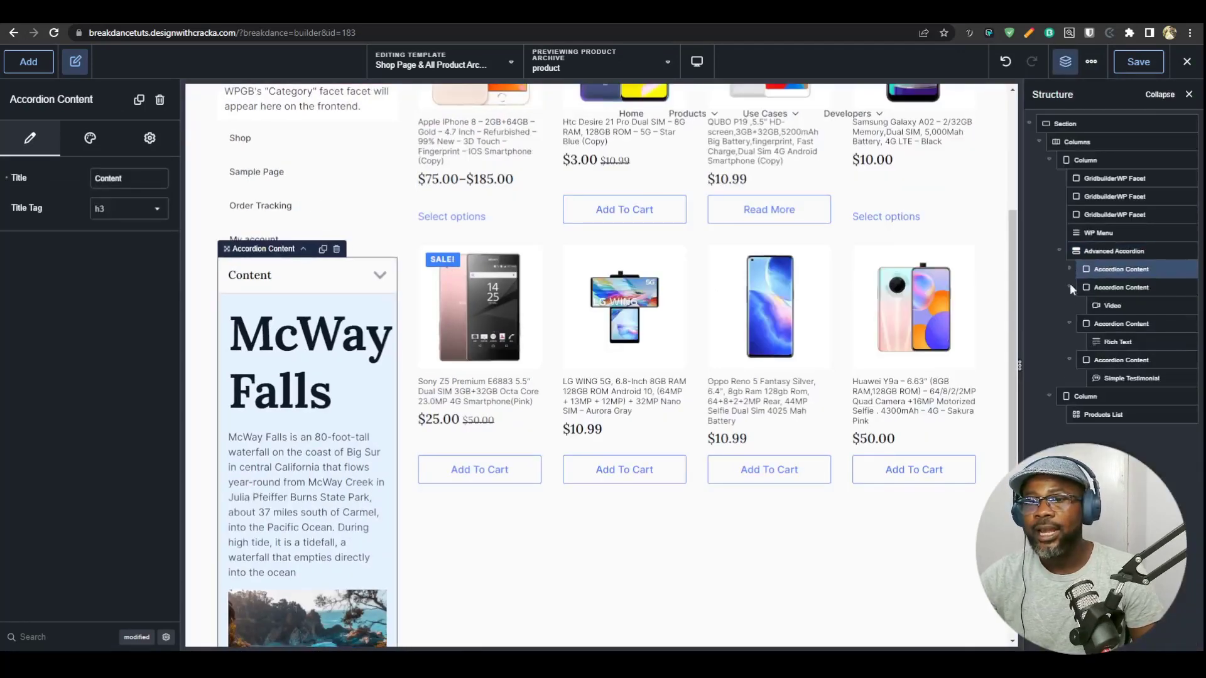
pyautogui.click(1071, 289)
pyautogui.click(1071, 306)
pyautogui.click(1076, 268)
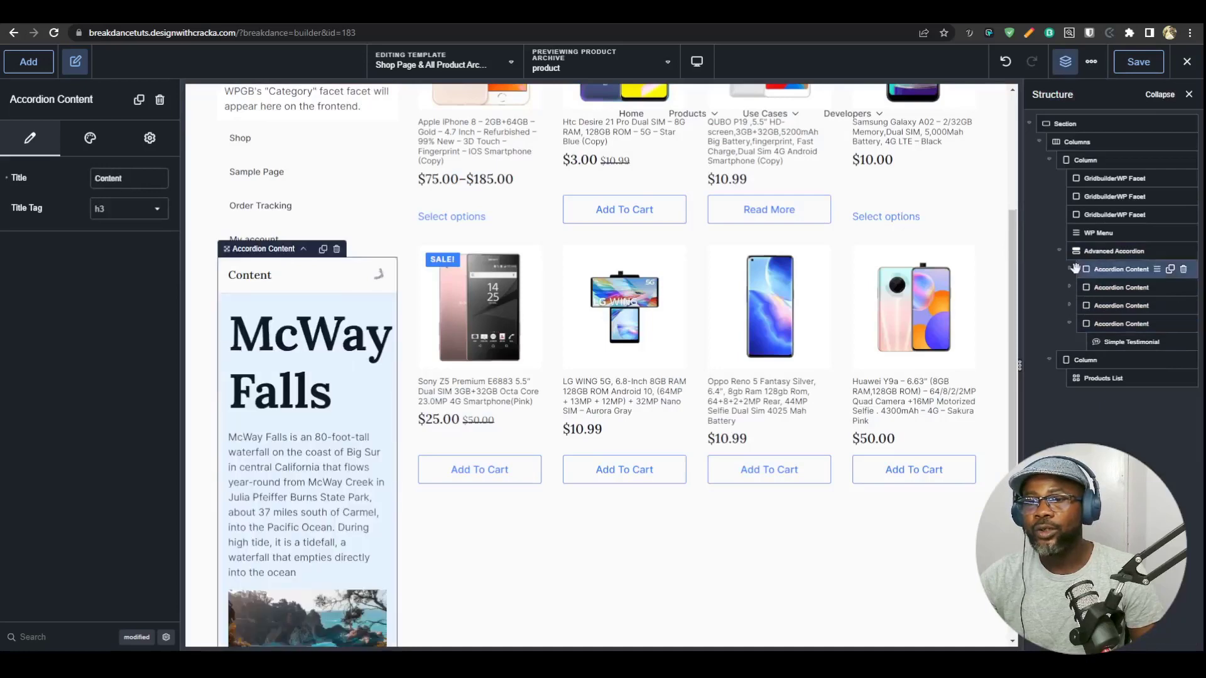
pyautogui.click(1070, 269)
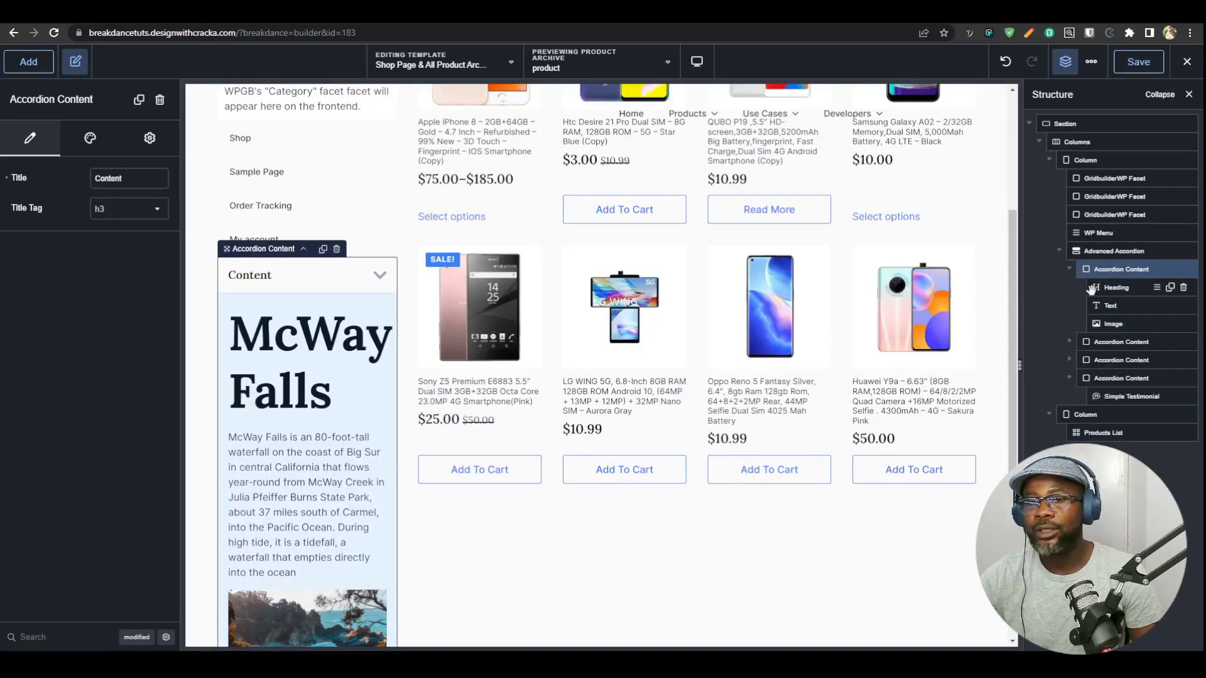
# - Delete the image and the text from the accordion's Content item, keeping only its heading
pyautogui.click(1117, 288)
pyautogui.click(1113, 324)
pyautogui.scroll(-3, 311, 414)
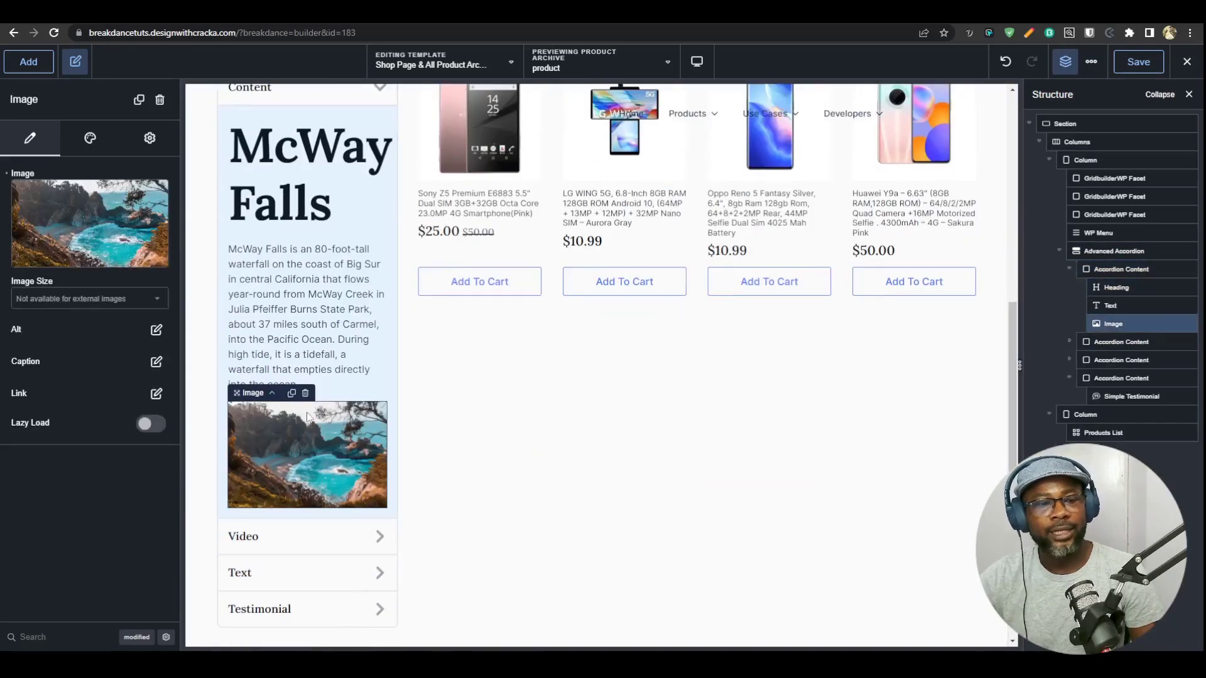
pyautogui.click(313, 345)
pyautogui.click(299, 233)
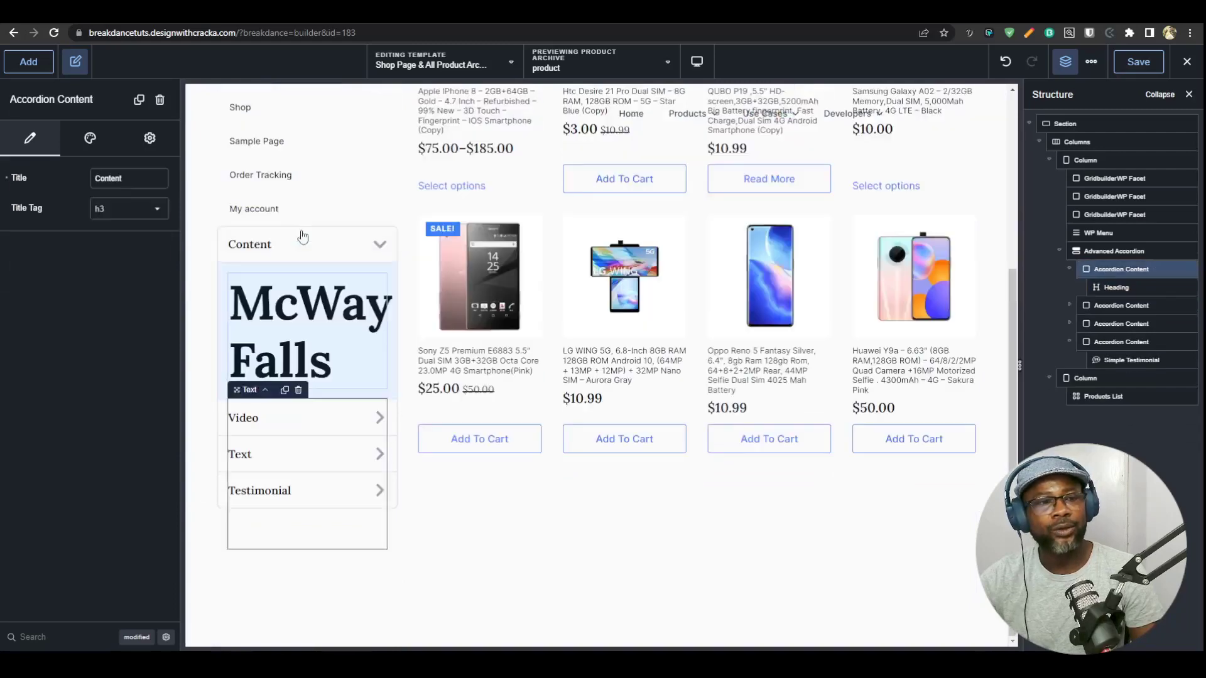
# - Add a Video element below the McWay Falls heading in the accordion's Content item
pyautogui.click(327, 314)
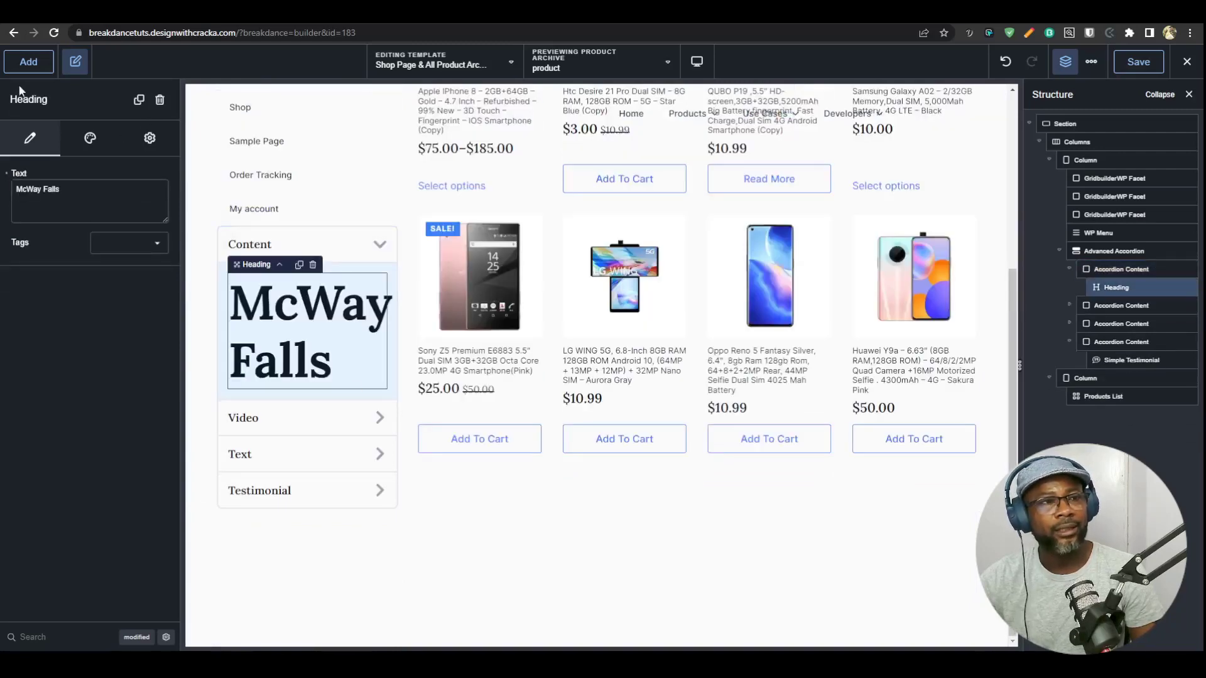
pyautogui.click(25, 62)
pyautogui.scroll(-5, 150, 449)
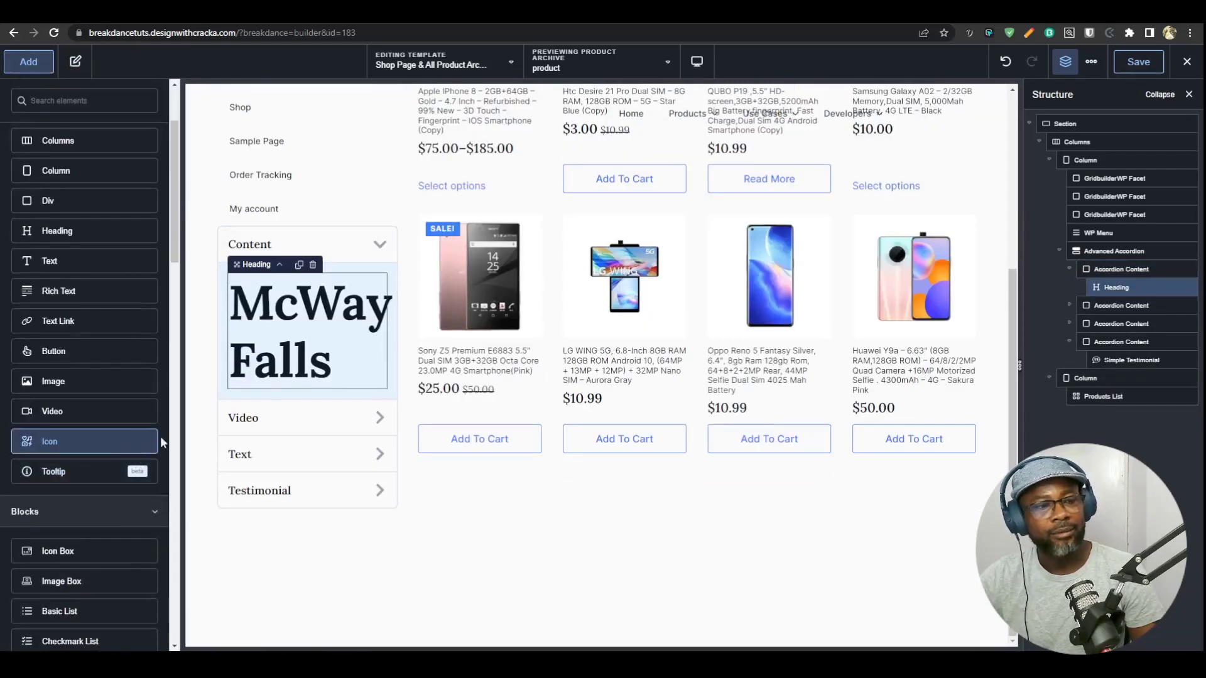
pyautogui.click(53, 411)
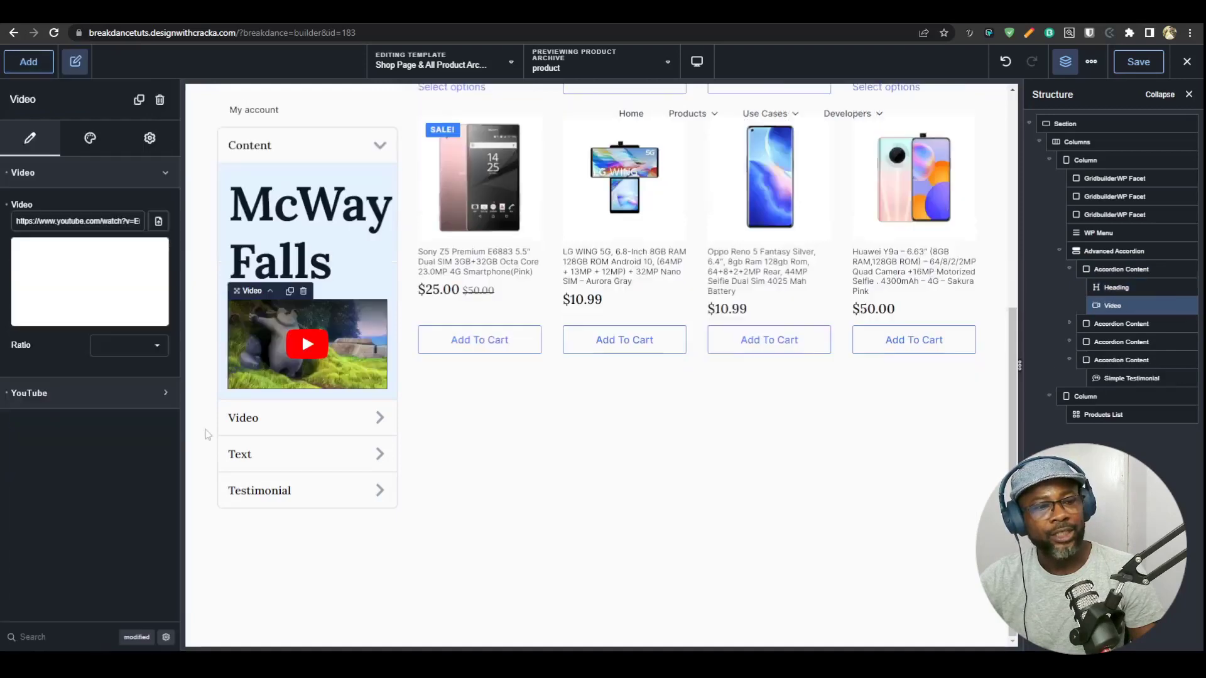
# - Expand the accordion's Video item and save the shop template
pyautogui.click(366, 181)
pyautogui.click(361, 420)
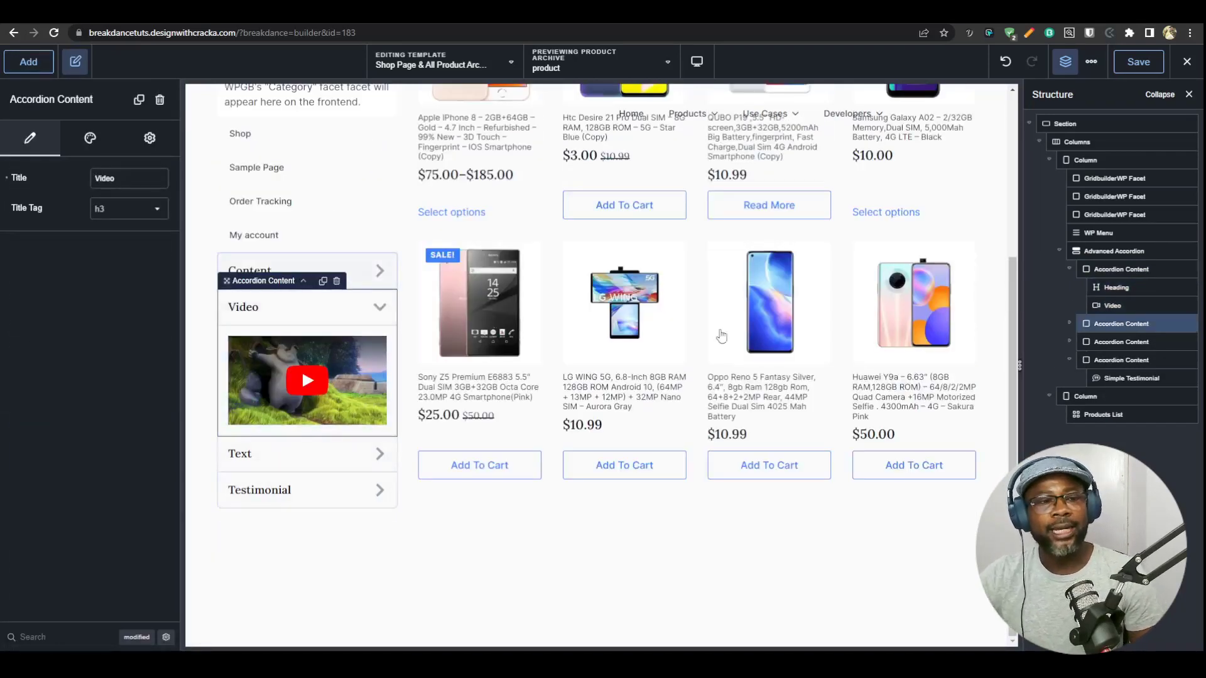
pyautogui.click(1159, 67)
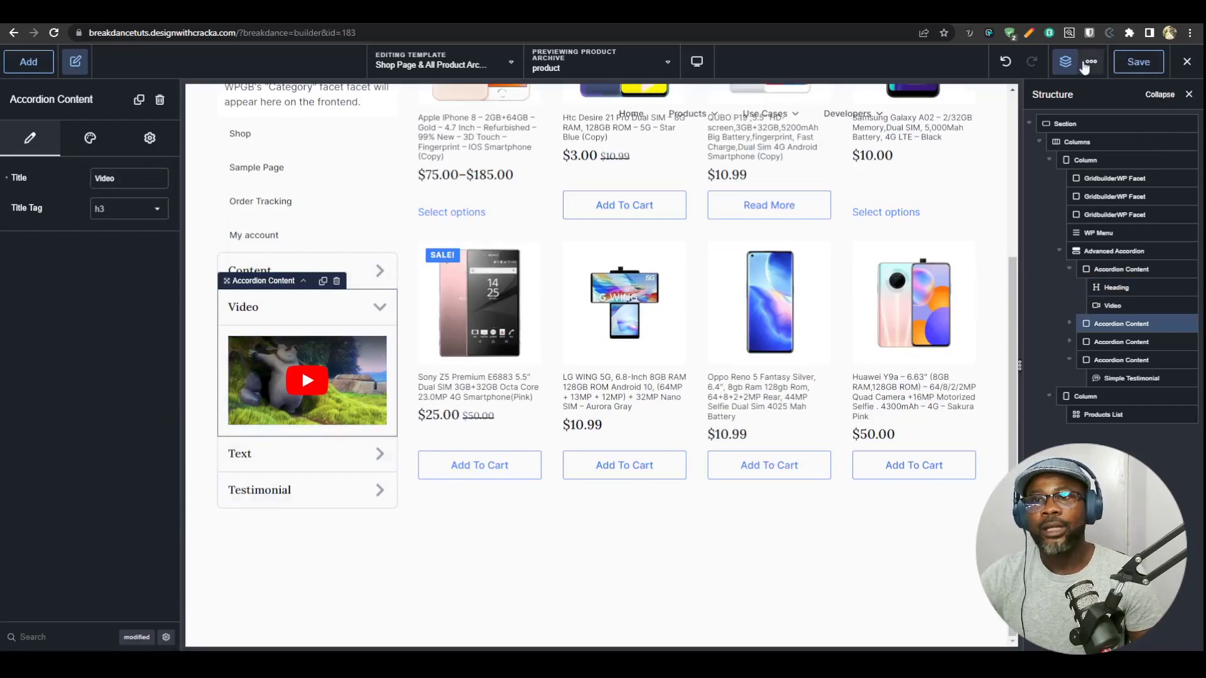
pyautogui.click(1187, 61)
pyautogui.click(1160, 95)
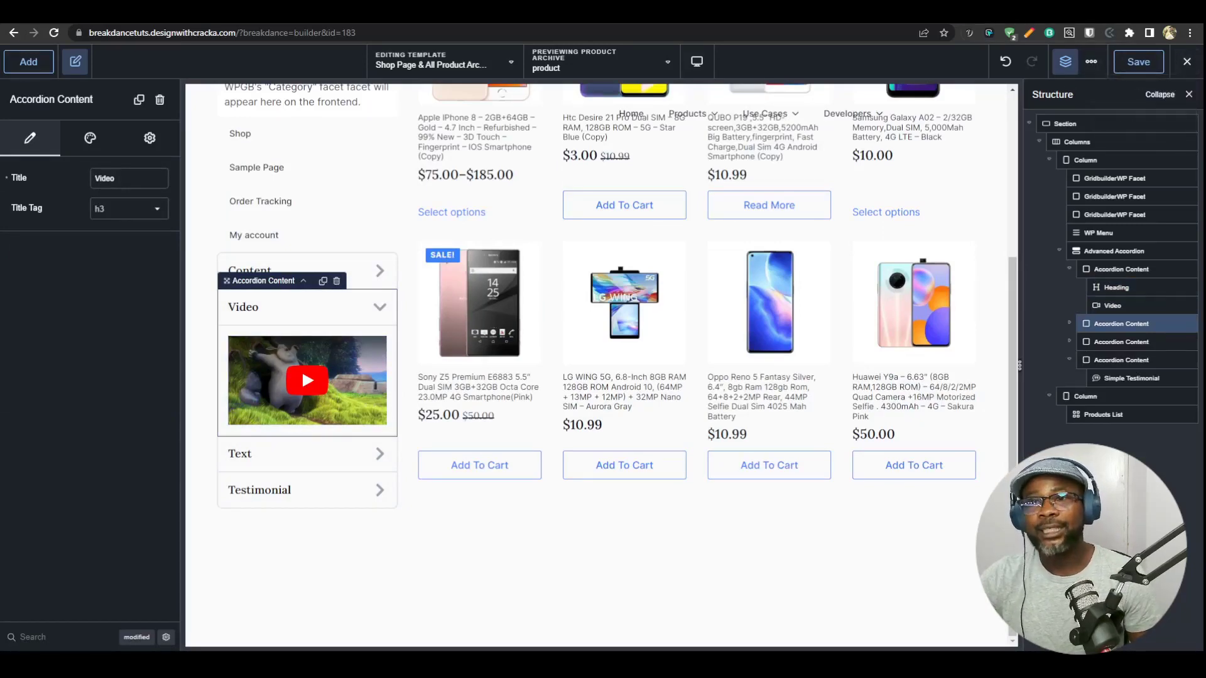
# - Look at the new accordion in the sidebar of the live shop page and go back to the shop listing
pyautogui.scroll(-4, 256, 469)
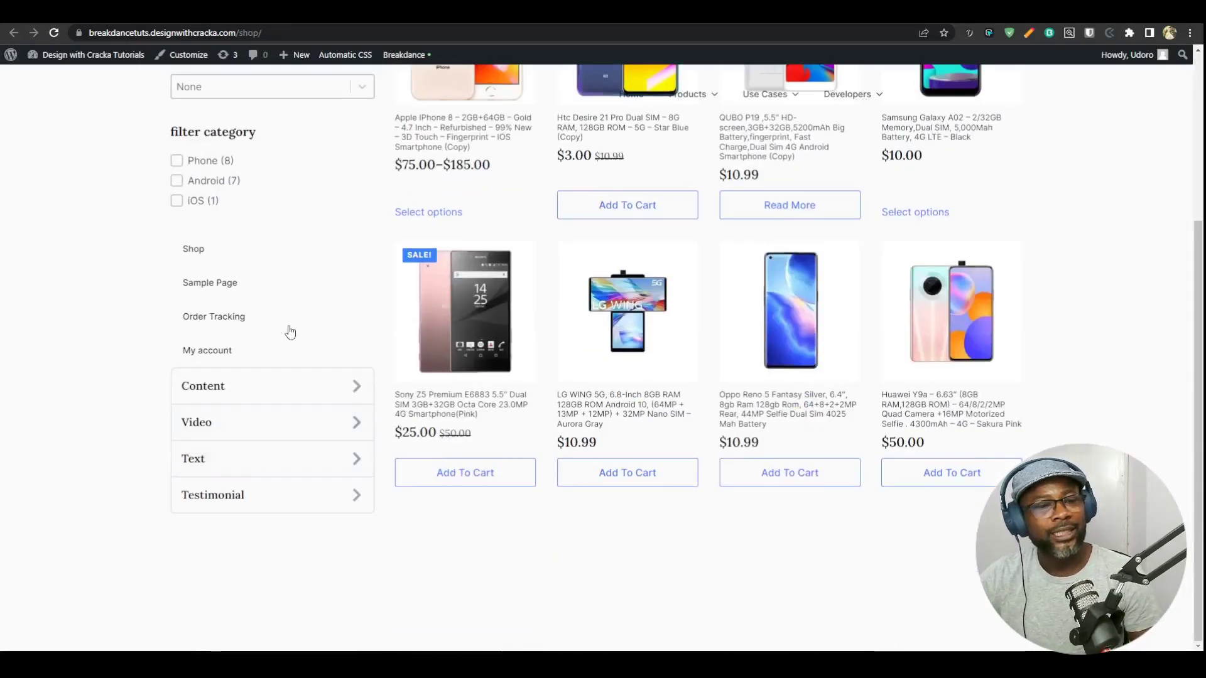
pyautogui.click(287, 328)
pyautogui.click(12, 33)
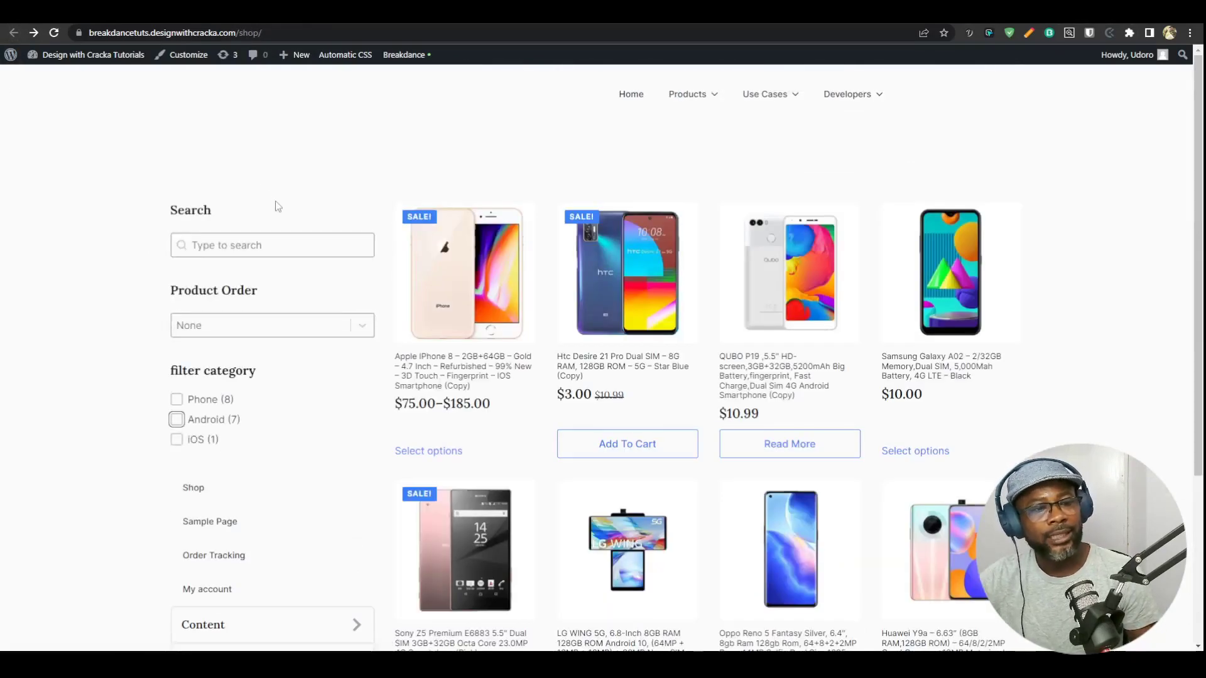
# - Navigate past the shop page's sidebar filters and menu links by keyboard and expand the accordion's Content section
pyautogui.press('Tab')
pyautogui.press('Tab')
pyautogui.press('Tab')
pyautogui.press('Tab')
pyautogui.press('Tab')
pyautogui.press('Tab')
pyautogui.scroll(-3, 299, 259)
pyautogui.press('Tab')
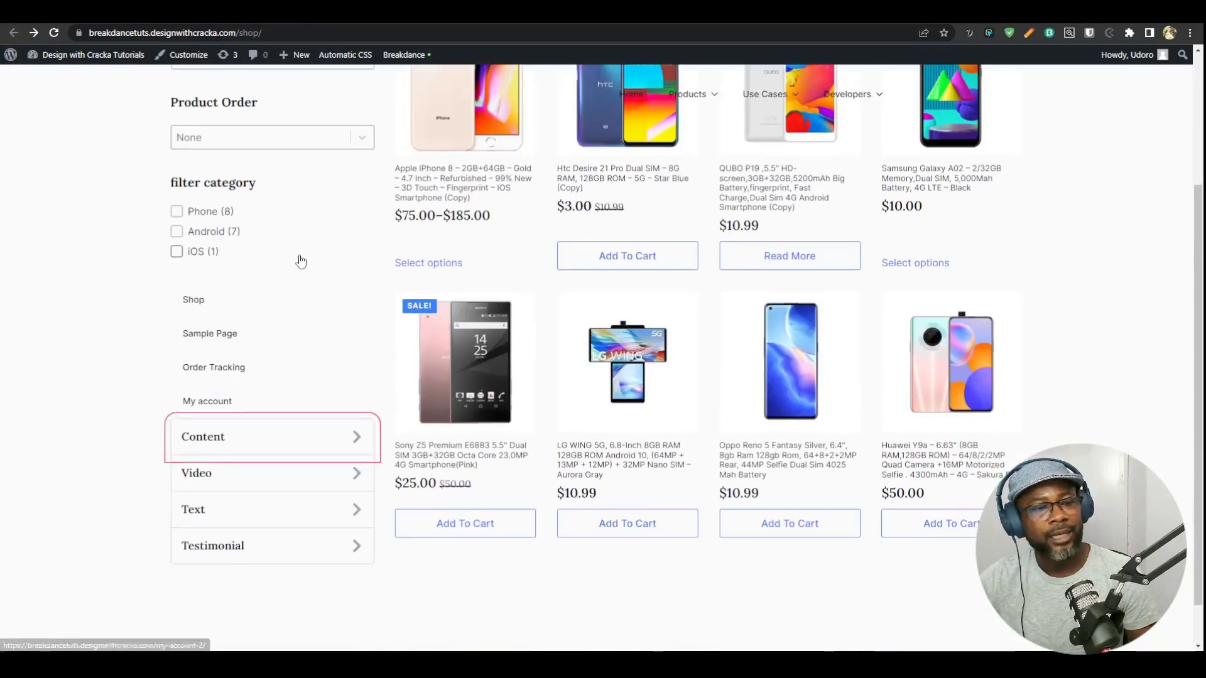
pyautogui.press('Return')
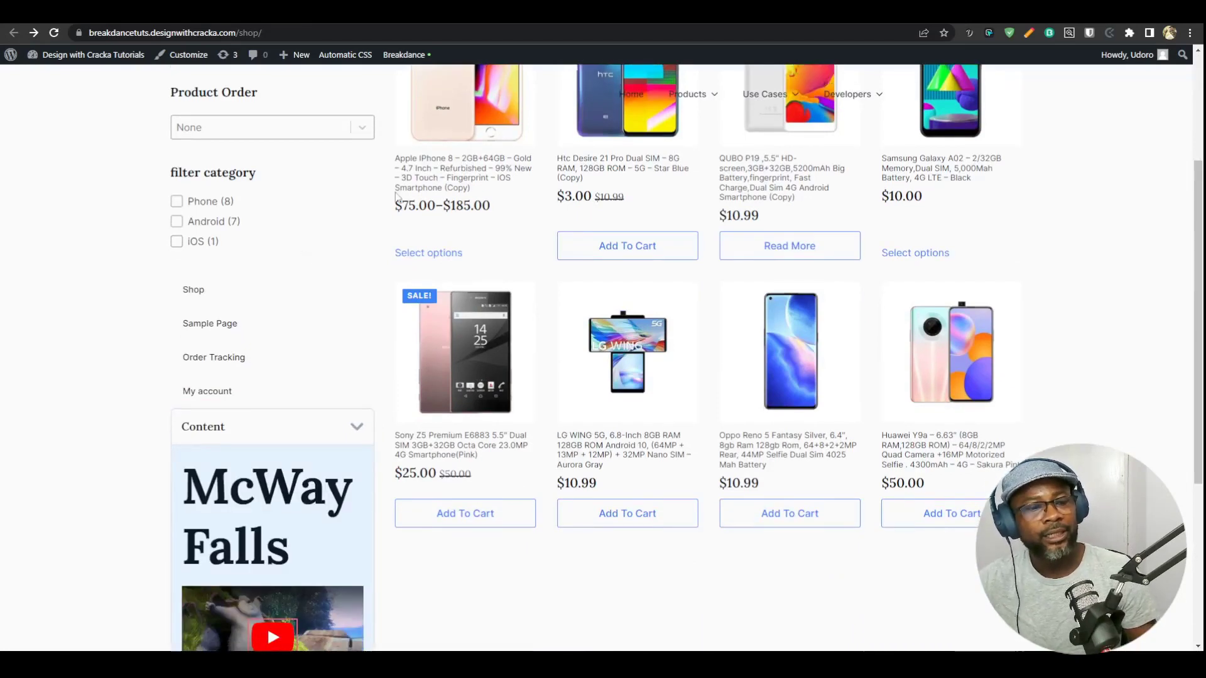
# - Expand the Video and Text sections of the sidebar accordion with the keyboard
pyautogui.scroll(-5, 464, 228)
pyautogui.press('Tab')
pyautogui.press('Return')
pyautogui.press('Tab')
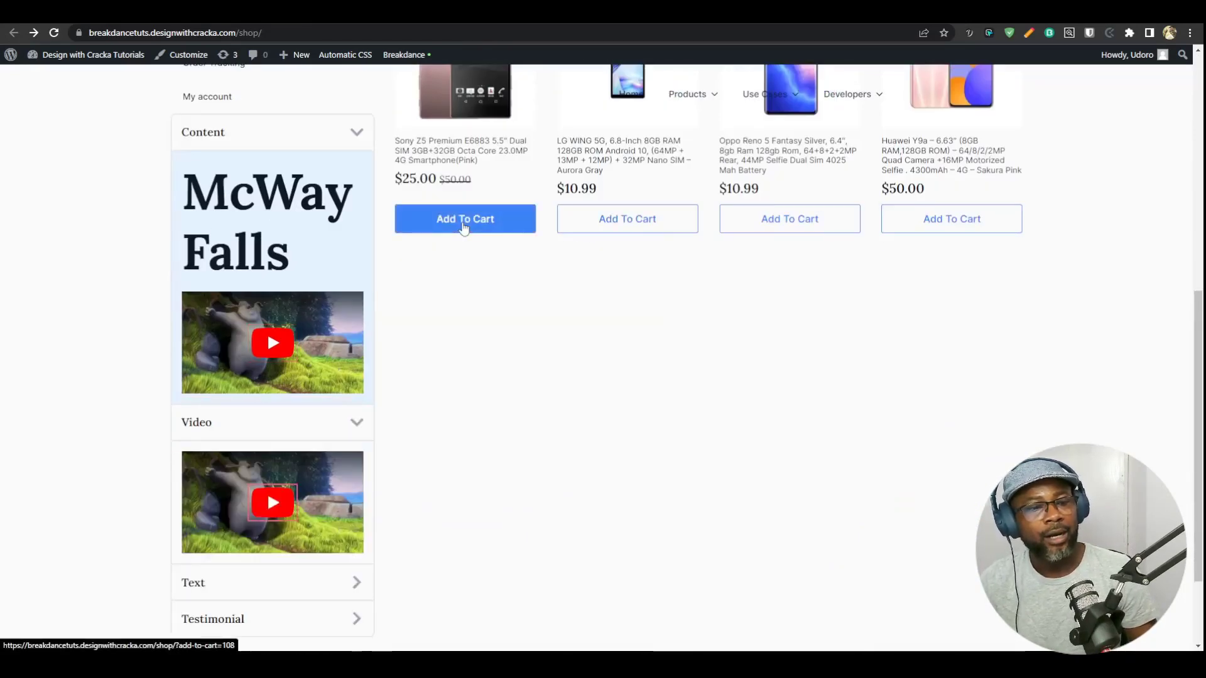
pyautogui.scroll(-2, 589, 313)
pyautogui.press('Tab')
pyautogui.press('Return')
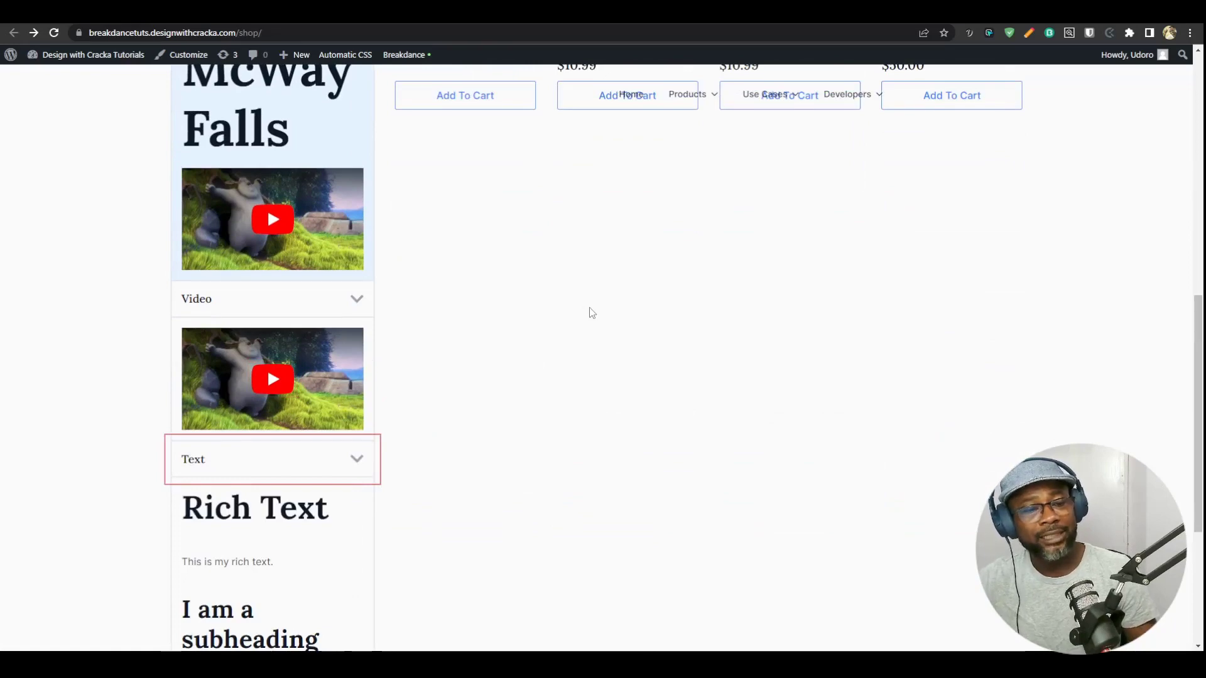
# - Expand the accordion's Testimonial section with the keyboard and look over the expanded contents
pyautogui.scroll(-4, 591, 314)
pyautogui.press('Tab')
pyautogui.press('Return')
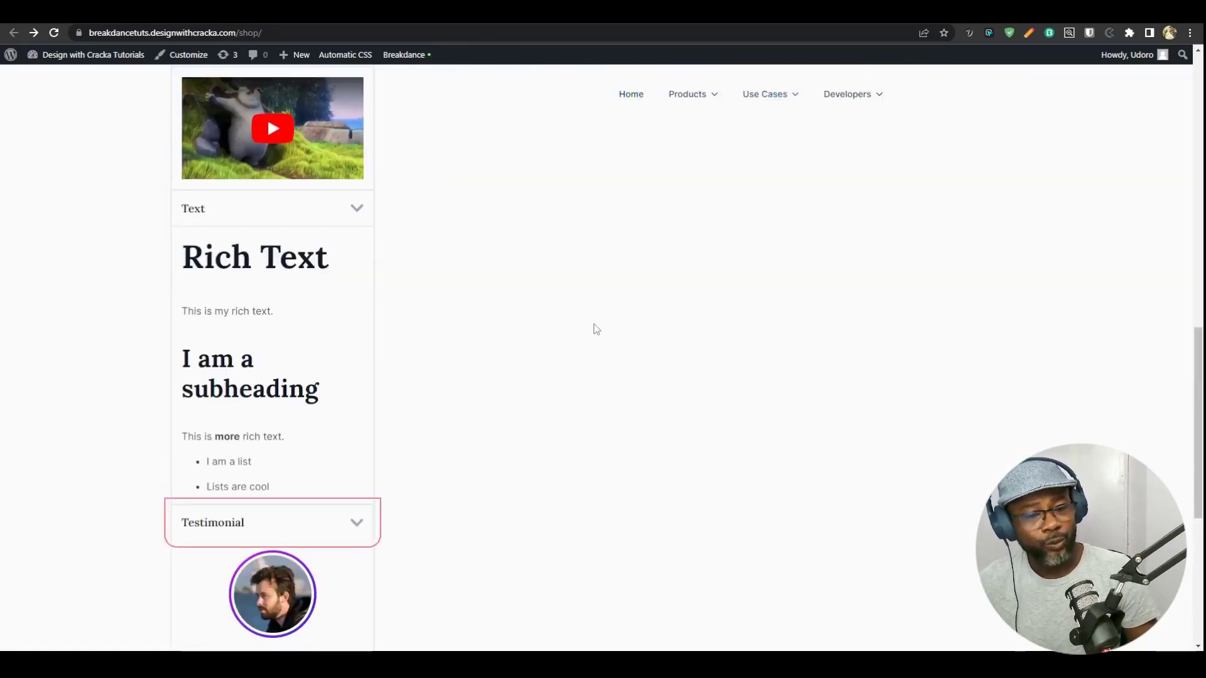
pyautogui.scroll(-5, 594, 331)
pyautogui.scroll(15, 593, 331)
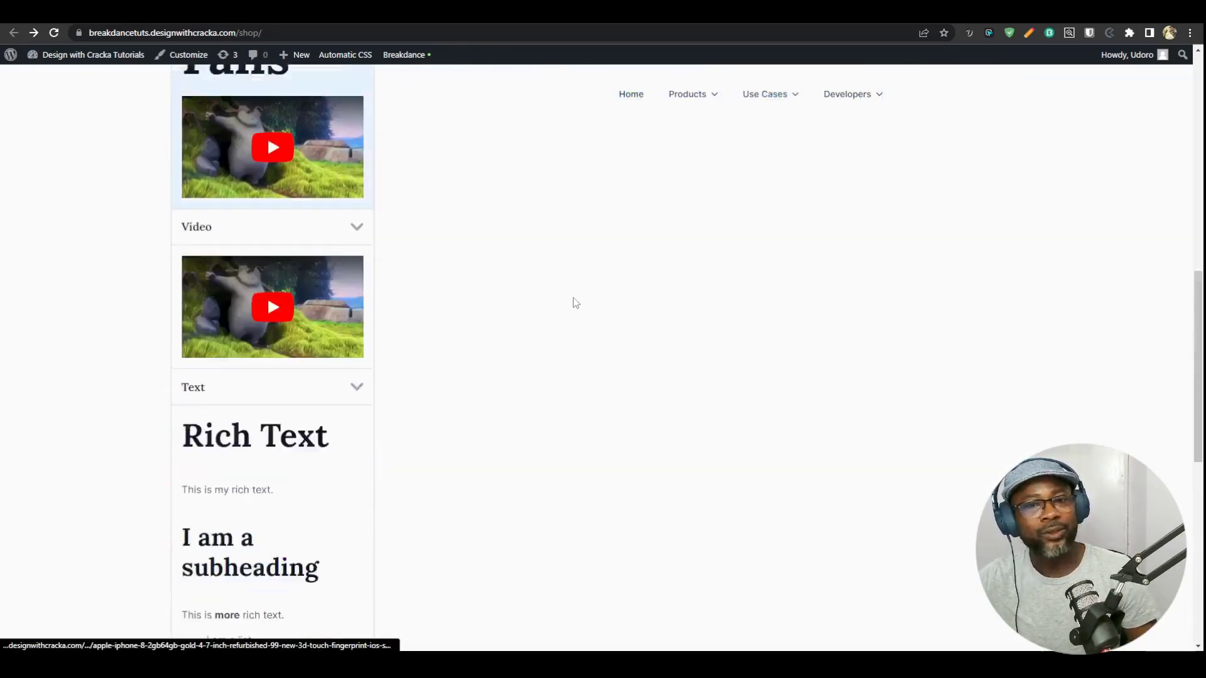
# - Switch to the Breakdance 1.3 alpha release page and view the Global Gradients feature description
pyautogui.scroll(1, 581, 389)
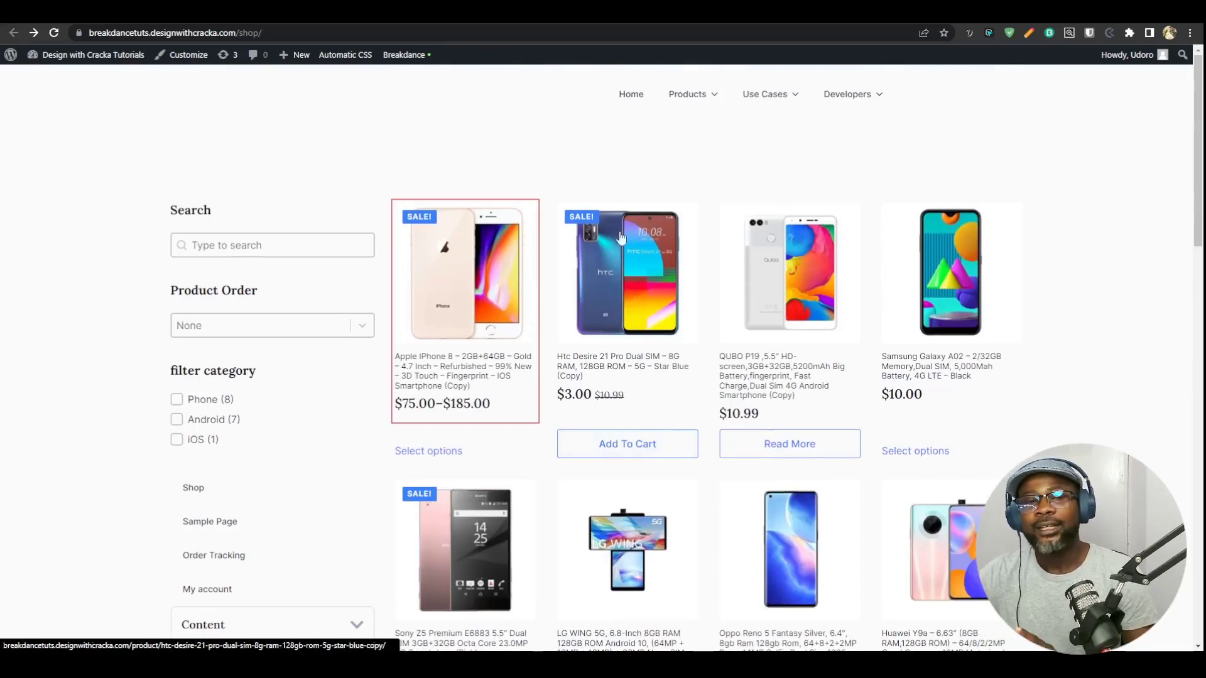
pyautogui.click(1060, 296)
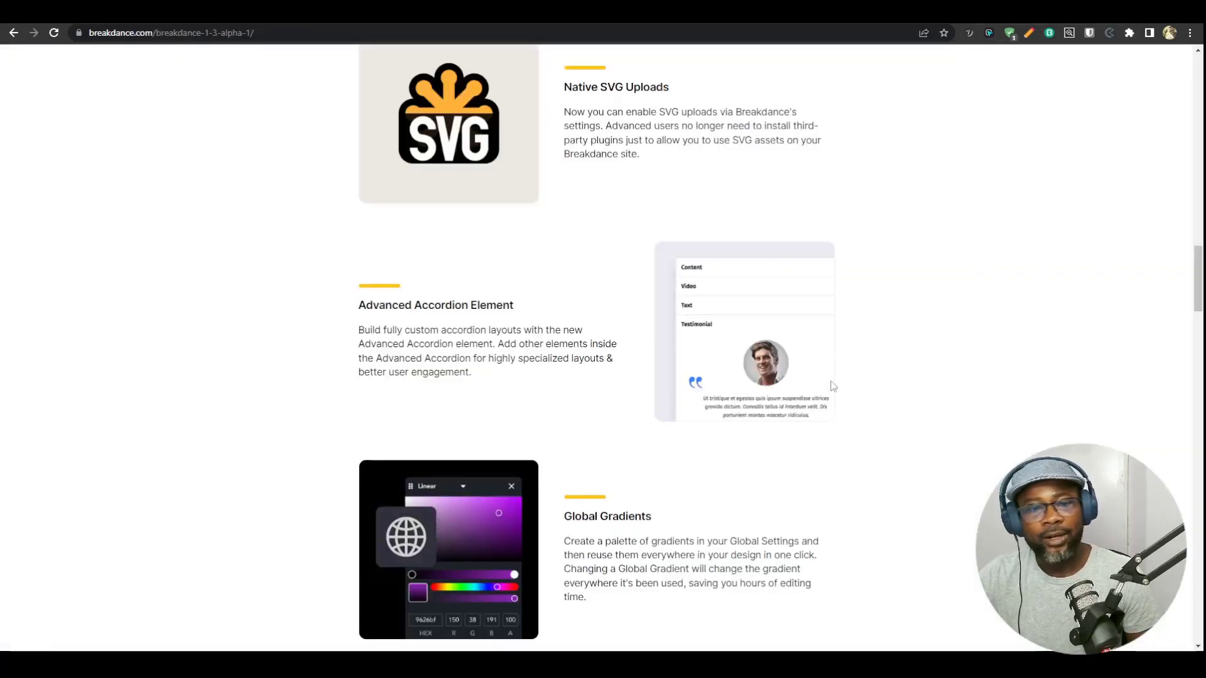
pyautogui.scroll(-4, 833, 385)
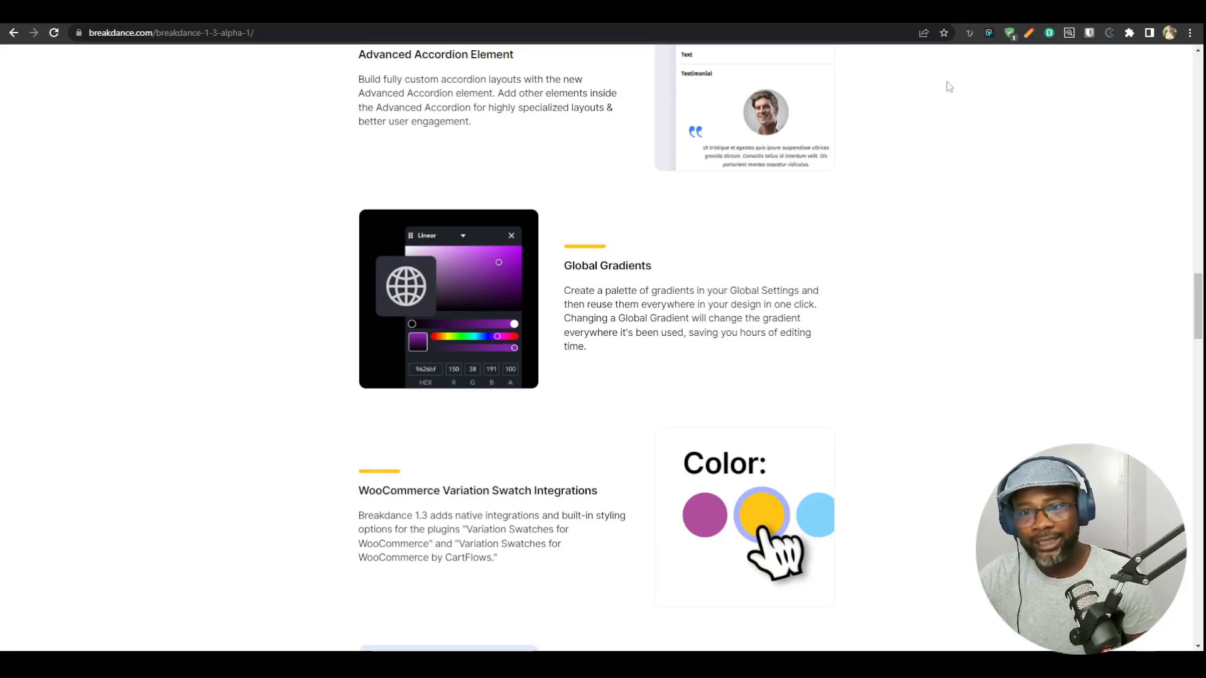
# - Switch to the Breakdance builder and give the shop template's main section a linear gradient background
pyautogui.click(981, 12)
pyautogui.scroll(4, 624, 503)
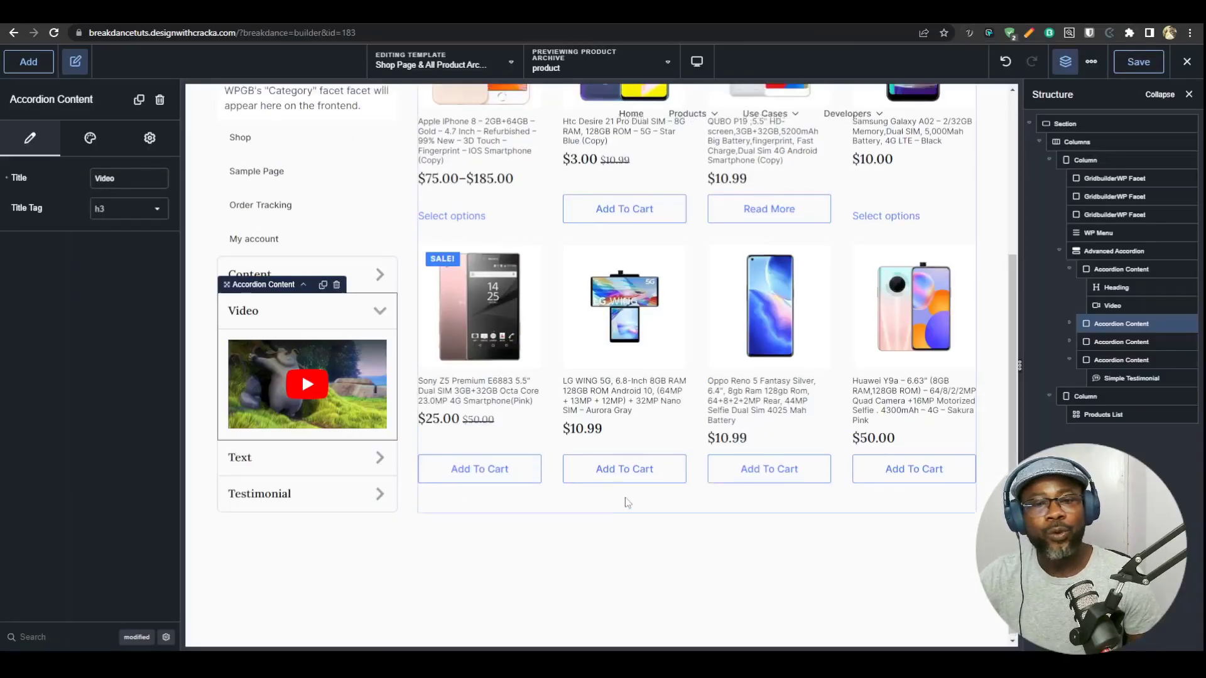
pyautogui.click(657, 178)
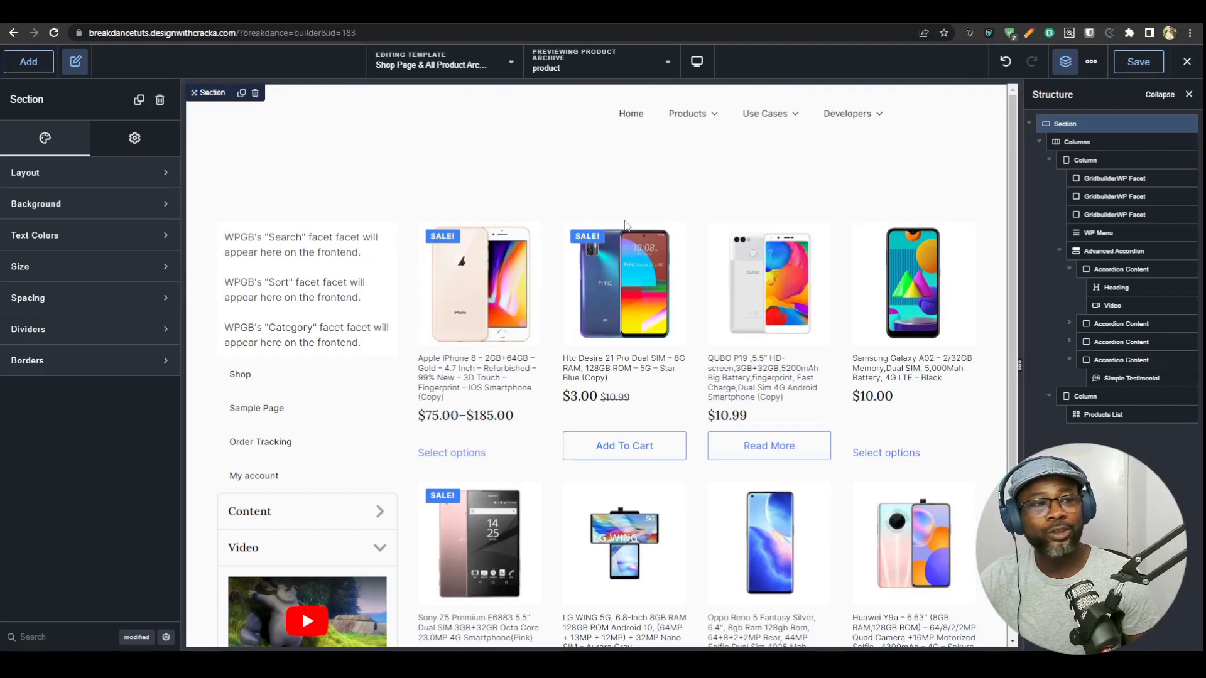
pyautogui.click(79, 208)
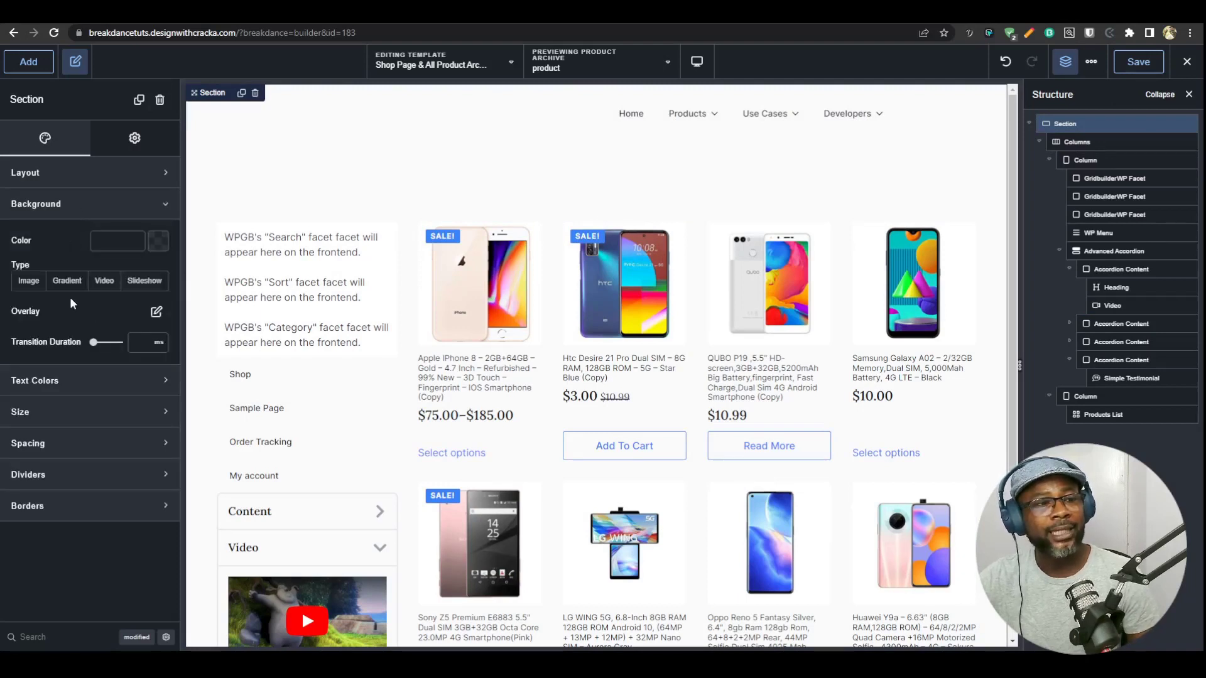
pyautogui.click(66, 281)
pyautogui.click(112, 350)
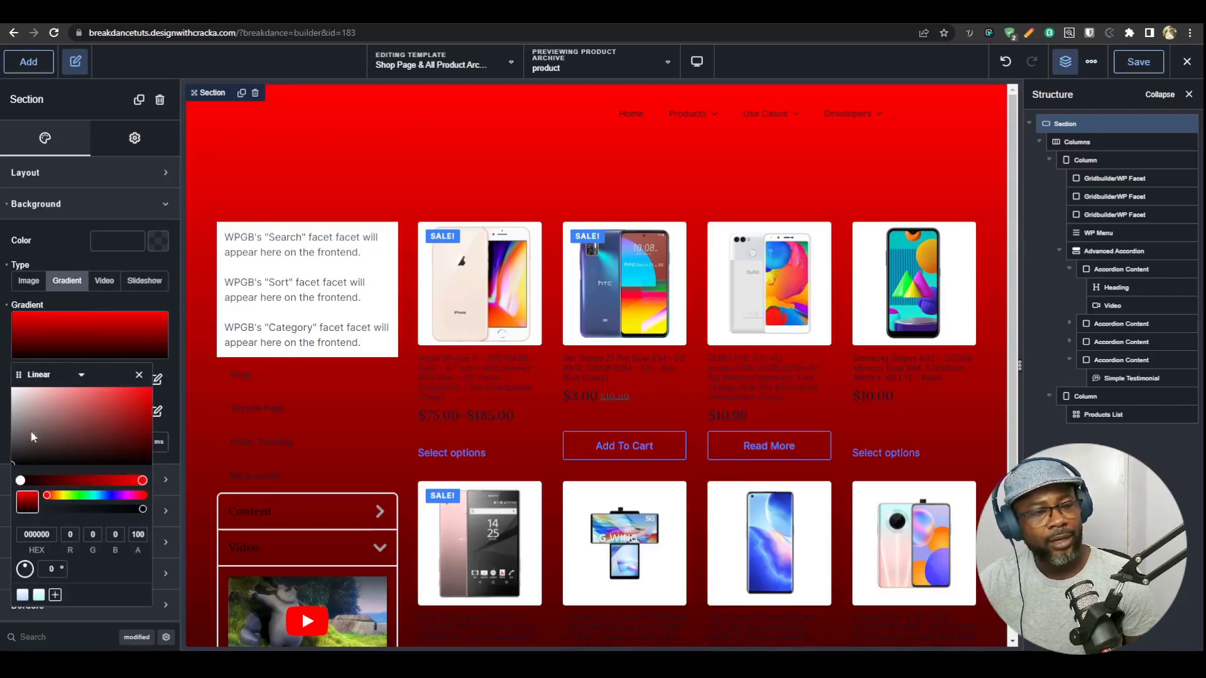
# - Recolour the gradient's black stop to lemon, d4ff00
pyautogui.moveTo(31, 431); pyautogui.dragTo(111, 394)
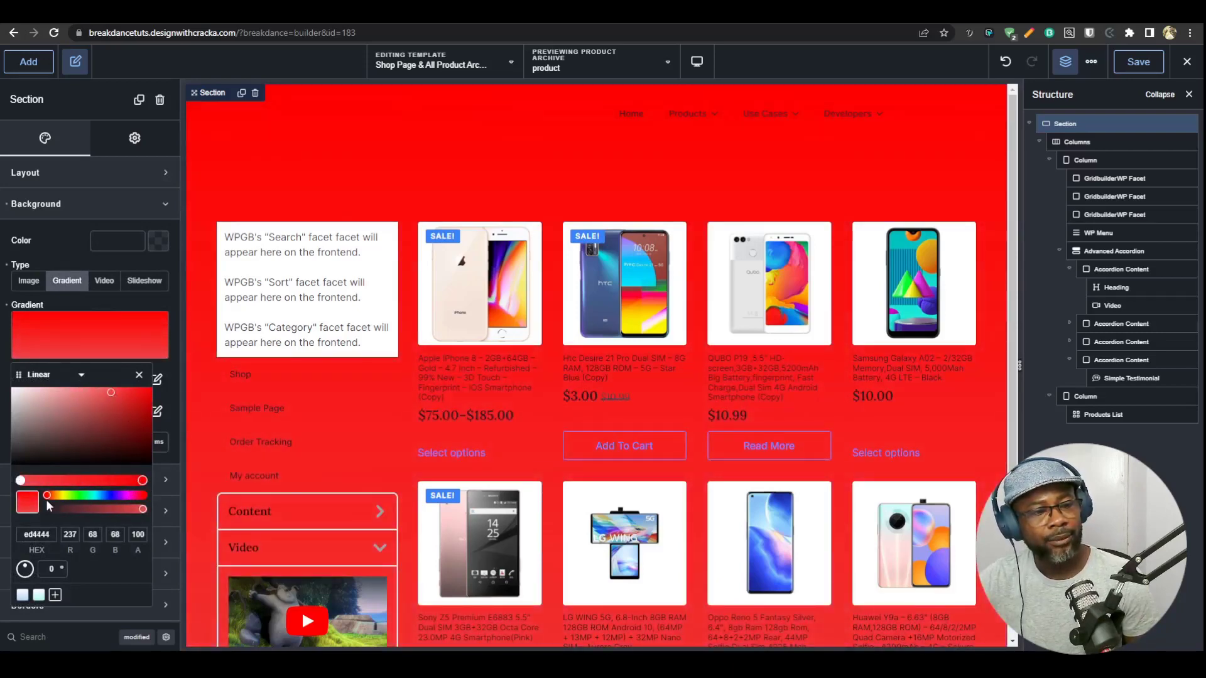
pyautogui.moveTo(47, 497)
pyautogui.mouseDown()
pyautogui.moveTo(97, 499)
pyautogui.moveTo(63, 498)
pyautogui.mouseUp()
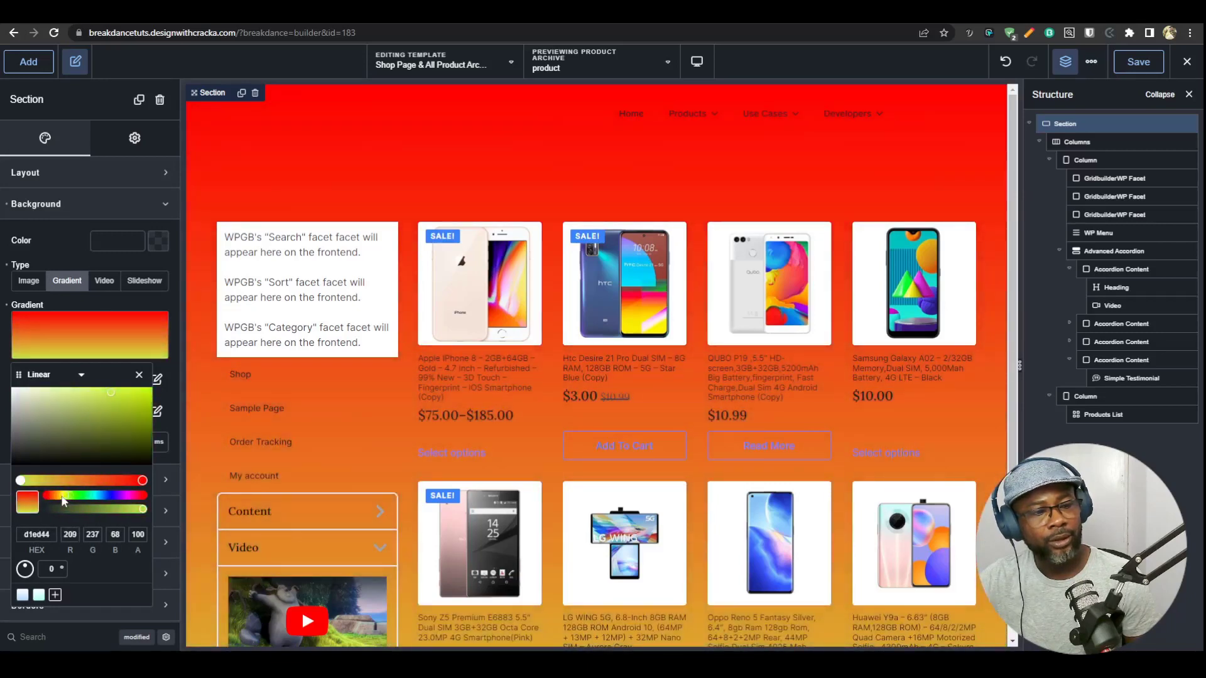
pyautogui.moveTo(139, 406); pyautogui.dragTo(179, 363)
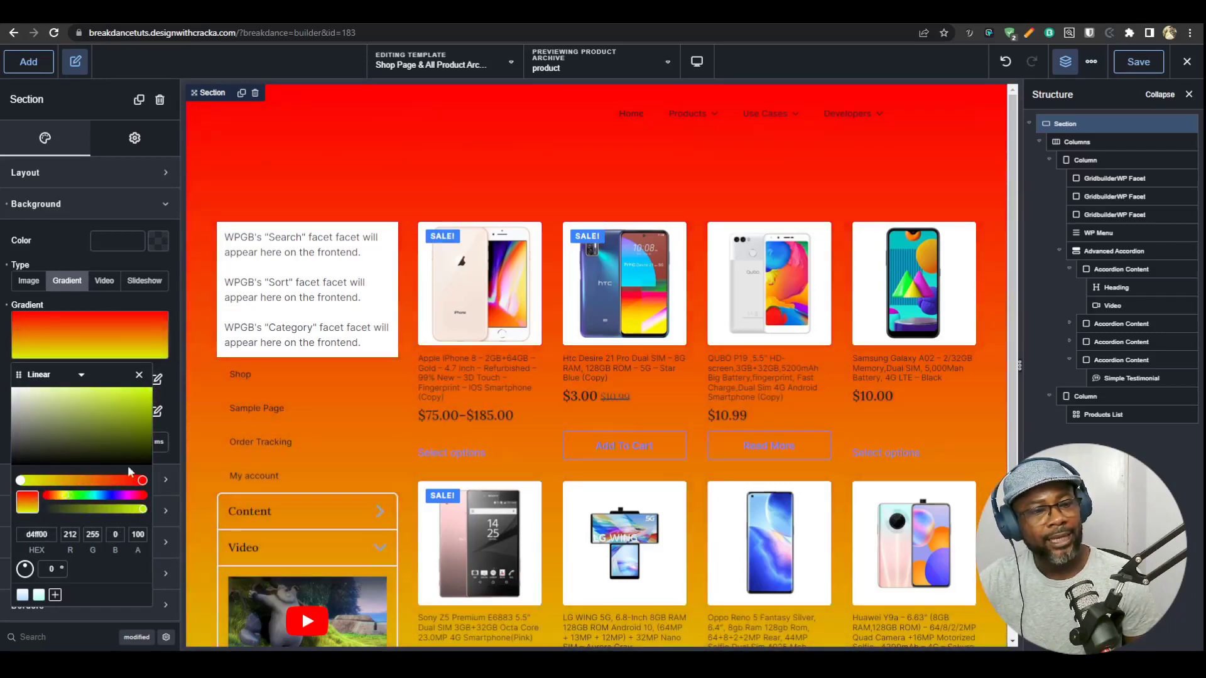
# - Recolour the gradient's red stop to purple, 4c00ff, and rotate the gradient angle to 177°
pyautogui.click(142, 481)
pyautogui.moveTo(85, 500); pyautogui.dragTo(111, 495)
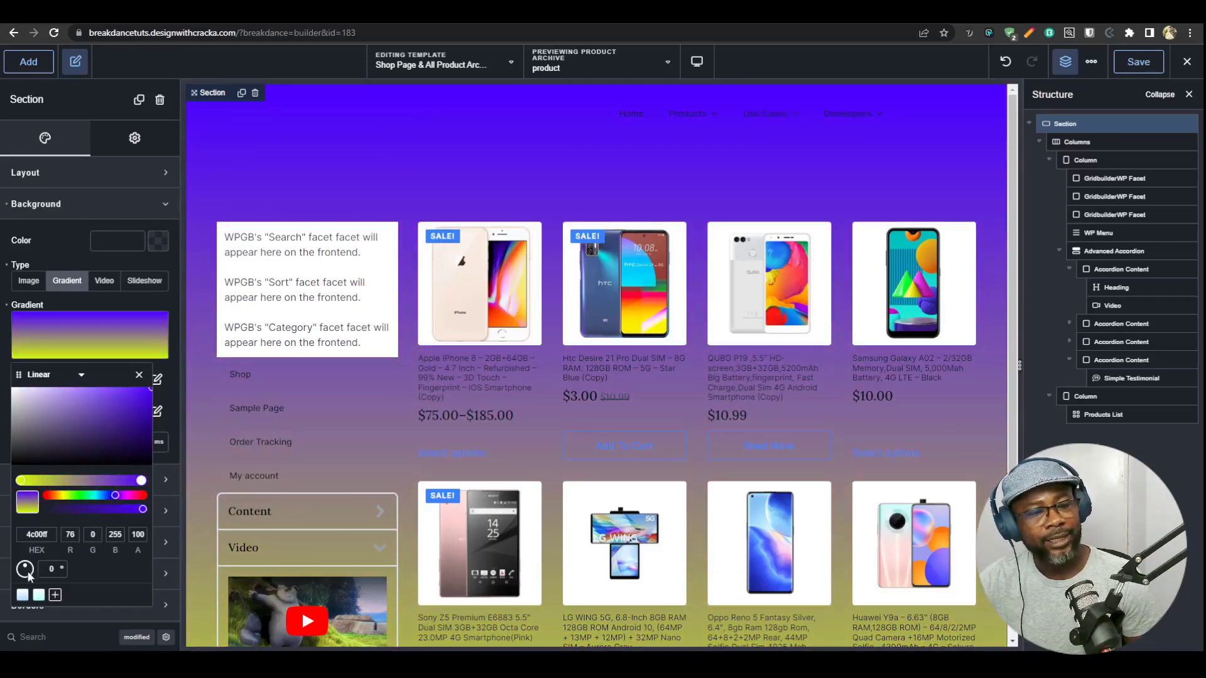
pyautogui.moveTo(28, 577); pyautogui.dragTo(25, 567)
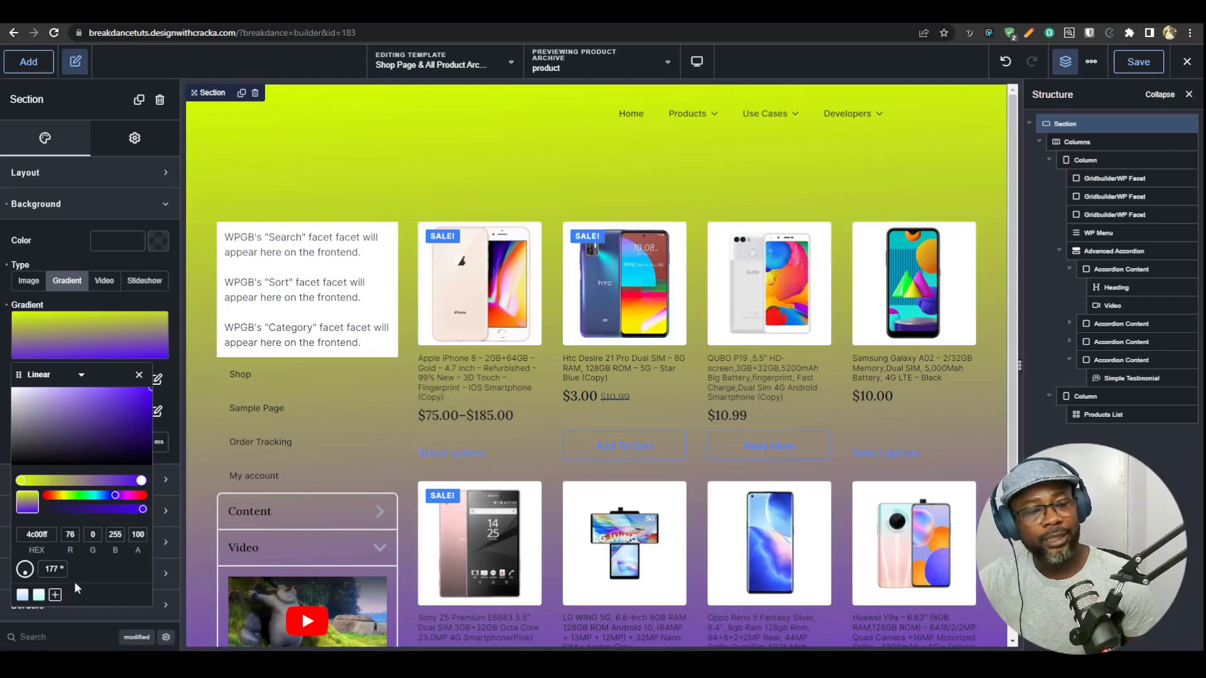
# - Save the current gradient as a global gradient named "lemon purple"
pyautogui.click(54, 595)
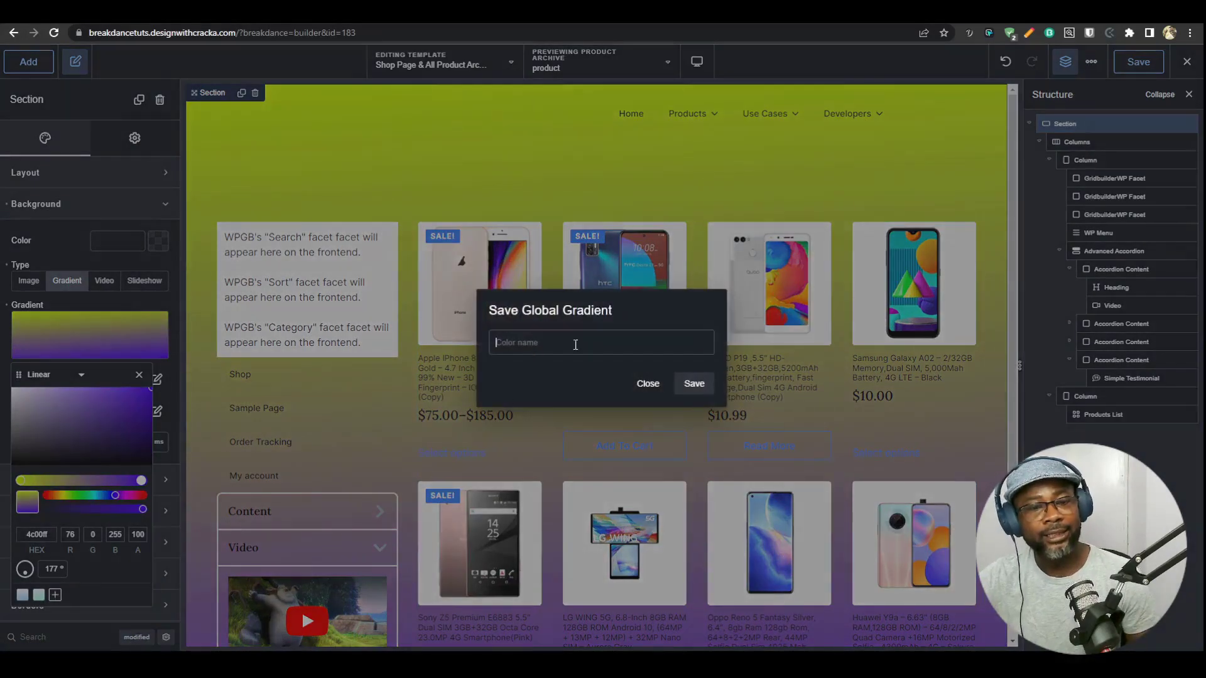
pyautogui.click(575, 345)
pyautogui.write('l')
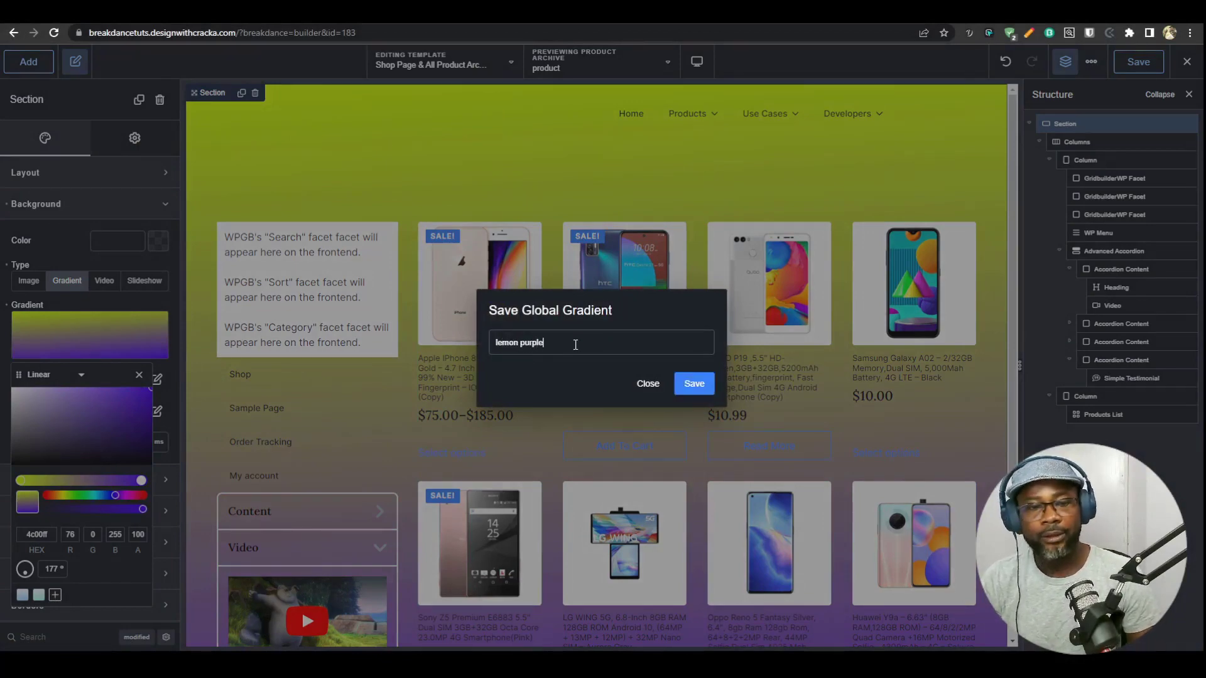
pyautogui.write('emon purple')
pyautogui.press('Return')
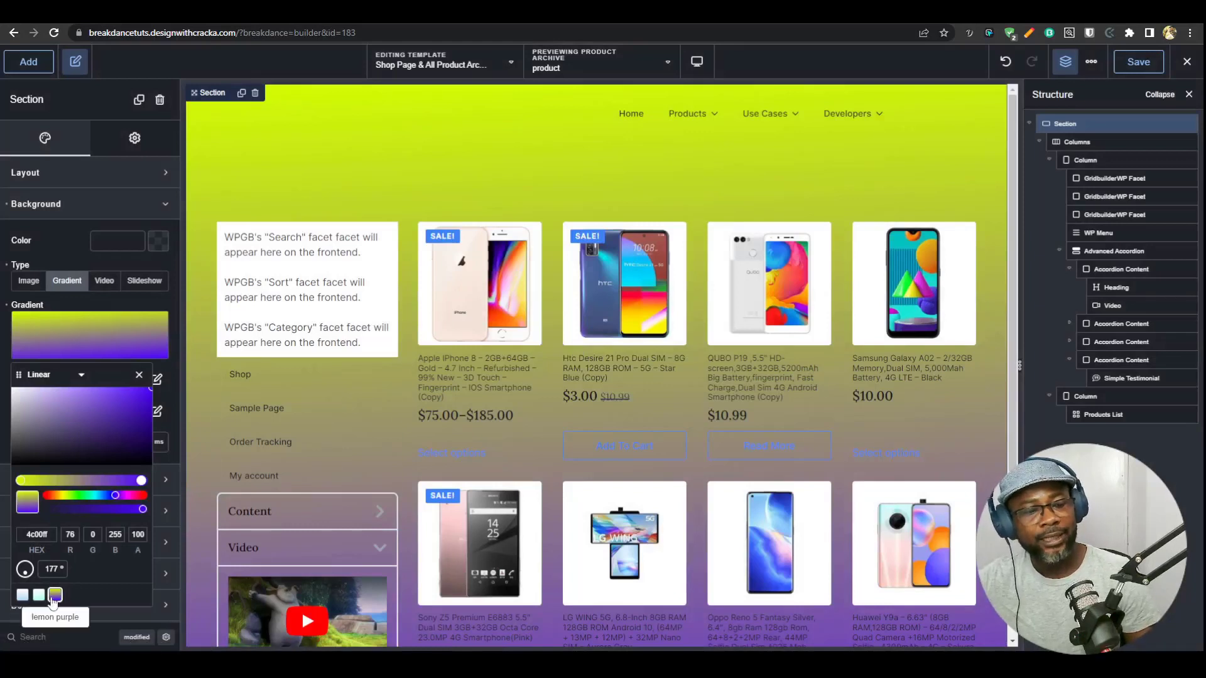
# - Add a new empty section below the existing shop section
pyautogui.click(1063, 123)
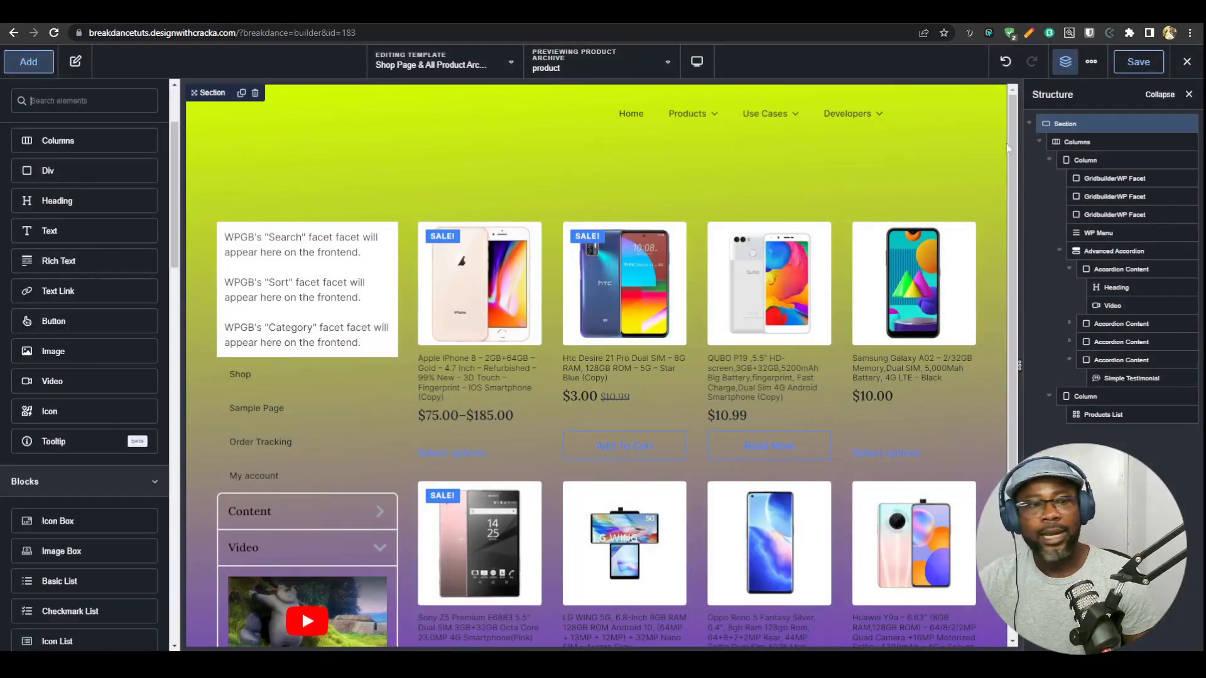
pyautogui.scroll(3, 60, 163)
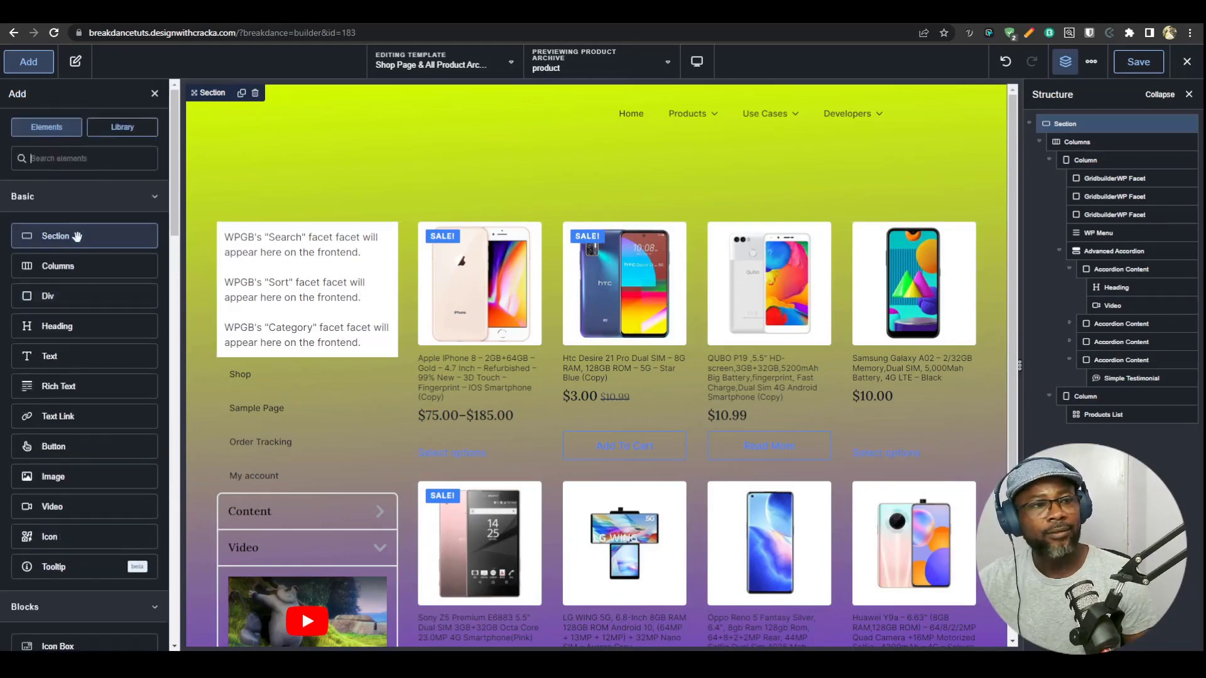
pyautogui.click(76, 236)
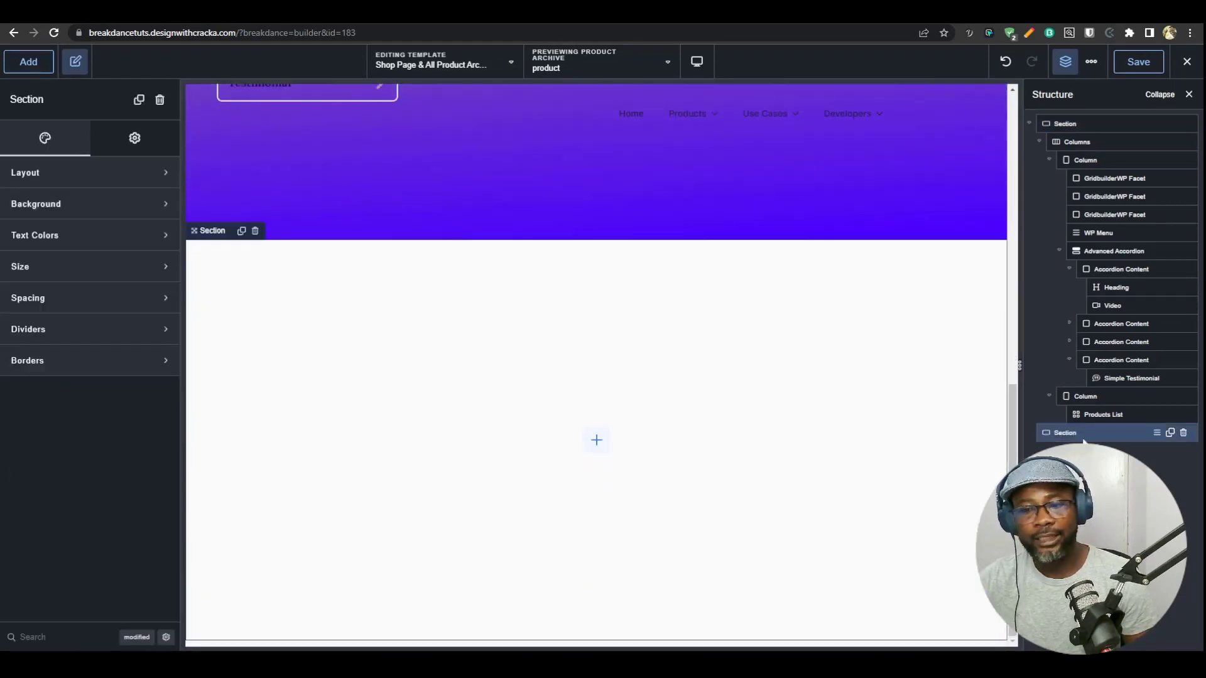
# - Set the new section's background type to gradient, apply the saved "lemon purple" gradient, and compare it with the section above
pyautogui.click(101, 211)
pyautogui.click(70, 280)
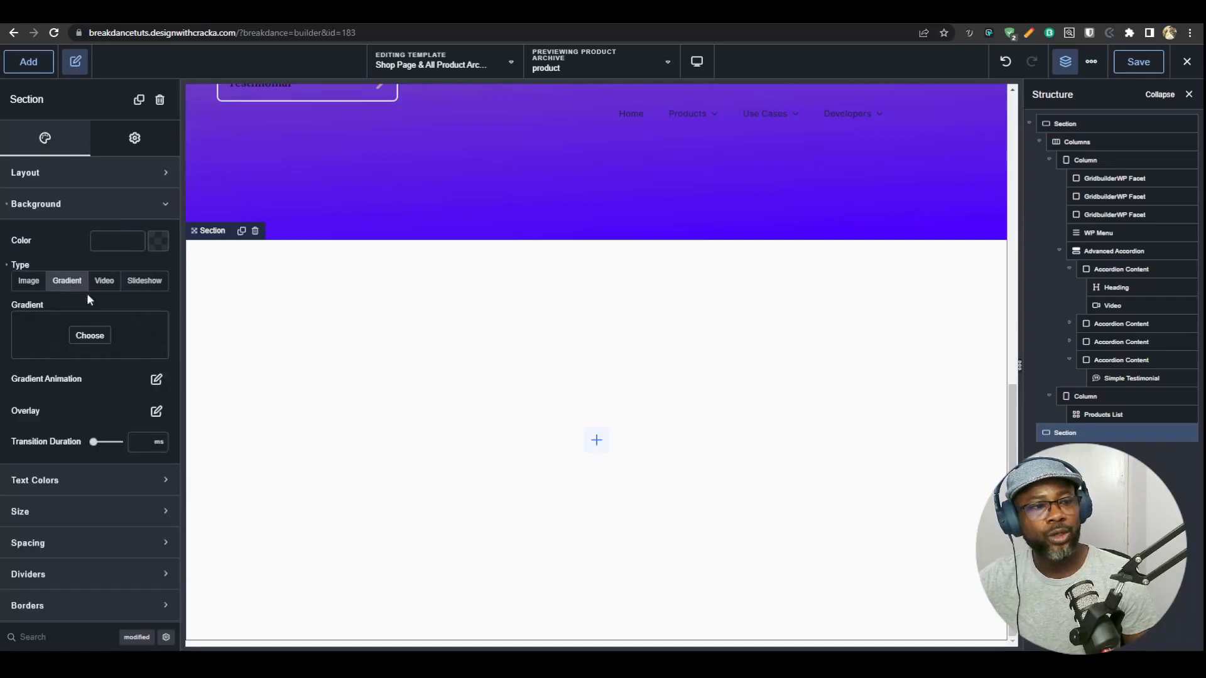
pyautogui.click(90, 336)
pyautogui.click(55, 595)
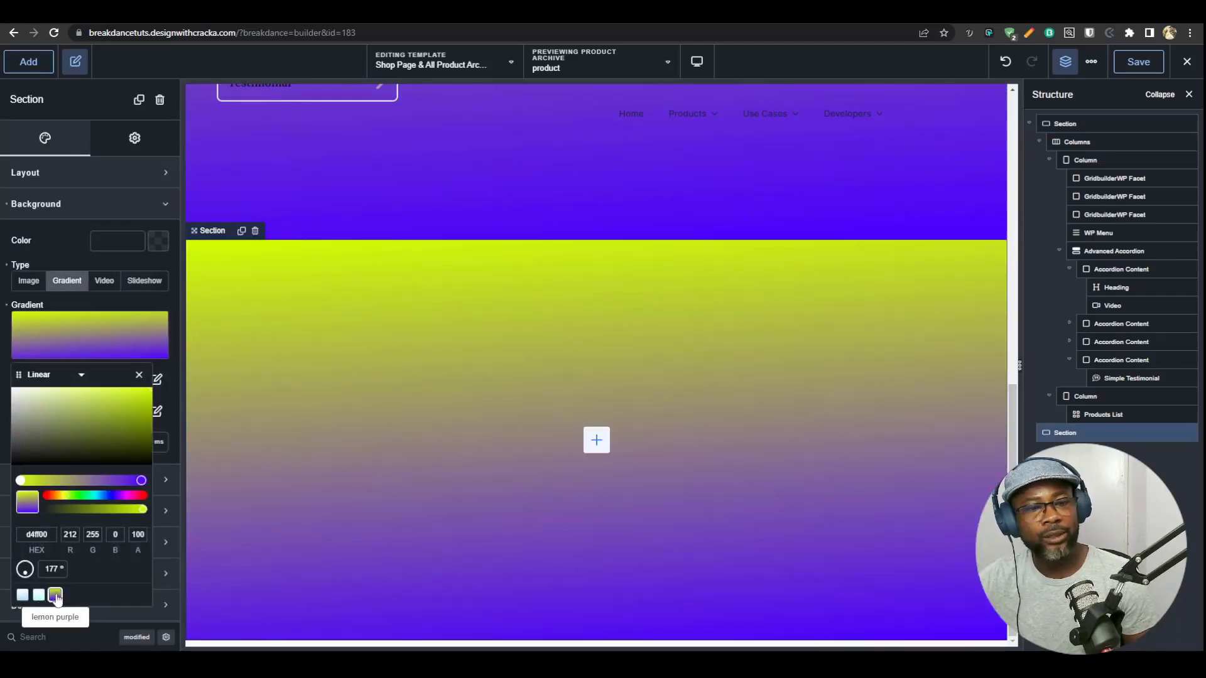
pyautogui.scroll(5, 880, 450)
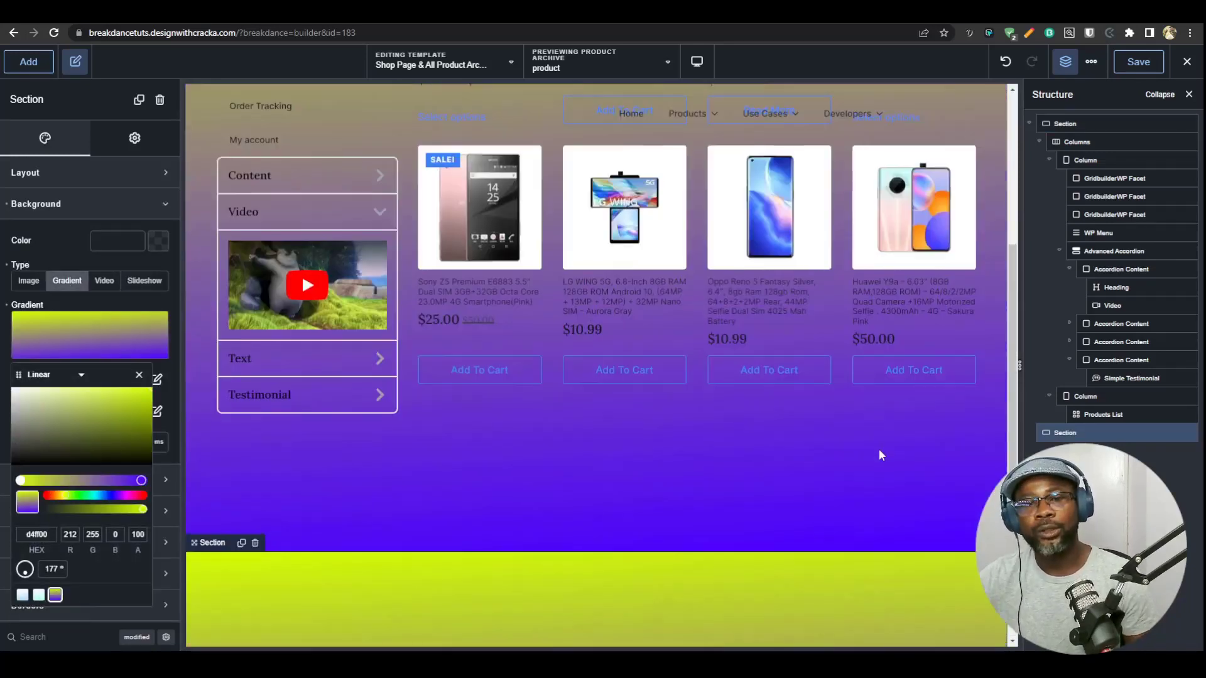
pyautogui.scroll(-5, 879, 448)
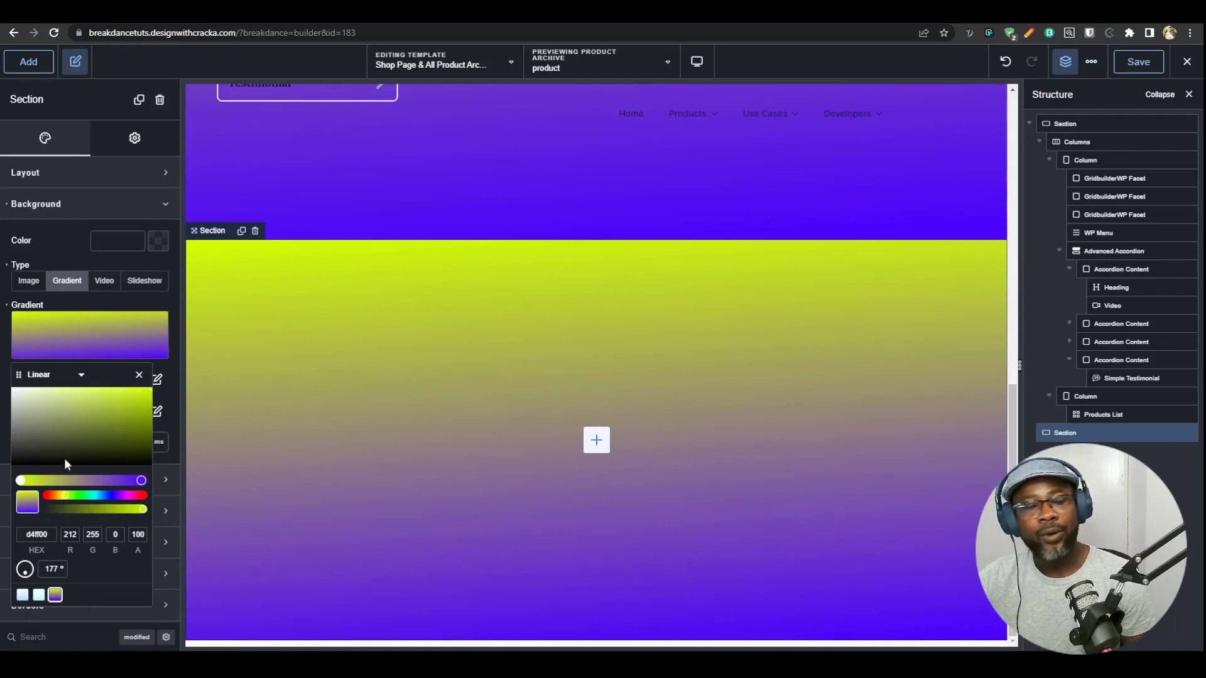
# - Try a dark red 771515 end stop on only the new section's gradient and reapply the saved "lemon purple" gradient
pyautogui.moveTo(142, 480)
pyautogui.mouseDown()
pyautogui.moveTo(105, 491)
pyautogui.moveTo(150, 485)
pyautogui.mouseUp()
pyautogui.moveTo(108, 444)
pyautogui.mouseDown()
pyautogui.moveTo(55, 423)
pyautogui.moveTo(93, 389)
pyautogui.moveTo(95, 441)
pyautogui.moveTo(151, 409)
pyautogui.moveTo(2, 403)
pyautogui.moveTo(126, 428)
pyautogui.mouseUp()
pyautogui.scroll(5, 579, 320)
pyautogui.scroll(-2, 502, 360)
pyautogui.scroll(-3, 592, 460)
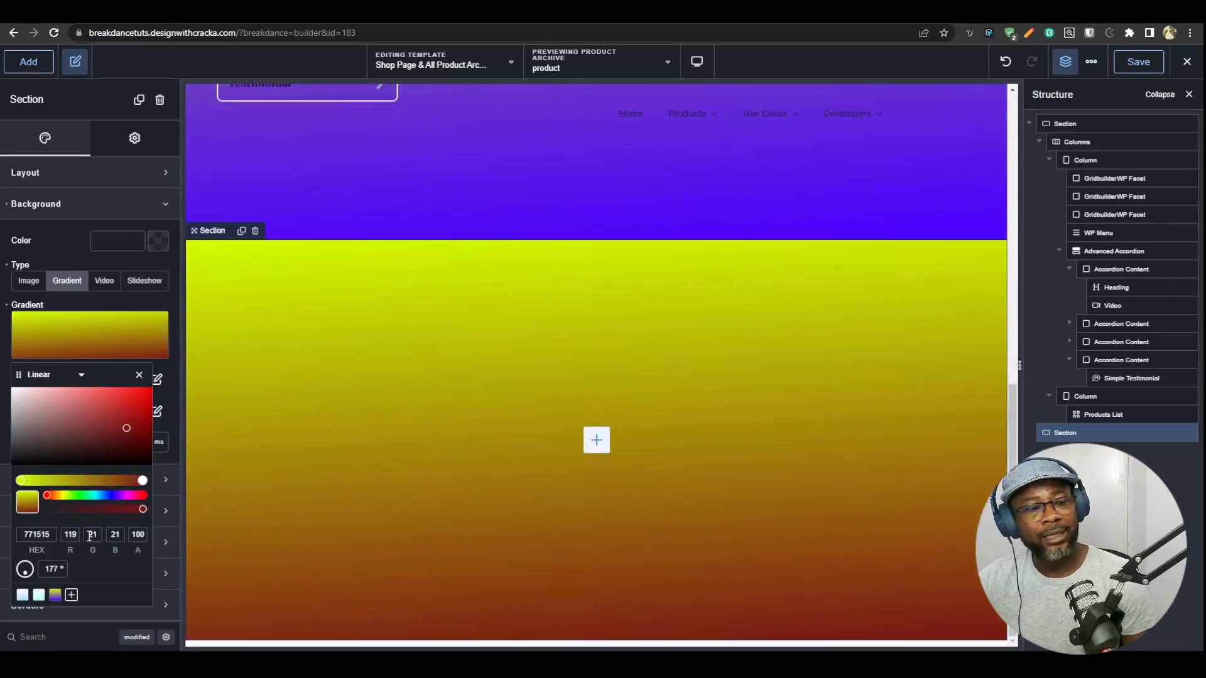
pyautogui.click(55, 595)
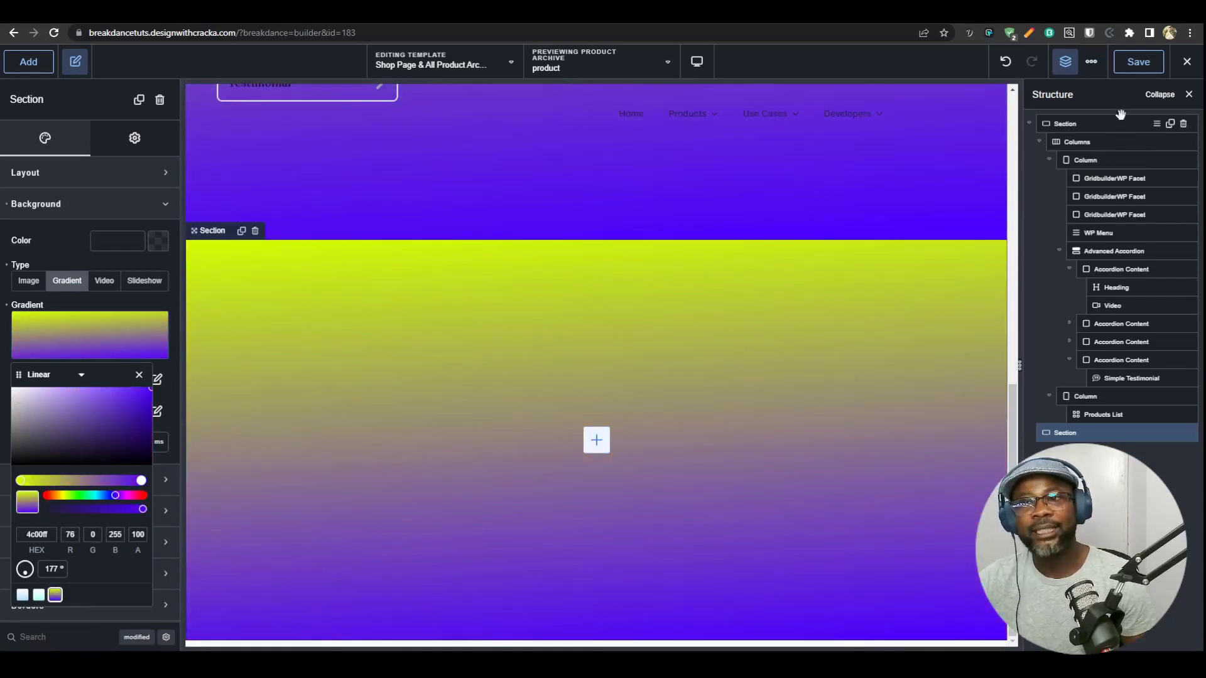
# - In the global colour palette, change the "lemon purple" gradient's purple stop to pink and check both sections using it
pyautogui.click(1091, 61)
pyautogui.click(1108, 91)
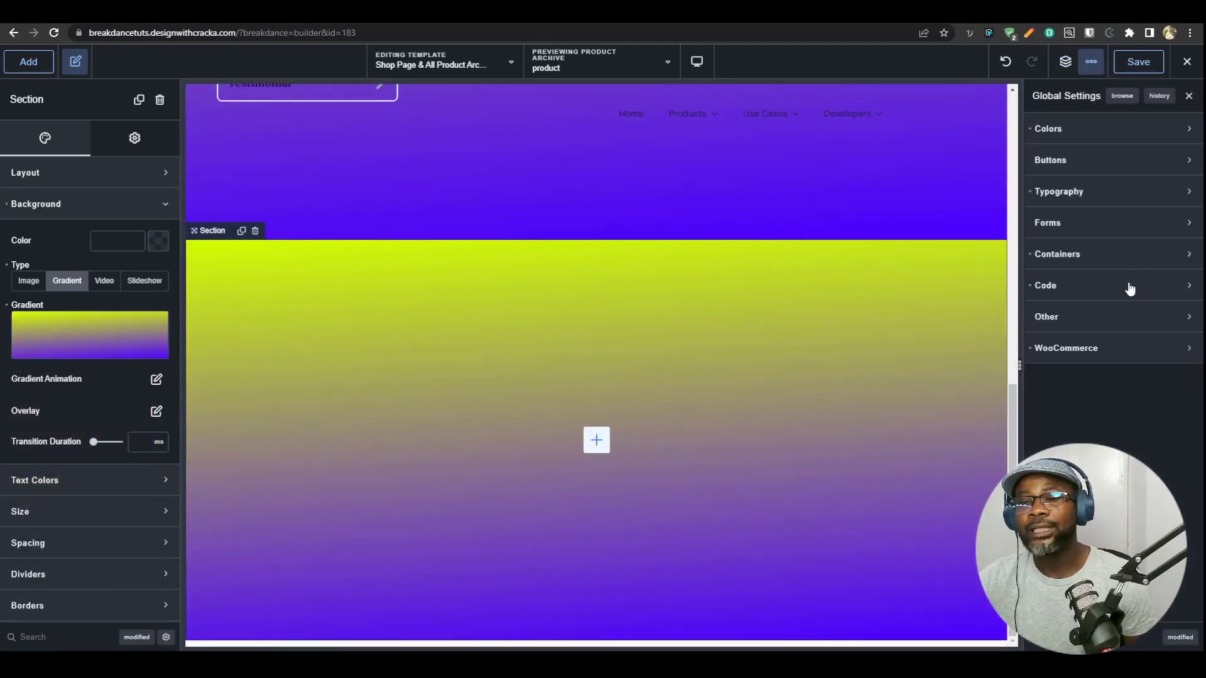
pyautogui.click(1109, 133)
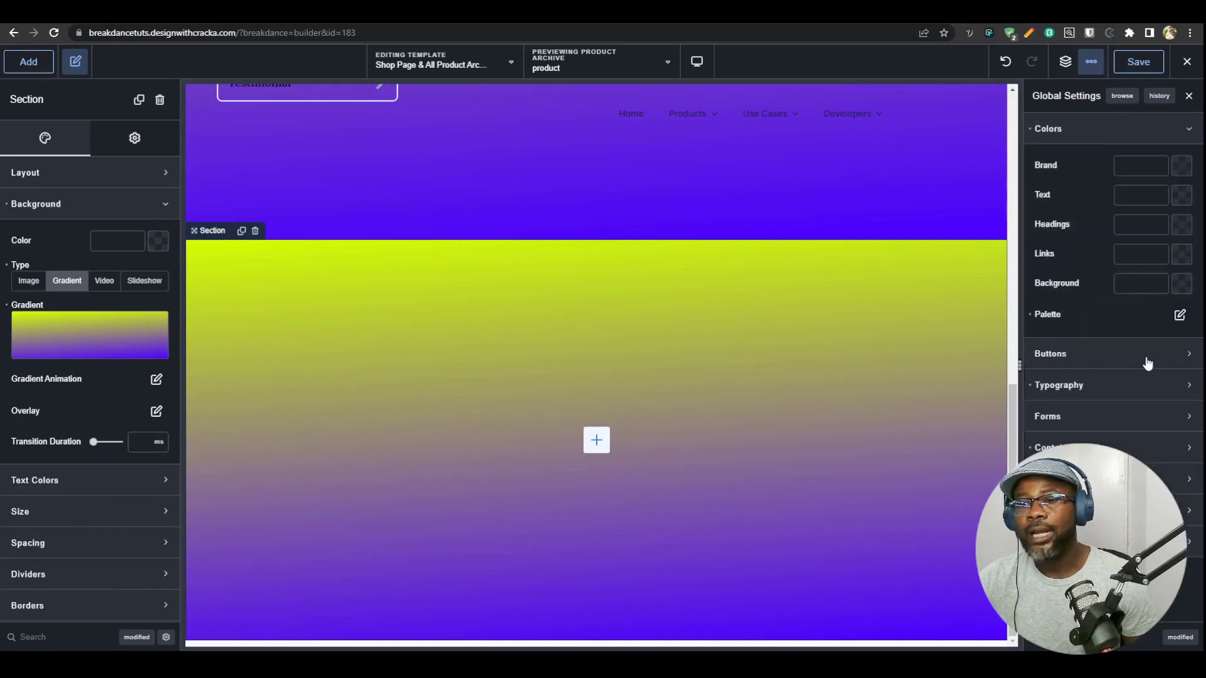
pyautogui.click(1180, 315)
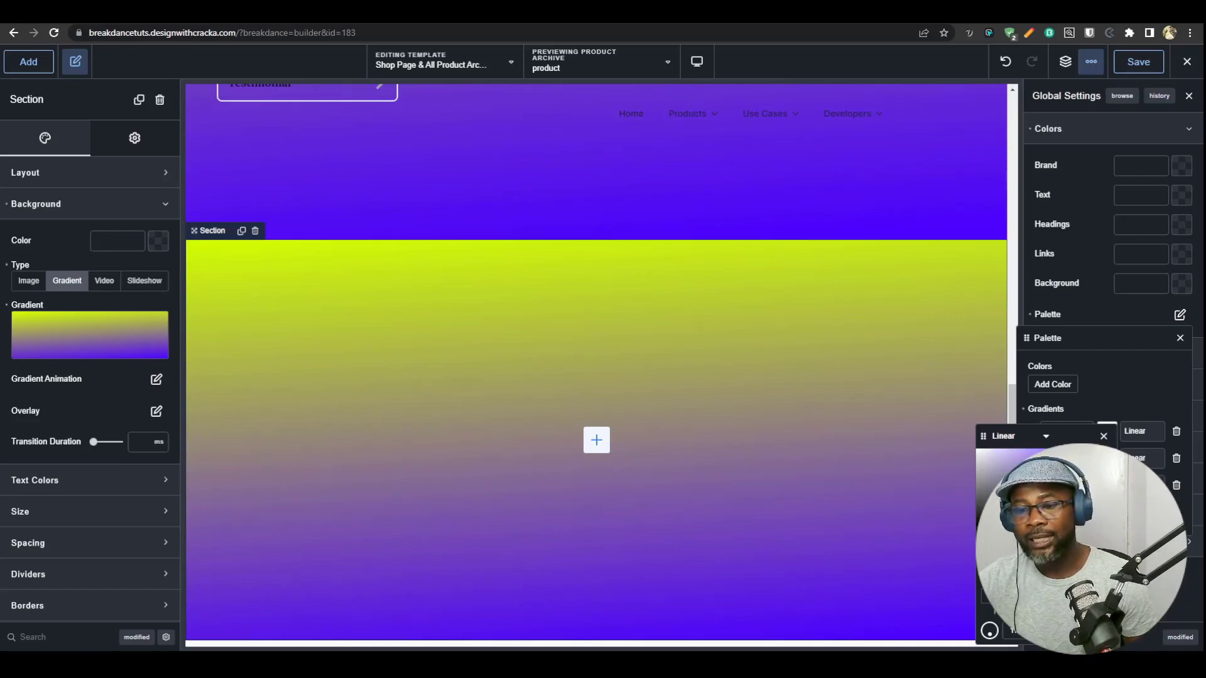
pyautogui.moveTo(1073, 560); pyautogui.dragTo(1104, 560)
pyautogui.scroll(8, 867, 377)
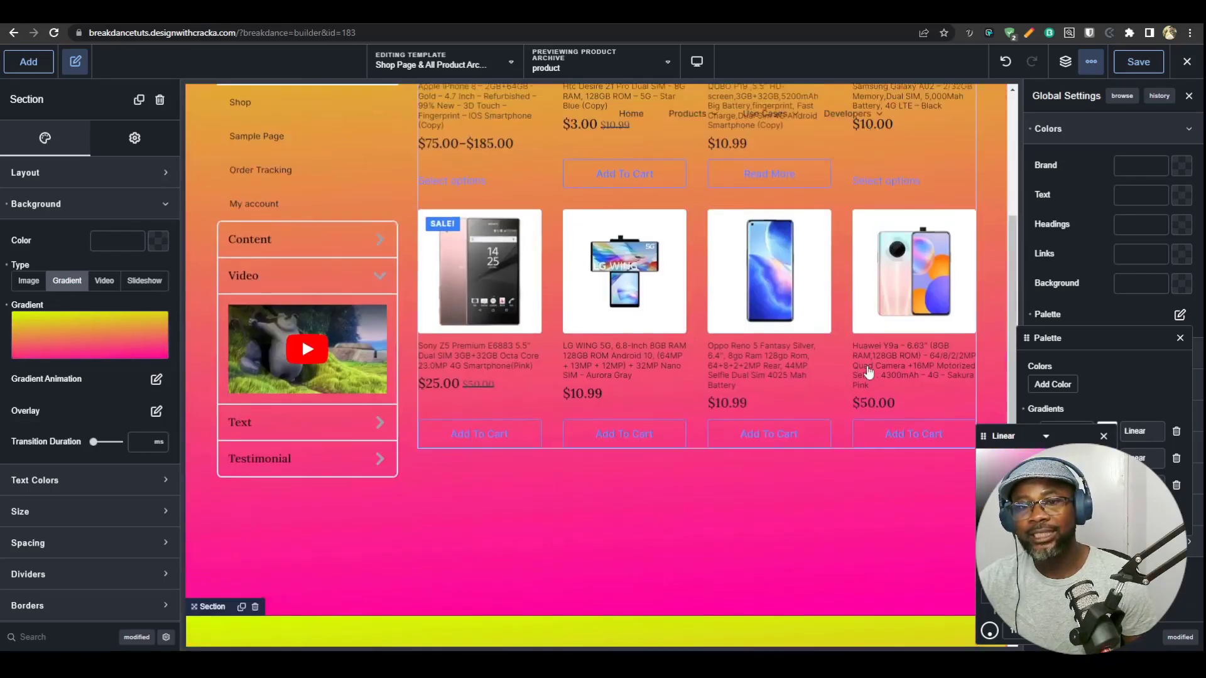
pyautogui.scroll(-8, 873, 377)
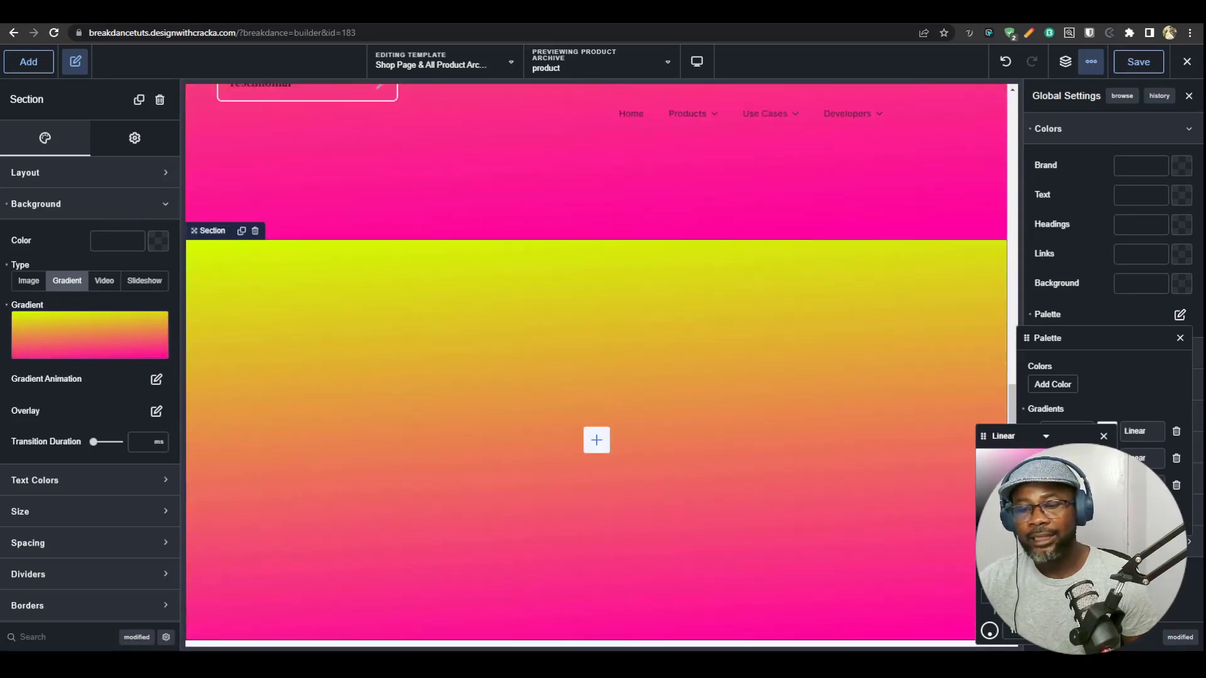
# - In the global palette, change the "lemon purple" gradient's yellow stop to light blue and compare both sections that use it
pyautogui.moveTo(1009, 551); pyautogui.dragTo(1051, 551)
pyautogui.scroll(6, 875, 377)
pyautogui.scroll(3, 875, 376)
pyautogui.scroll(-4, 875, 375)
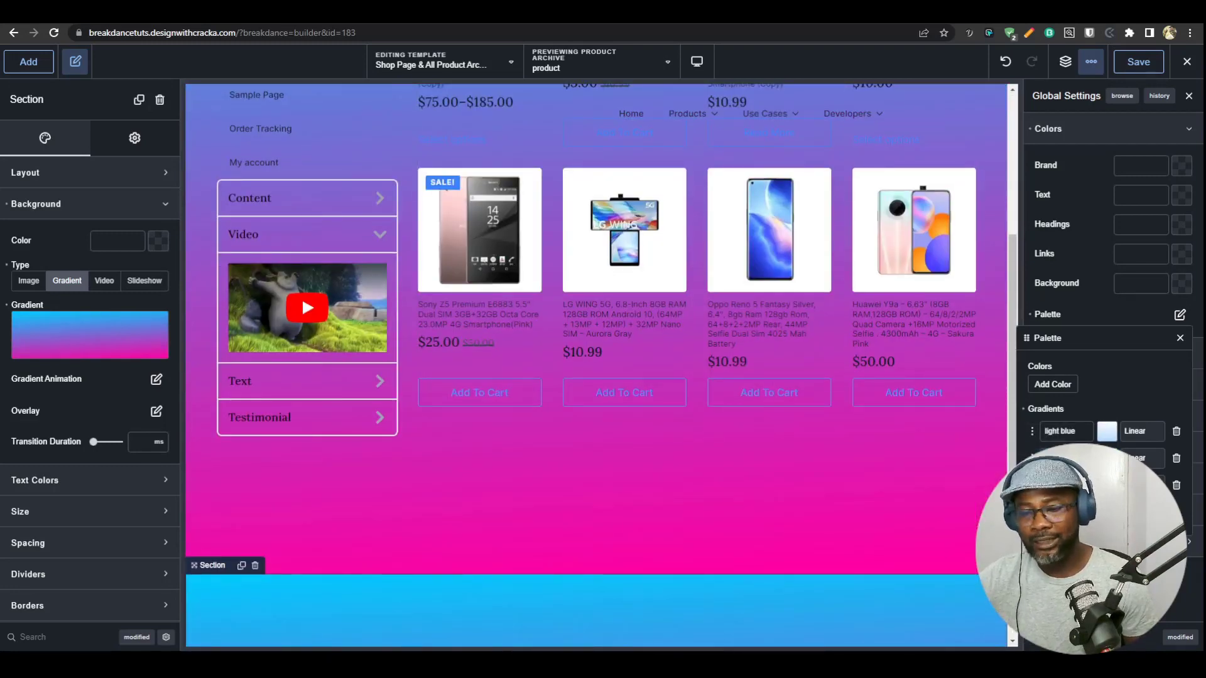
pyautogui.scroll(-4, 865, 475)
pyautogui.scroll(-2, 865, 481)
pyautogui.scroll(7, 878, 526)
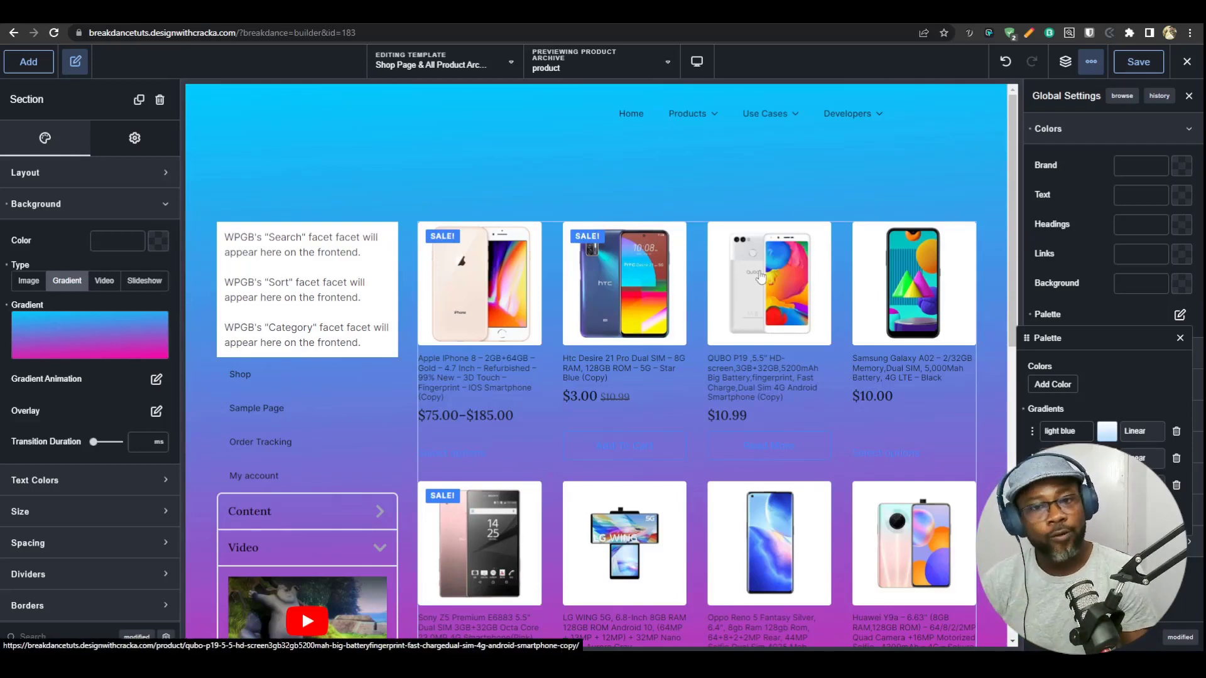
pyautogui.scroll(-10, 762, 271)
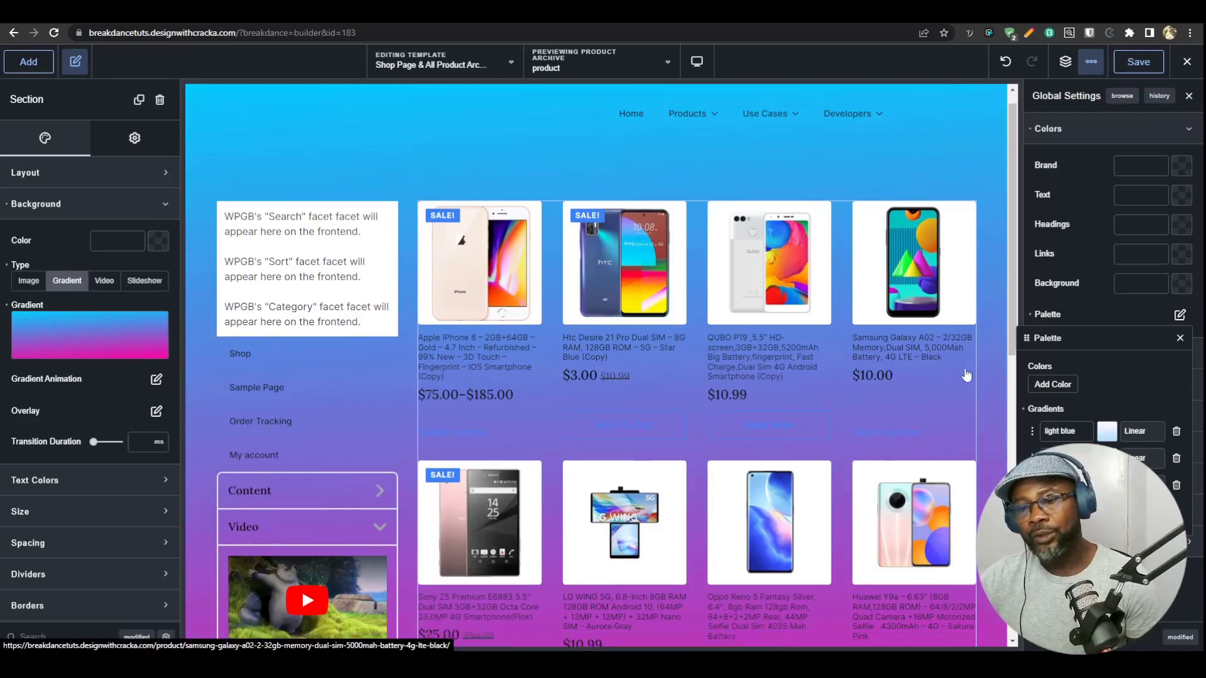
pyautogui.scroll(-1, 933, 435)
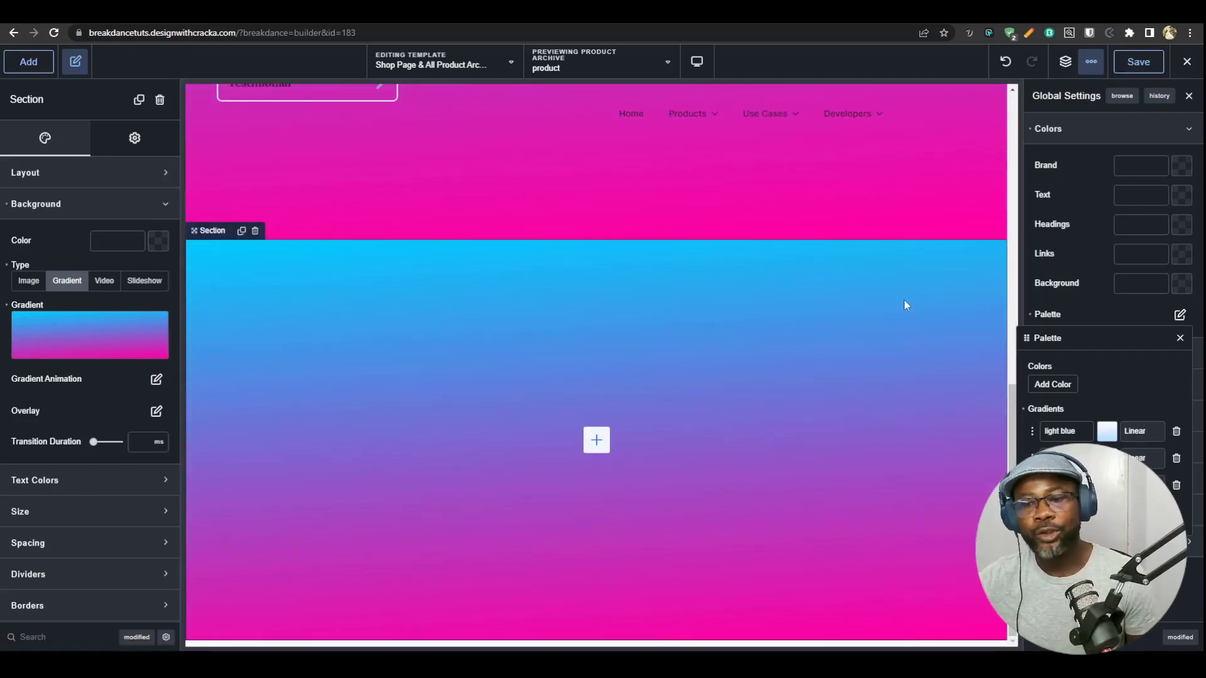
pyautogui.scroll(10, 905, 301)
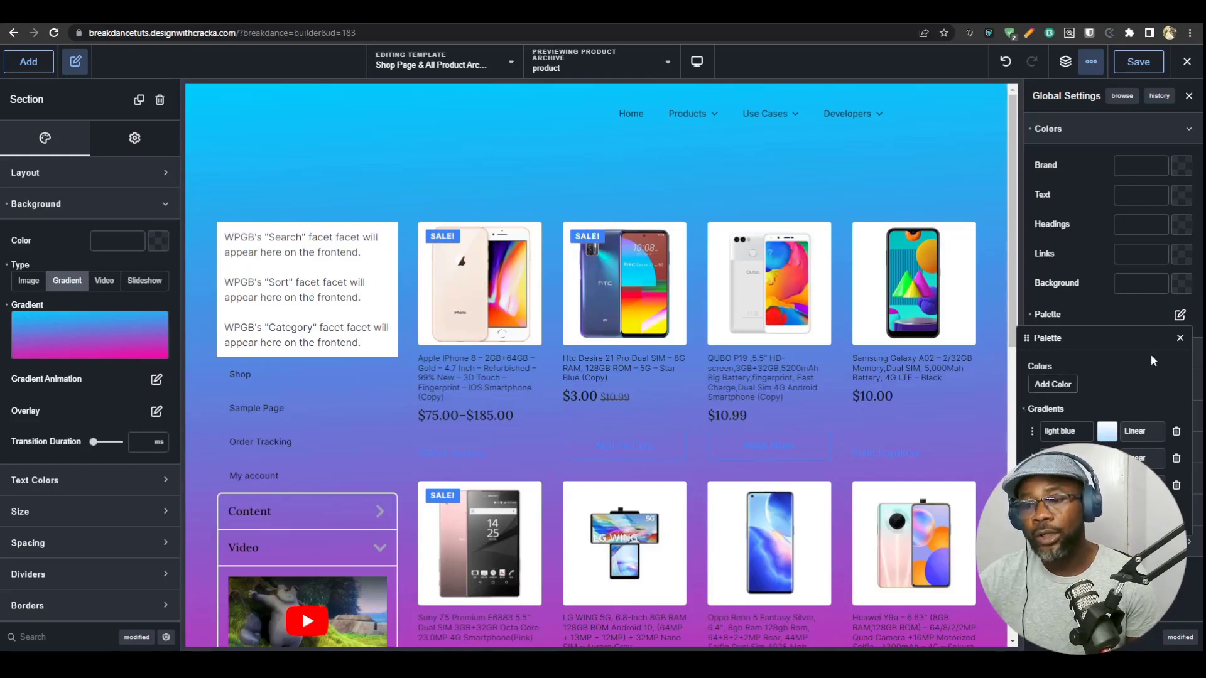
# - Close the palette editor and look through the global typography settings
pyautogui.click(1180, 340)
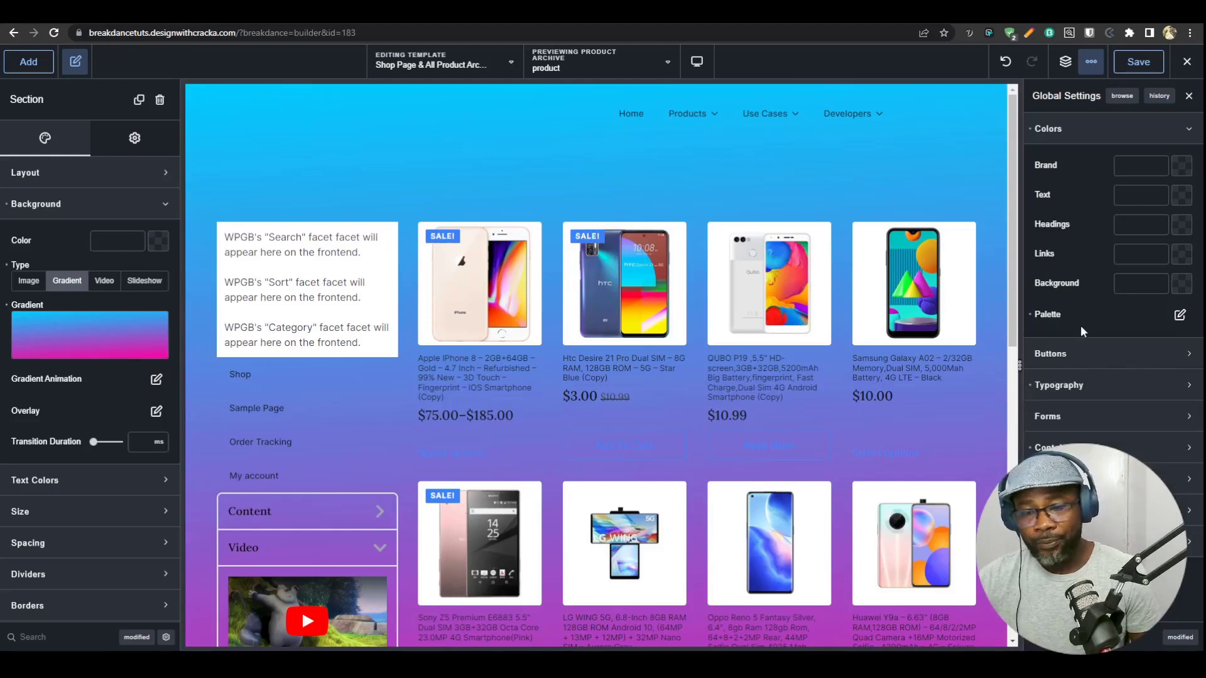
pyautogui.click(1131, 388)
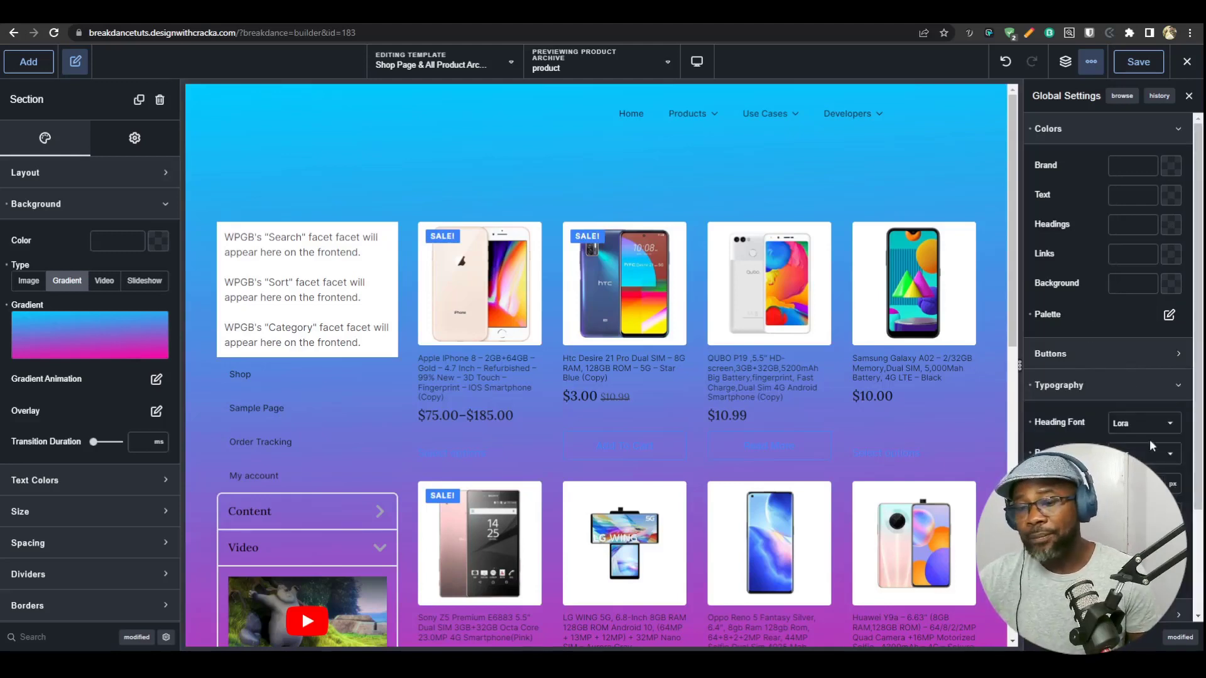
pyautogui.scroll(-2, 1150, 443)
pyautogui.scroll(2, 1135, 447)
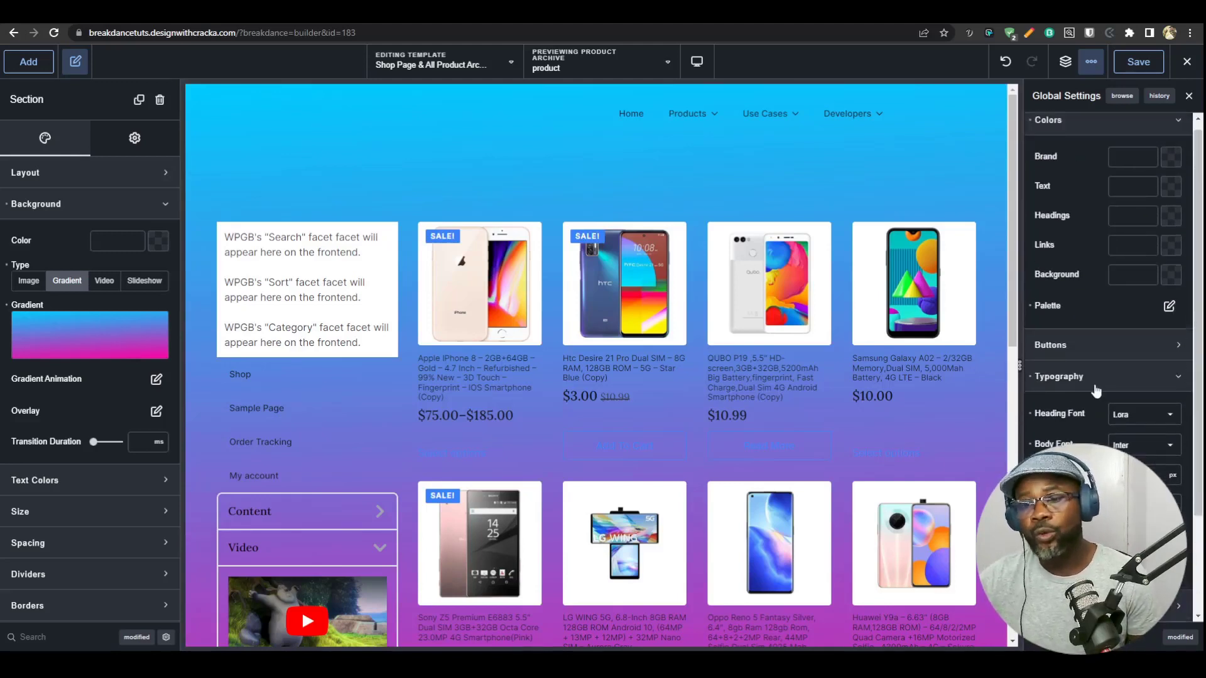
pyautogui.click(1097, 389)
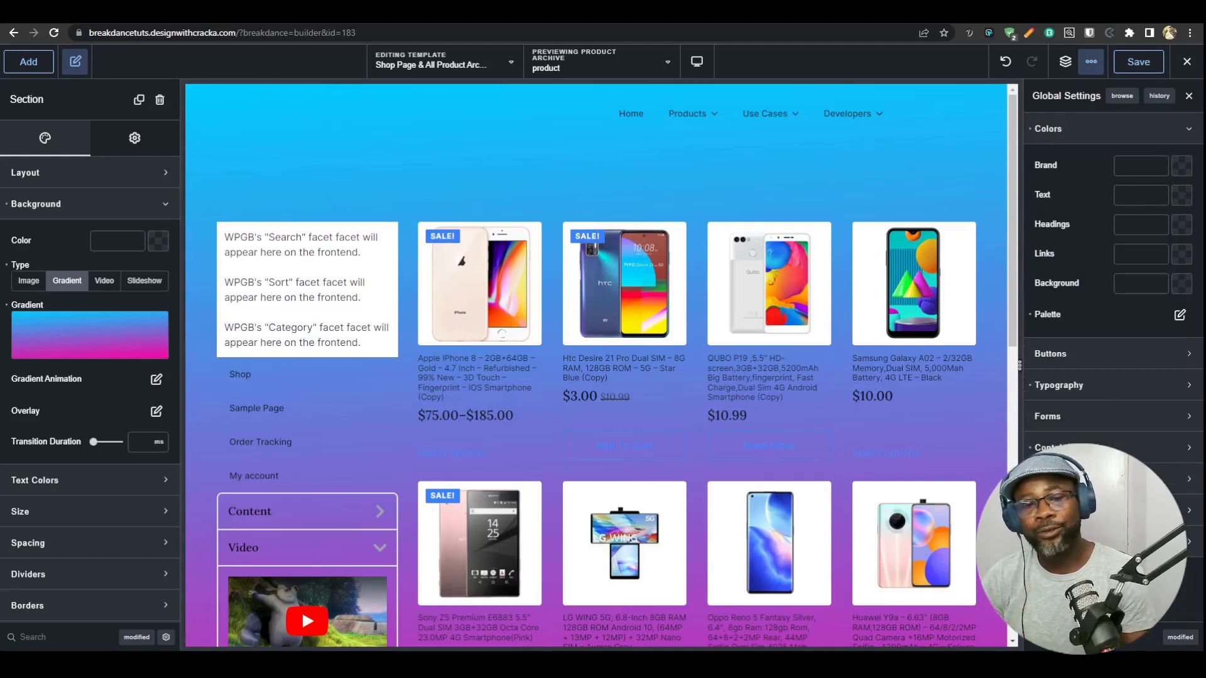
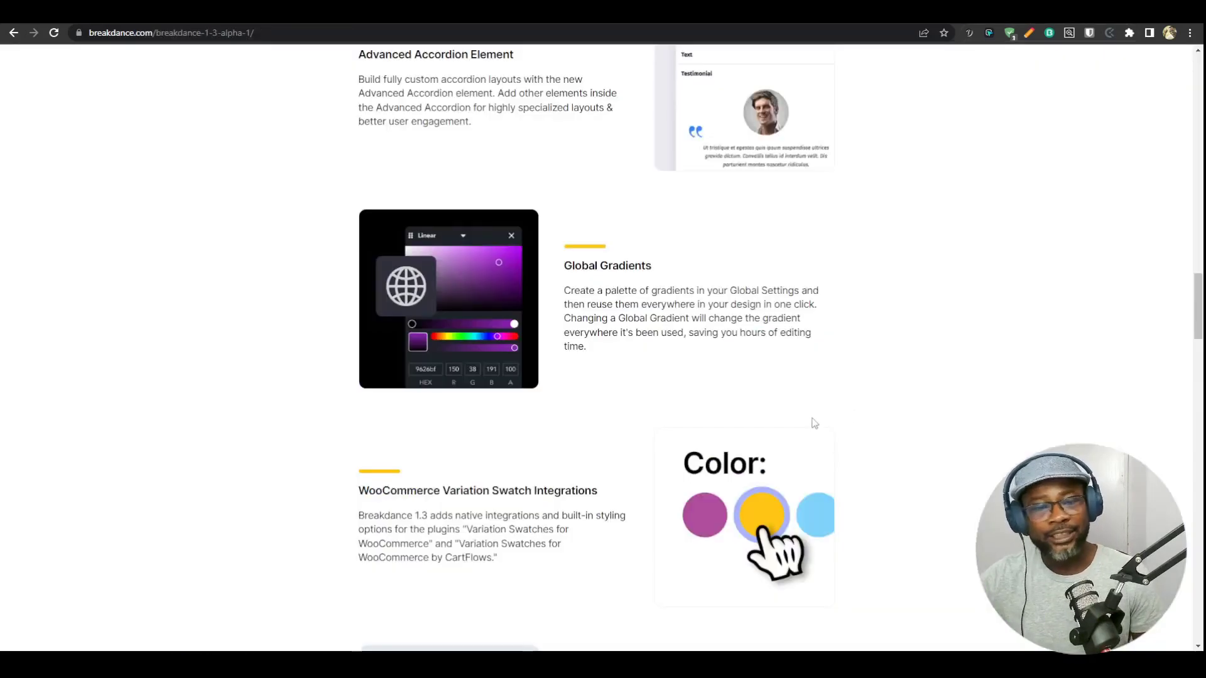
# - Read the WooCommerce Variation Swatch Integrations note on the Breakdance 1.3 page and open the site's WordPress plugins list
pyautogui.scroll(-4, 813, 423)
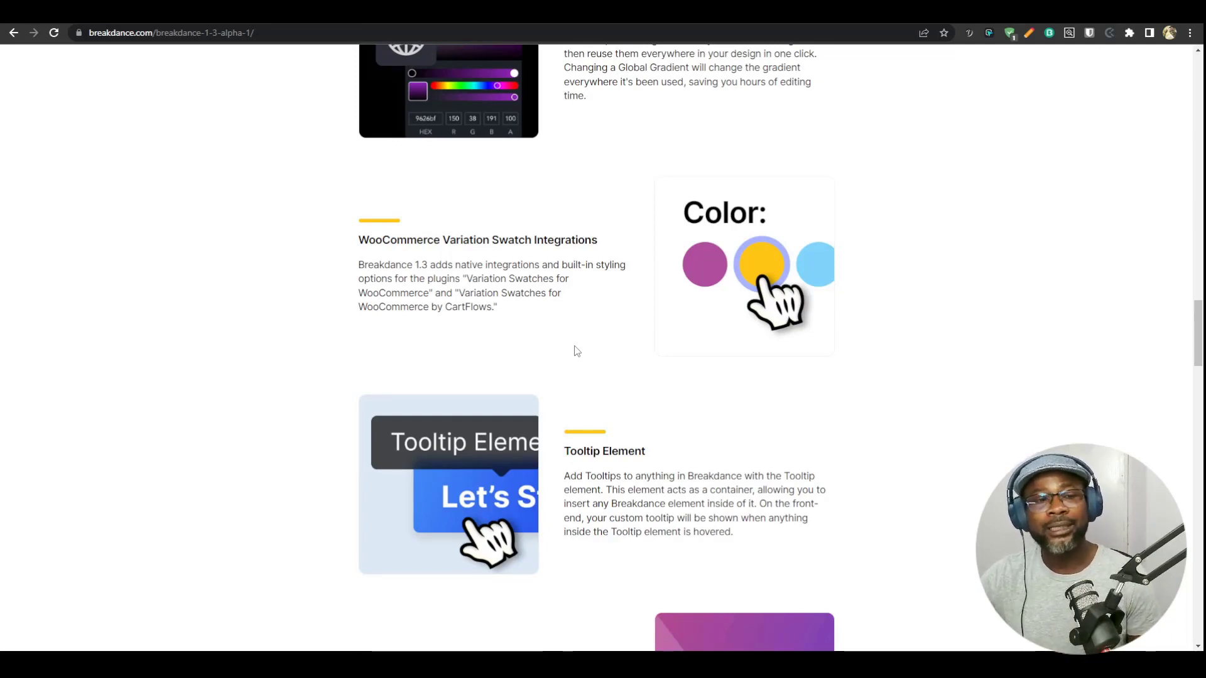
pyautogui.click(584, 13)
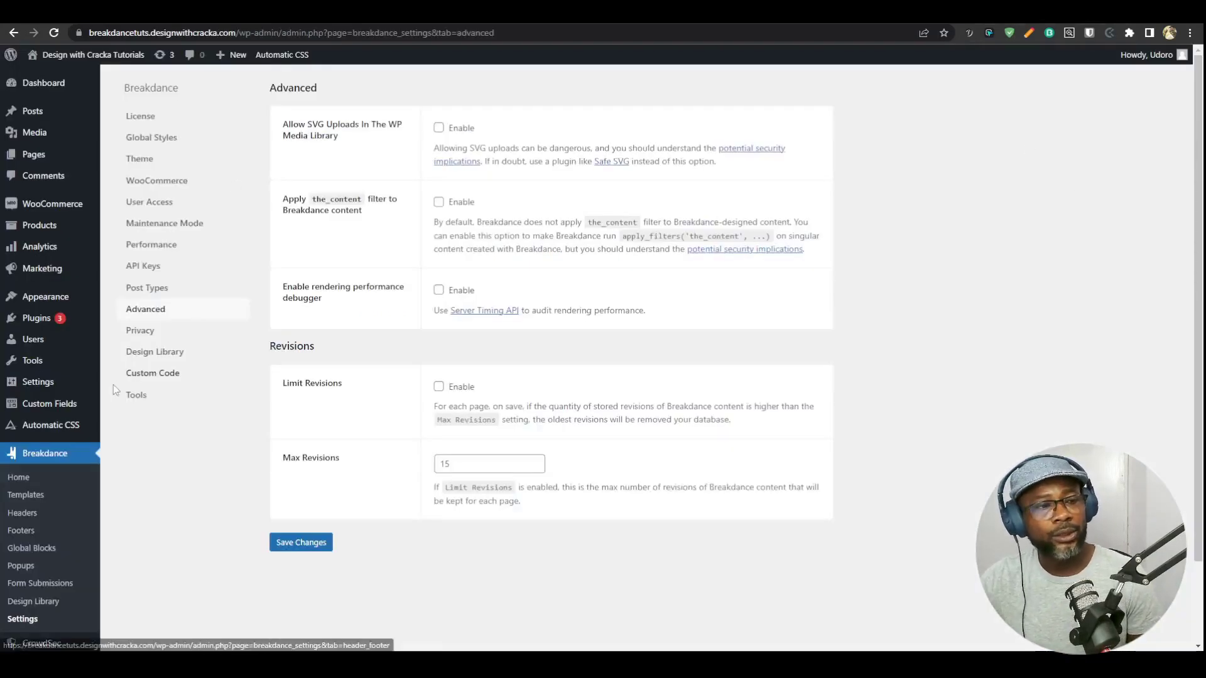
pyautogui.click(30, 321)
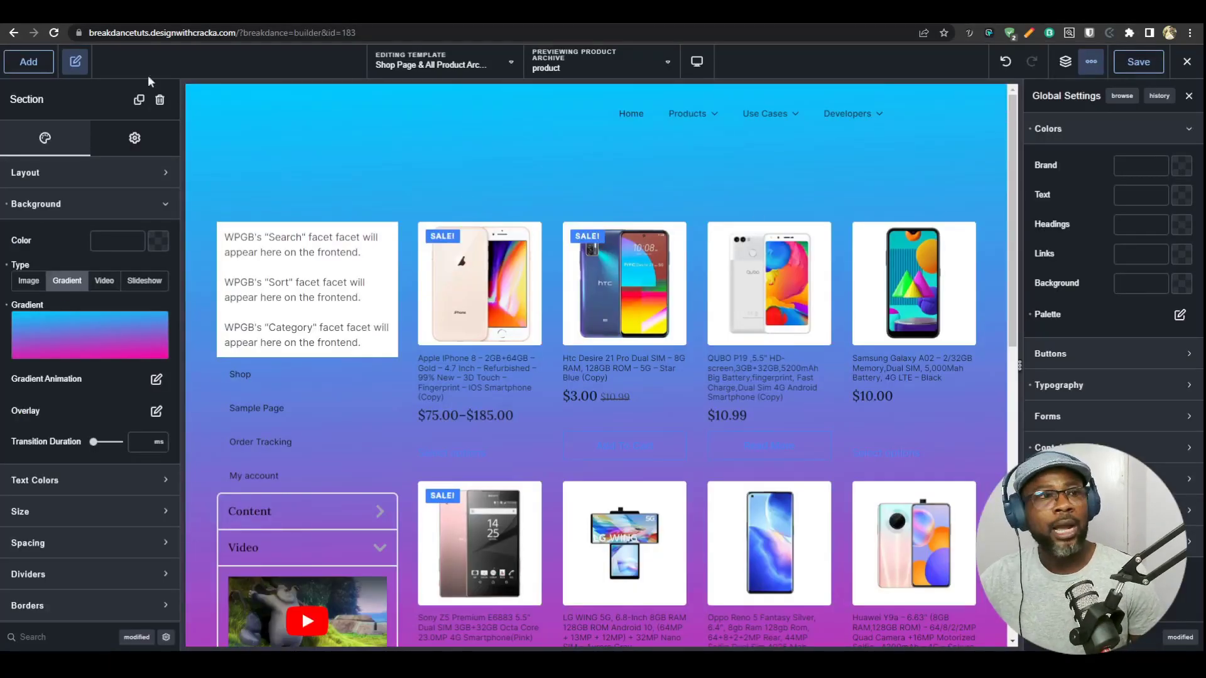
# - Reload the builder without saving the gradient changes and switch to editing the Single Product template
pyautogui.click(54, 33)
pyautogui.click(659, 103)
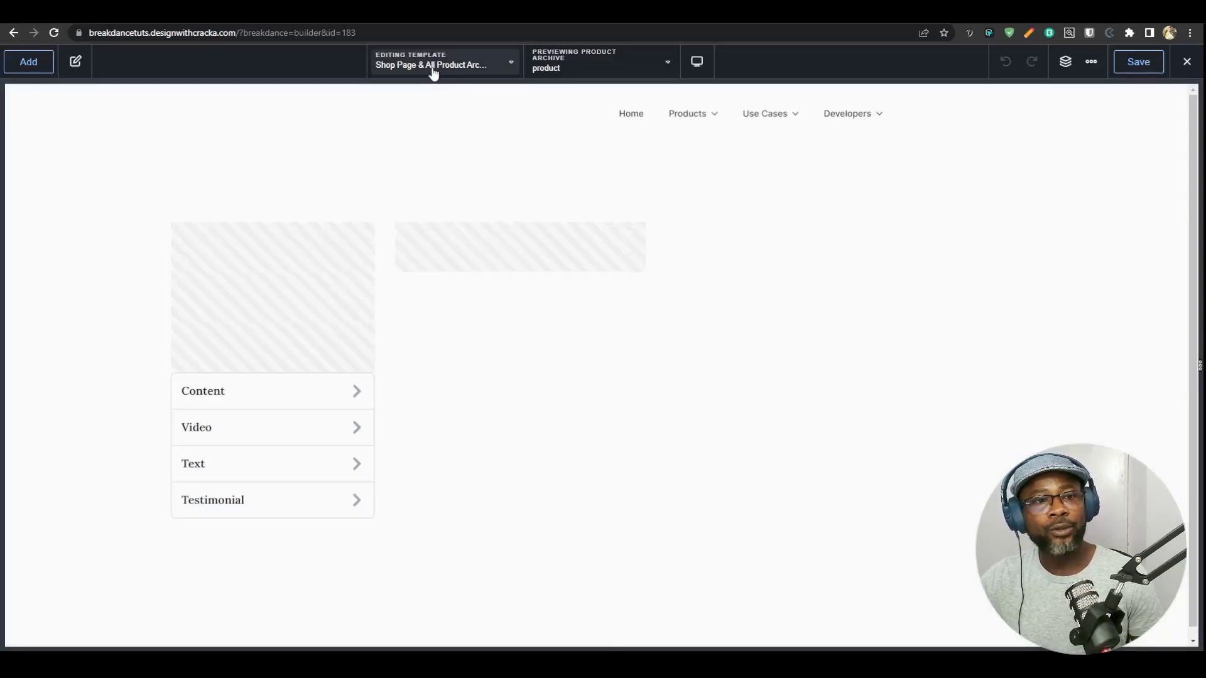
pyautogui.click(433, 69)
pyautogui.click(493, 162)
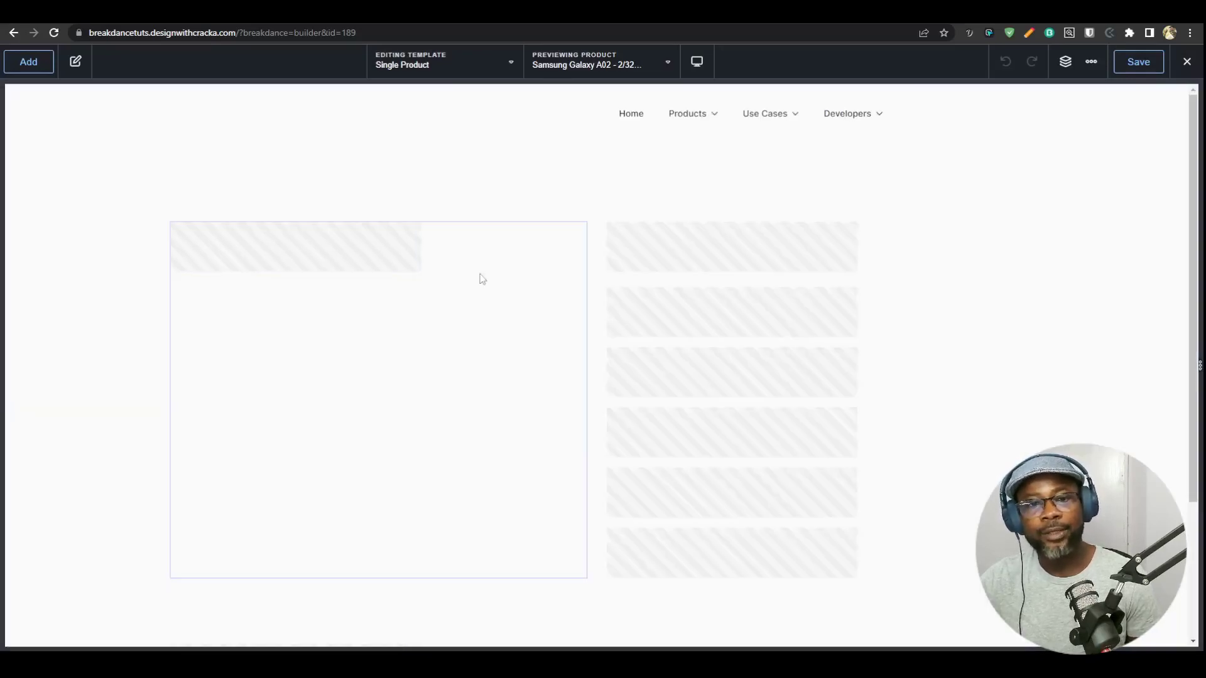
# - Examine the Single Product template's image and detail columns, including the colour and size swatches
pyautogui.click(900, 289)
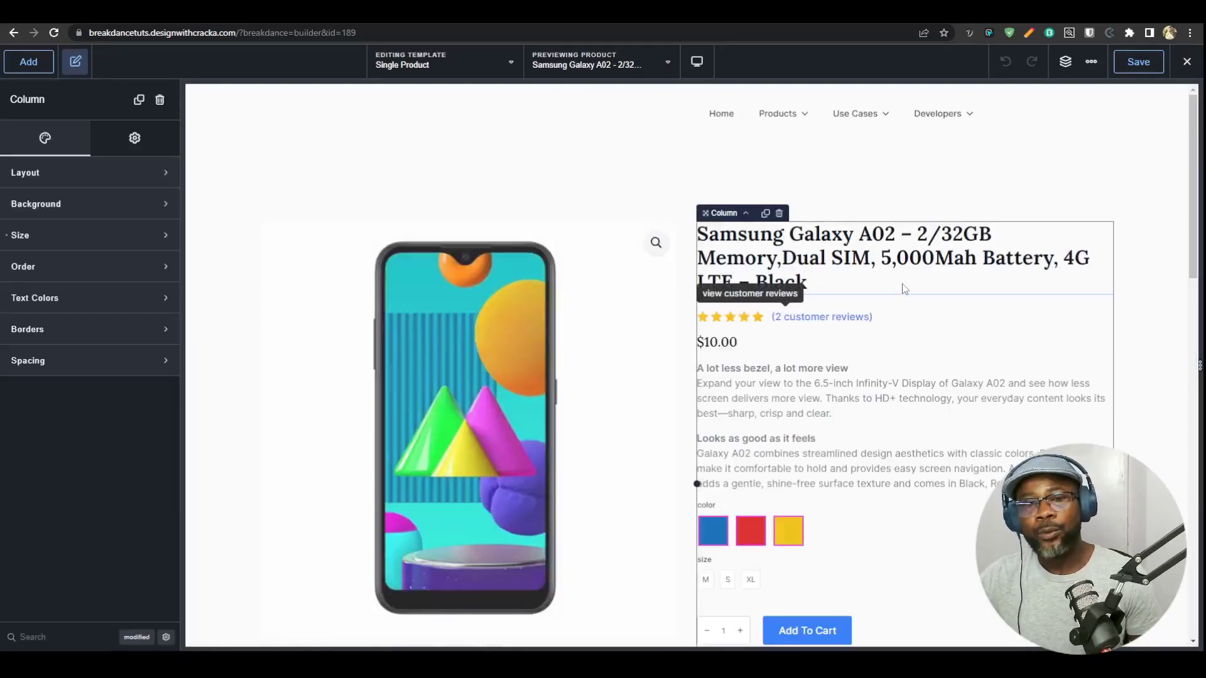
pyautogui.click(622, 288)
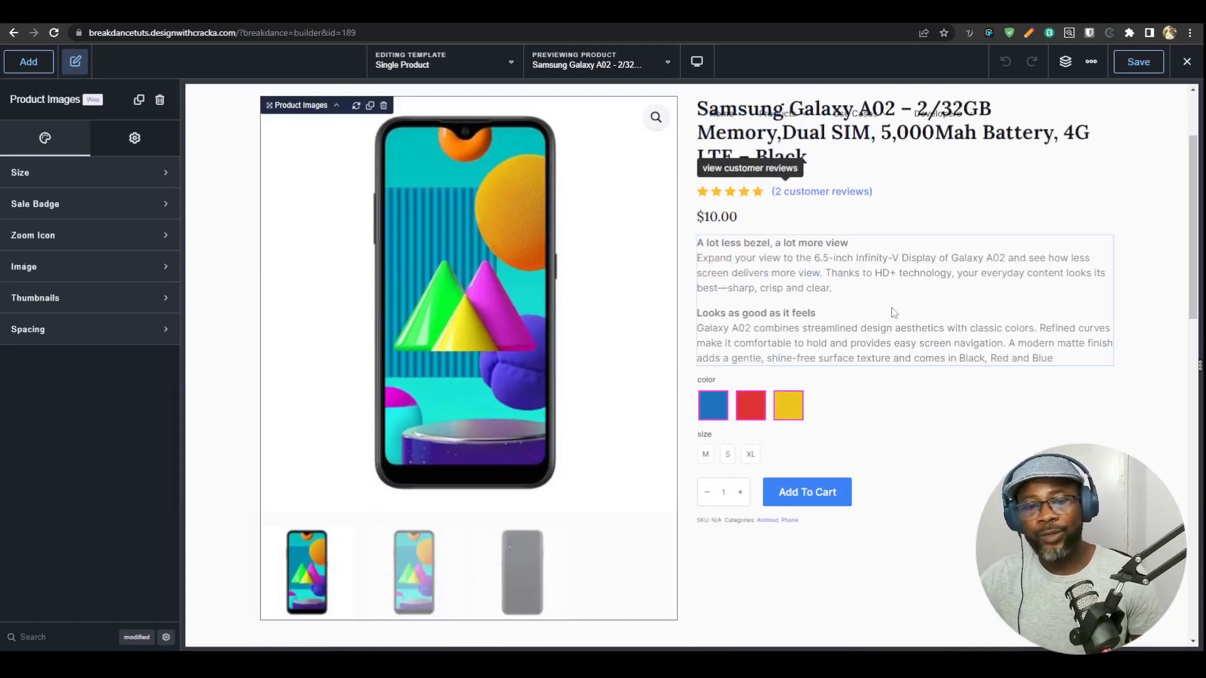
pyautogui.click(1064, 275)
pyautogui.click(1018, 332)
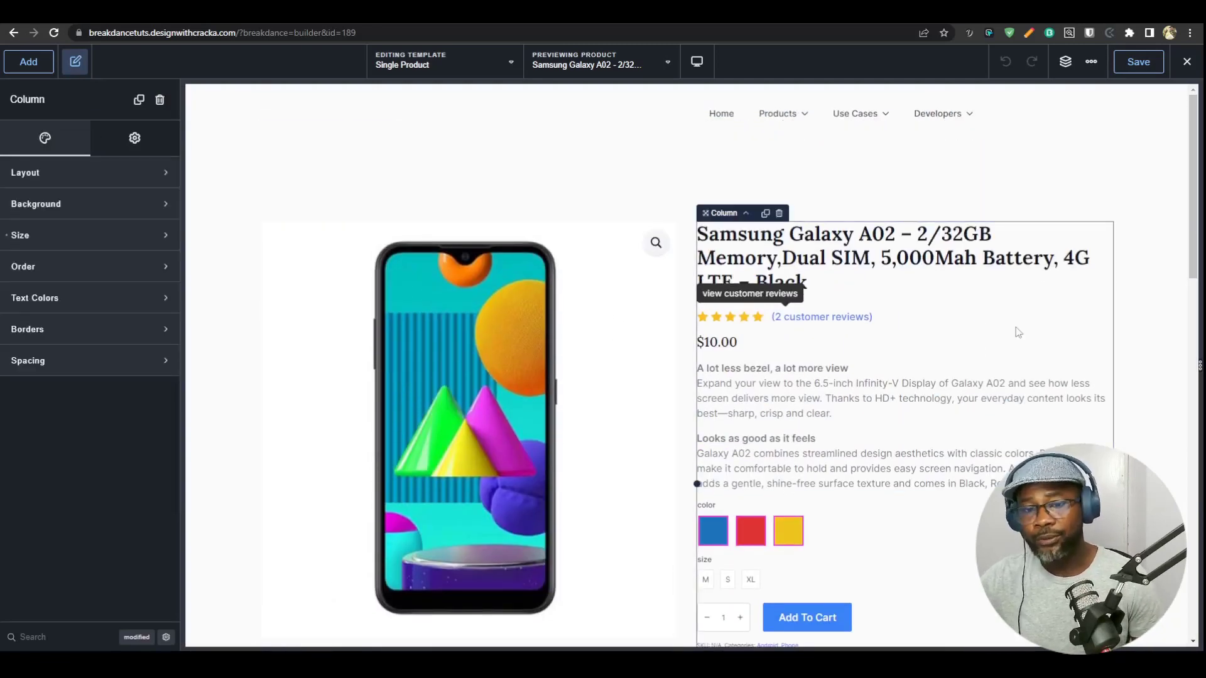
pyautogui.scroll(-3, 983, 336)
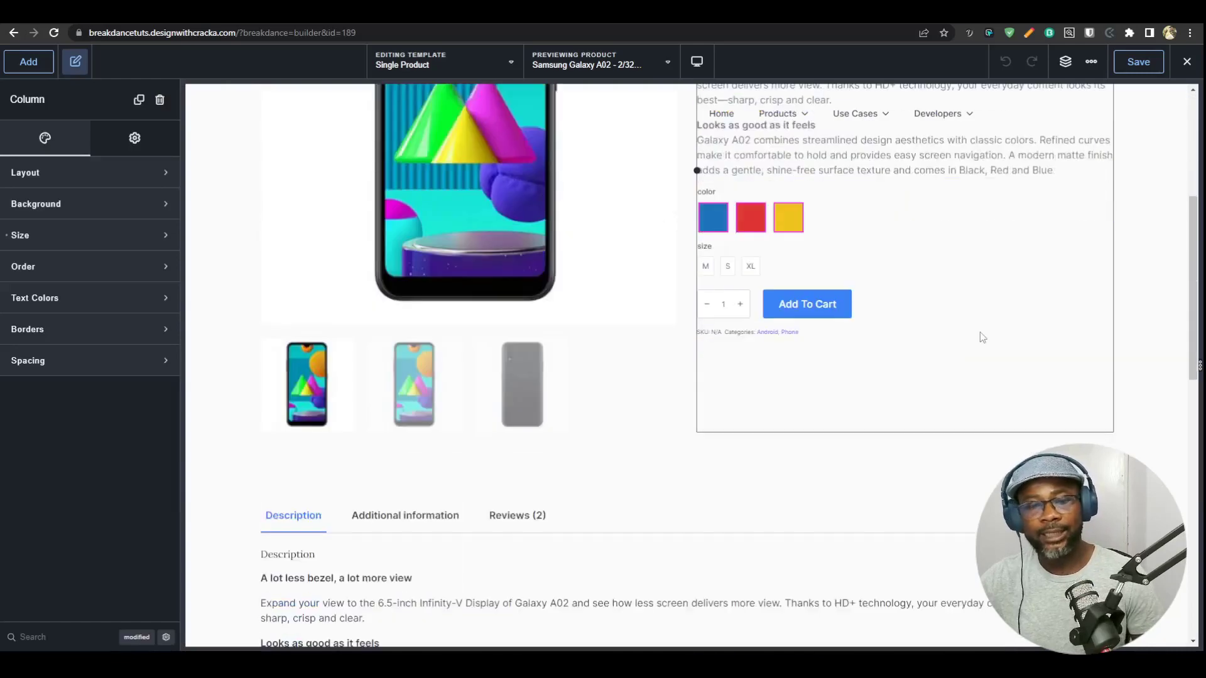
pyautogui.scroll(3, 983, 336)
# - Show the template's structure tree and inspect the ProductBuilder, Columns and Product Images elements
pyautogui.click(1065, 61)
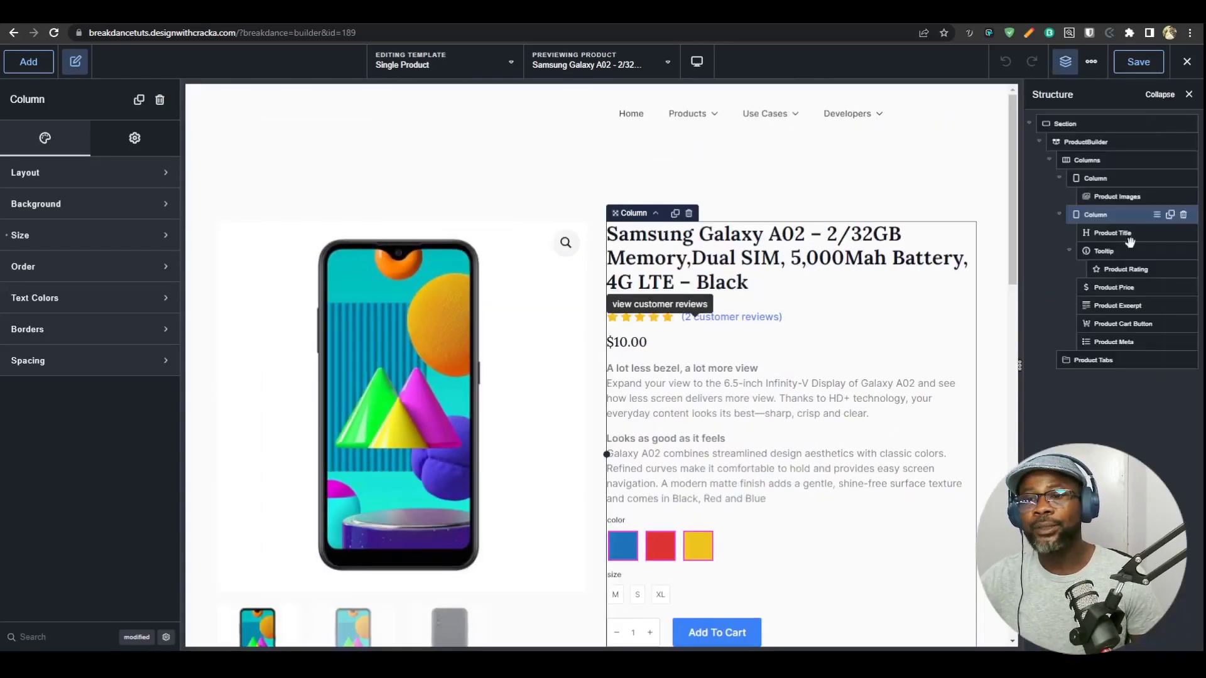
pyautogui.click(1086, 142)
pyautogui.click(1087, 161)
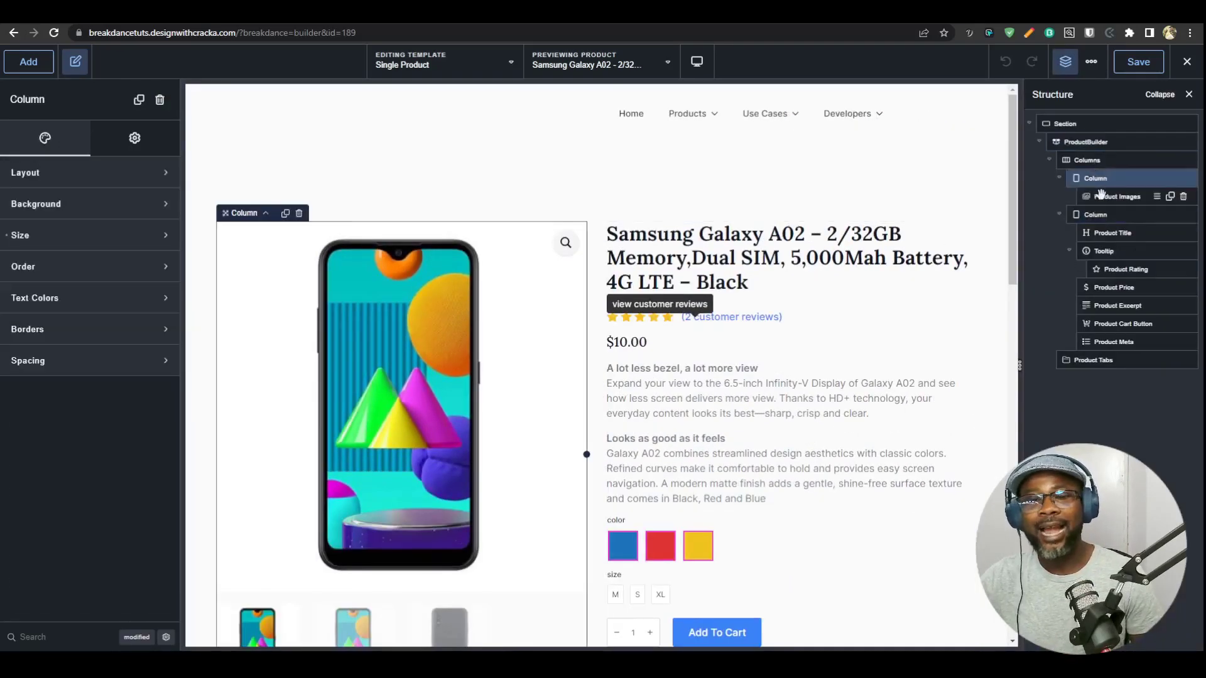
pyautogui.click(1117, 197)
# - Try the Product Price element below the product excerpt and move it to the top of the details column, above the title
pyautogui.click(1111, 287)
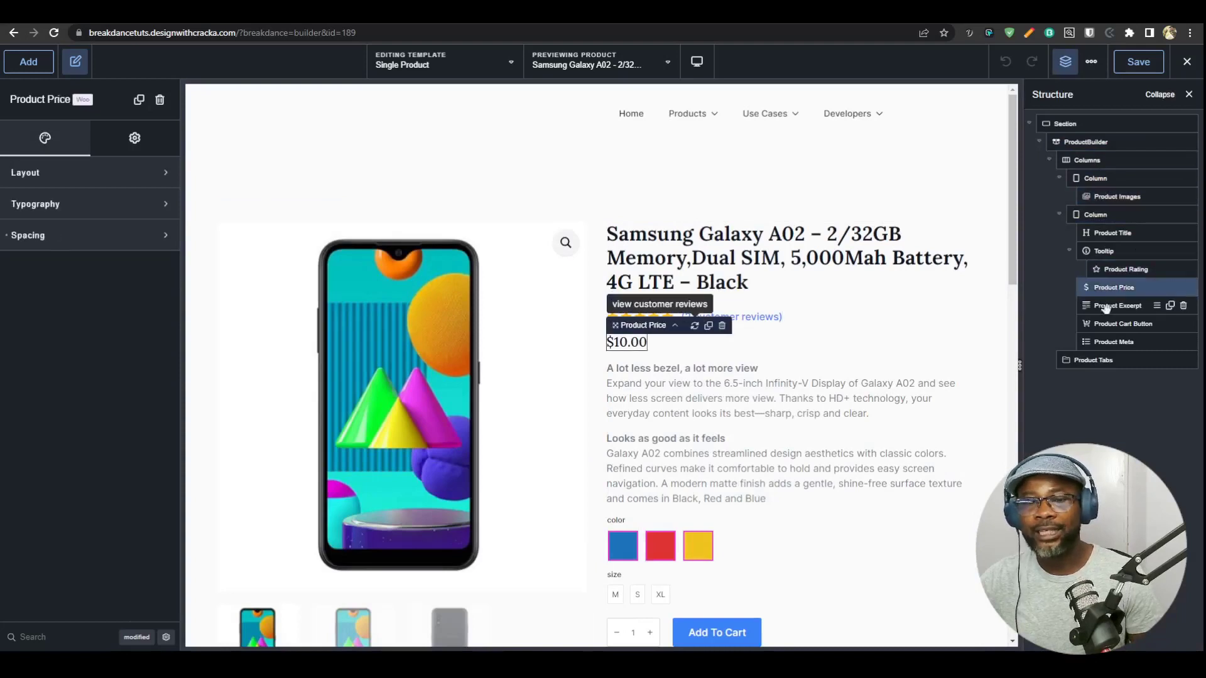
pyautogui.moveTo(1096, 287); pyautogui.dragTo(627, 576)
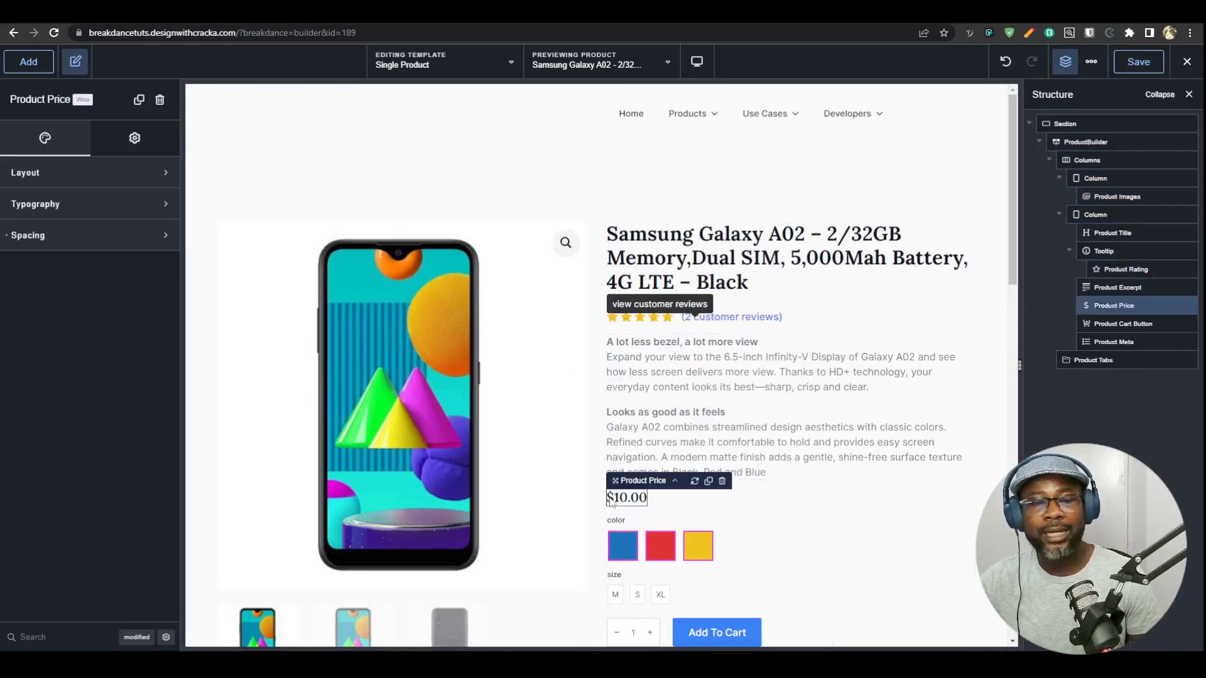
pyautogui.moveTo(613, 481); pyautogui.dragTo(754, 270)
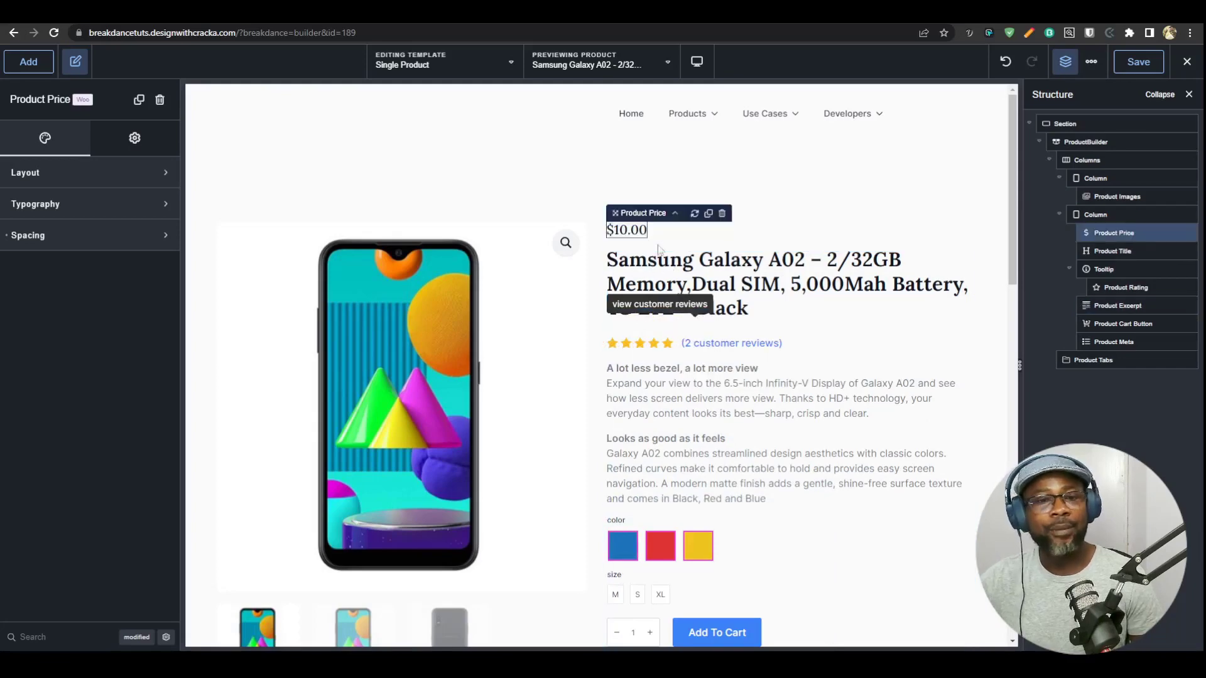
# - Inspect the customer reviews tooltip, open the Samsung Galaxy A02 product on the front end and try its colour swatches
pyautogui.click(741, 353)
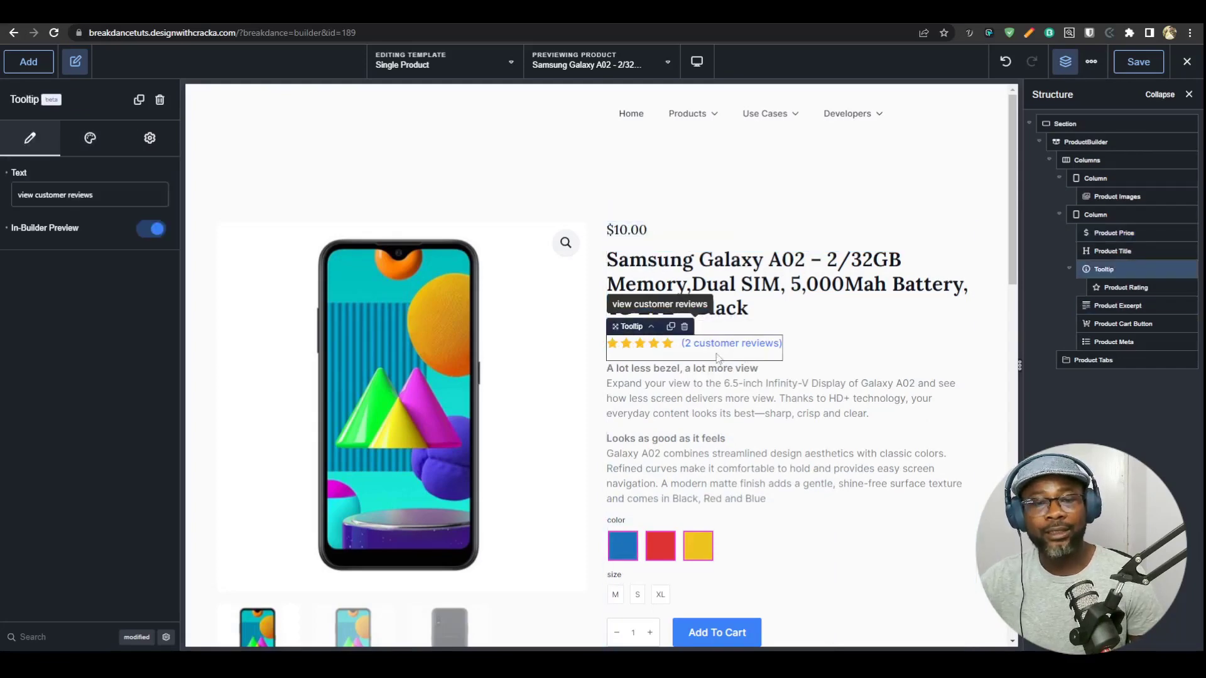
pyautogui.scroll(-3, 745, 370)
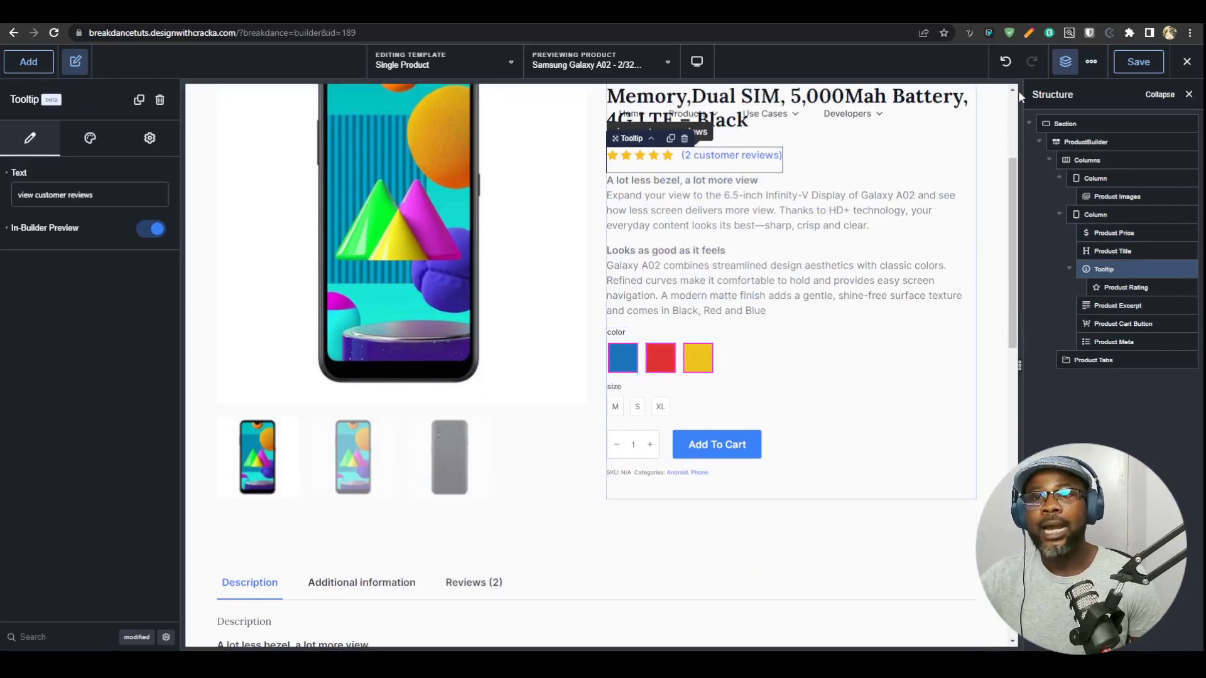
pyautogui.click(1187, 61)
pyautogui.click(1150, 88)
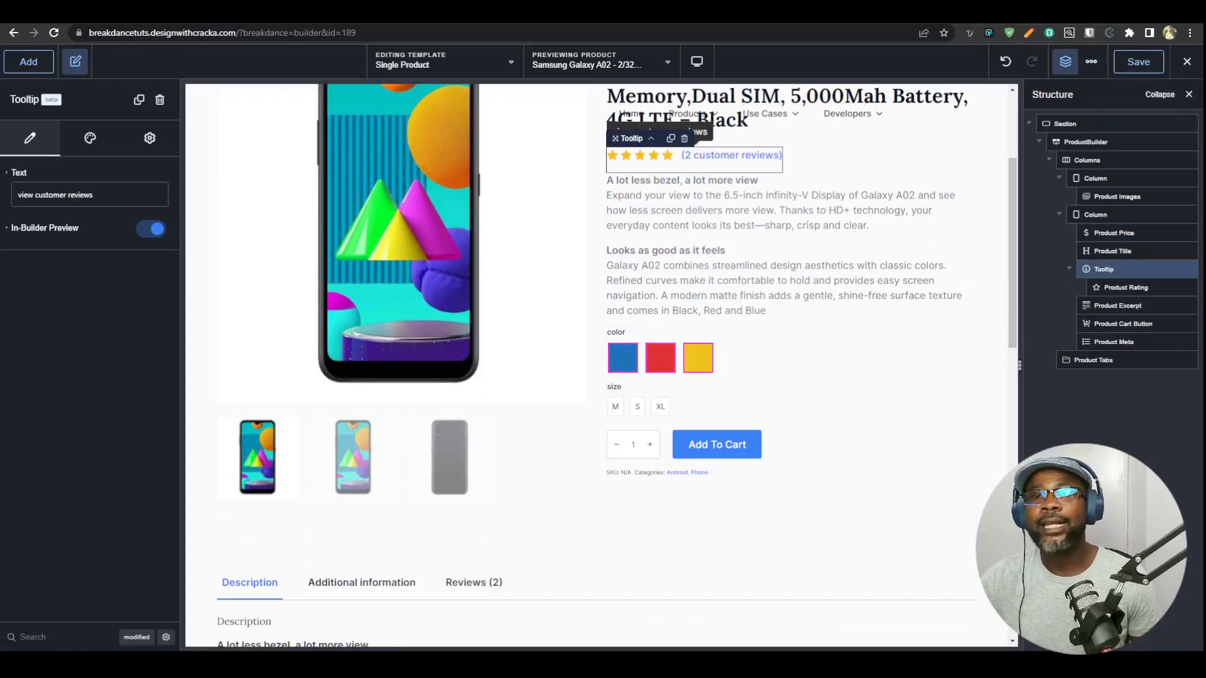
pyautogui.click(693, 513)
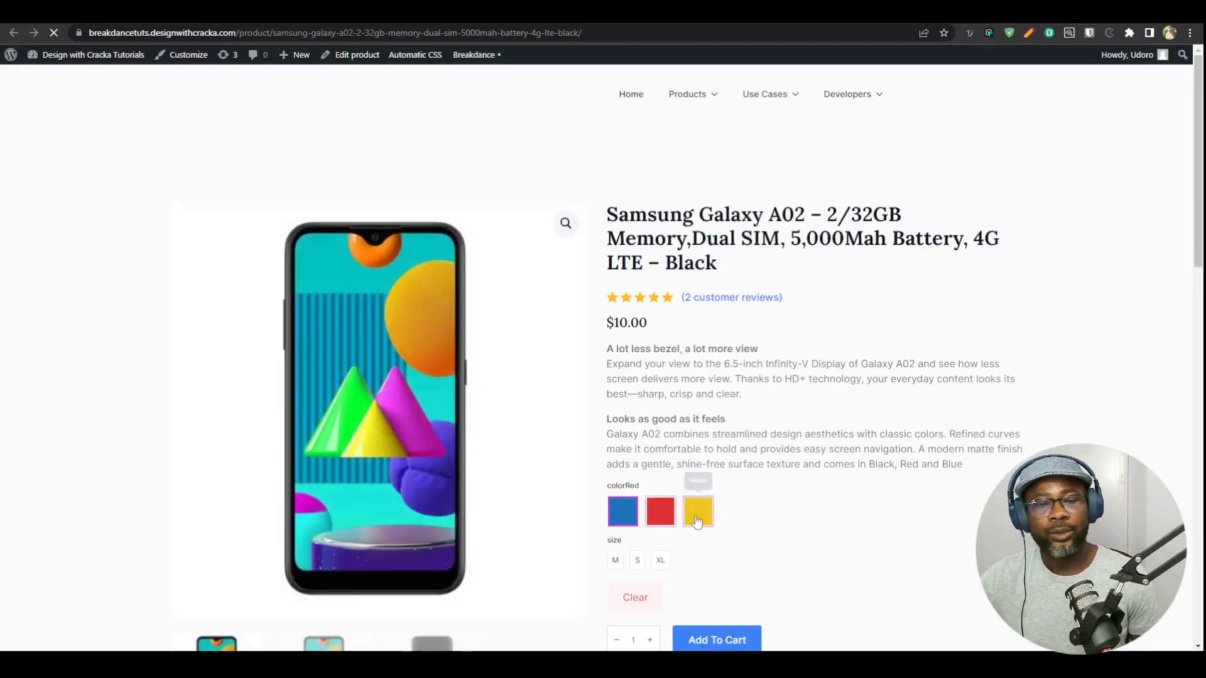
pyautogui.scroll(-3, 694, 515)
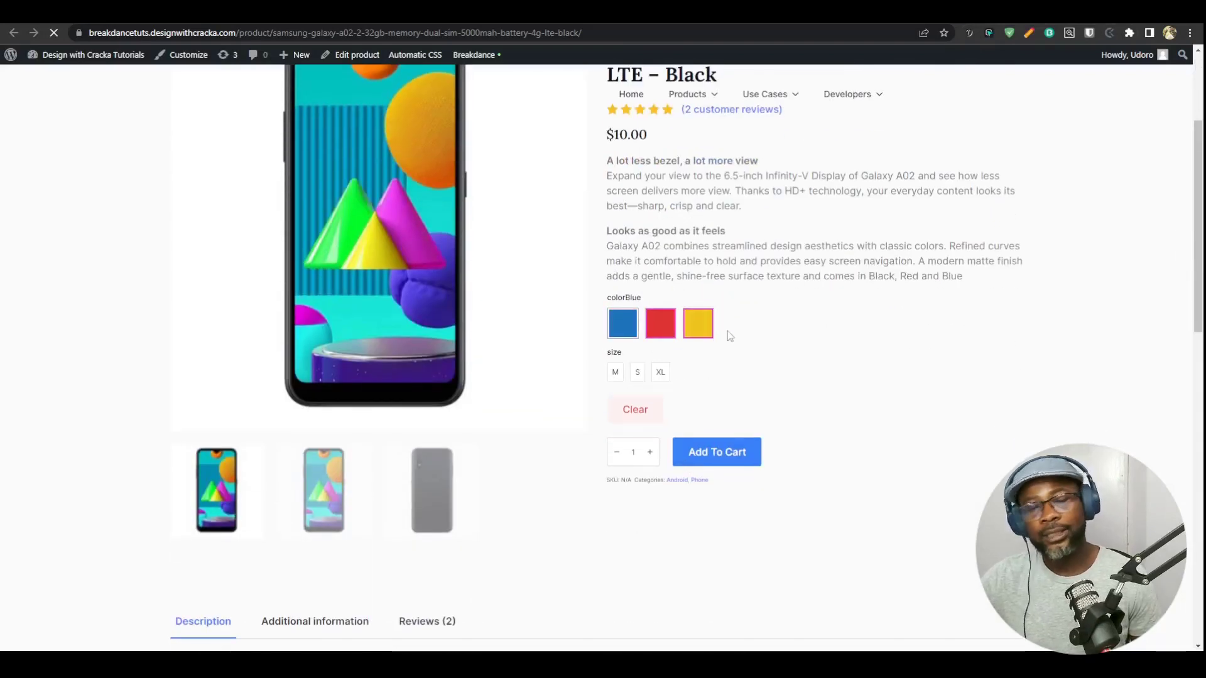
pyautogui.scroll(3, 860, 252)
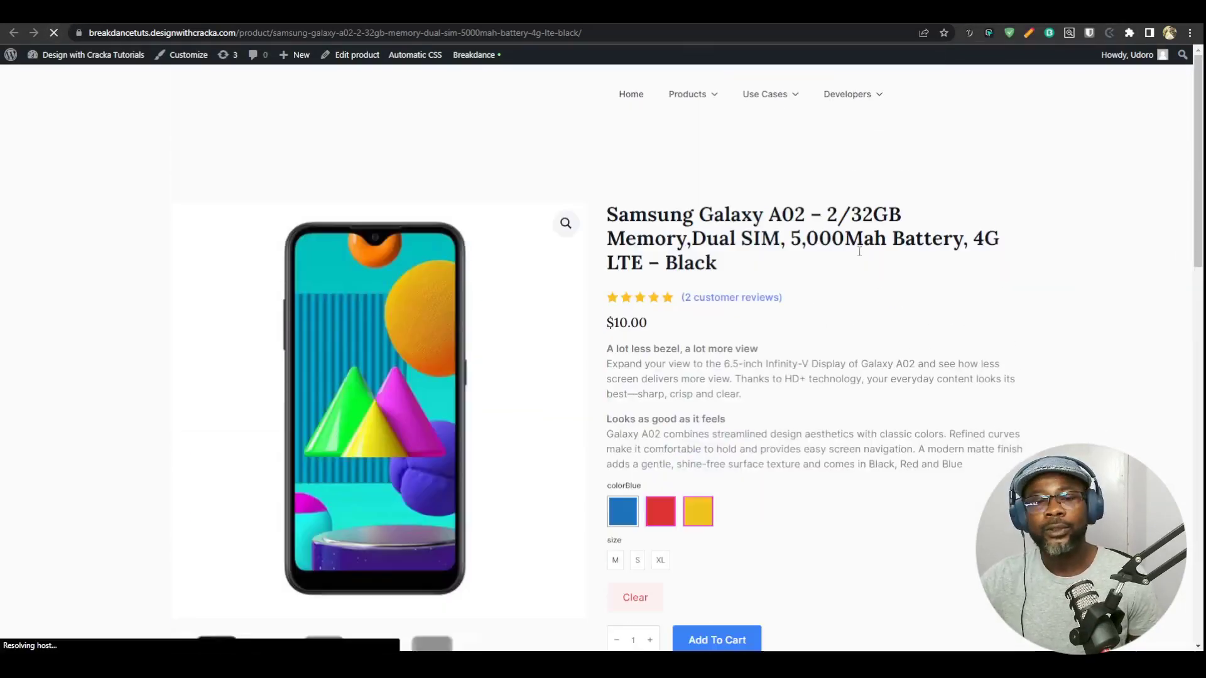
# - Check the installed swatch plugins and the shop page, and select the Product Cart Button in the Single Product template
pyautogui.click(966, 12)
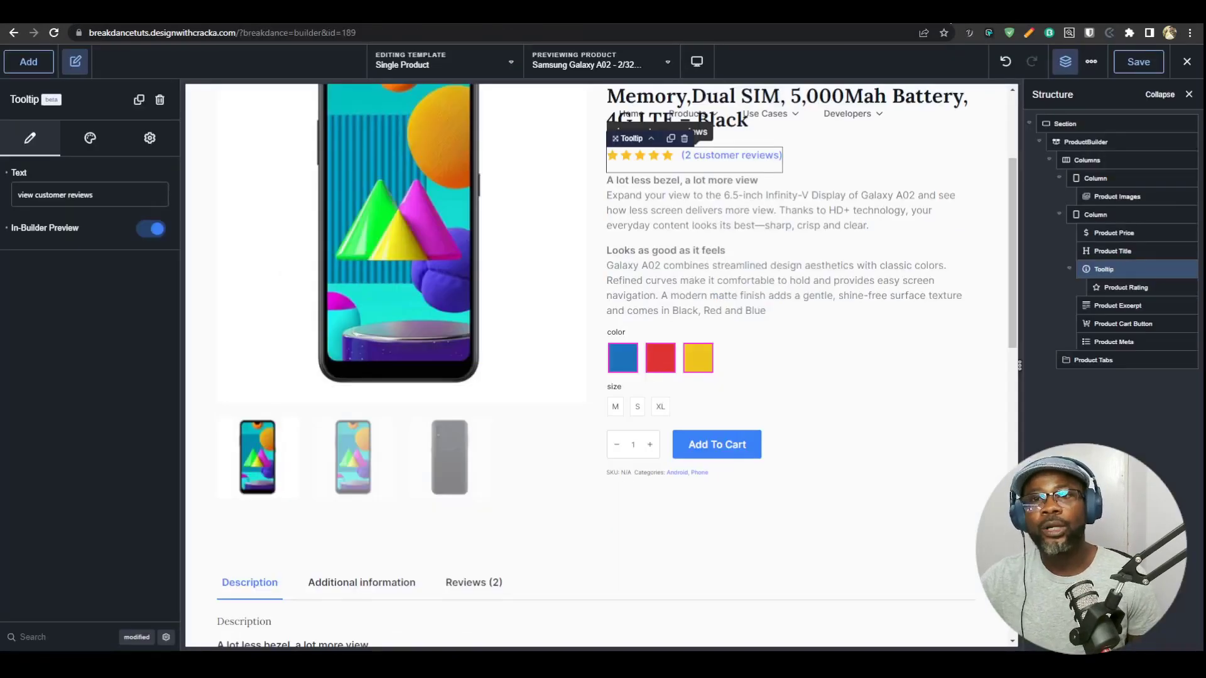
pyautogui.hotkey('ctrl', 'Tab')
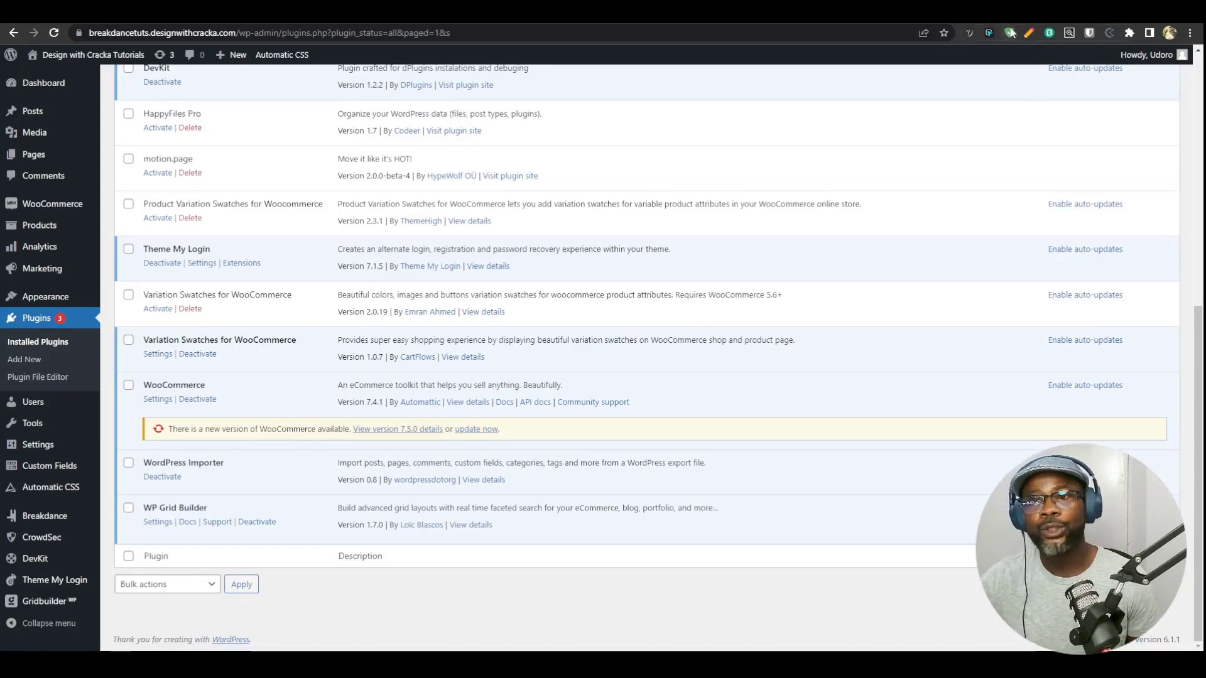
pyautogui.hotkey('ctrl', 'Tab')
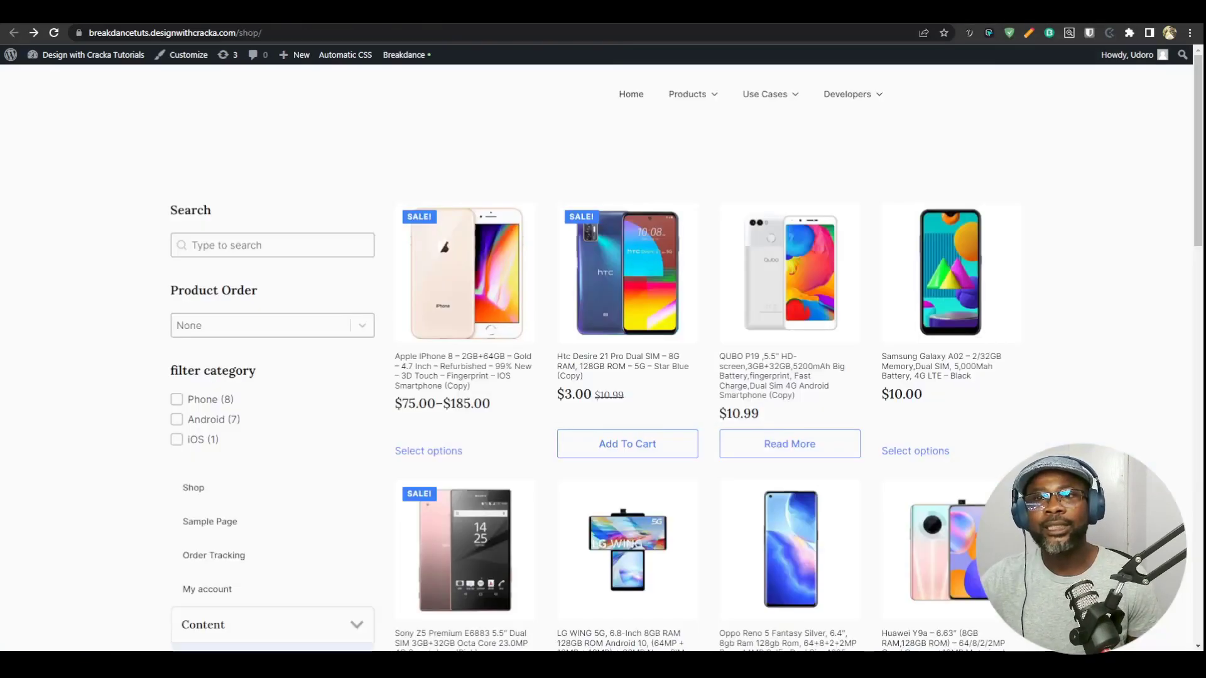
pyautogui.hotkey('ctrl', 'Tab')
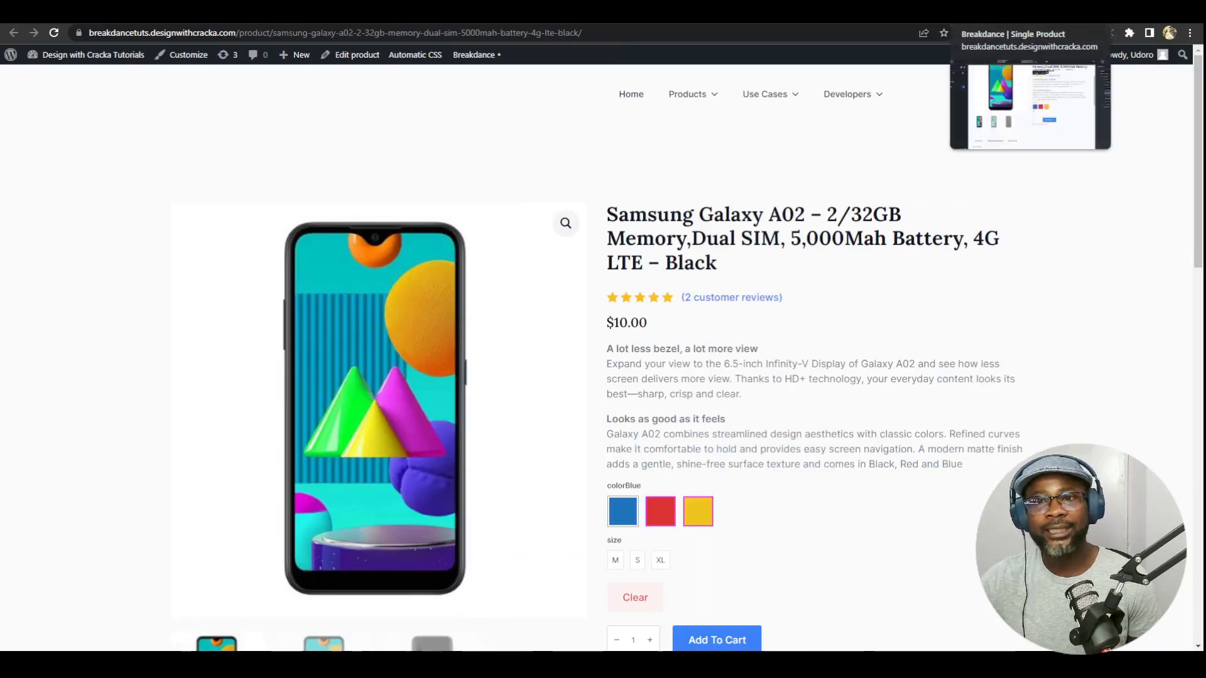
pyautogui.hotkey('ctrl', 'Tab')
pyautogui.click(734, 357)
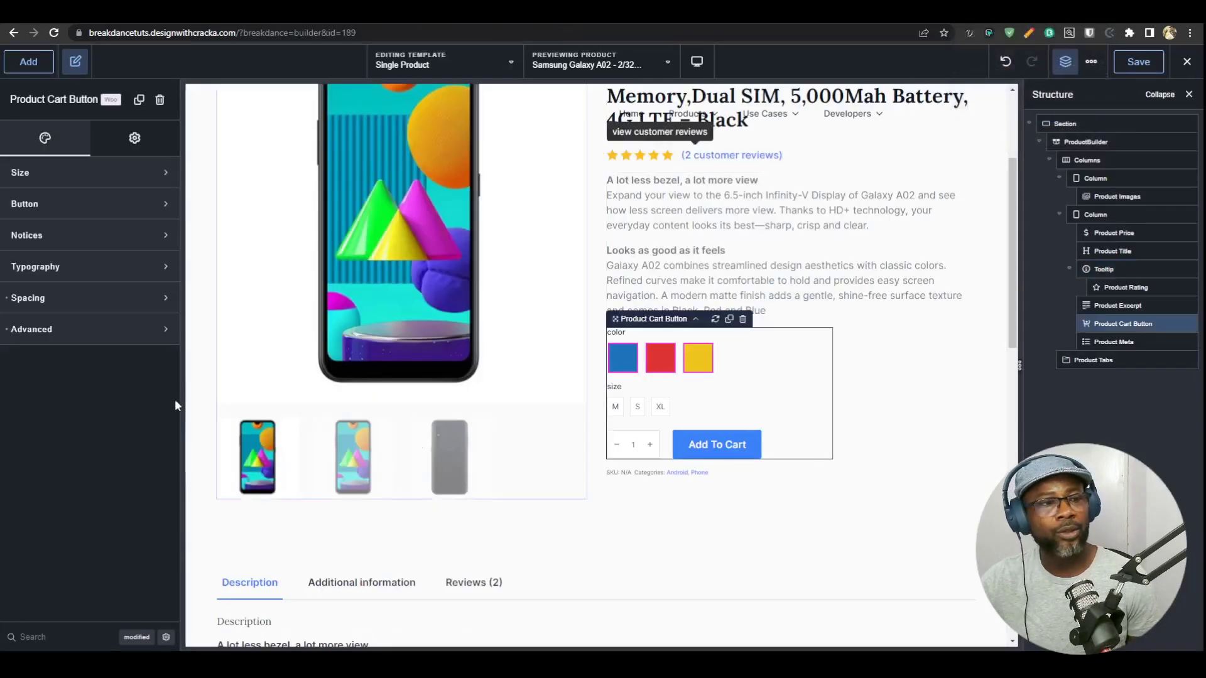
# - Open the variation swatch settings in the WooCommerce section of the global settings
pyautogui.click(62, 172)
pyautogui.click(1092, 62)
pyautogui.click(1115, 94)
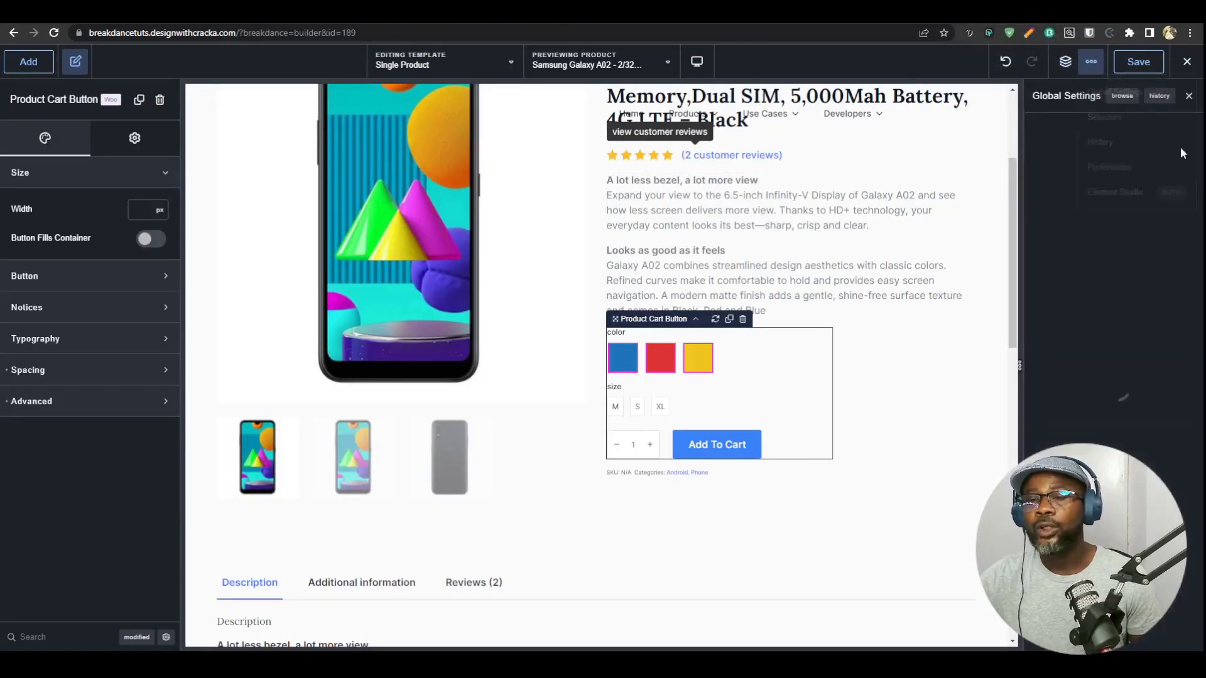
pyautogui.click(1099, 349)
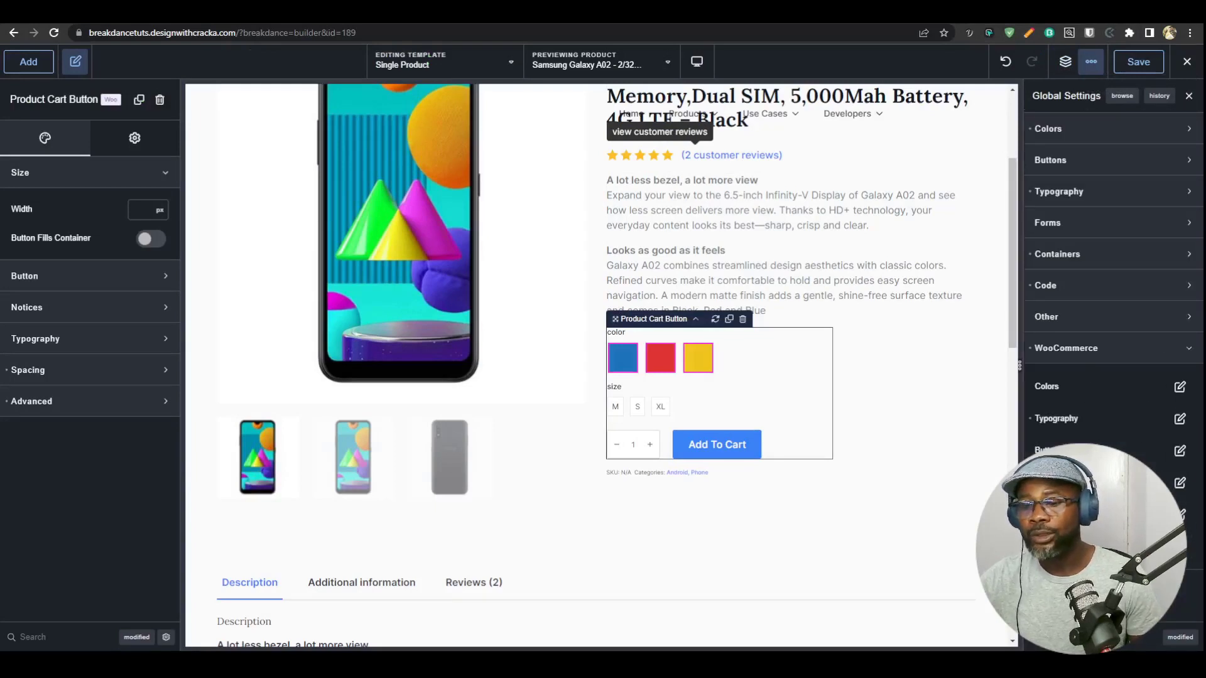
pyautogui.click(1180, 450)
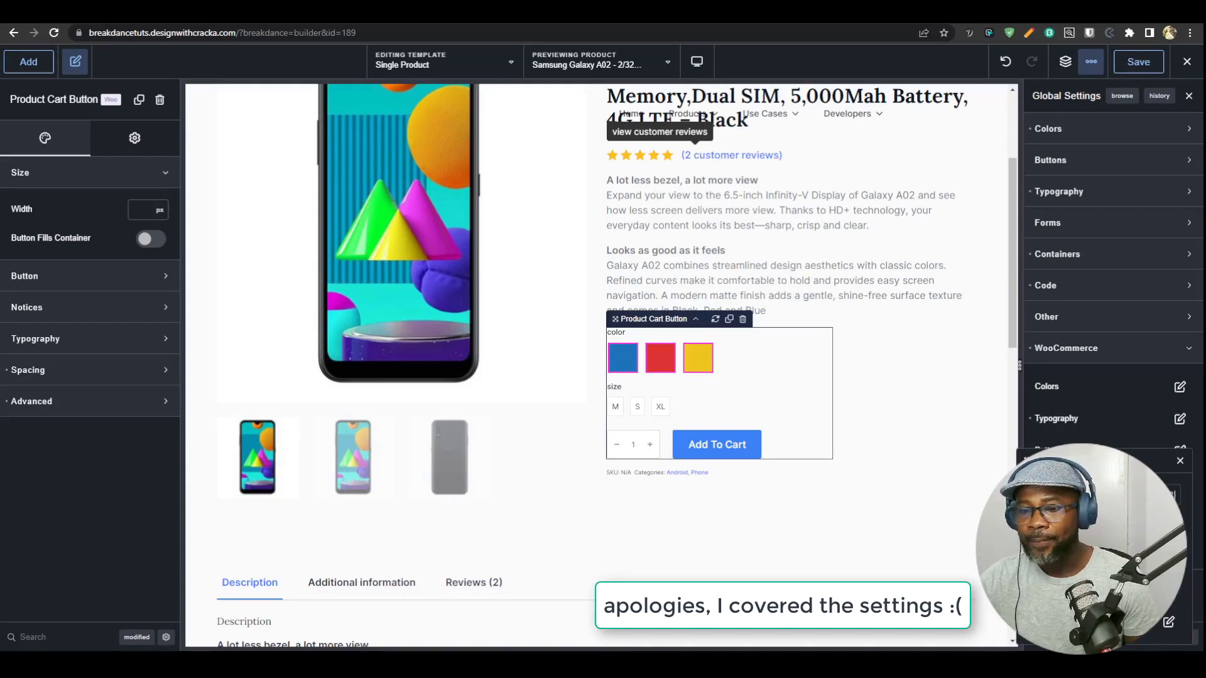
# - Try centre alignment for the variation swatches and restore the left alignment
pyautogui.click(1149, 494)
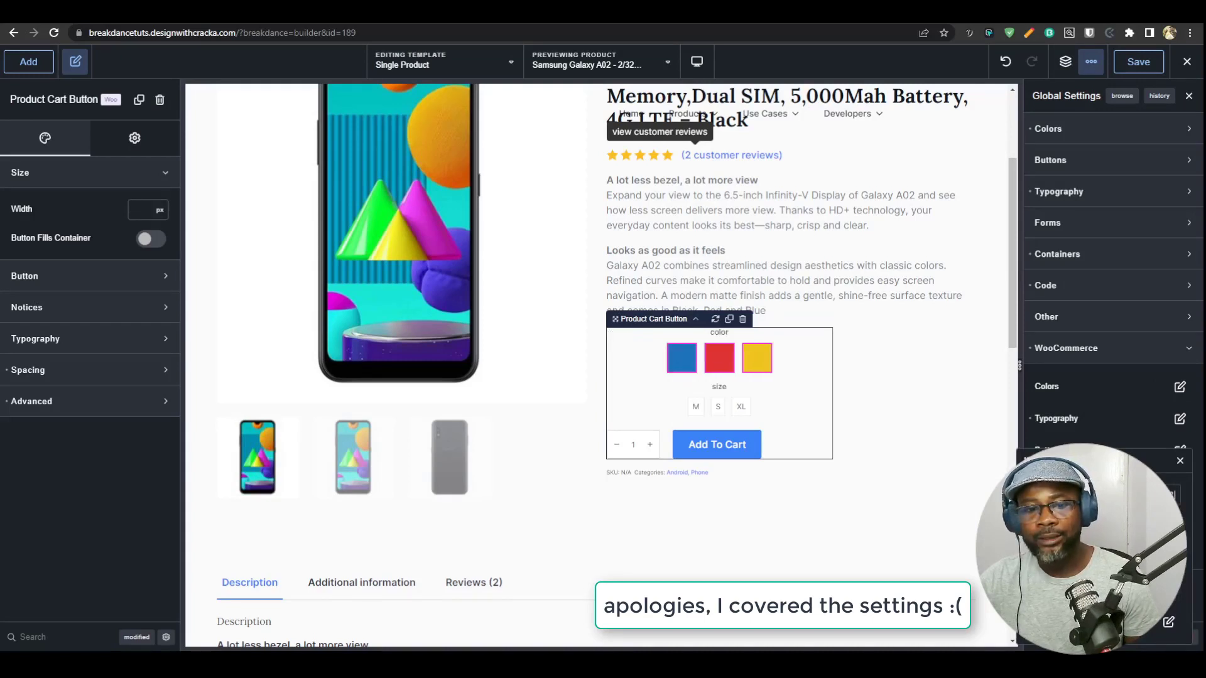
pyautogui.click(1178, 496)
pyautogui.click(1120, 495)
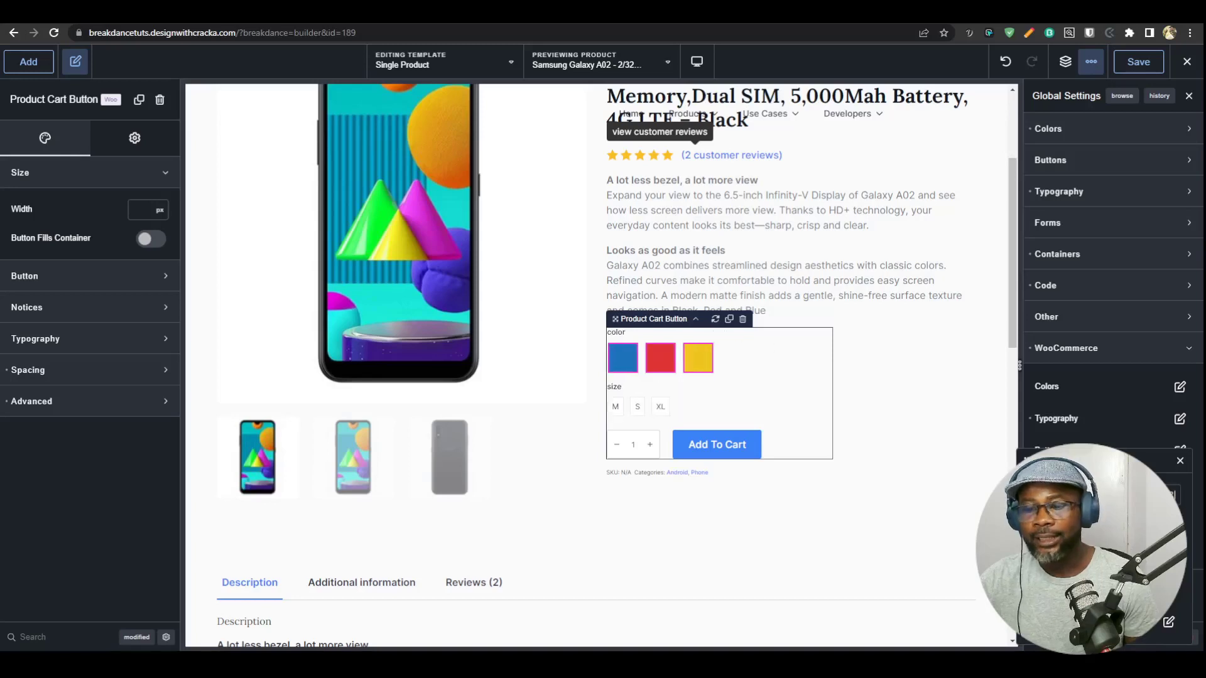
# - Give all swatches a light orange background in the global All Swatches settings
pyautogui.click(1169, 590)
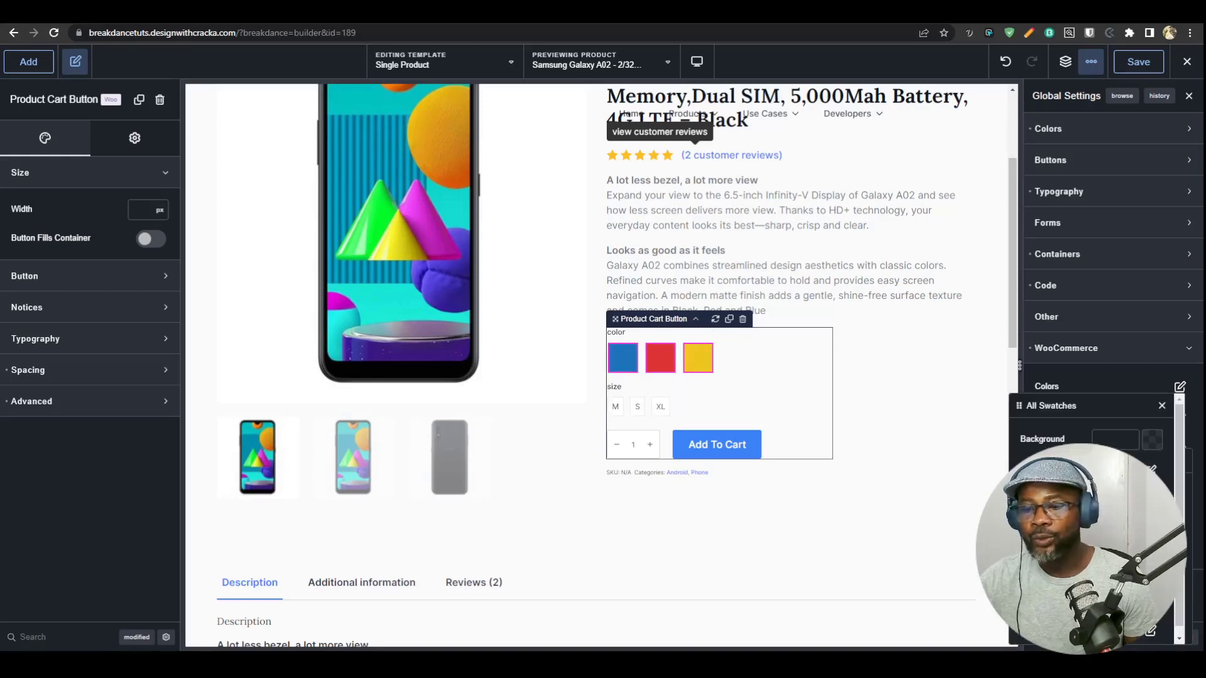
pyautogui.click(1152, 440)
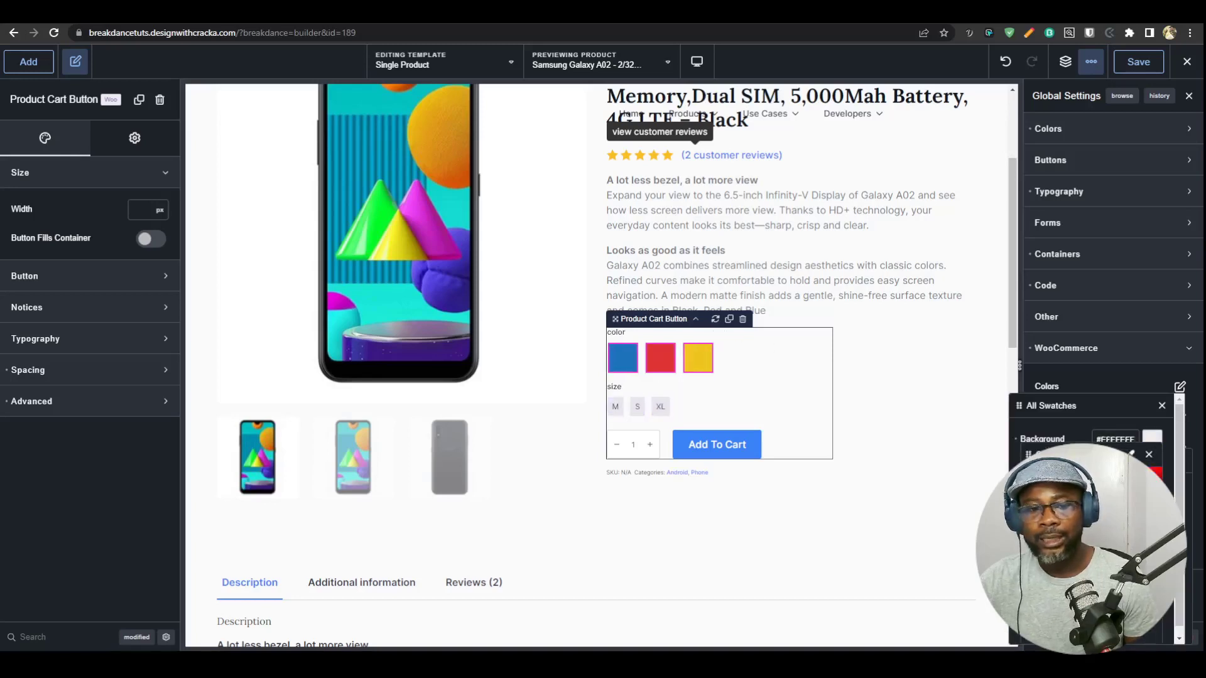
pyautogui.moveTo(1029, 475); pyautogui.dragTo(1058, 468)
pyautogui.moveTo(1022, 505); pyautogui.dragTo(1022, 469)
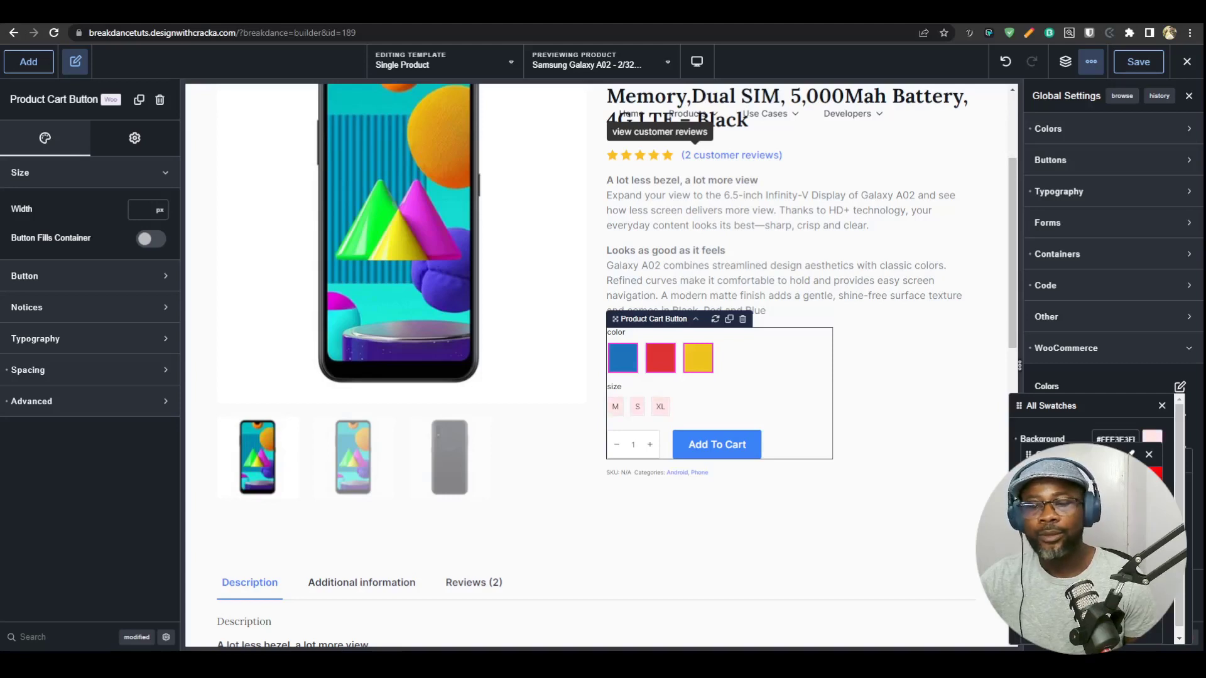
pyautogui.click(1056, 557)
pyautogui.moveTo(1037, 469); pyautogui.dragTo(1090, 468)
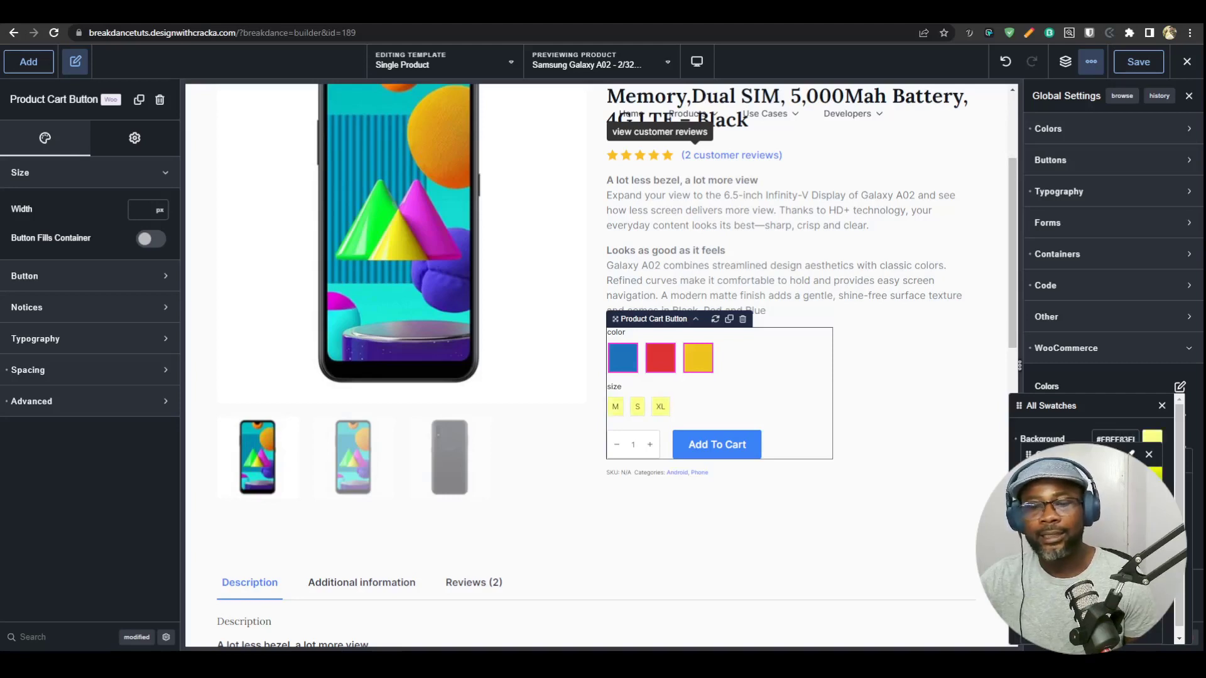
pyautogui.moveTo(1055, 558); pyautogui.dragTo(1048, 558)
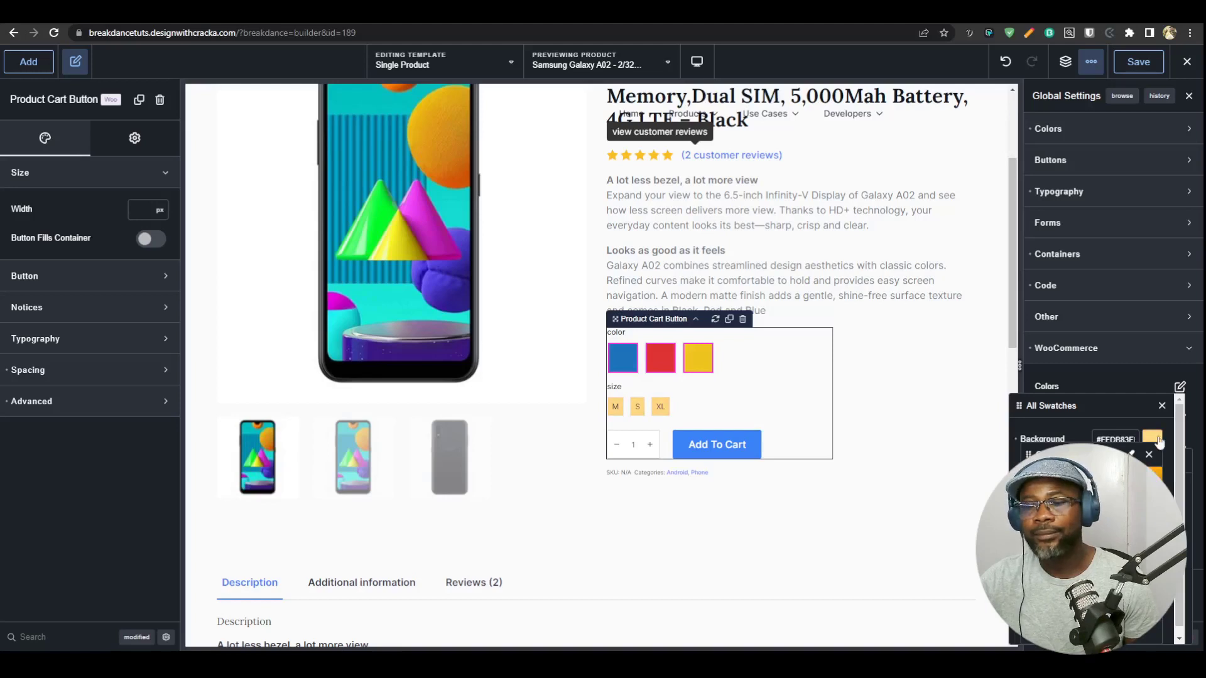
pyautogui.click(1151, 456)
# - Set the padding of all swatches to 15 on each of the four sides
pyautogui.click(1151, 468)
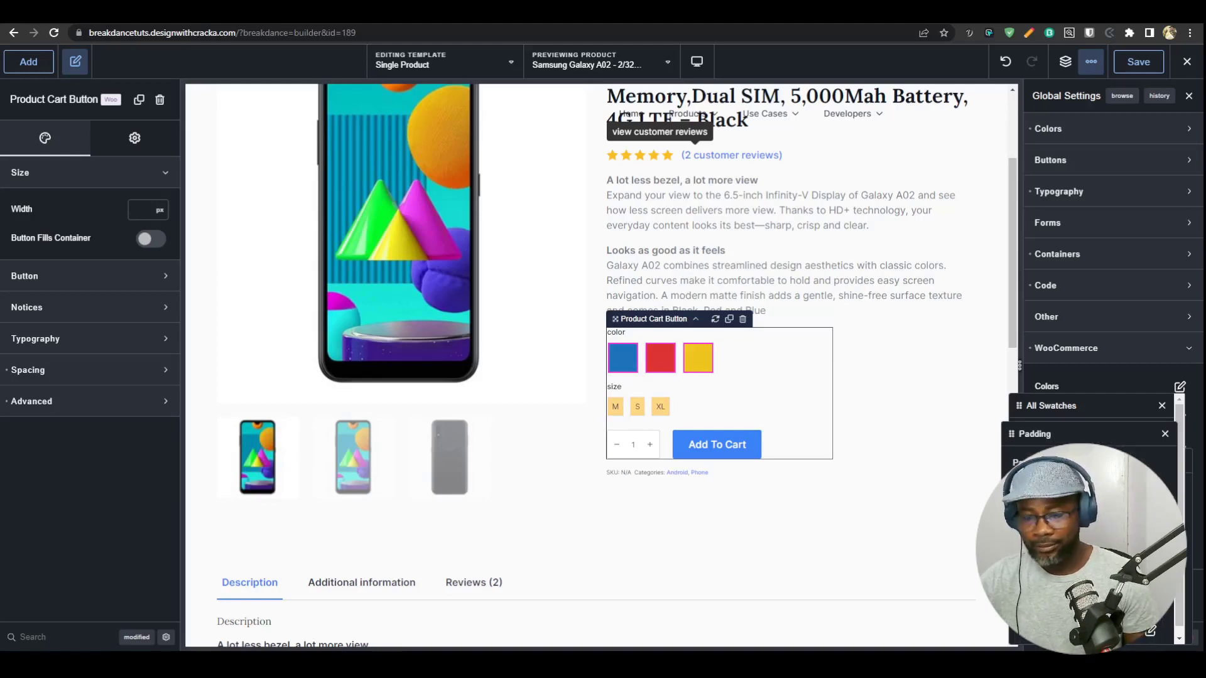
pyautogui.write('1')
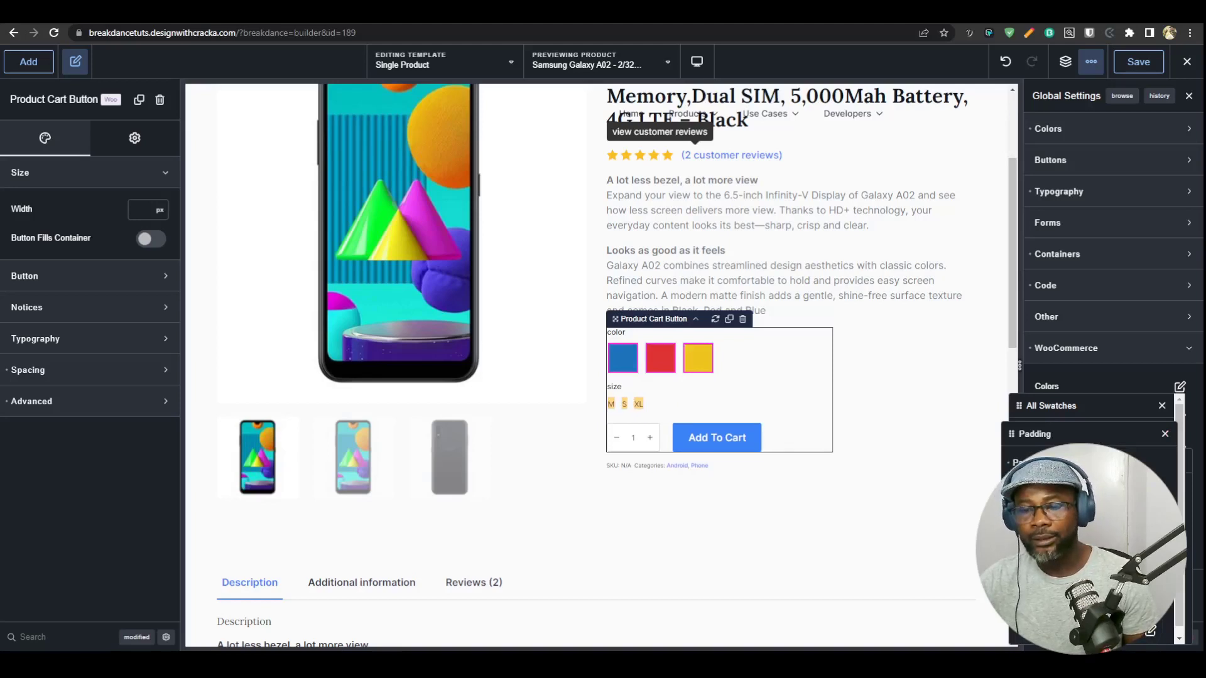
pyautogui.press('BackSpace')
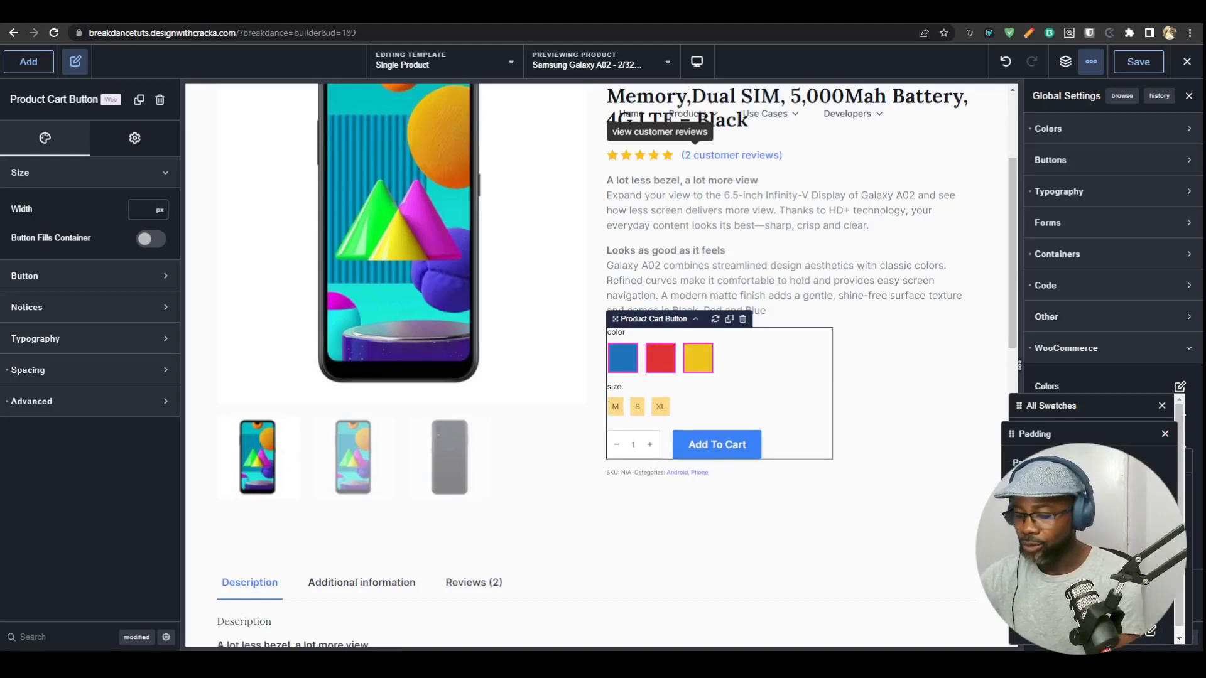
pyautogui.write('25')
pyautogui.press('BackSpace')
pyautogui.press('BackSpace')
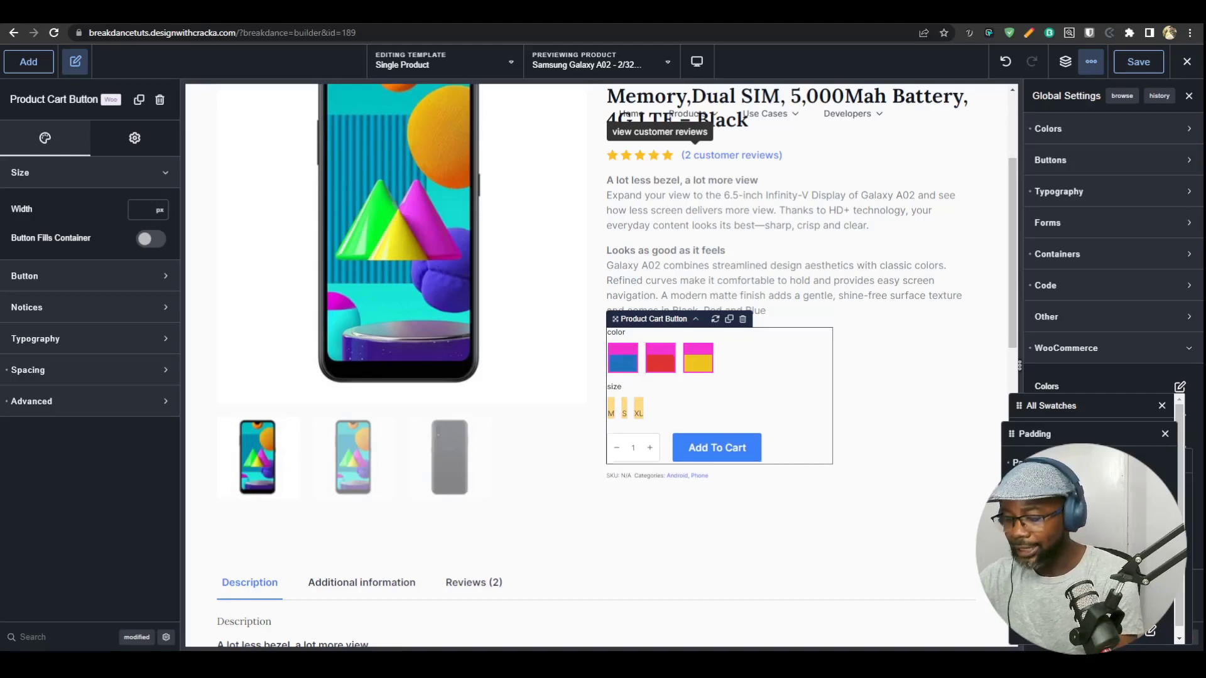
pyautogui.write('15')
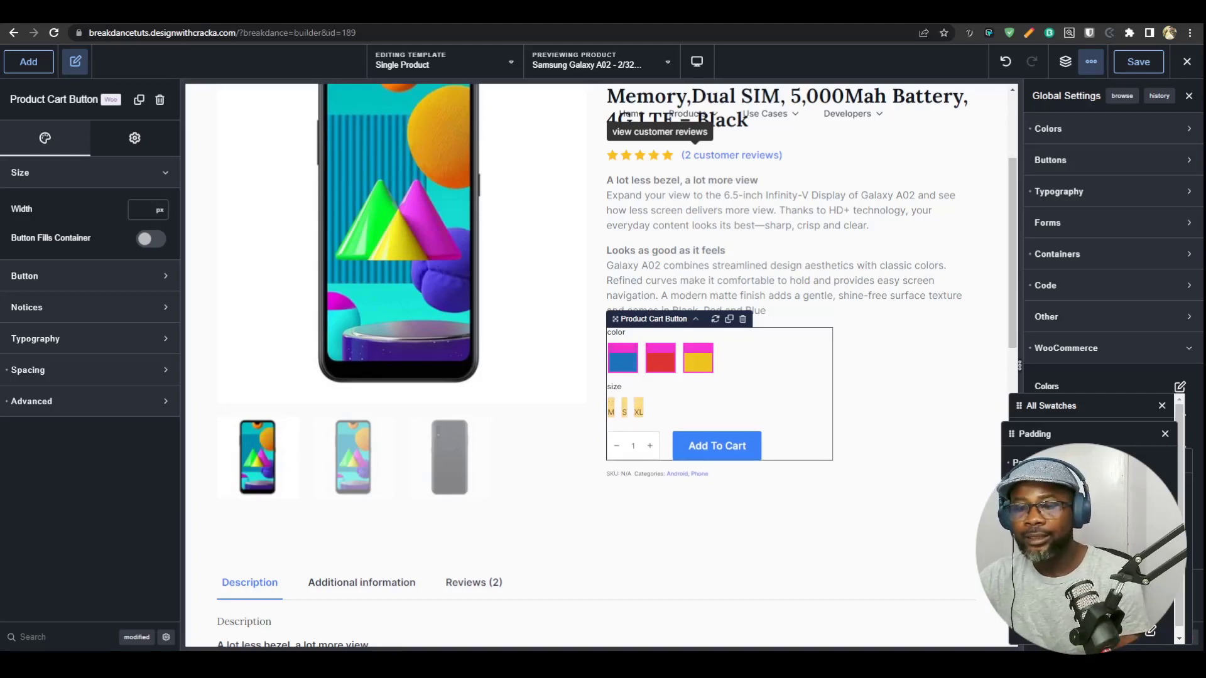
pyautogui.write('15')
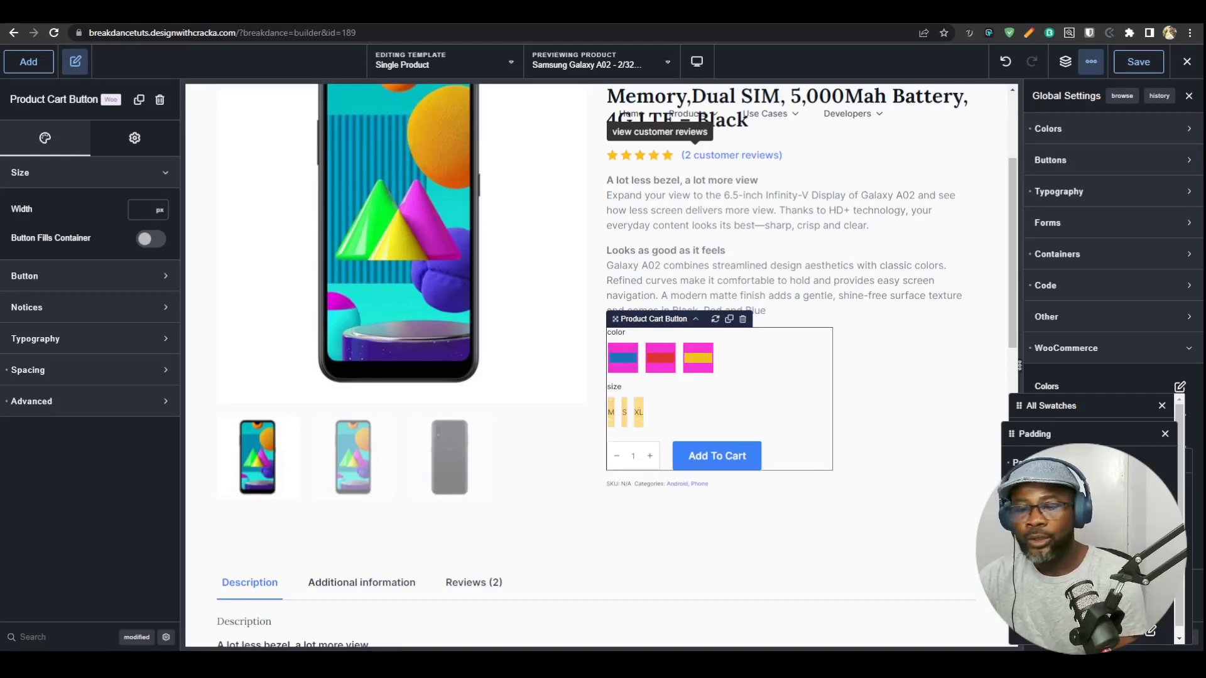
pyautogui.write('15')
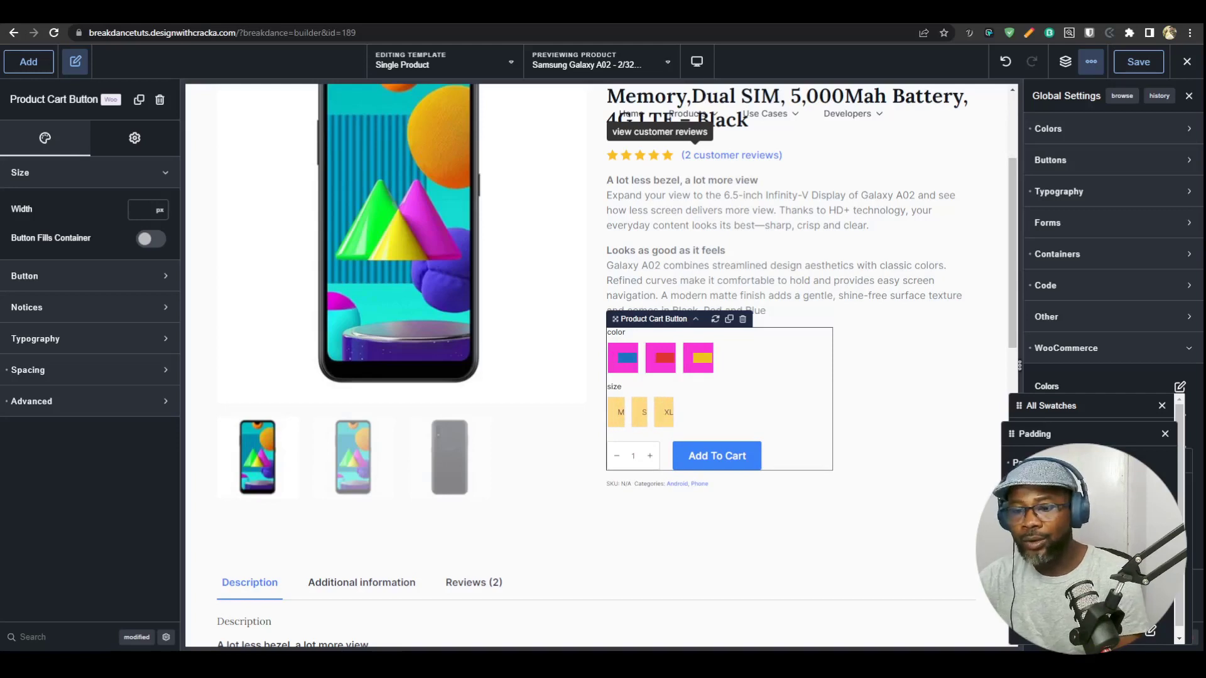
pyautogui.write('15')
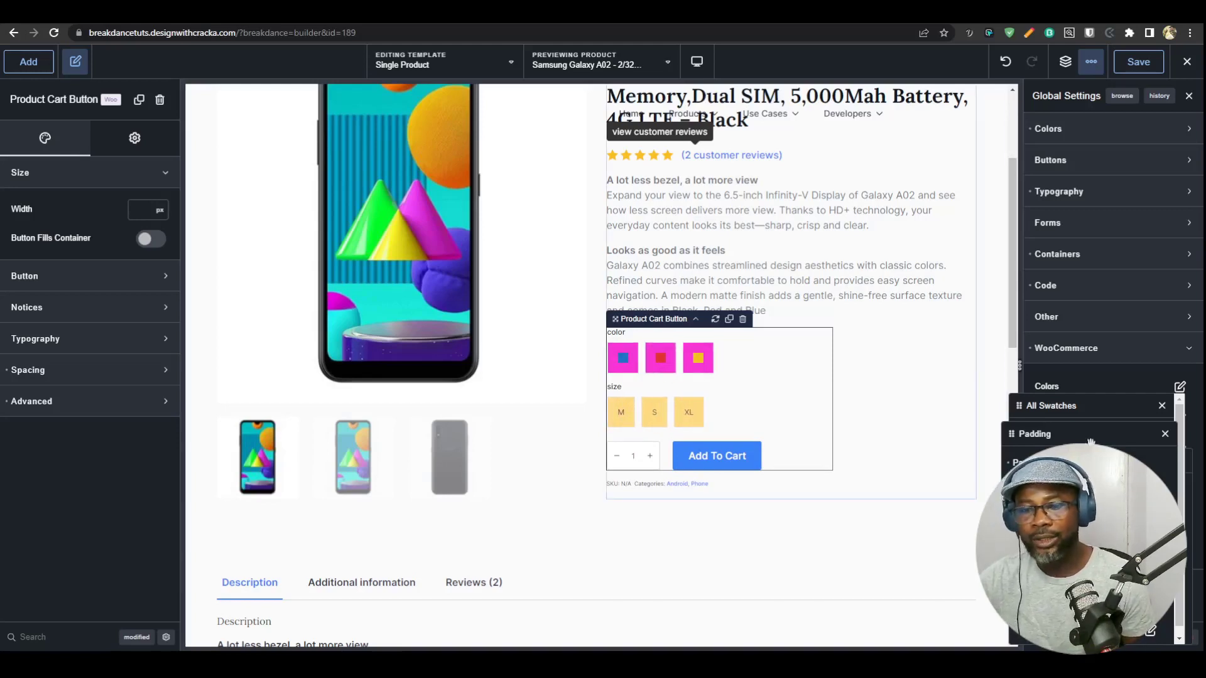
pyautogui.click(1166, 434)
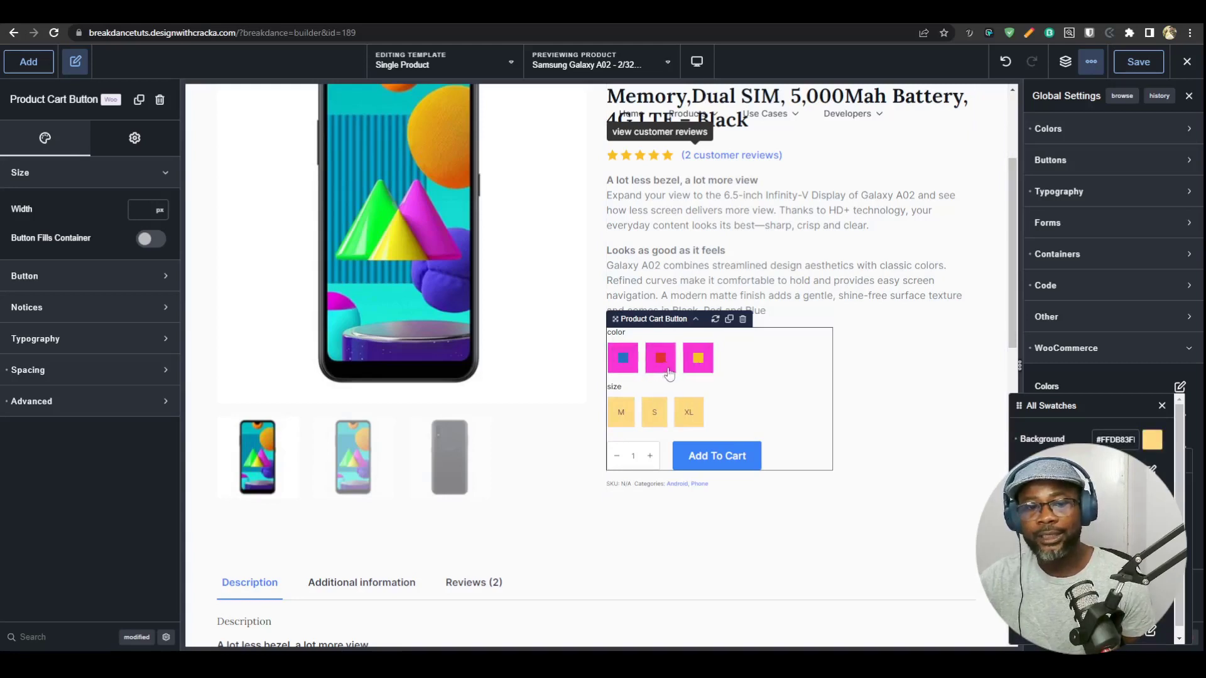
# - Try a border radius of 50 on all swatches and clear it again
pyautogui.click(1150, 501)
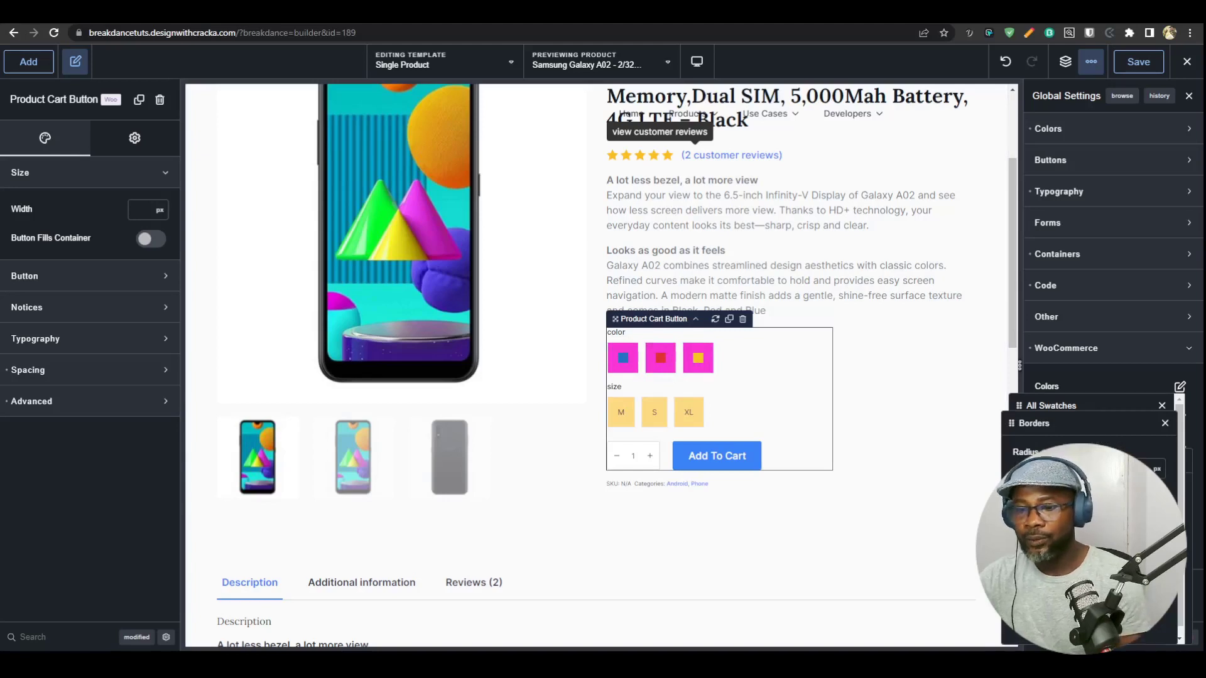
pyautogui.write('50')
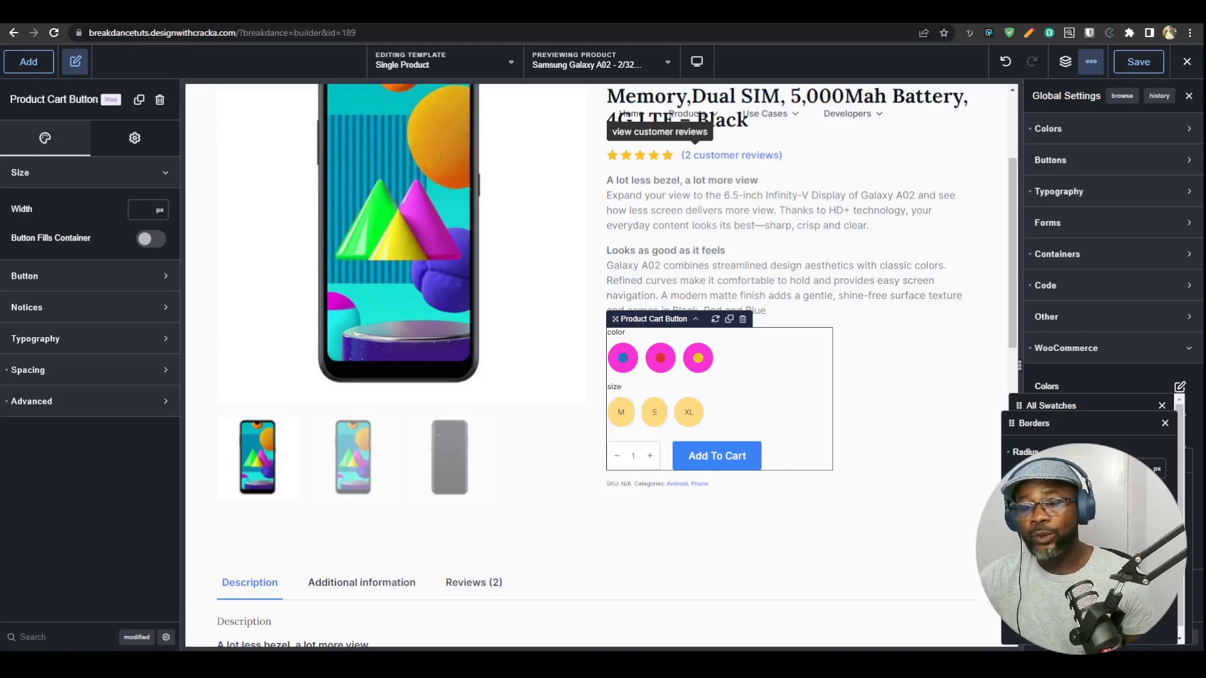
pyautogui.press('BackSpace')
pyautogui.press('BackSpace')
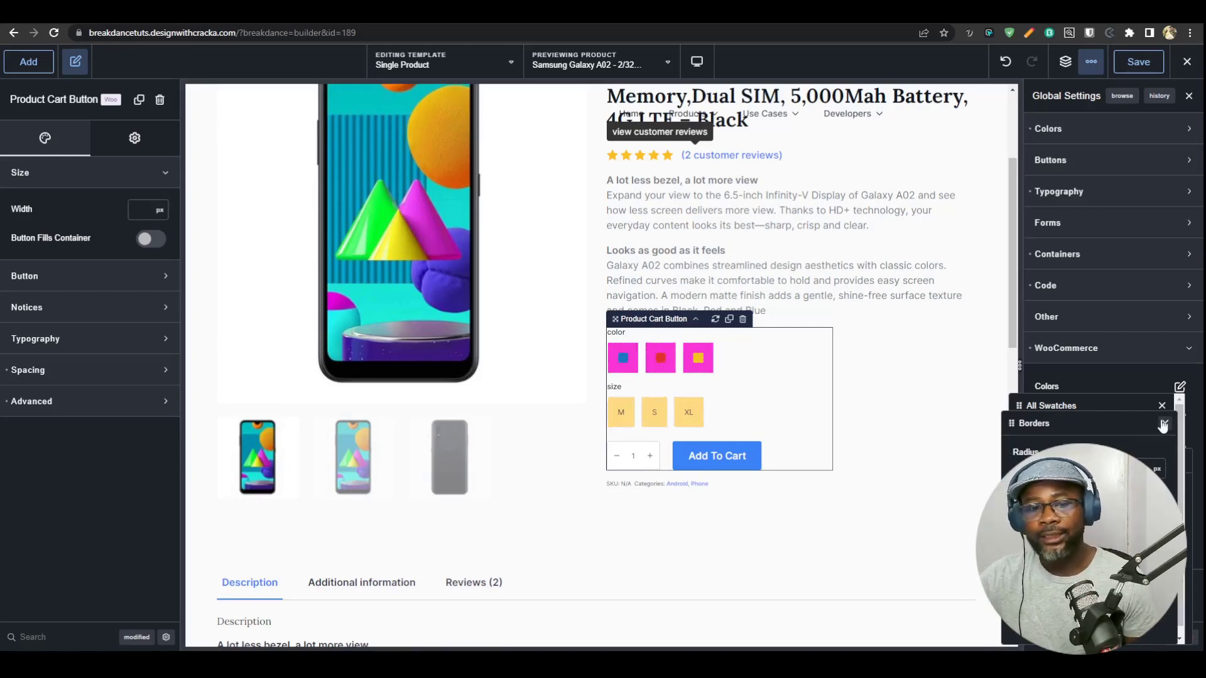
pyautogui.click(1166, 424)
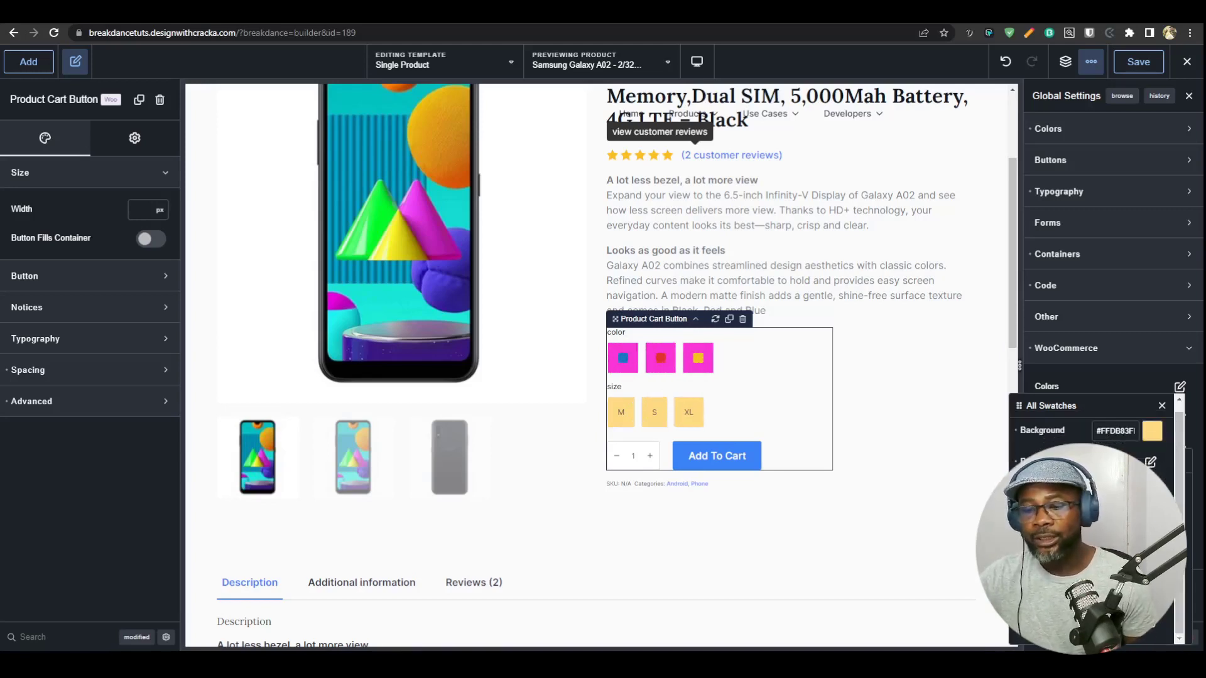
# - Inspect the Selected state options for all swatches, pick the Yellow colour swatch, and look through the swatch settings
pyautogui.click(1150, 525)
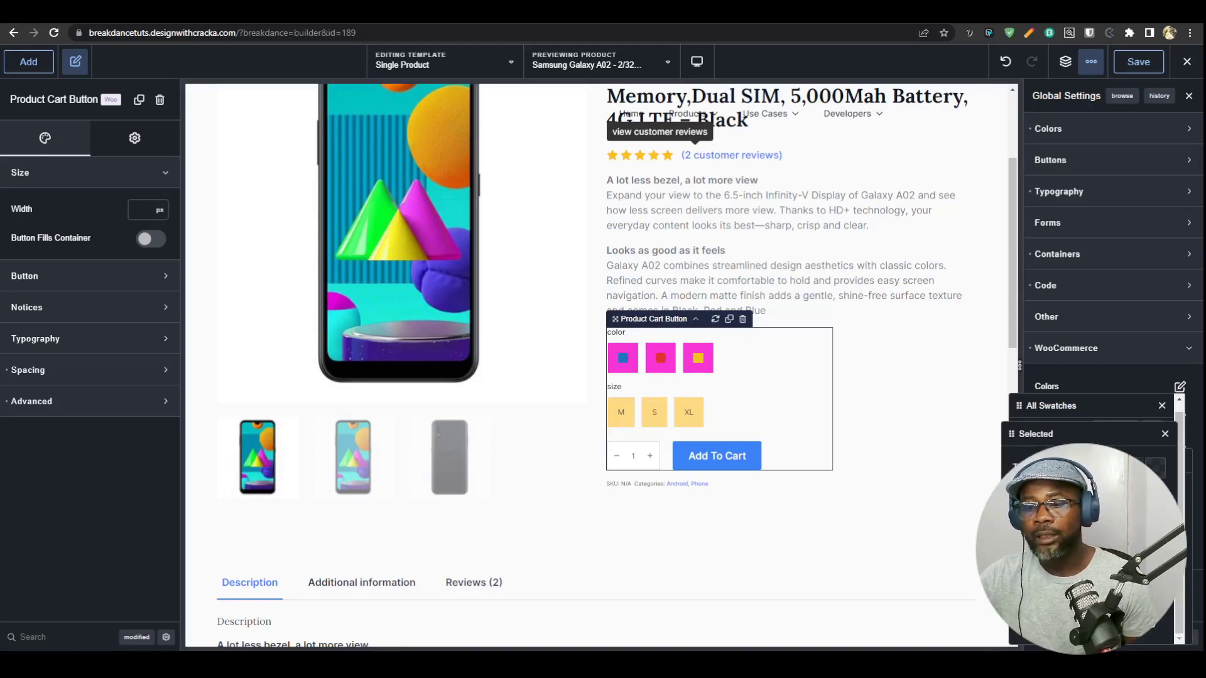
pyautogui.click(698, 358)
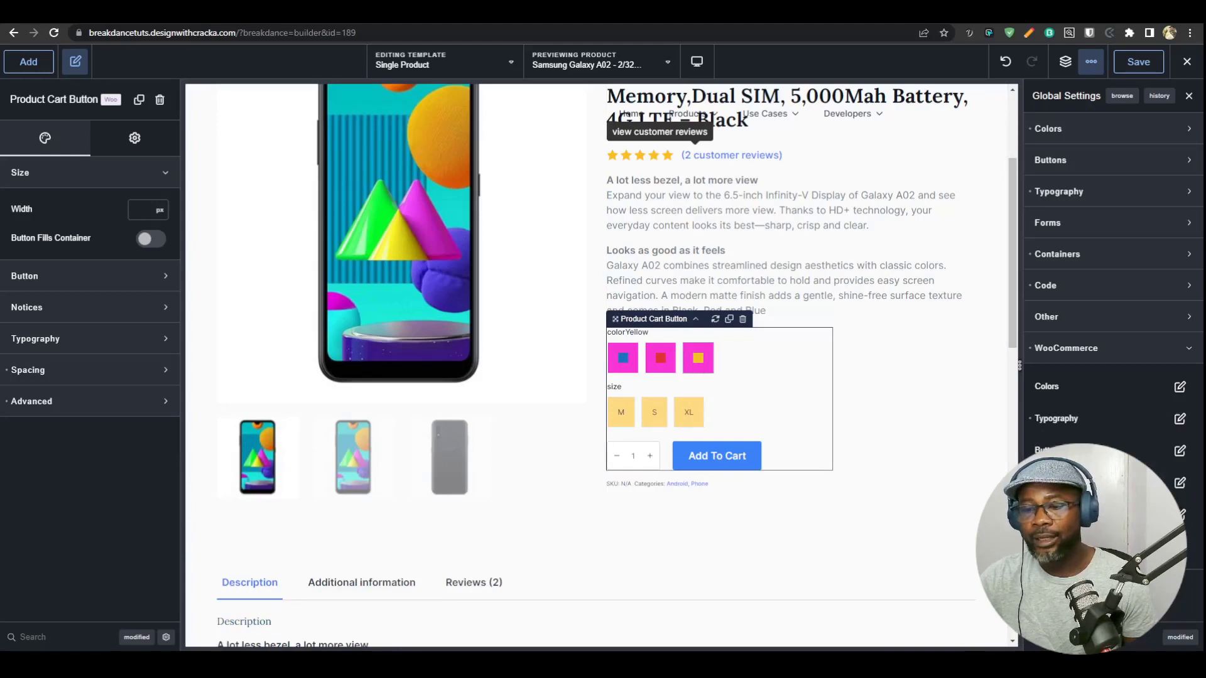
pyautogui.click(1180, 547)
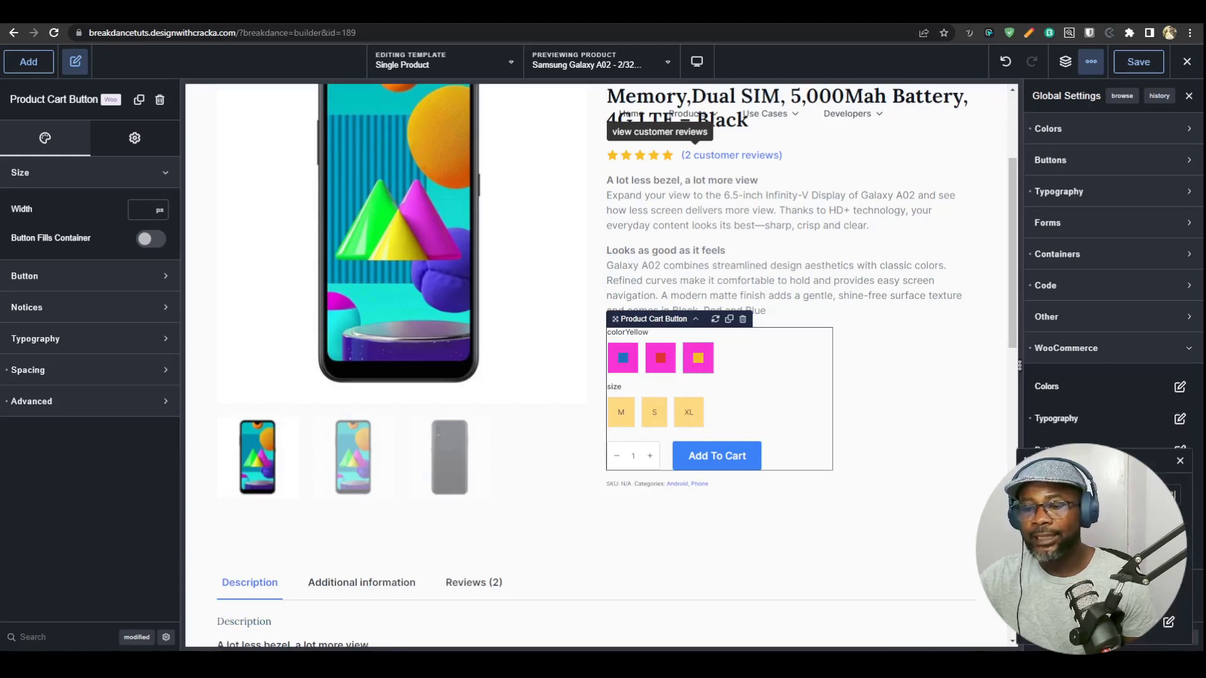
pyautogui.click(1168, 591)
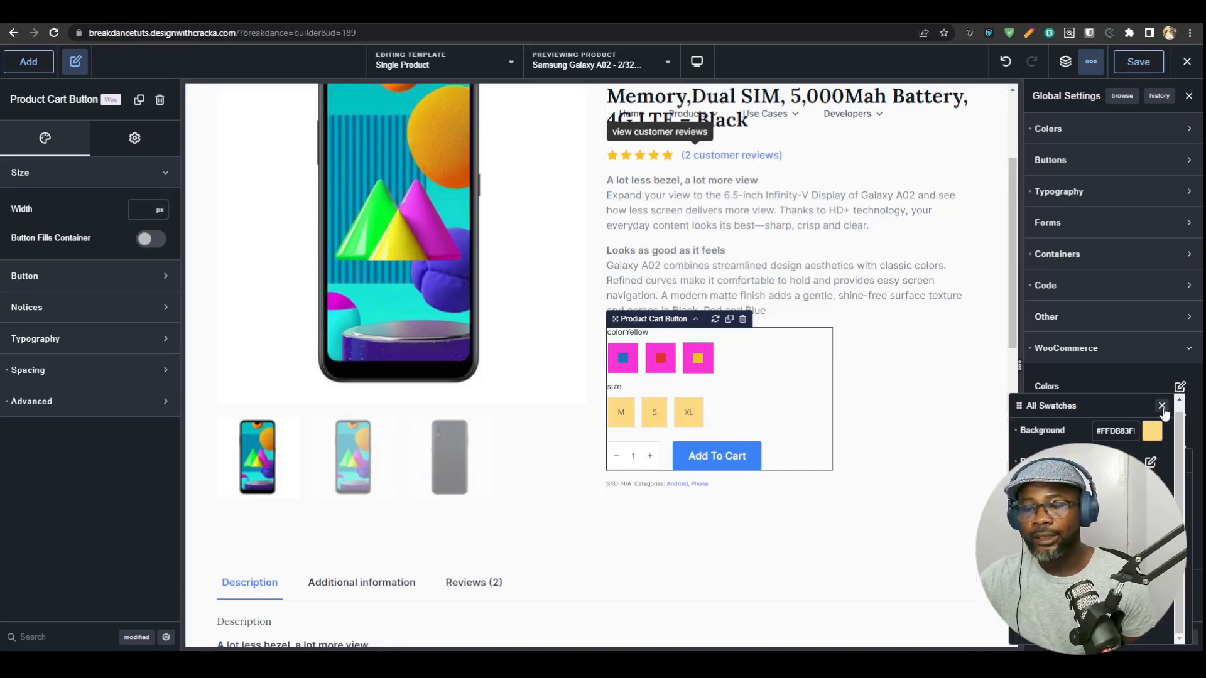
pyautogui.click(1162, 406)
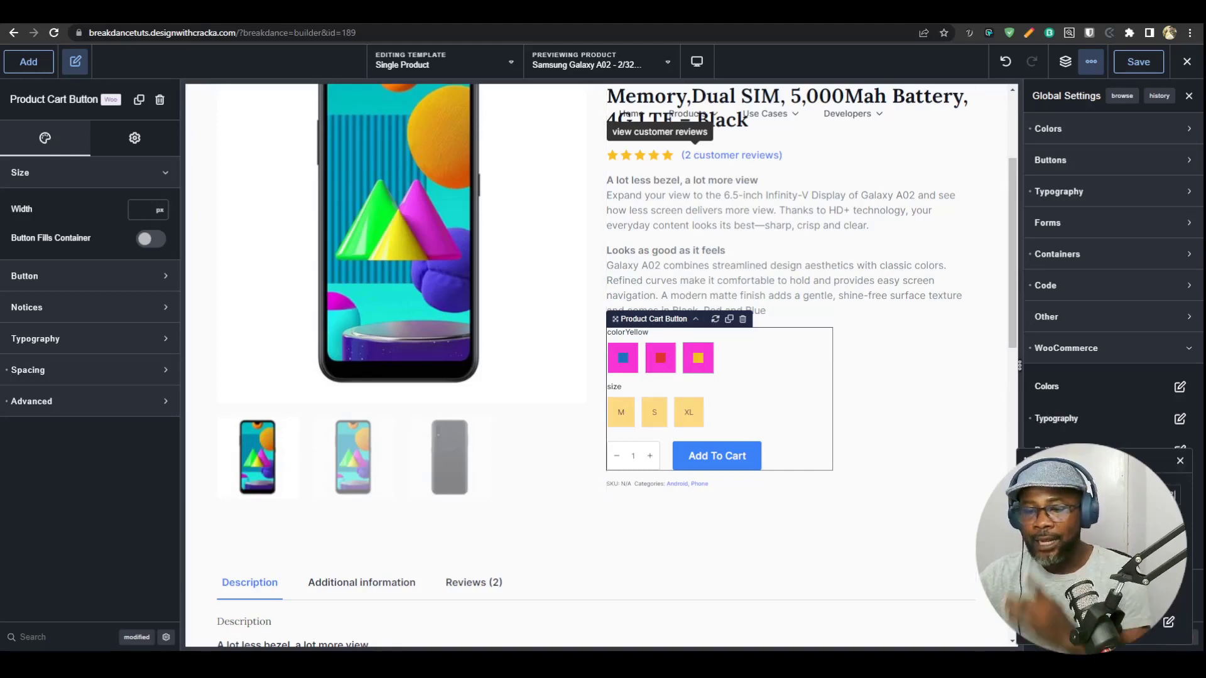
pyautogui.click(1169, 591)
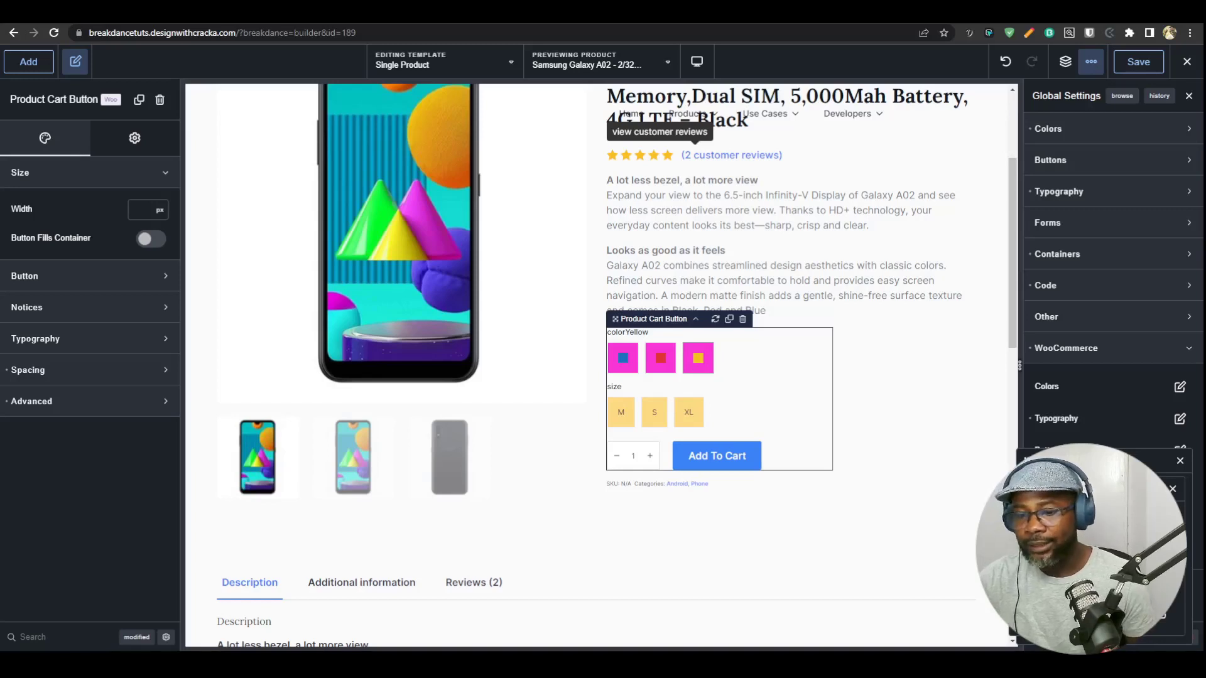
pyautogui.click(1173, 489)
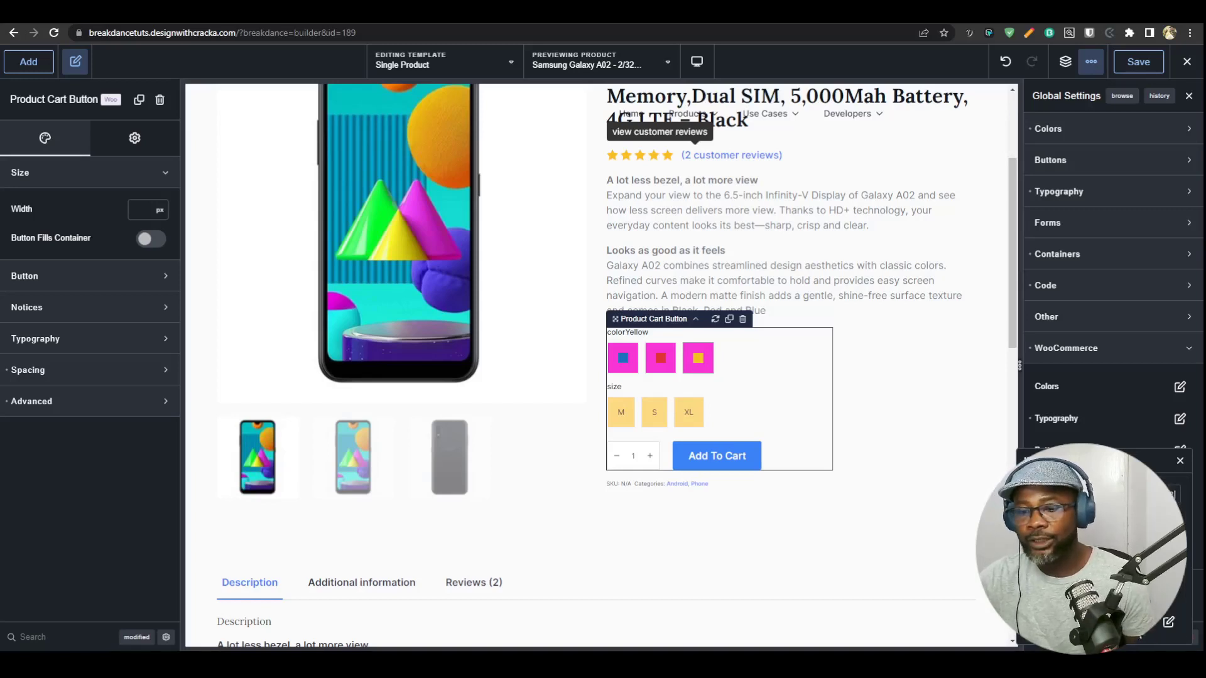
# - Adjust the colour swatch settings to remove the magenta frame around the blue, red and yellow swatches
pyautogui.click(1167, 591)
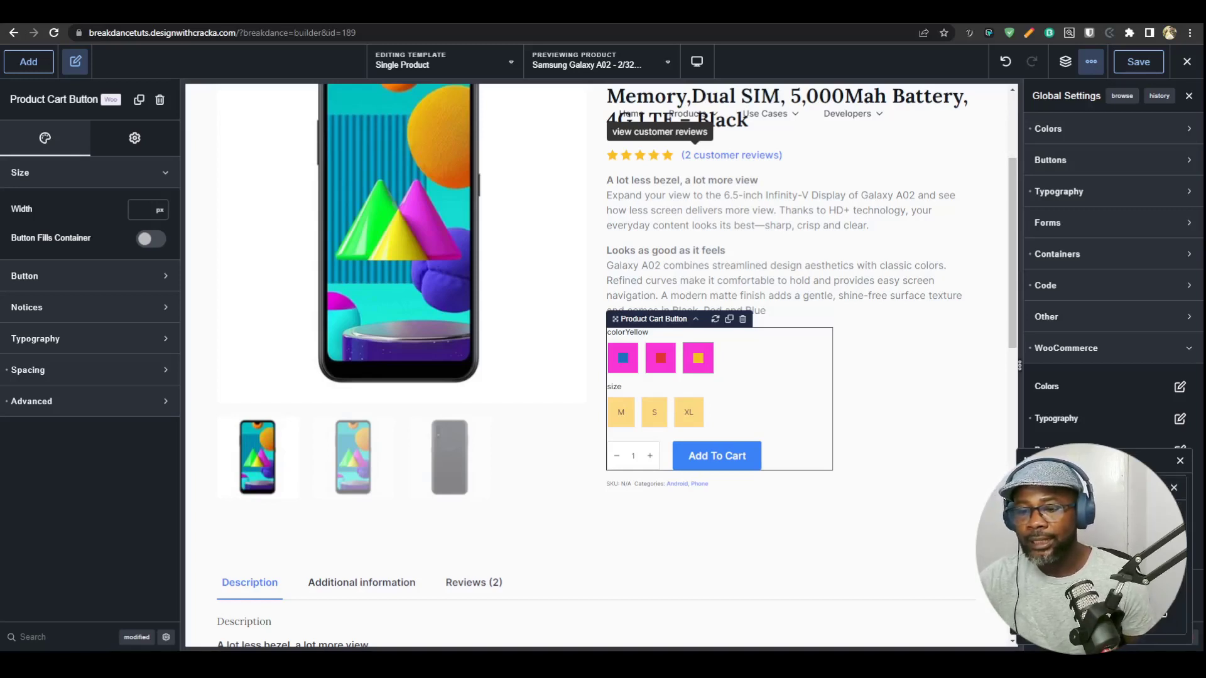
pyautogui.click(1162, 549)
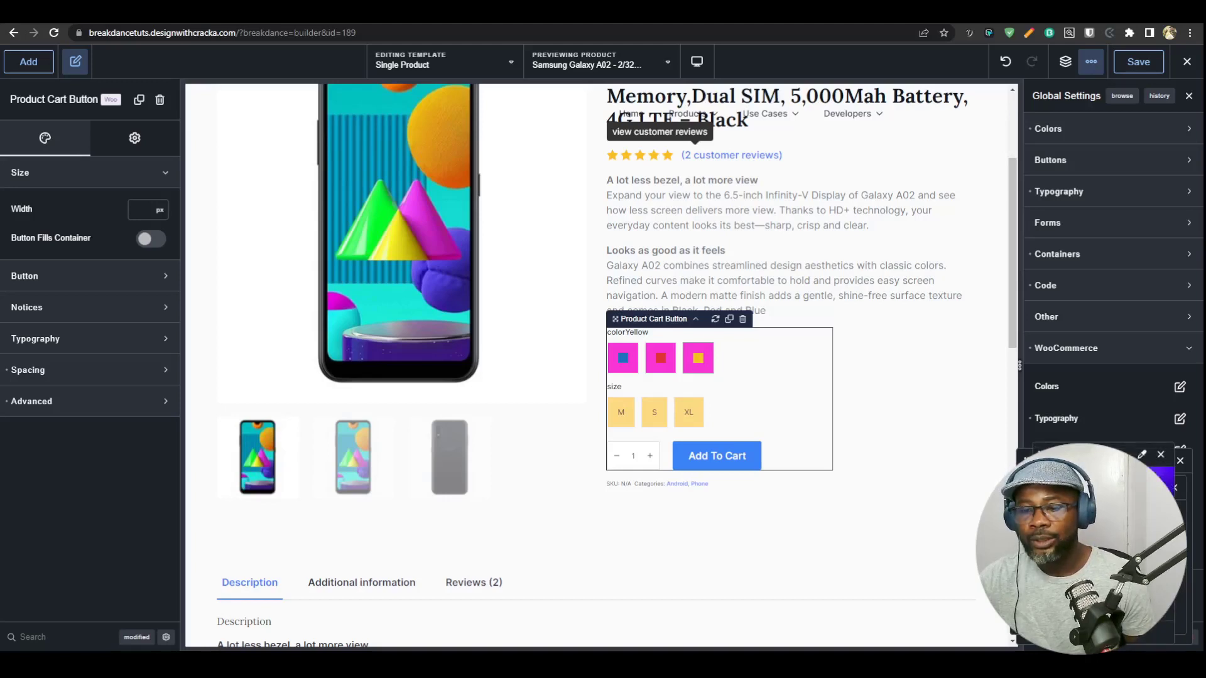
pyautogui.click(1144, 565)
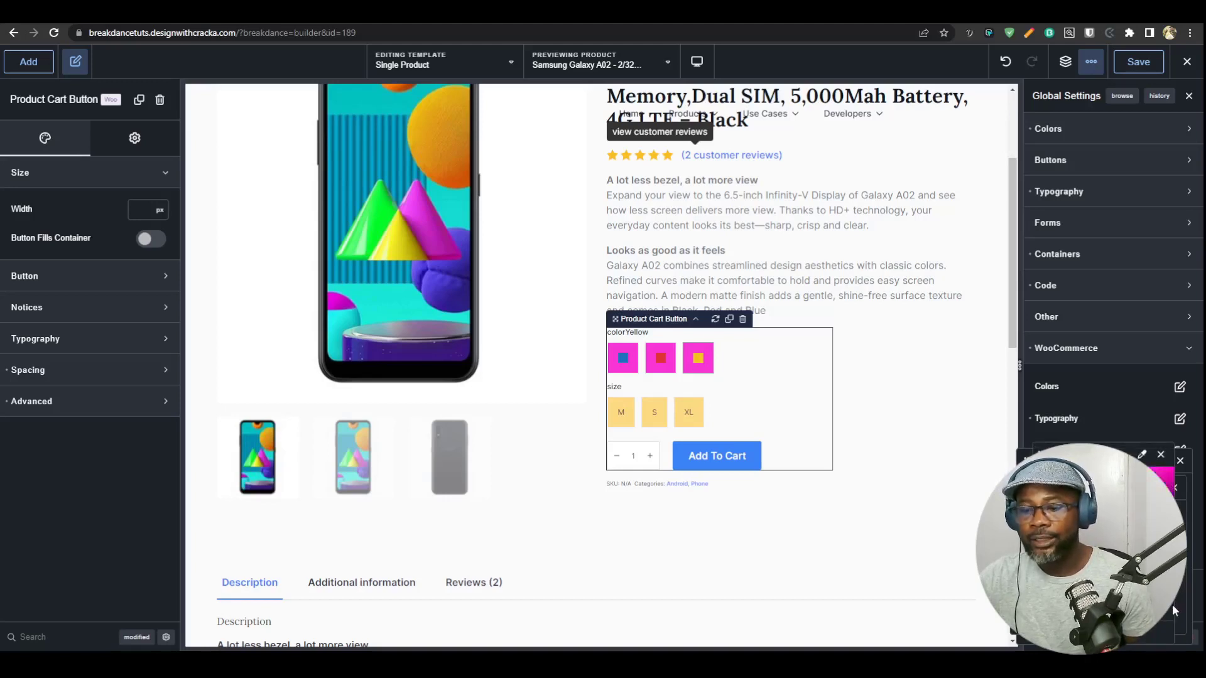
pyautogui.click(1179, 545)
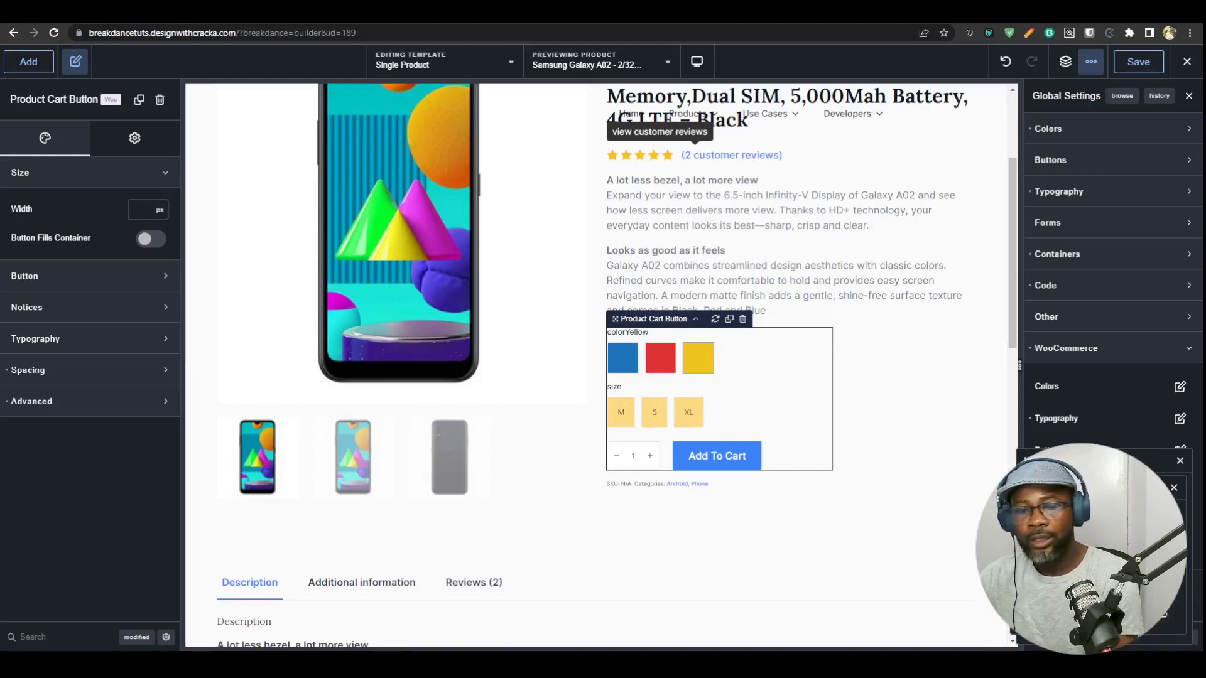
pyautogui.click(1174, 489)
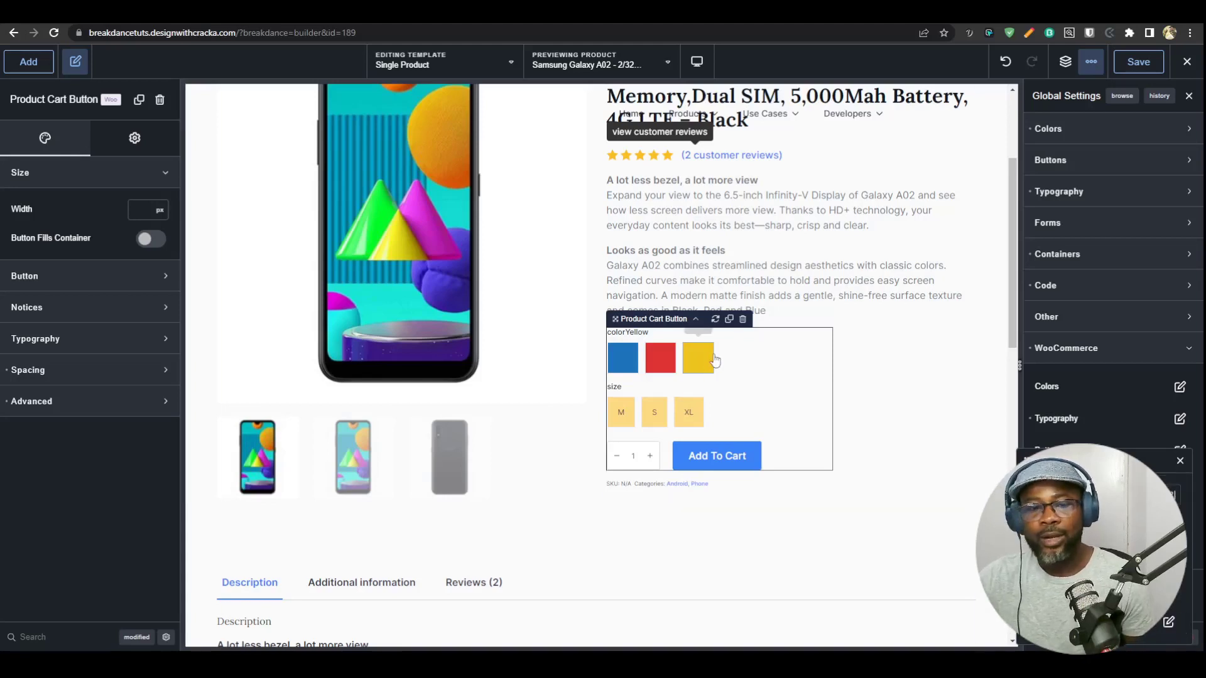
pyautogui.click(1169, 593)
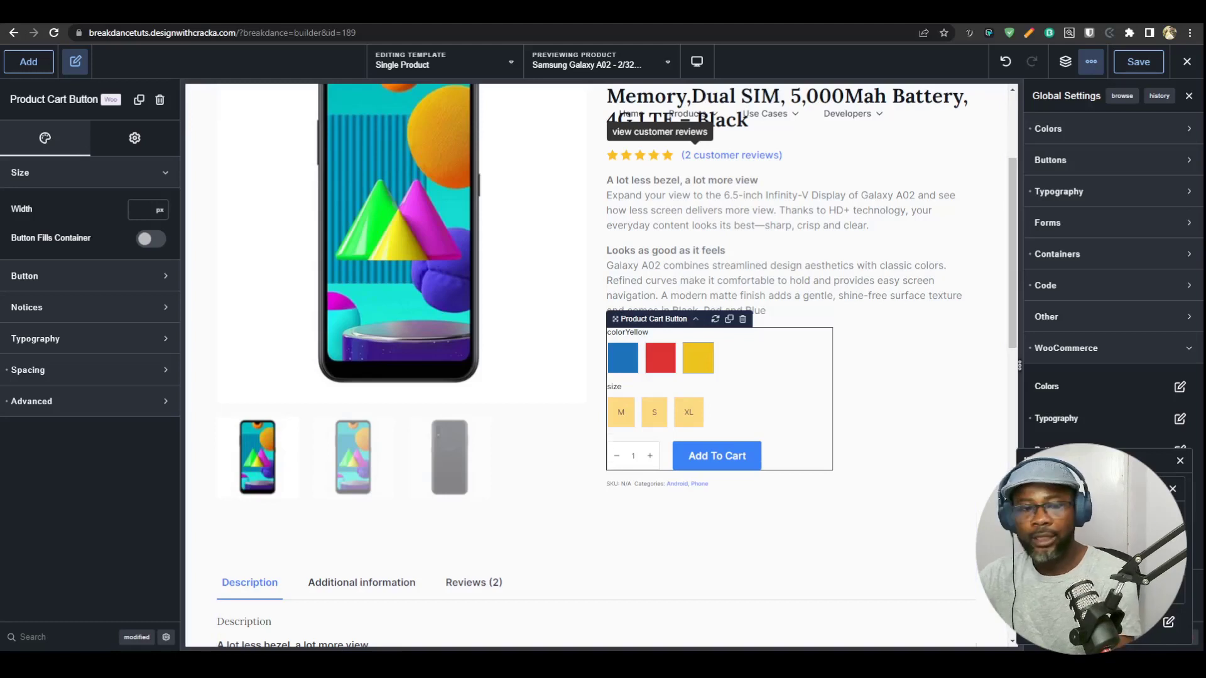
pyautogui.write('20')
pyautogui.press('BackSpace')
pyautogui.press('BackSpace')
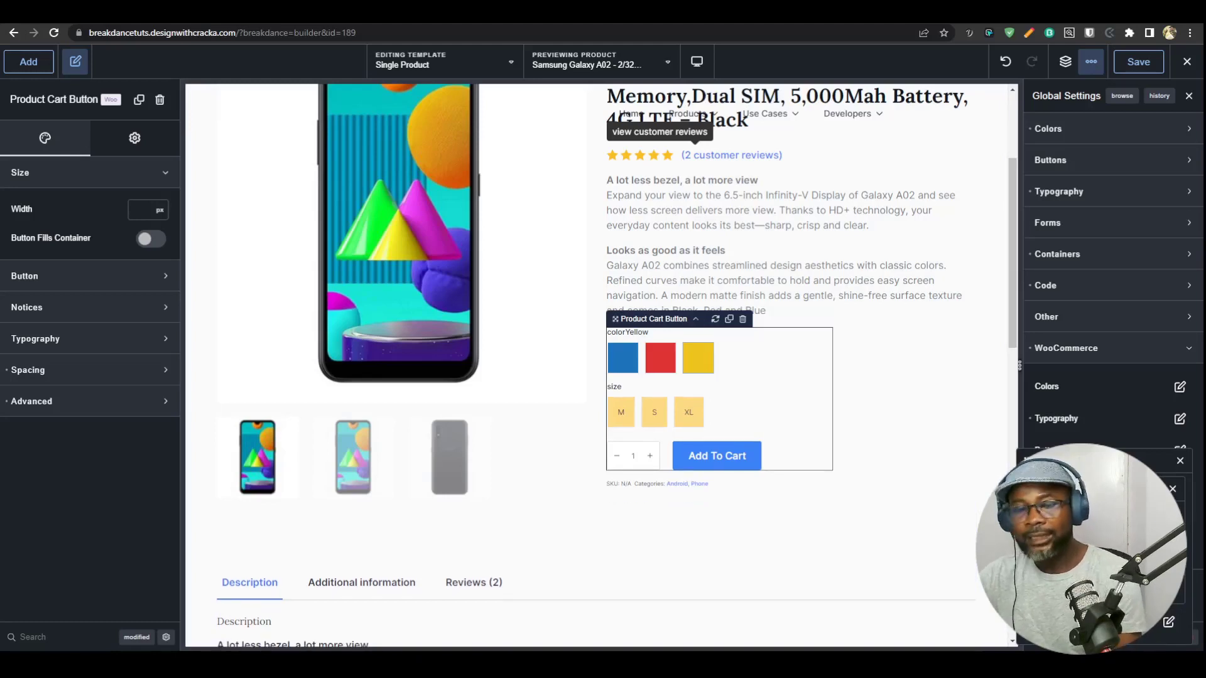
pyautogui.click(1172, 488)
pyautogui.click(1181, 461)
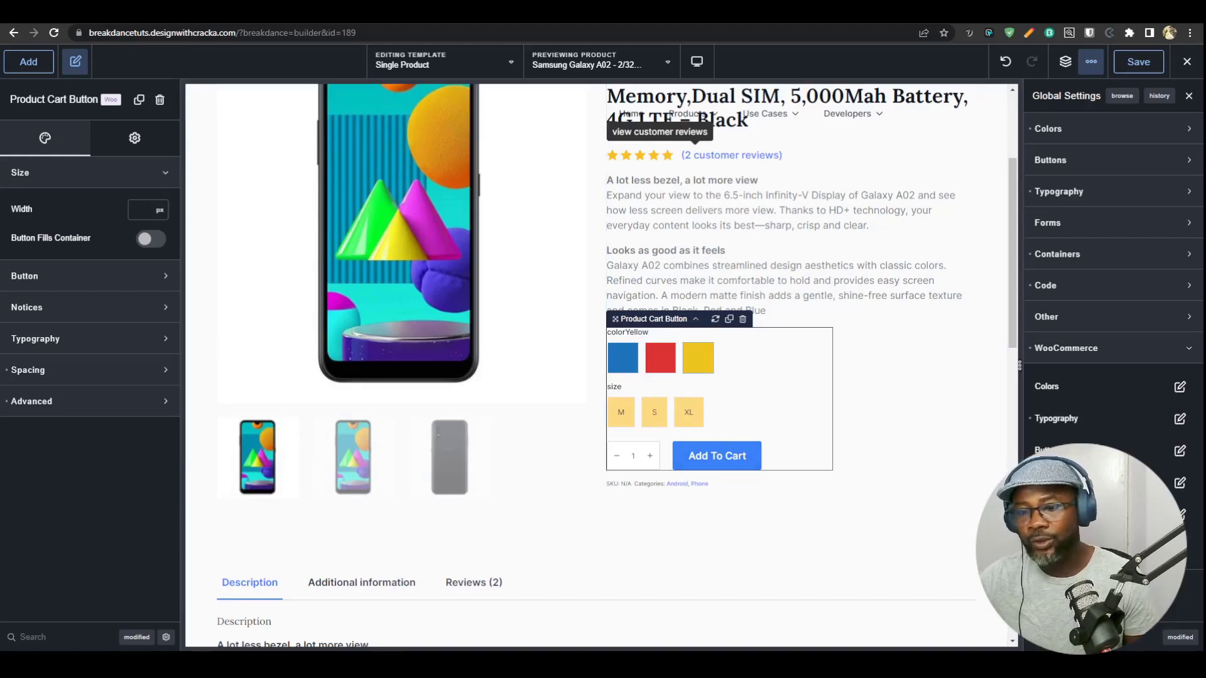
# - Look through the Other options in the WooCommerce global settings and close them again
pyautogui.click(1181, 515)
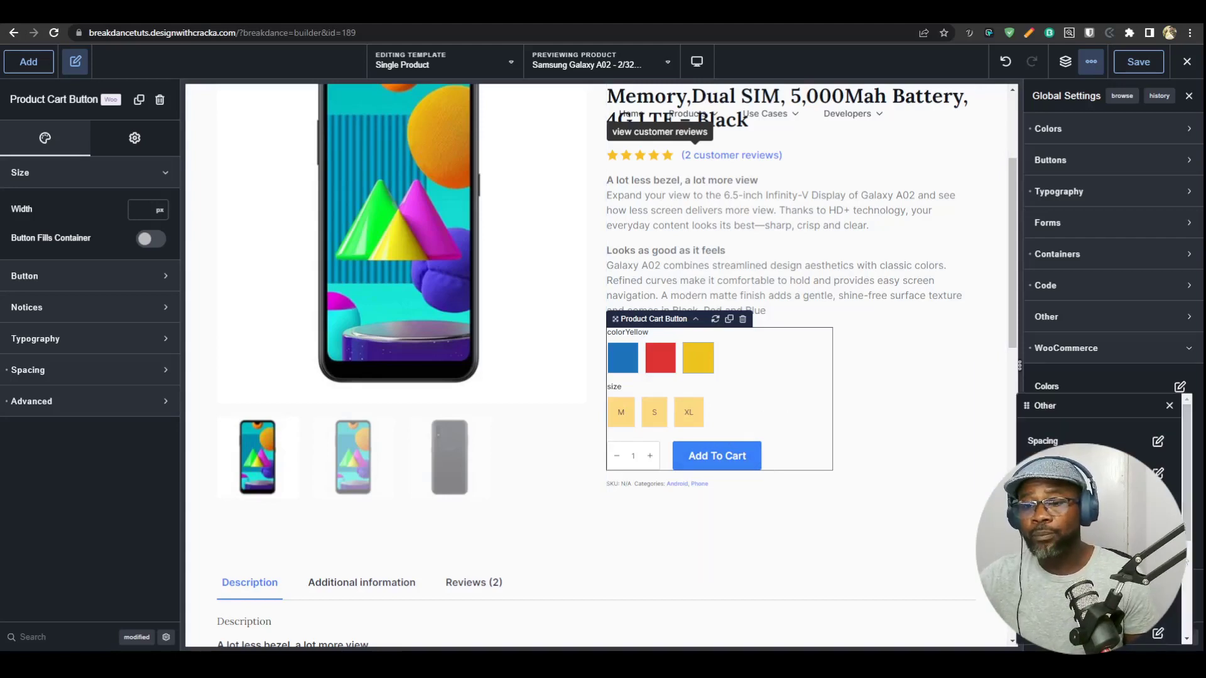
pyautogui.scroll(-3, 1169, 512)
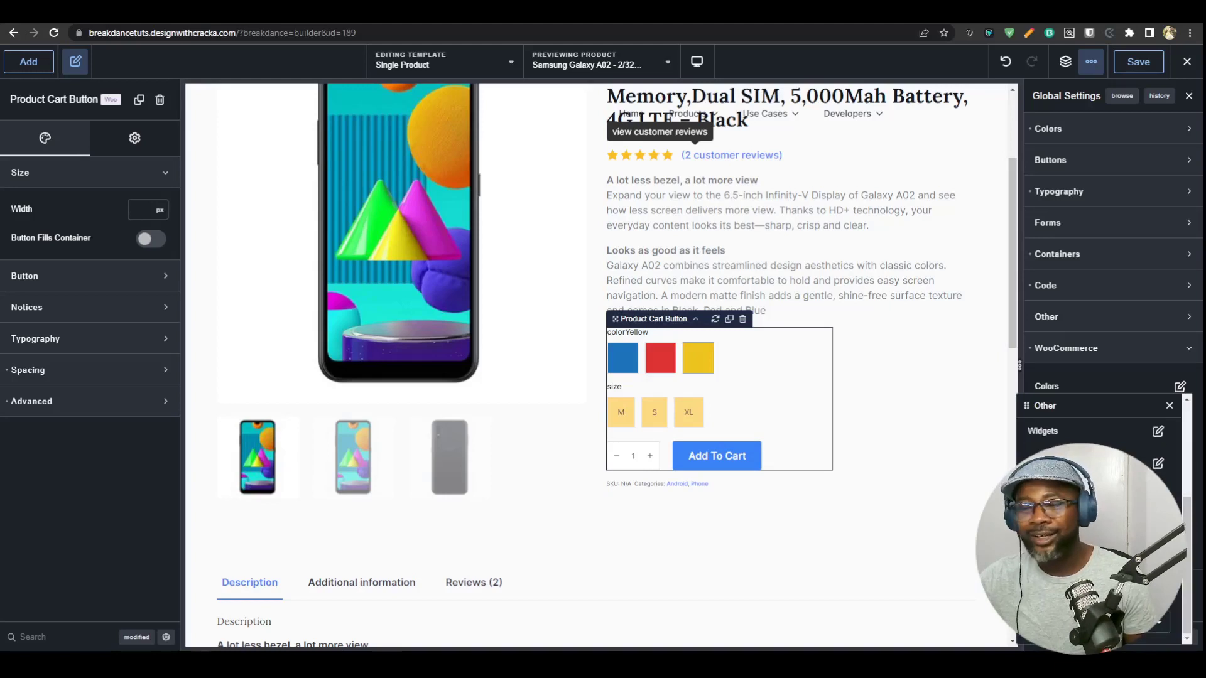
pyautogui.scroll(3, 1169, 512)
pyautogui.click(1169, 406)
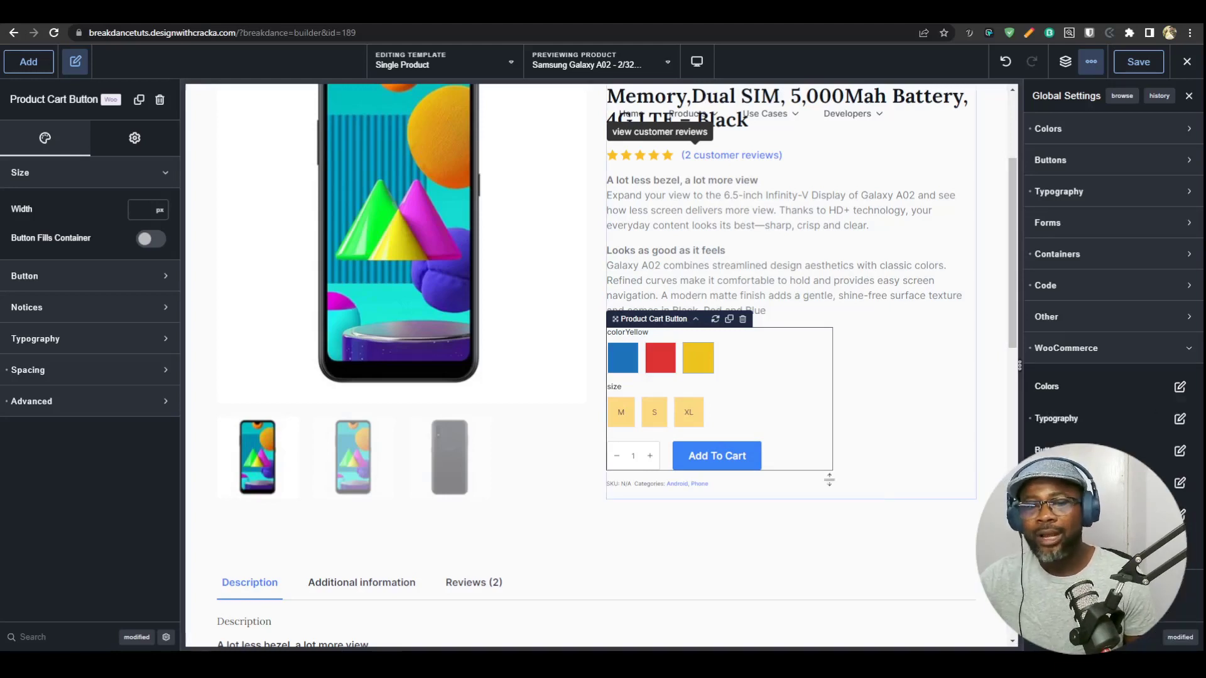
# - Save the template, then test size M on the reloaded product page and clear the selection
pyautogui.click(1139, 61)
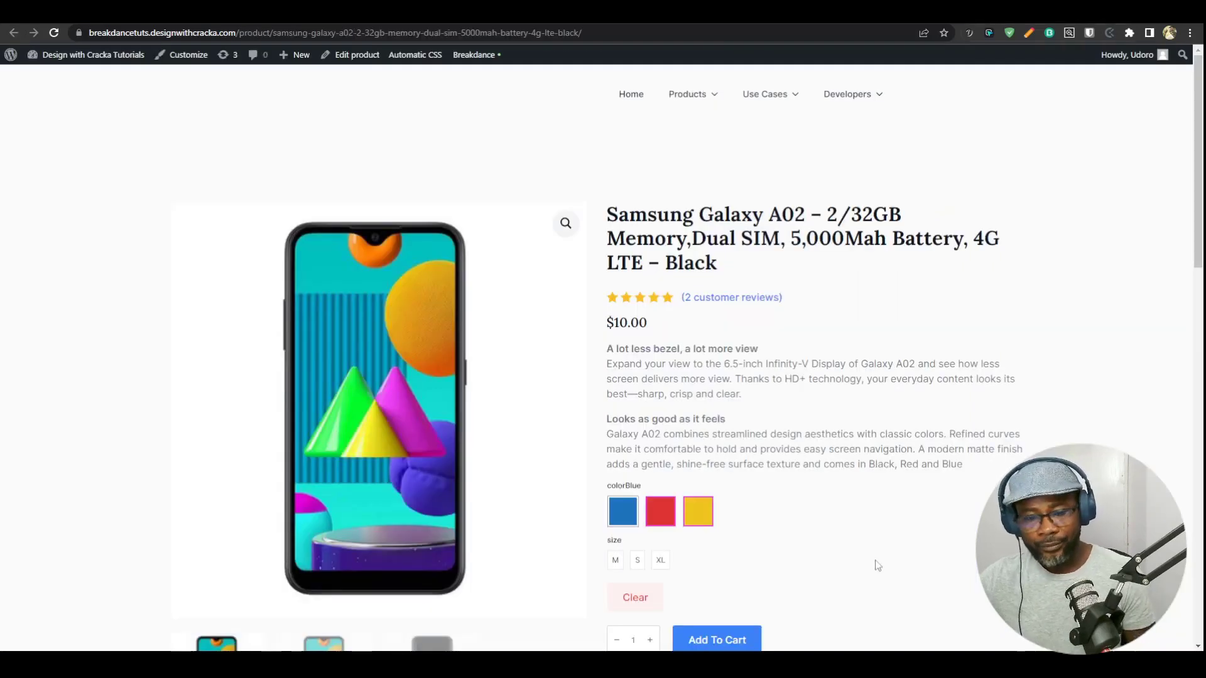
pyautogui.scroll(-2, 877, 566)
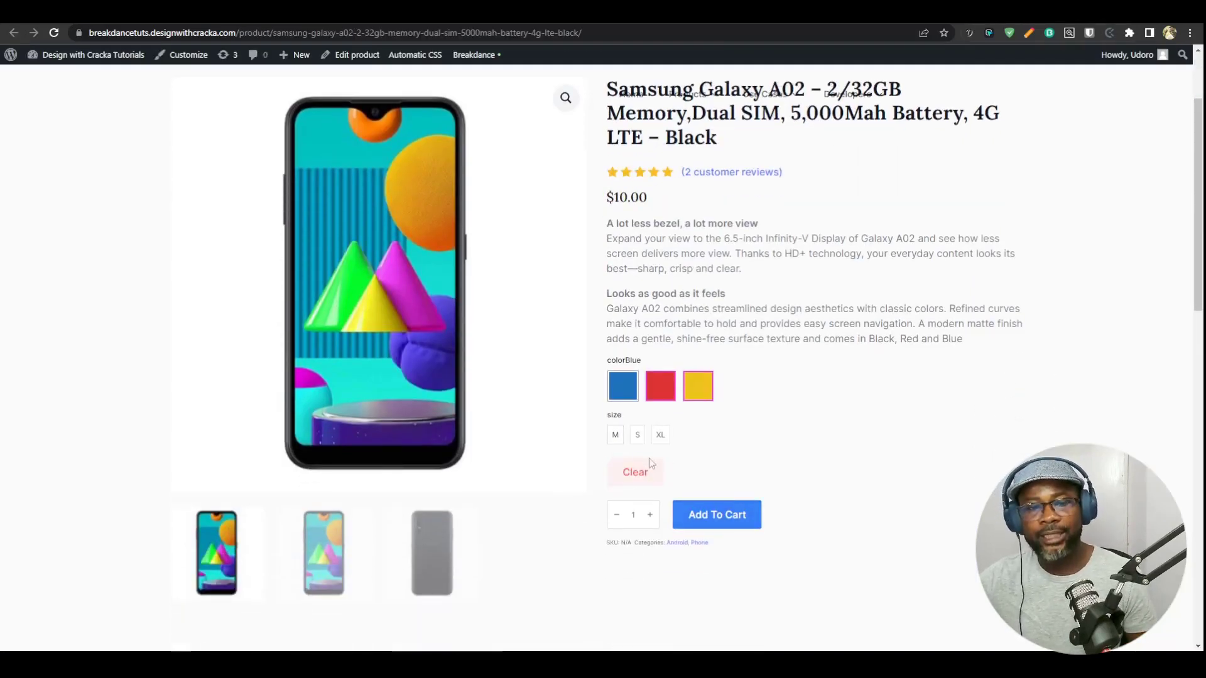
pyautogui.hotkey('ctrl', 'r')
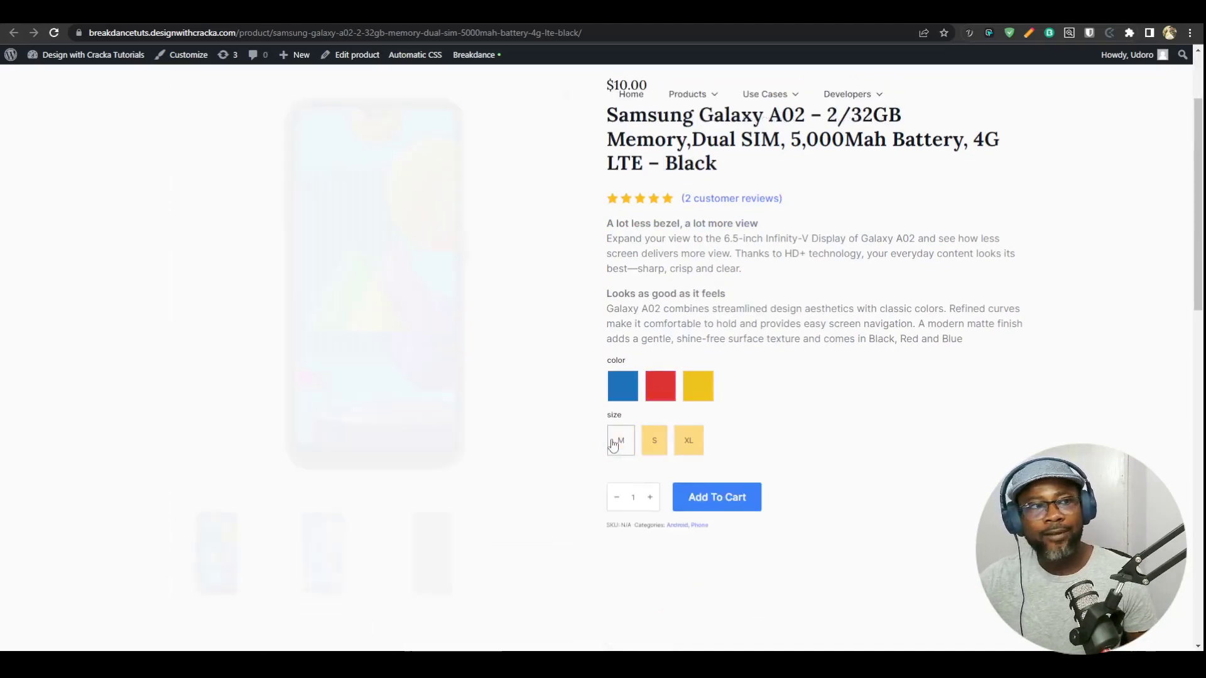
pyautogui.click(654, 441)
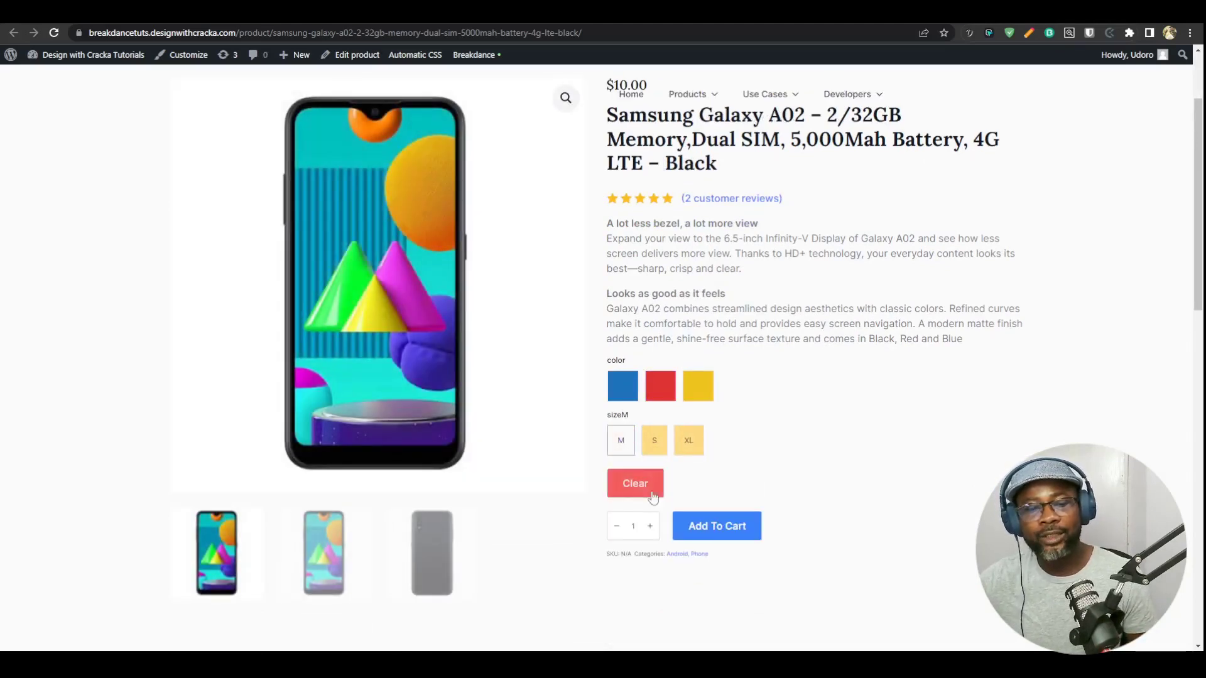
pyautogui.click(635, 484)
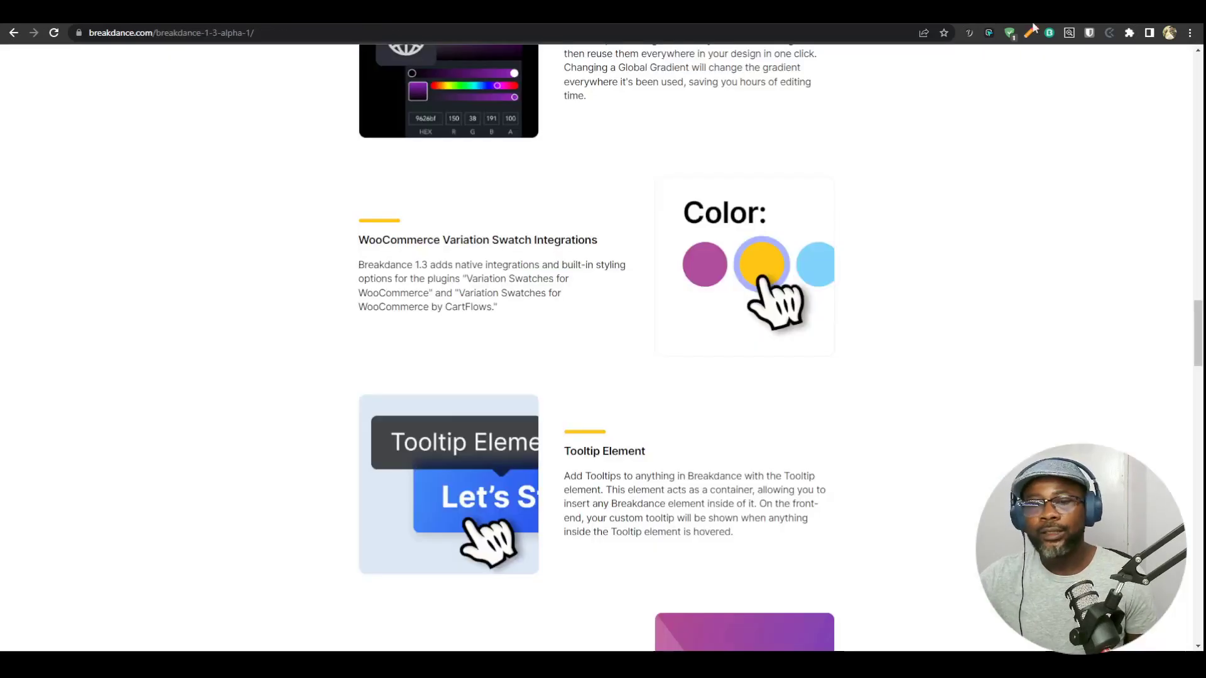
# - Read the Tooltip Element section on the Breakdance 1.3 release page
pyautogui.scroll(-5, 825, 483)
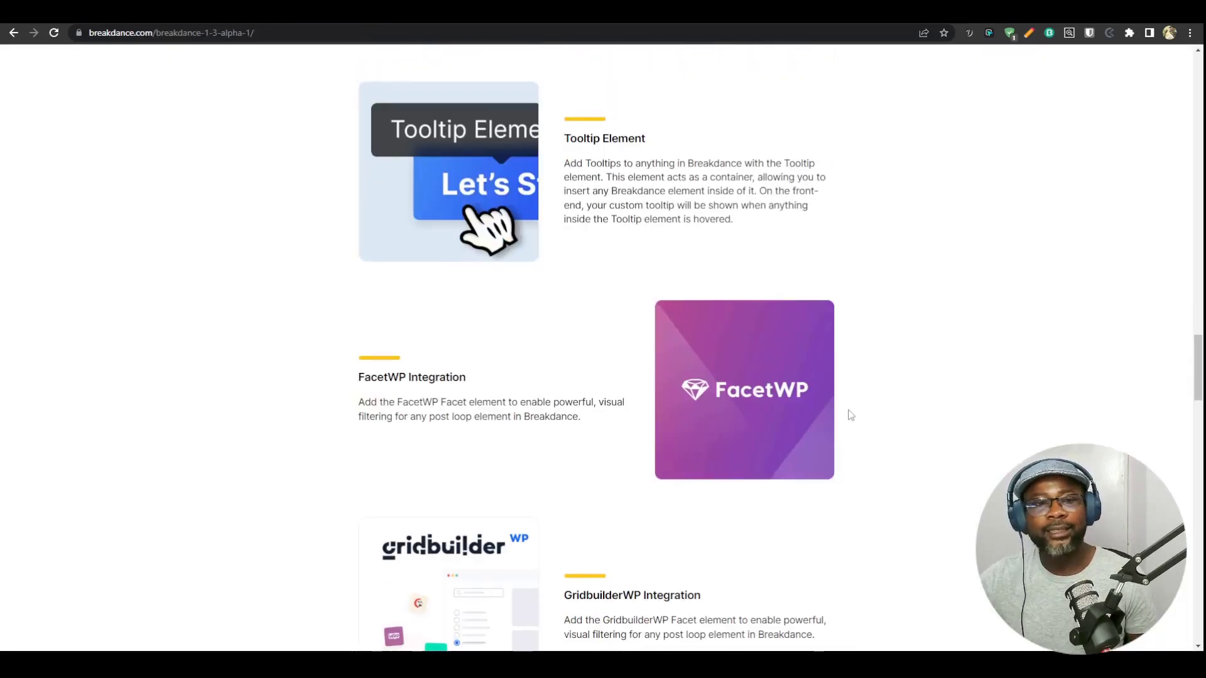
pyautogui.scroll(5, 848, 415)
pyautogui.scroll(-2, 726, 459)
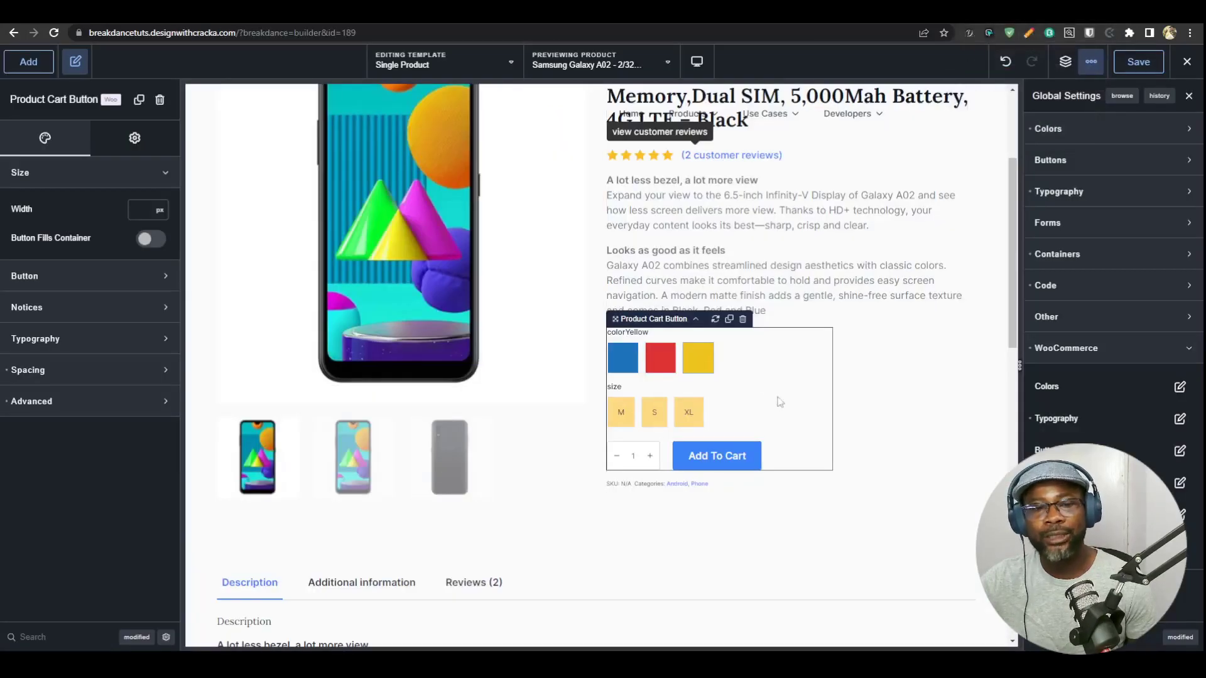
# - Add a Tooltip element by the product price in the Single Product template and nest the Product Price inside it
pyautogui.scroll(2, 816, 408)
pyautogui.scroll(1, 845, 417)
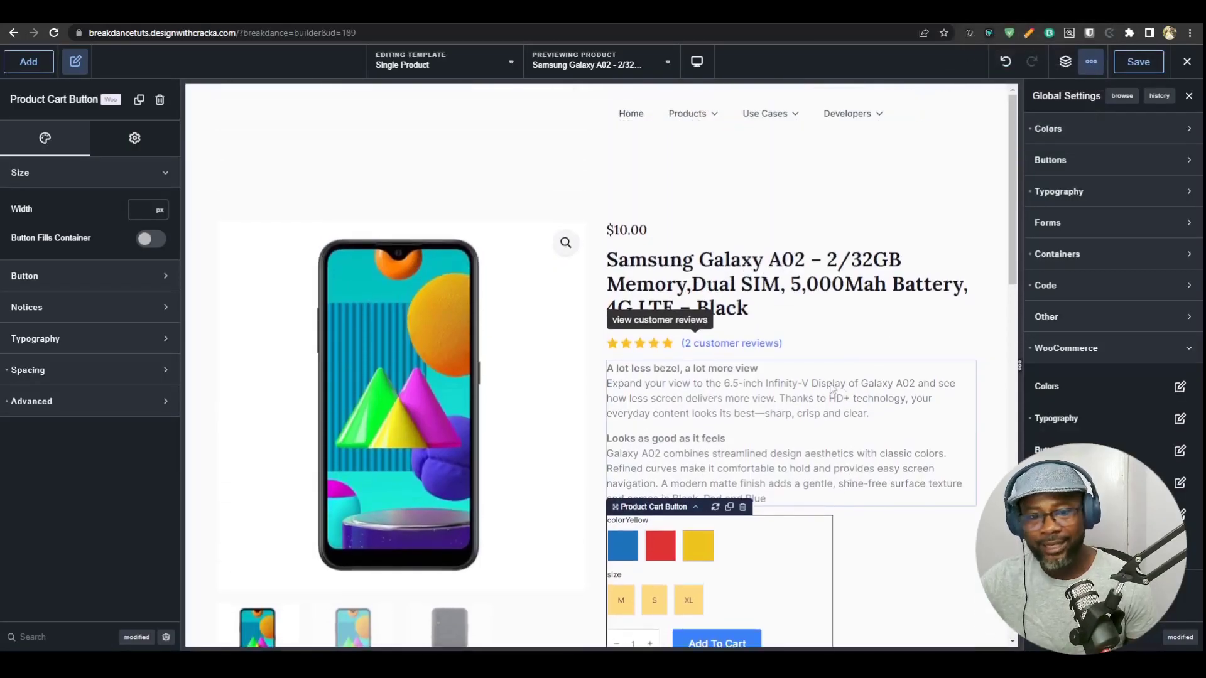
pyautogui.click(627, 230)
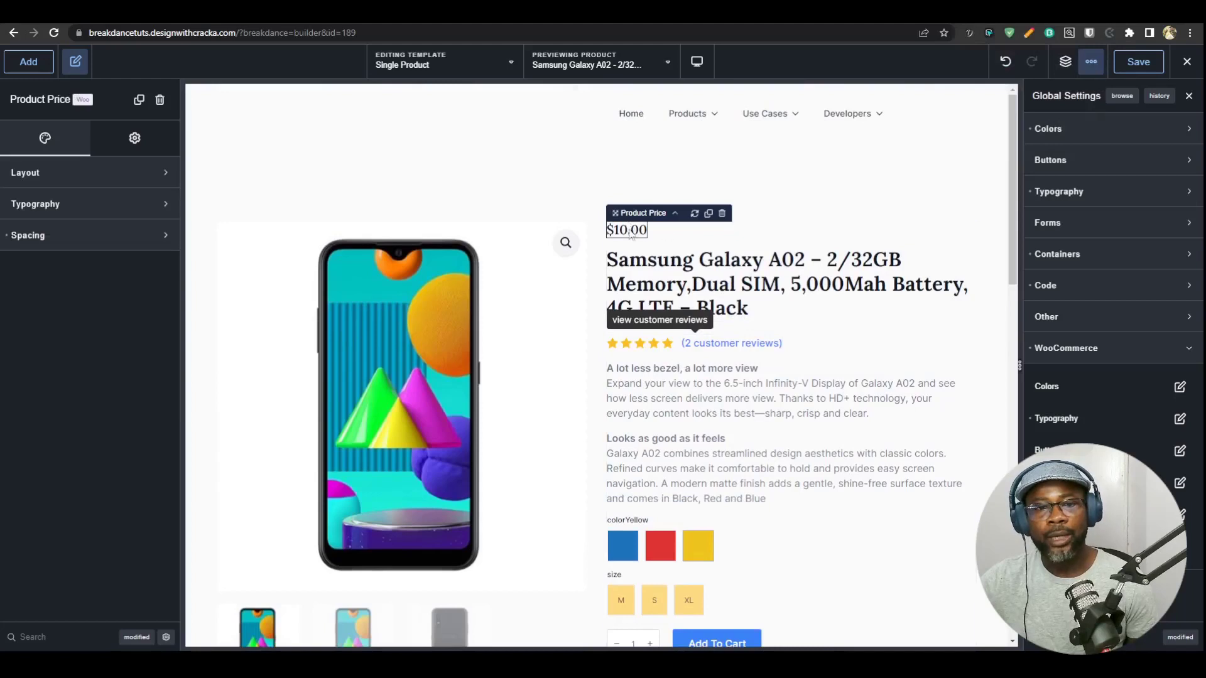
pyautogui.click(28, 62)
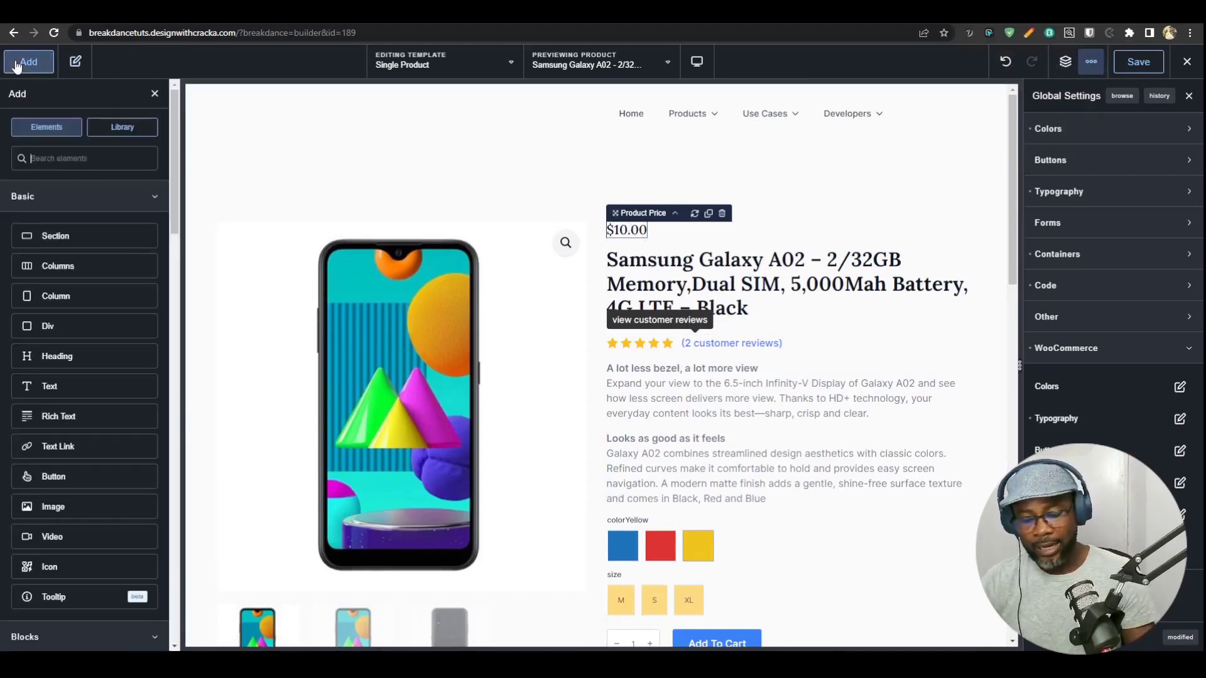
pyautogui.write('tool')
pyautogui.click(74, 207)
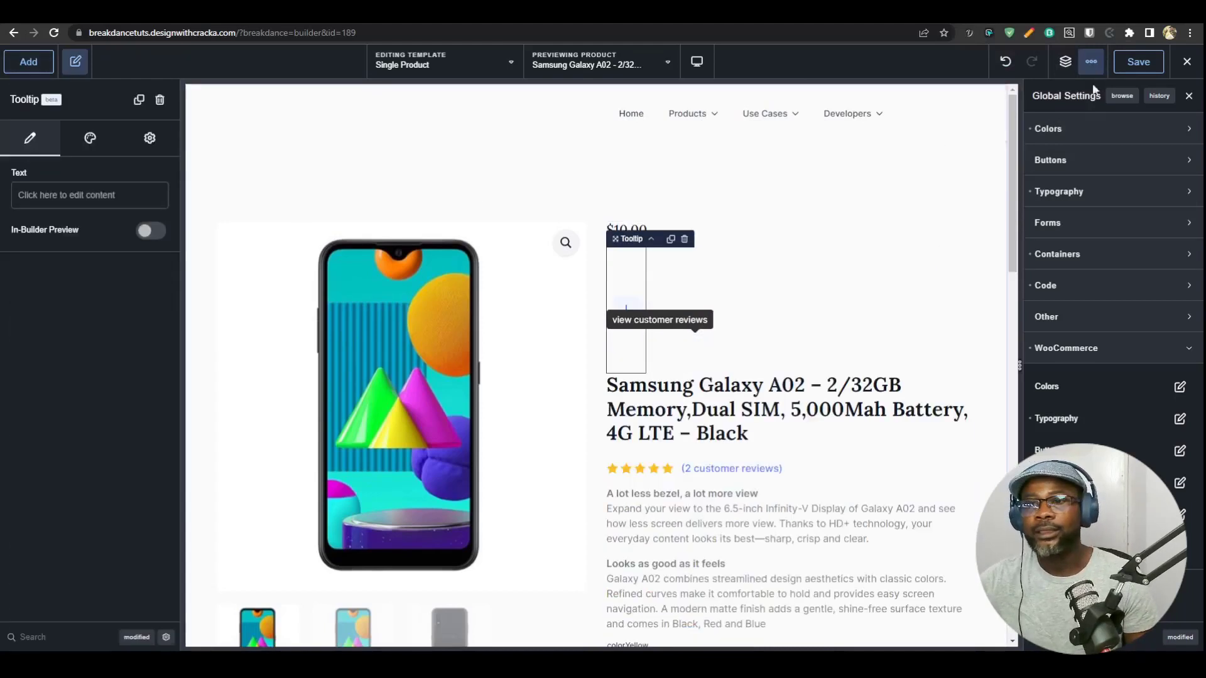
pyautogui.click(1066, 61)
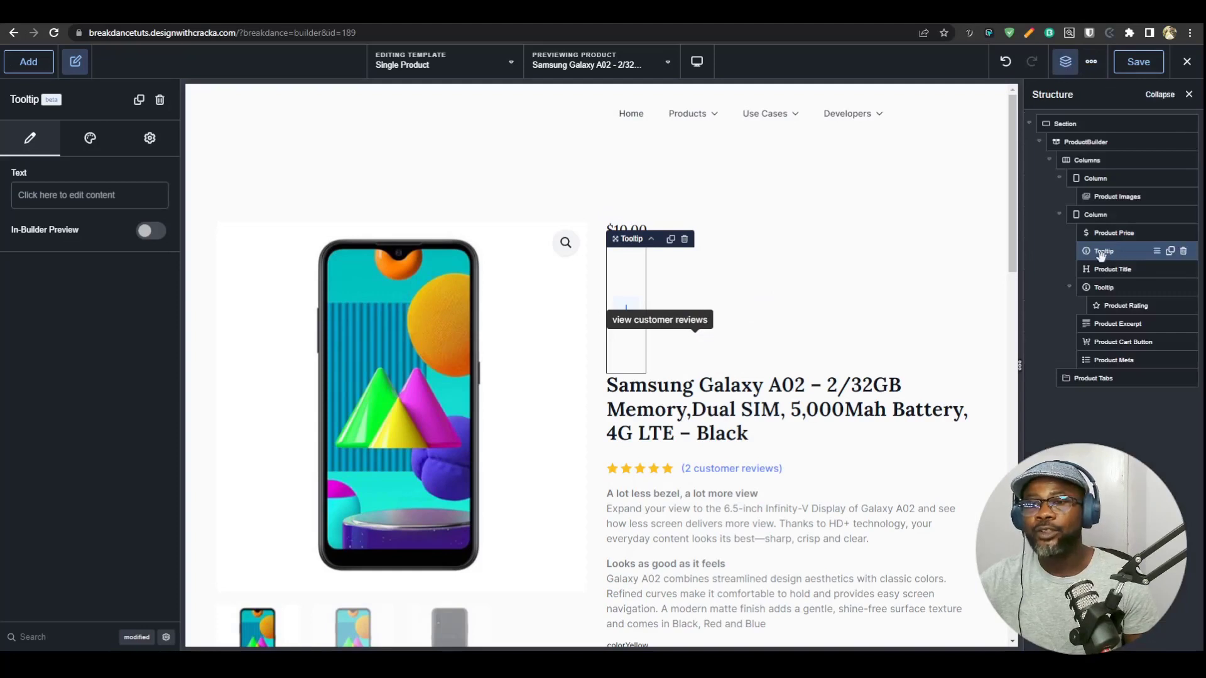
pyautogui.moveTo(1098, 251)
pyautogui.mouseDown()
pyautogui.moveTo(1100, 229)
pyautogui.moveTo(1100, 251)
pyautogui.moveTo(1112, 232)
pyautogui.mouseUp()
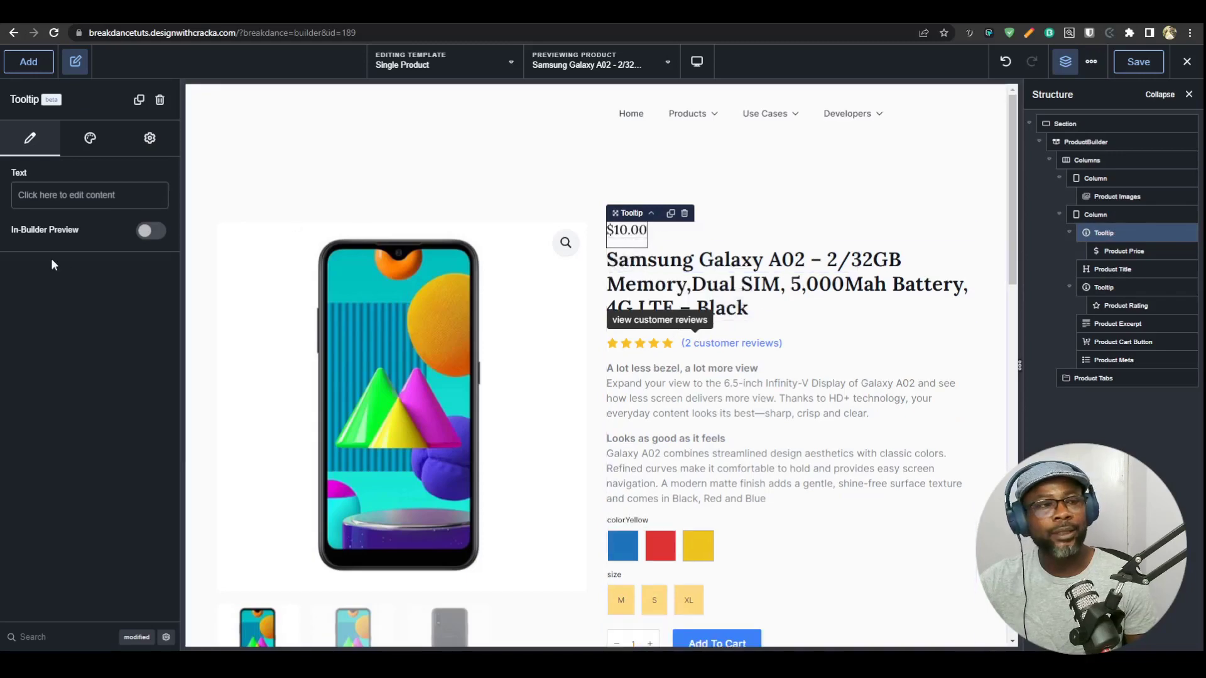
# - Enable the in-builder preview for the new price tooltip and set its text to "Product Price"
pyautogui.click(148, 232)
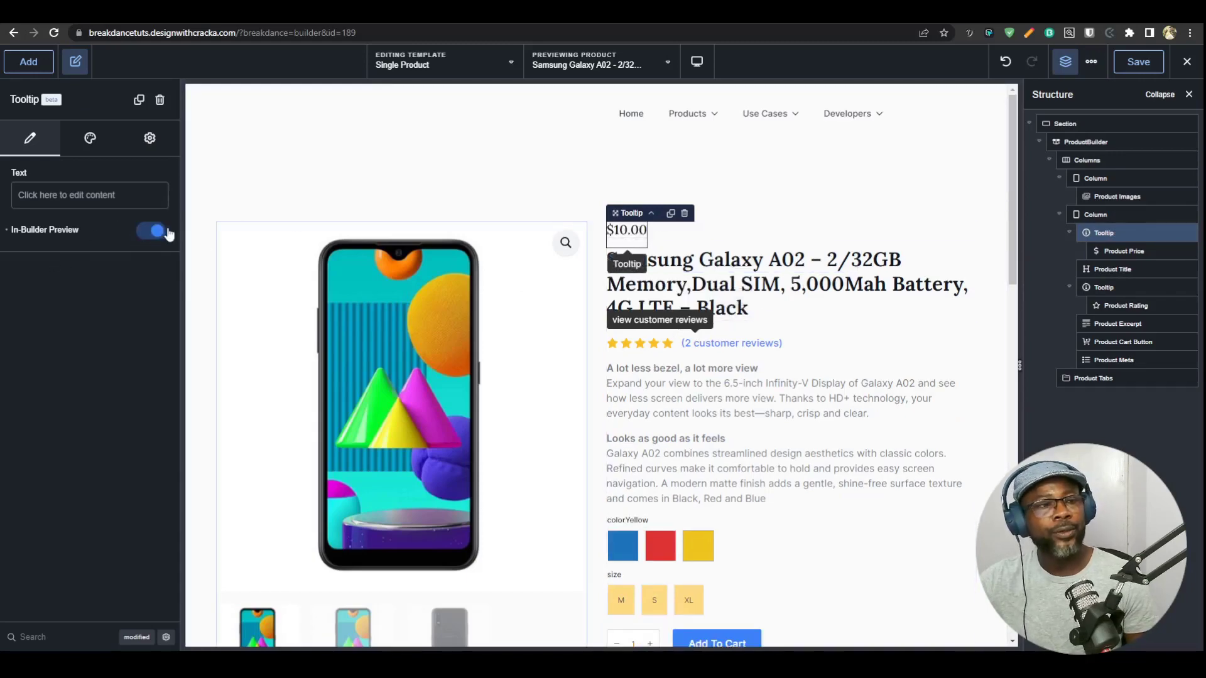
pyautogui.click(86, 198)
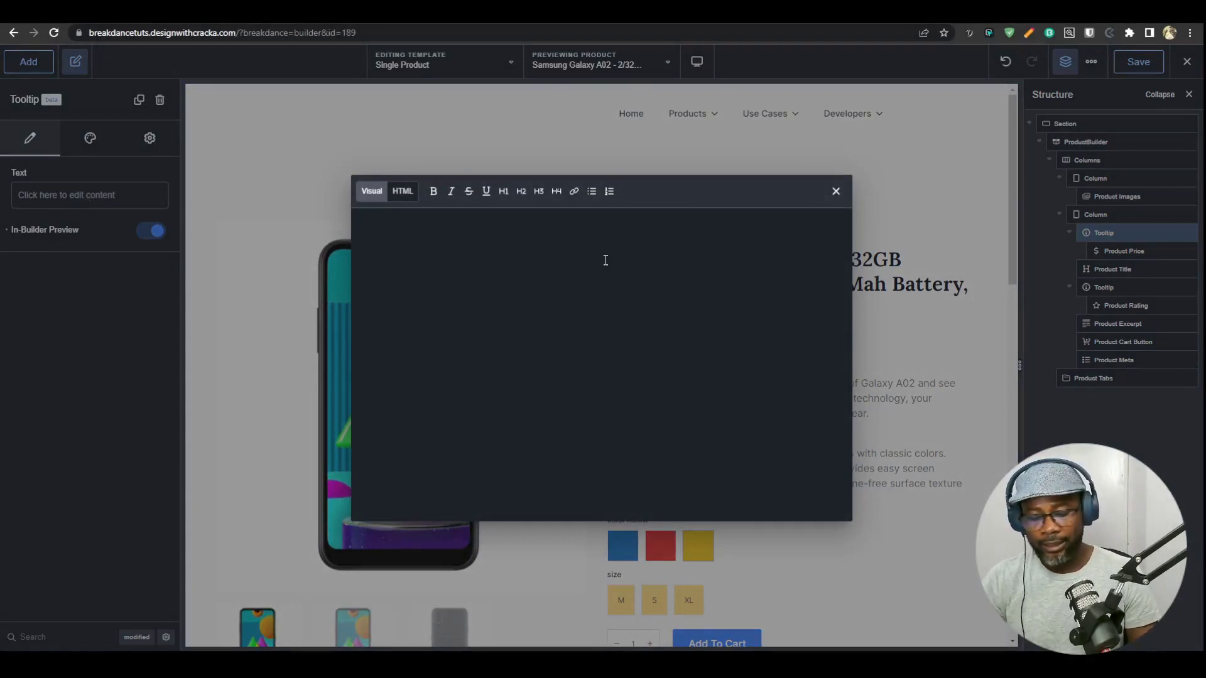
pyautogui.write('Produc')
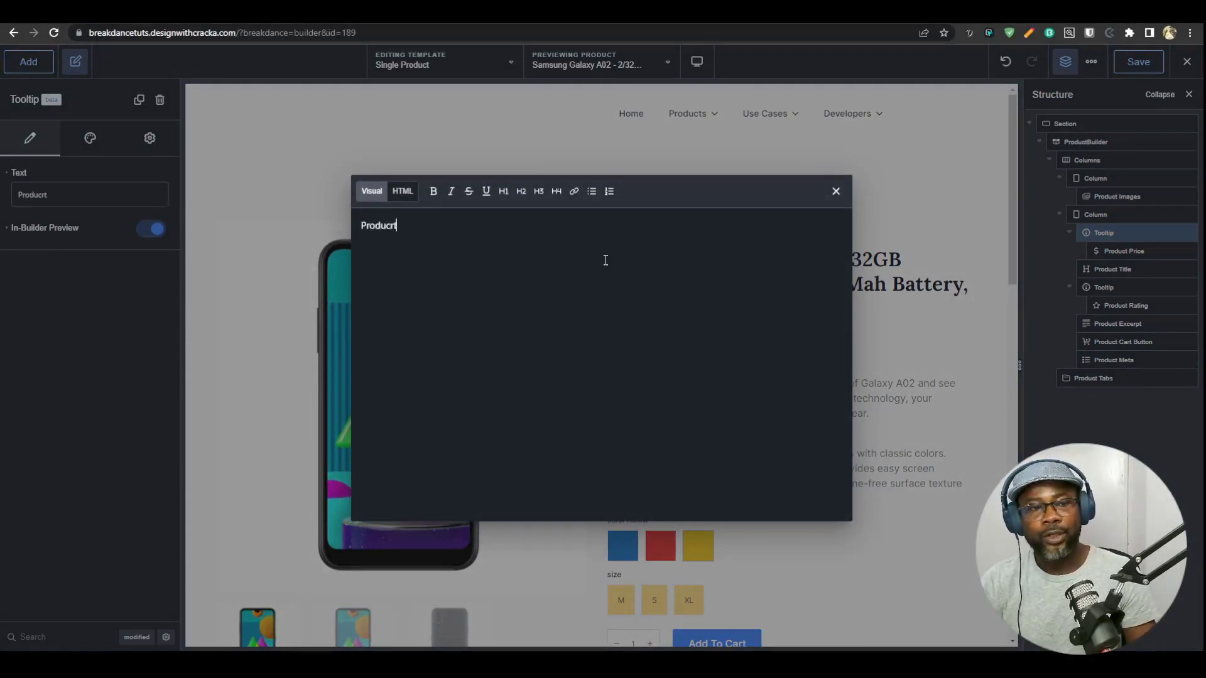
pyautogui.write('t Price')
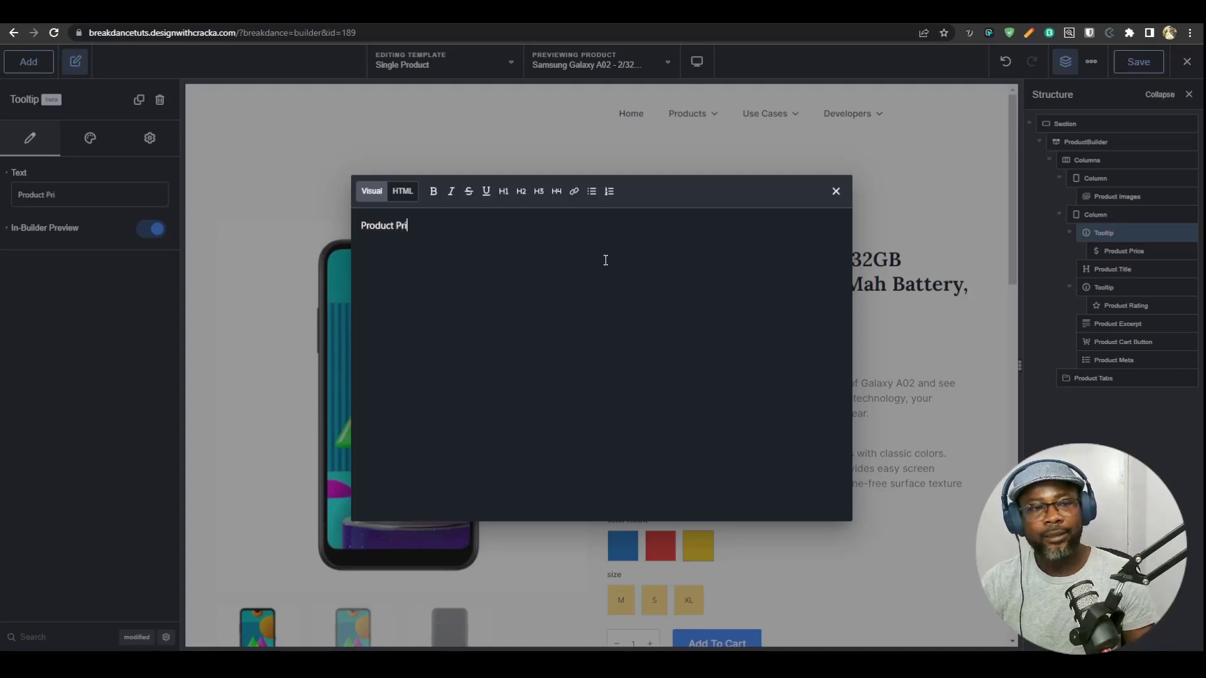
pyautogui.click(836, 191)
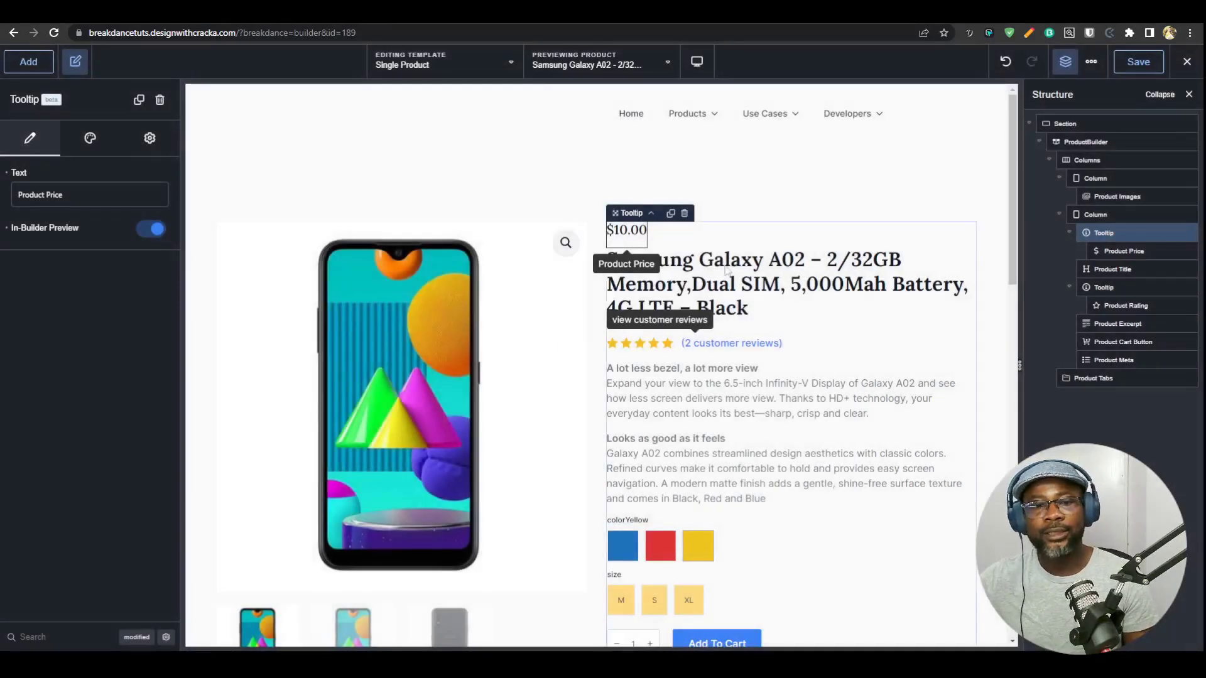
# - Set the placement of the price tooltip to Top Start
pyautogui.click(90, 137)
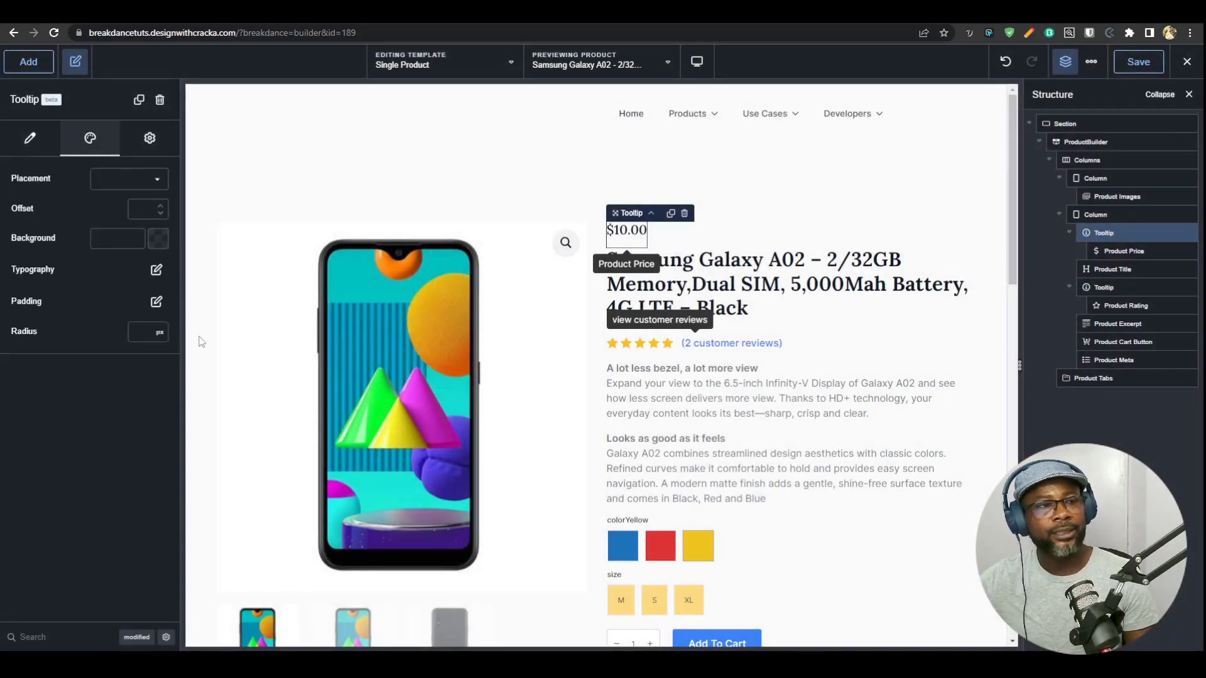
pyautogui.click(129, 178)
pyautogui.click(126, 214)
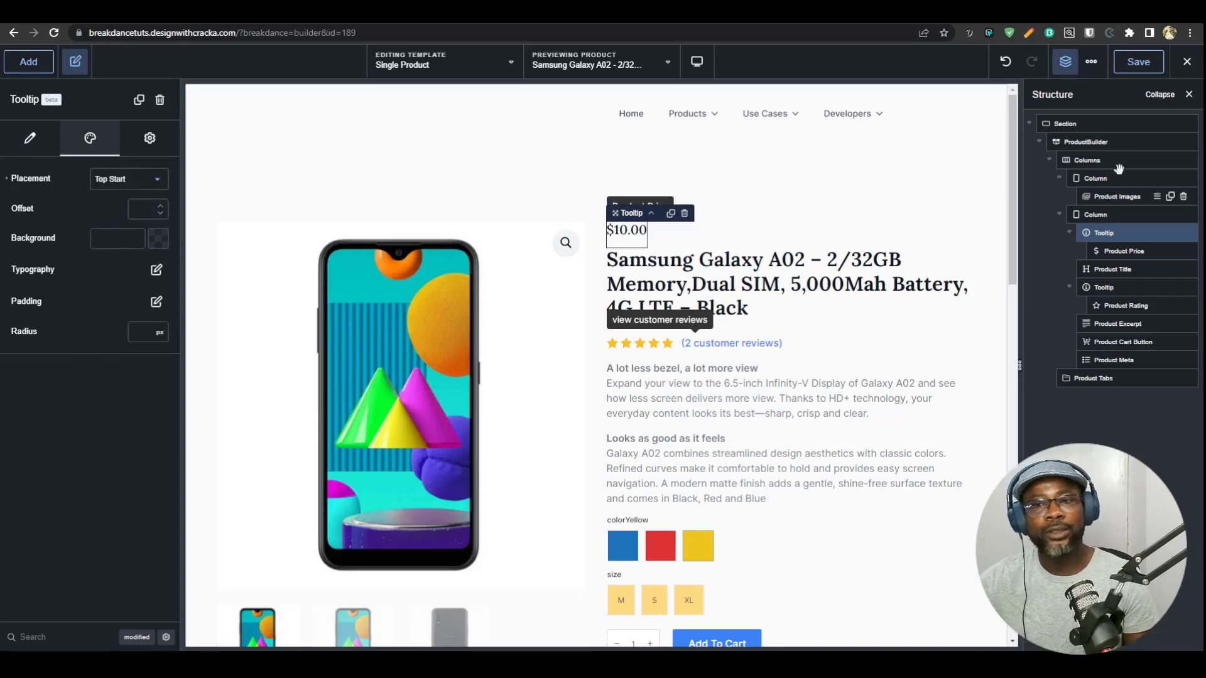
# - Save the template and check the price tooltip on the reloaded product page
pyautogui.click(1139, 61)
pyautogui.click(1003, 15)
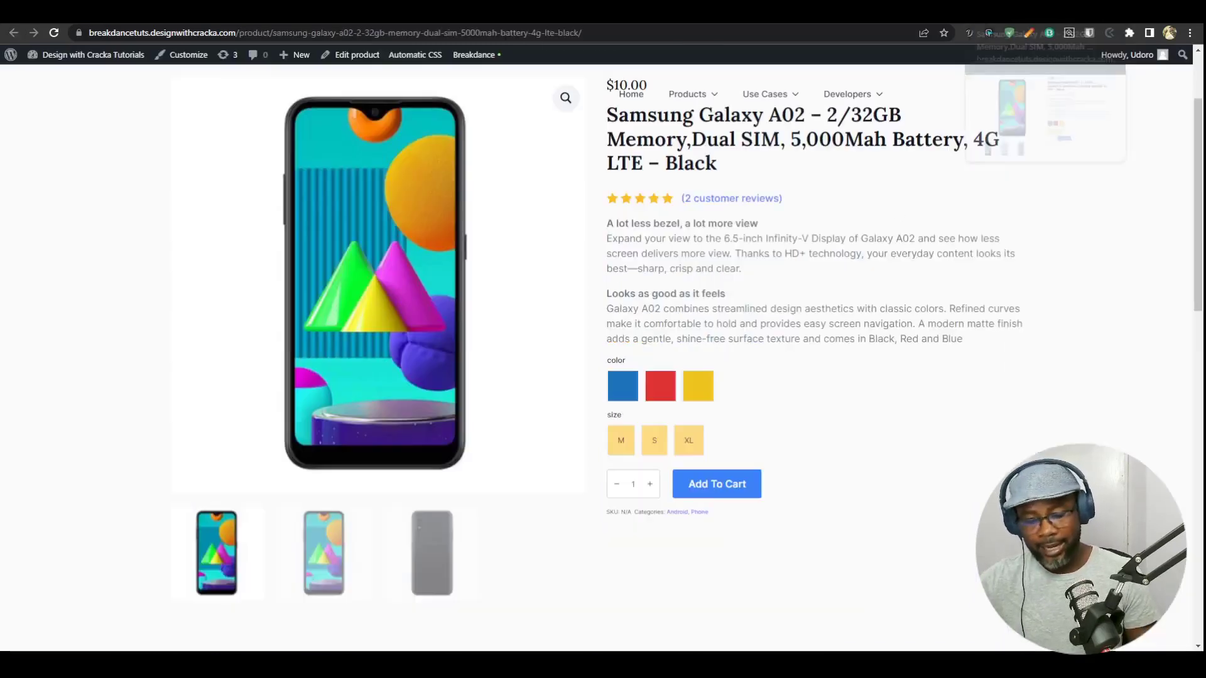
pyautogui.press('F5')
pyautogui.scroll(1, 916, 376)
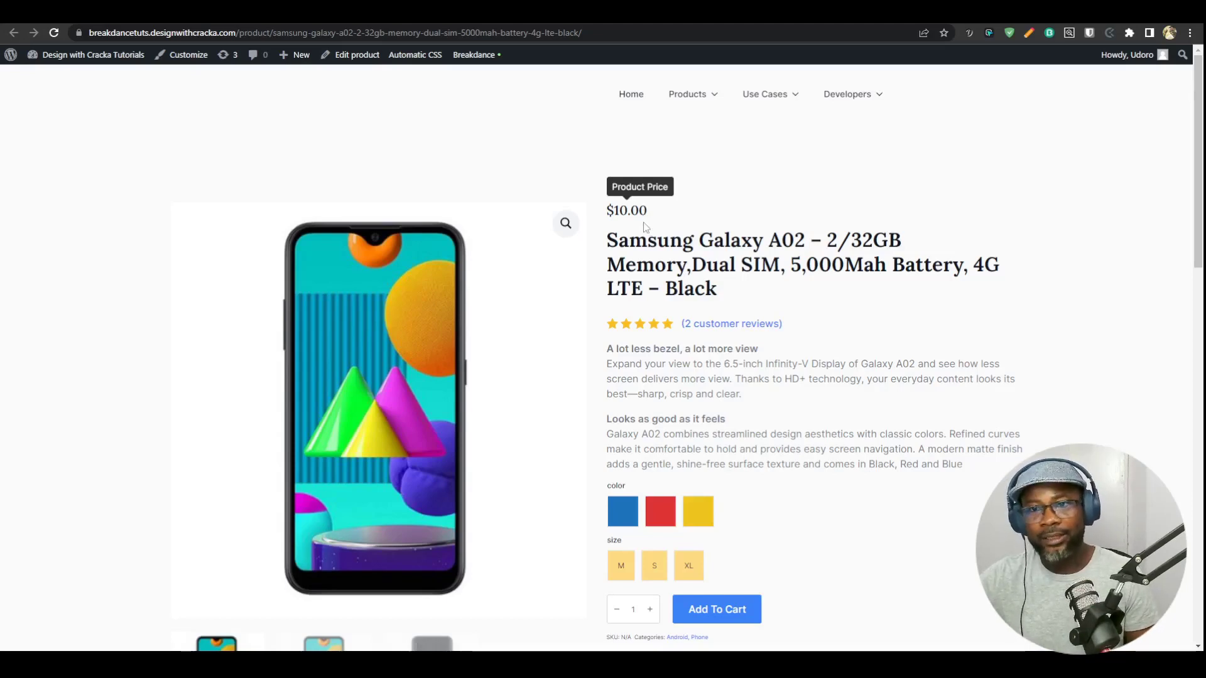
# - Return to the builder and examine how the Product Price is nested in its Tooltip and Column in the template structure
pyautogui.click(999, 13)
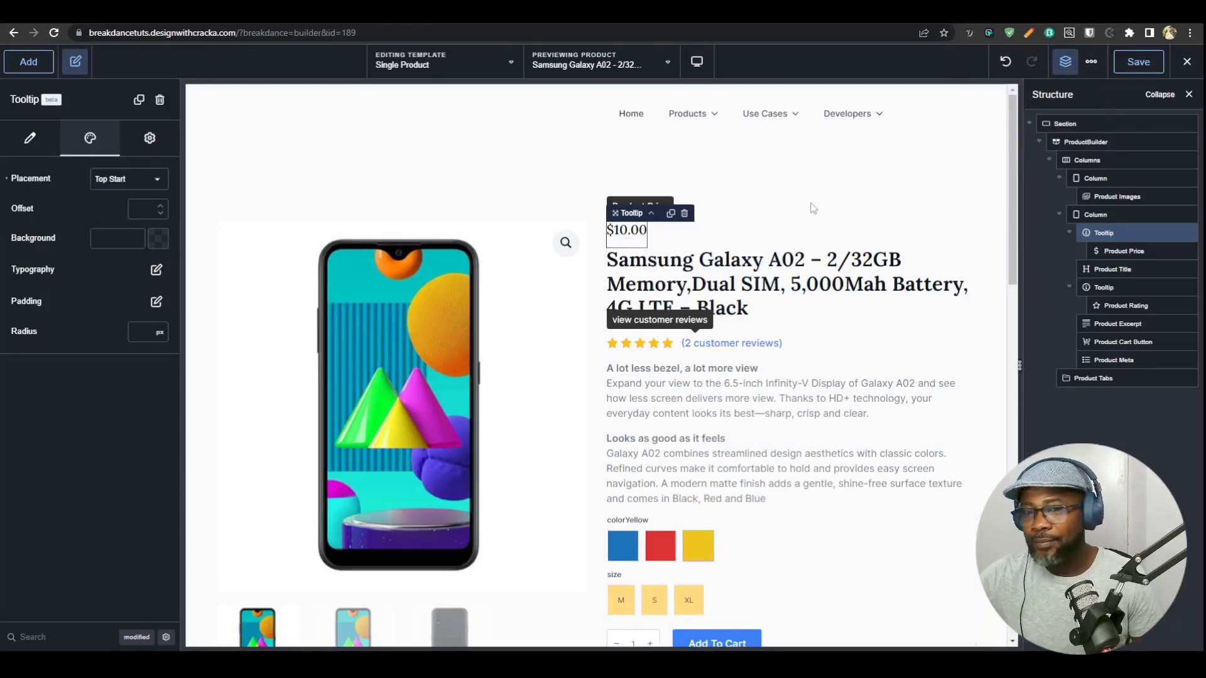
pyautogui.click(1121, 251)
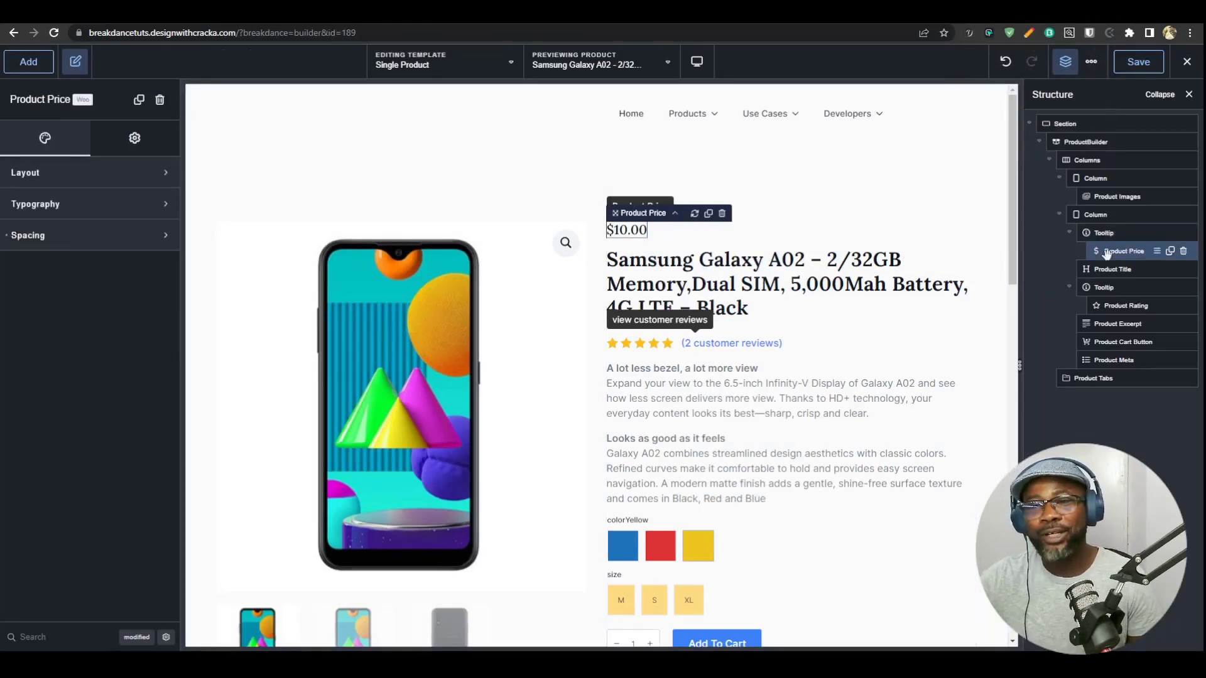
pyautogui.click(1104, 233)
pyautogui.click(1101, 217)
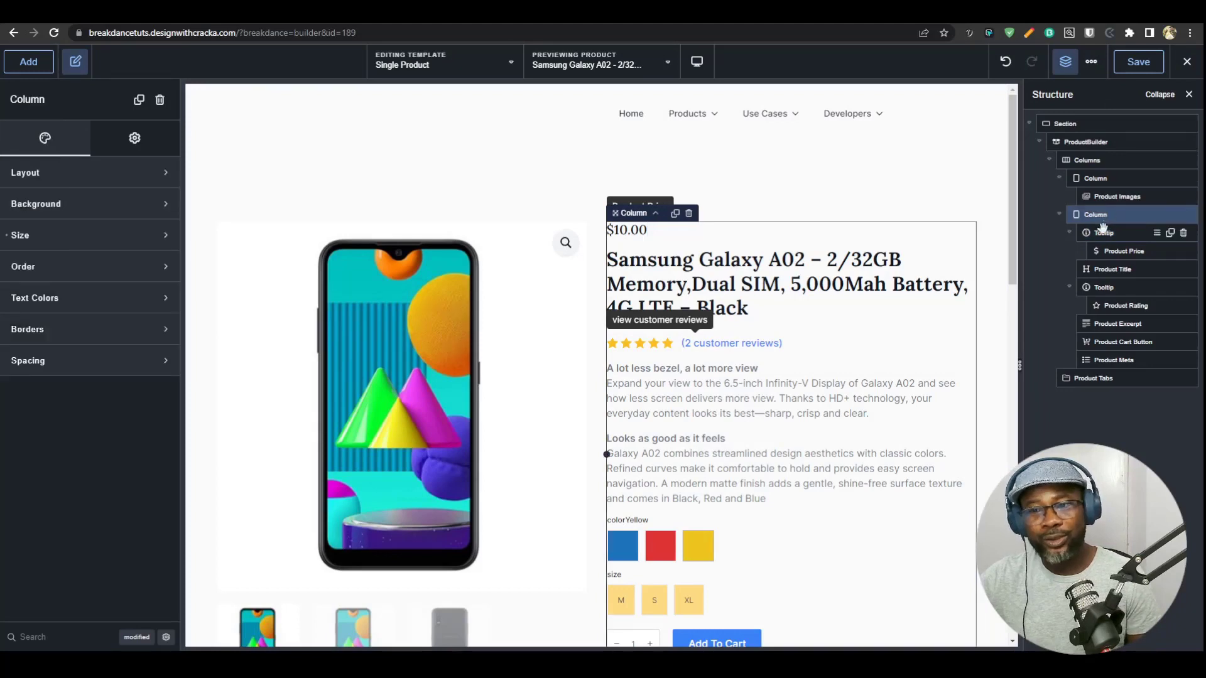
pyautogui.click(1104, 229)
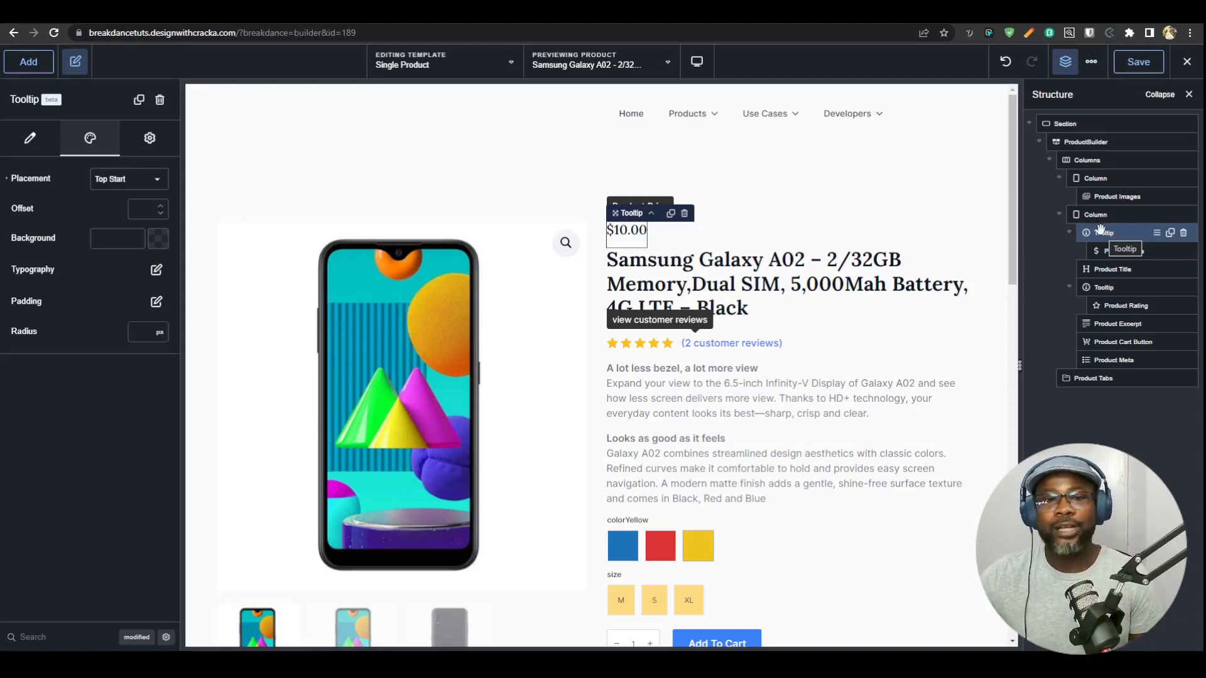
pyautogui.click(1071, 233)
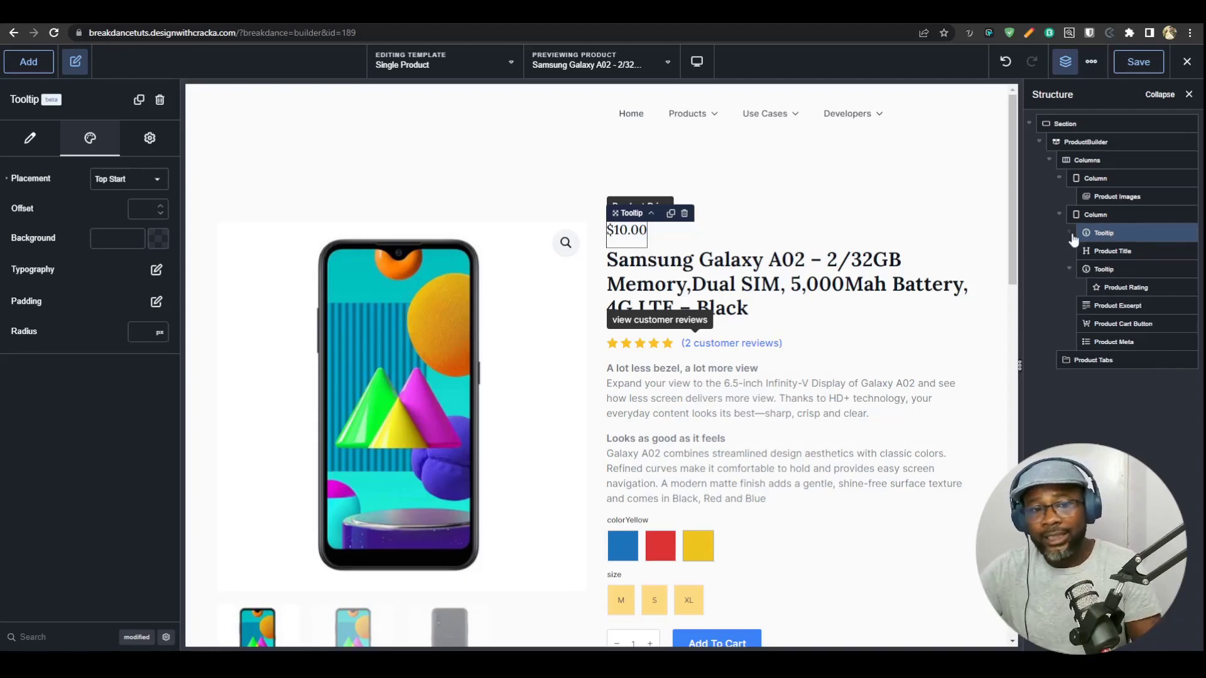
pyautogui.click(914, 314)
pyautogui.click(875, 204)
pyautogui.click(870, 233)
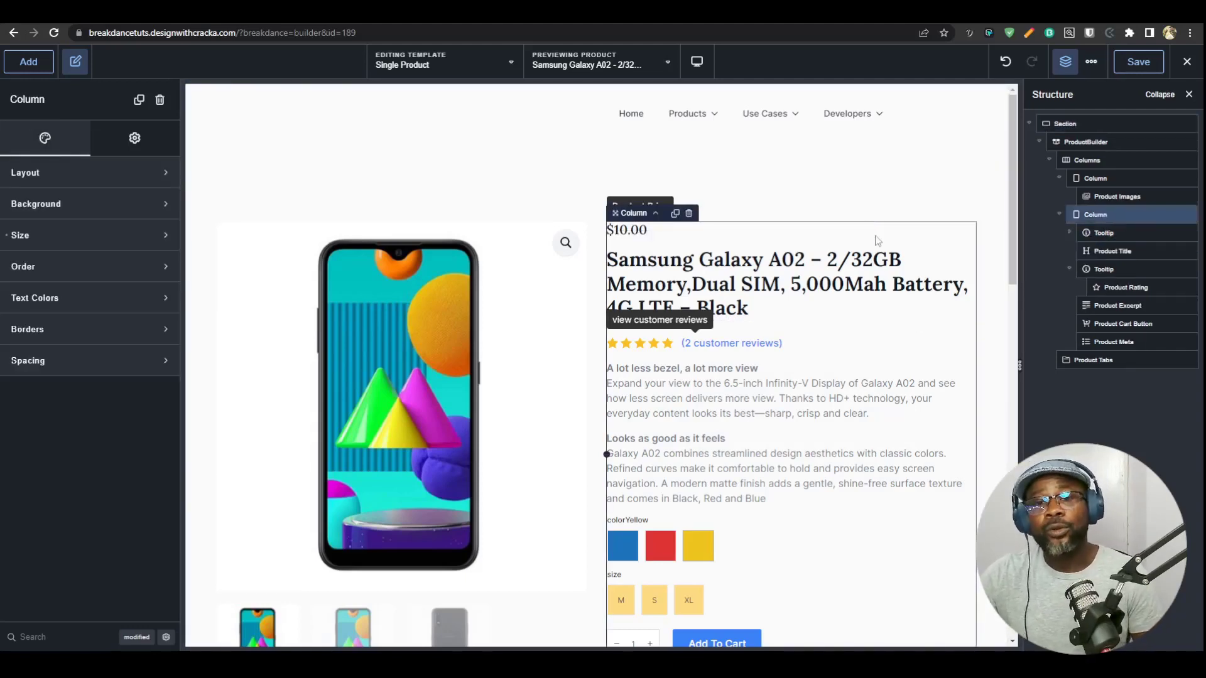
pyautogui.click(641, 231)
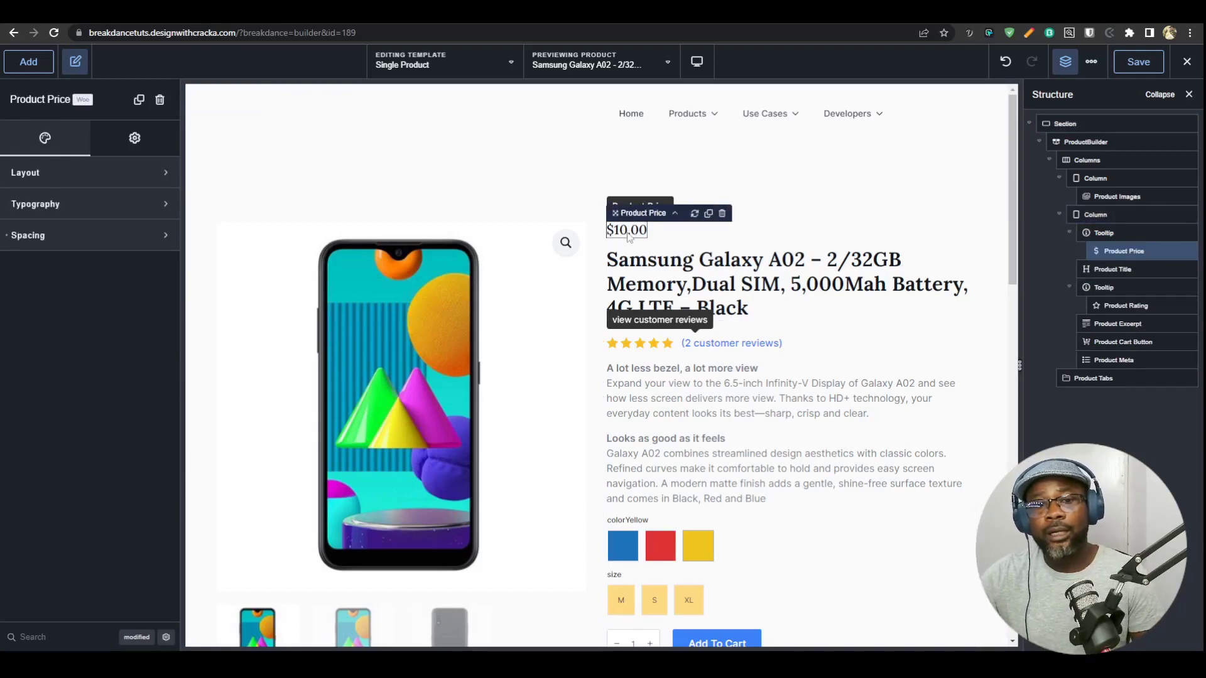
pyautogui.click(874, 302)
pyautogui.click(785, 245)
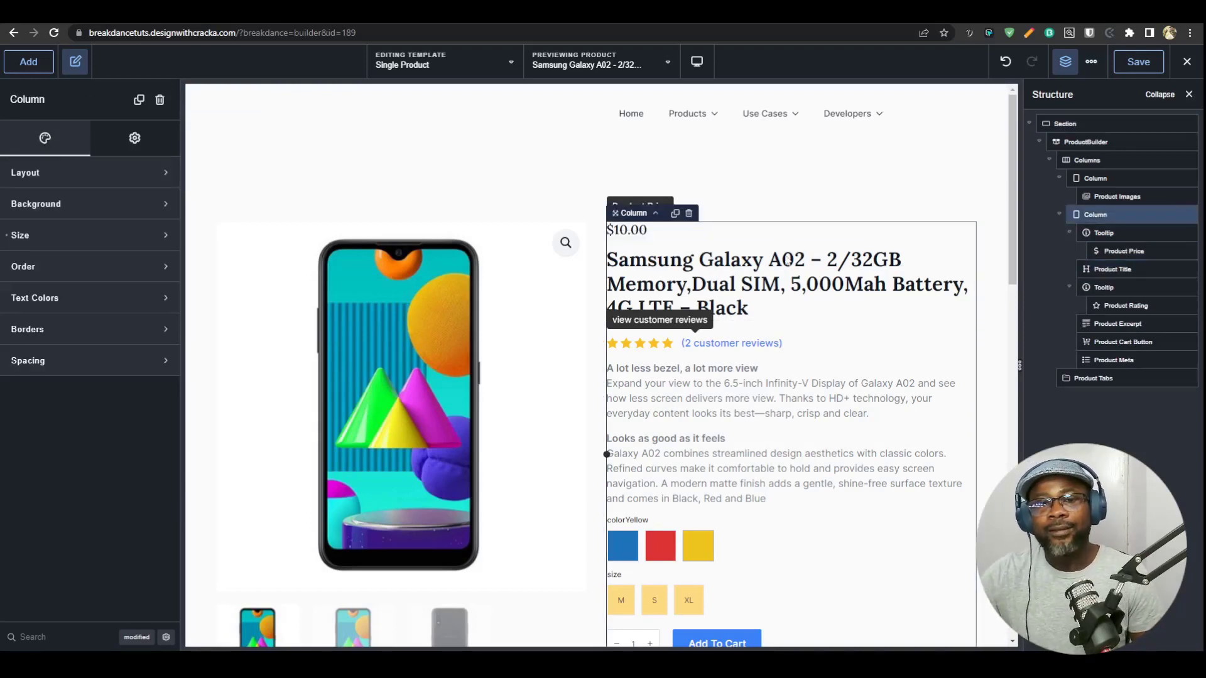
pyautogui.click(788, 261)
pyautogui.click(747, 345)
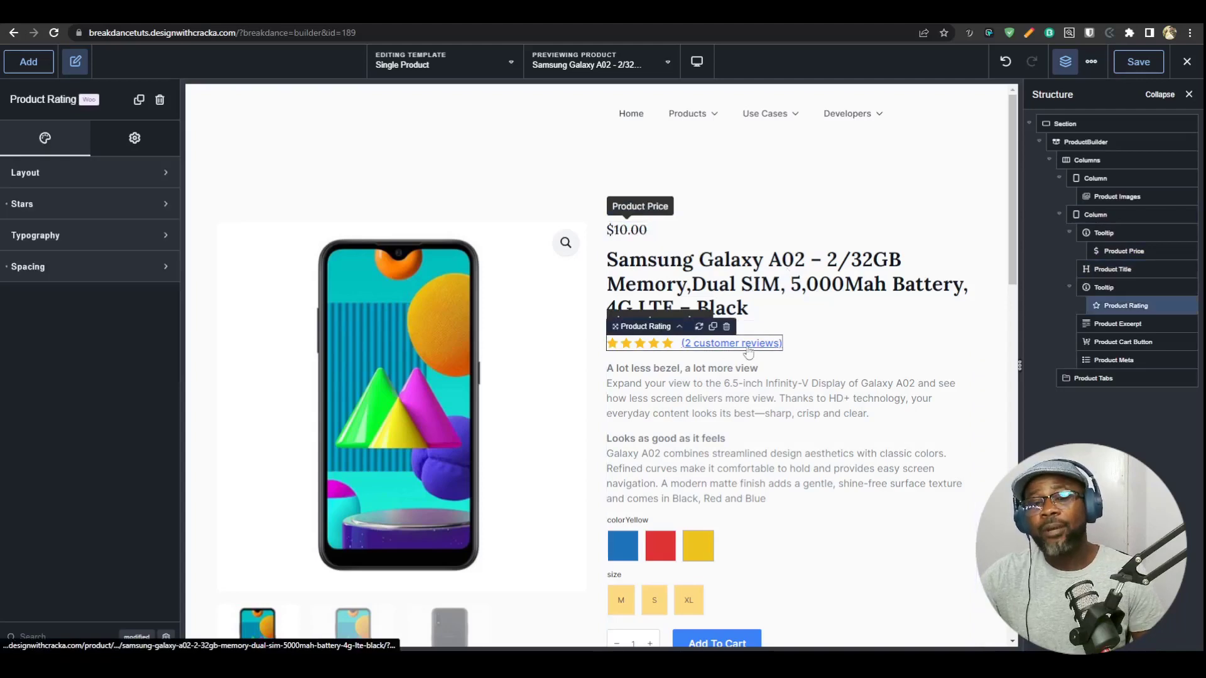
pyautogui.click(821, 286)
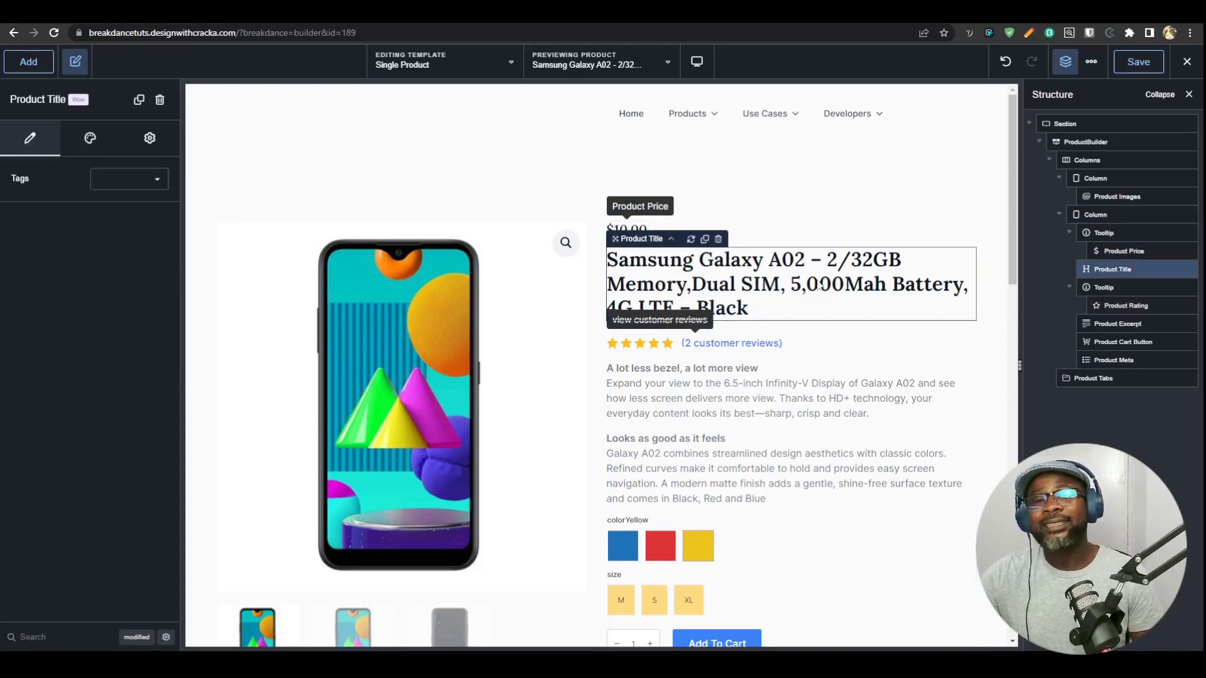
pyautogui.click(760, 246)
pyautogui.click(647, 231)
pyautogui.click(685, 276)
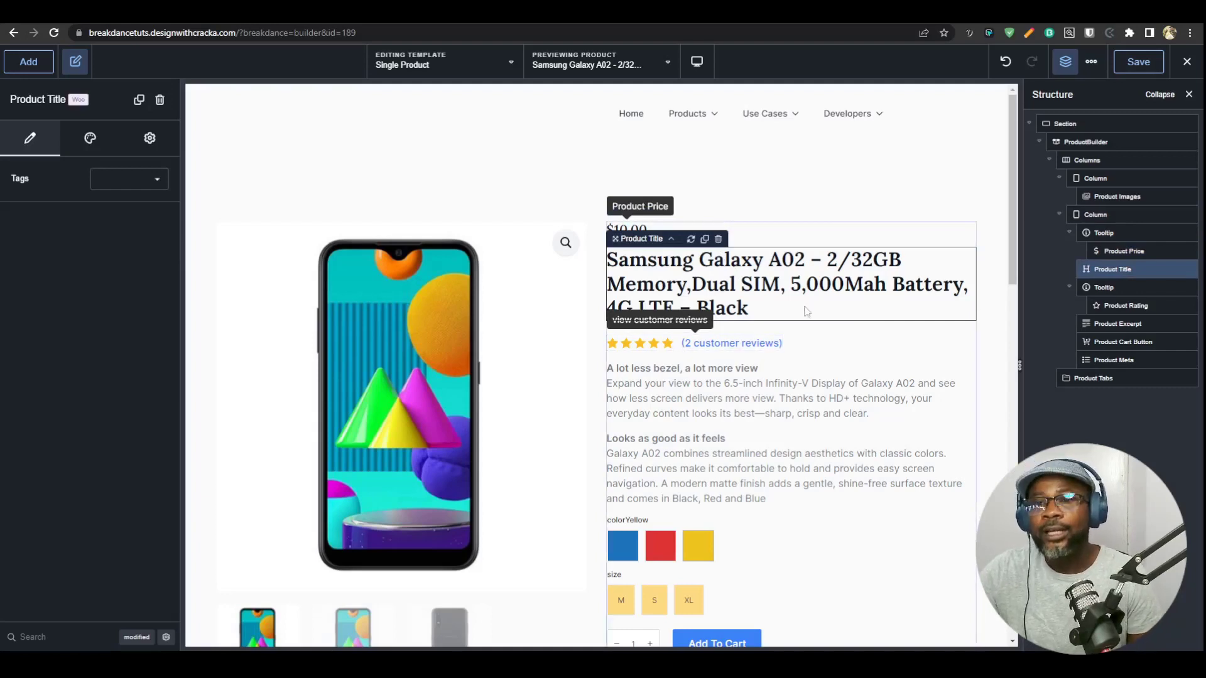
pyautogui.click(833, 353)
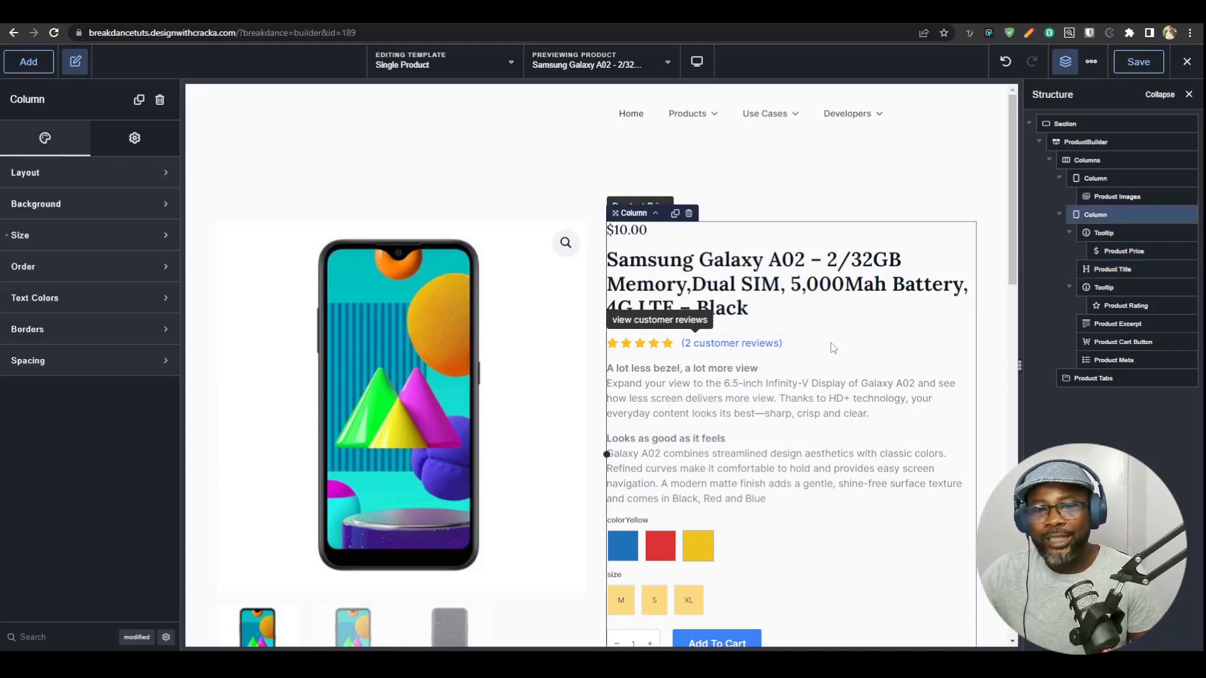
pyautogui.click(840, 425)
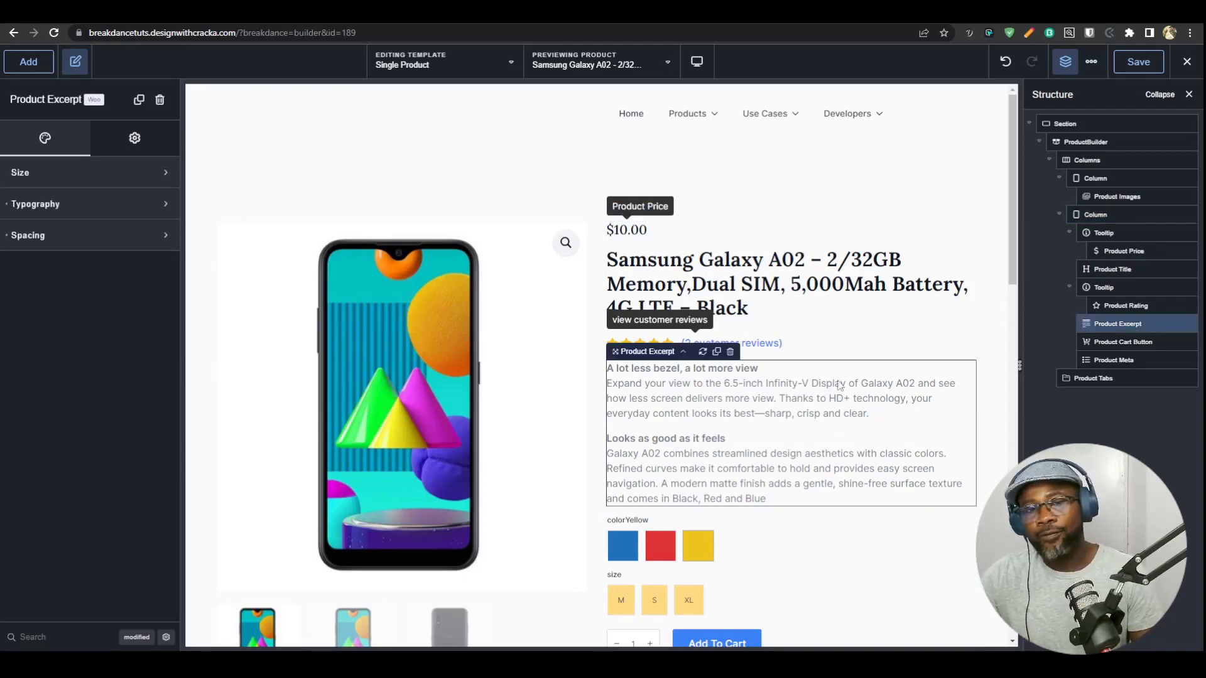
pyautogui.click(821, 284)
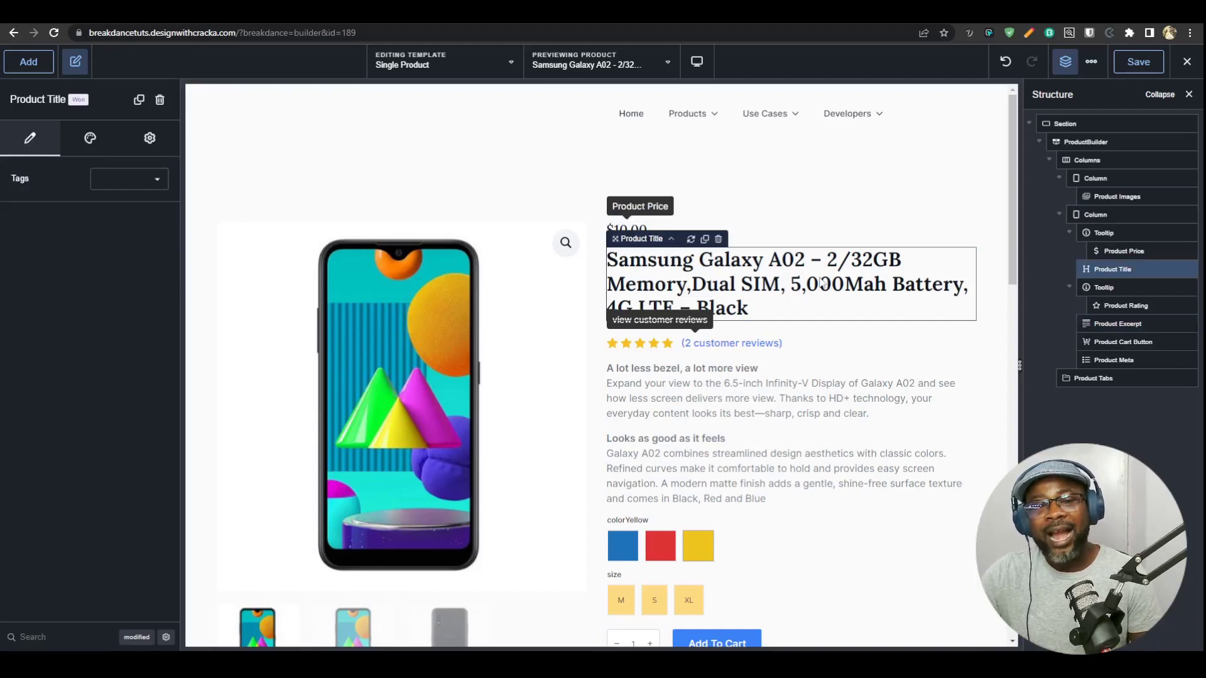
pyautogui.click(792, 225)
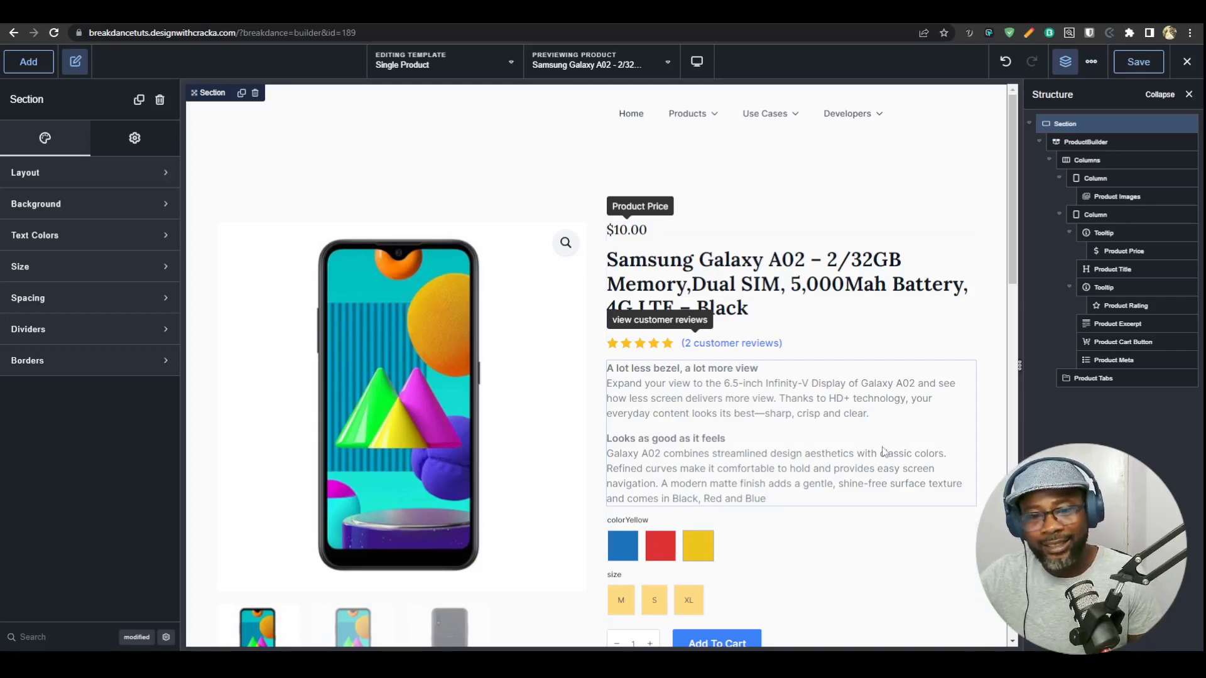
# - Review the FacetWP, GridbuilderWP, Query Builder sorting and File Upload Field sections of the Breakdance 1.3 Alpha 1 announcement
pyautogui.click(1030, 13)
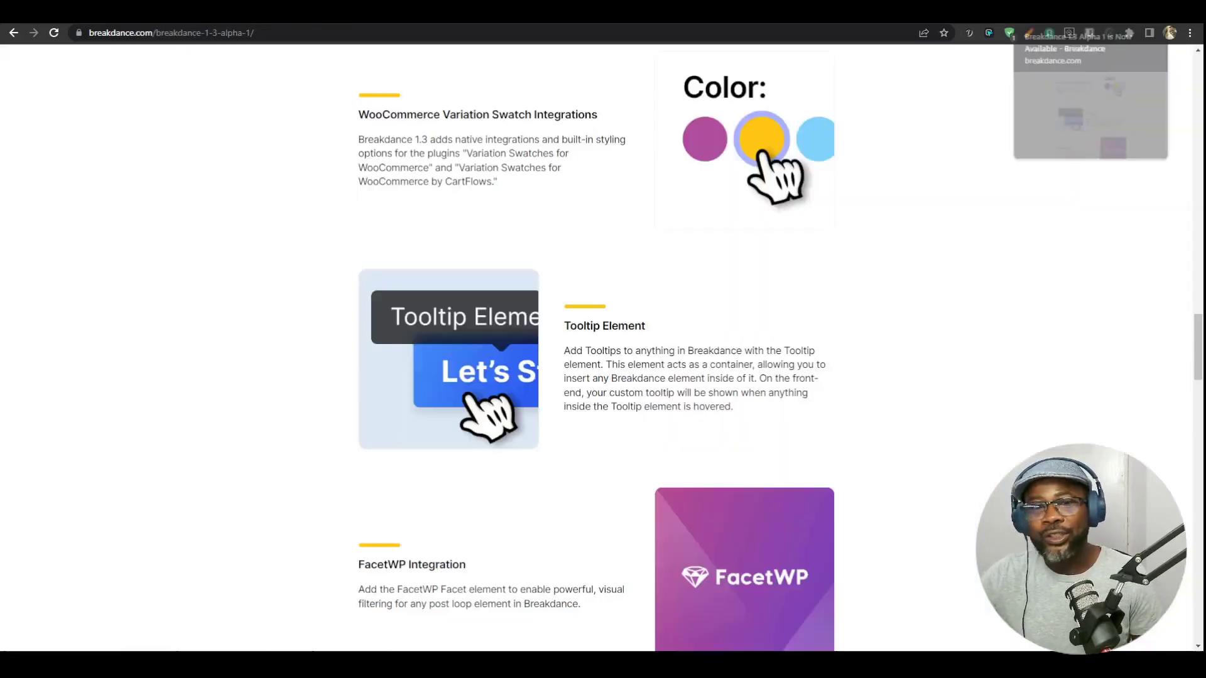
pyautogui.scroll(-5, 482, 280)
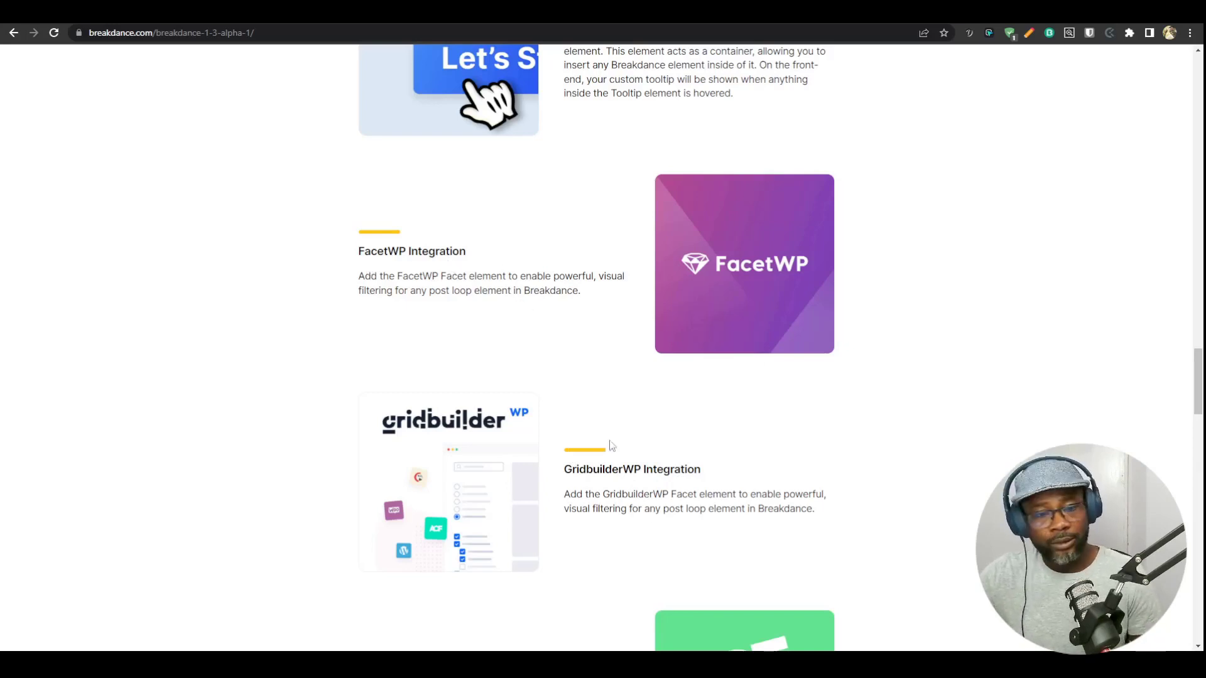
pyautogui.scroll(-2, 711, 453)
pyautogui.scroll(2, 534, 321)
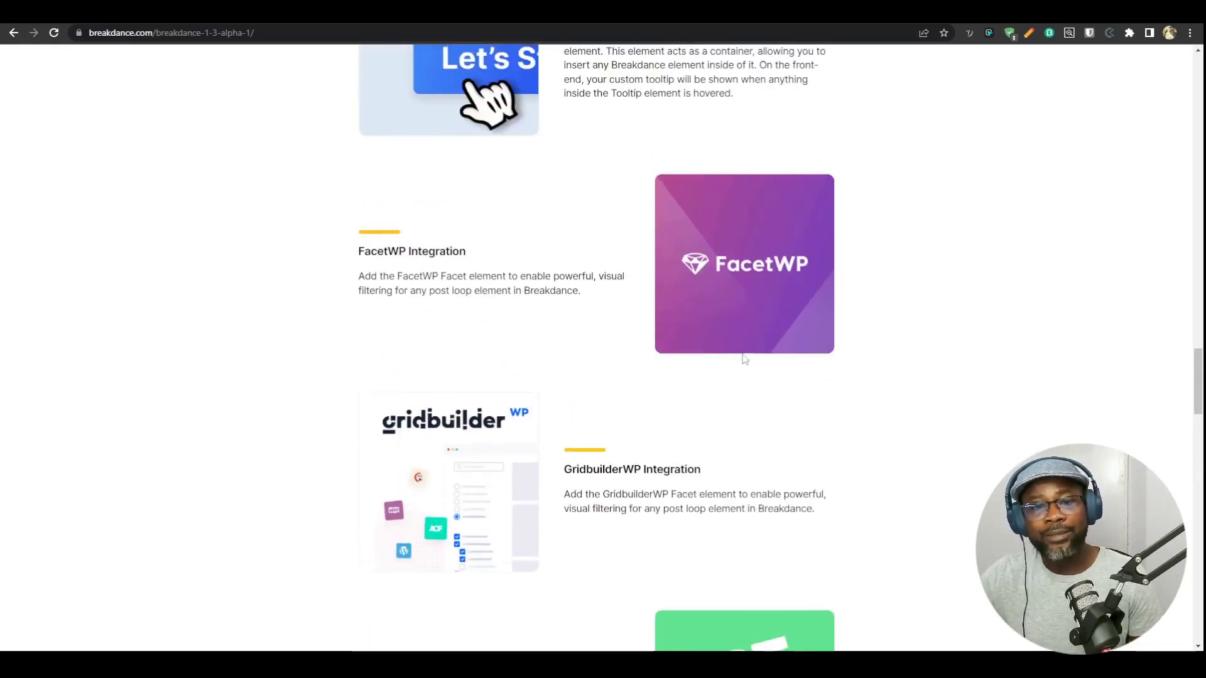
pyautogui.scroll(-5, 832, 383)
pyautogui.scroll(-2, 566, 308)
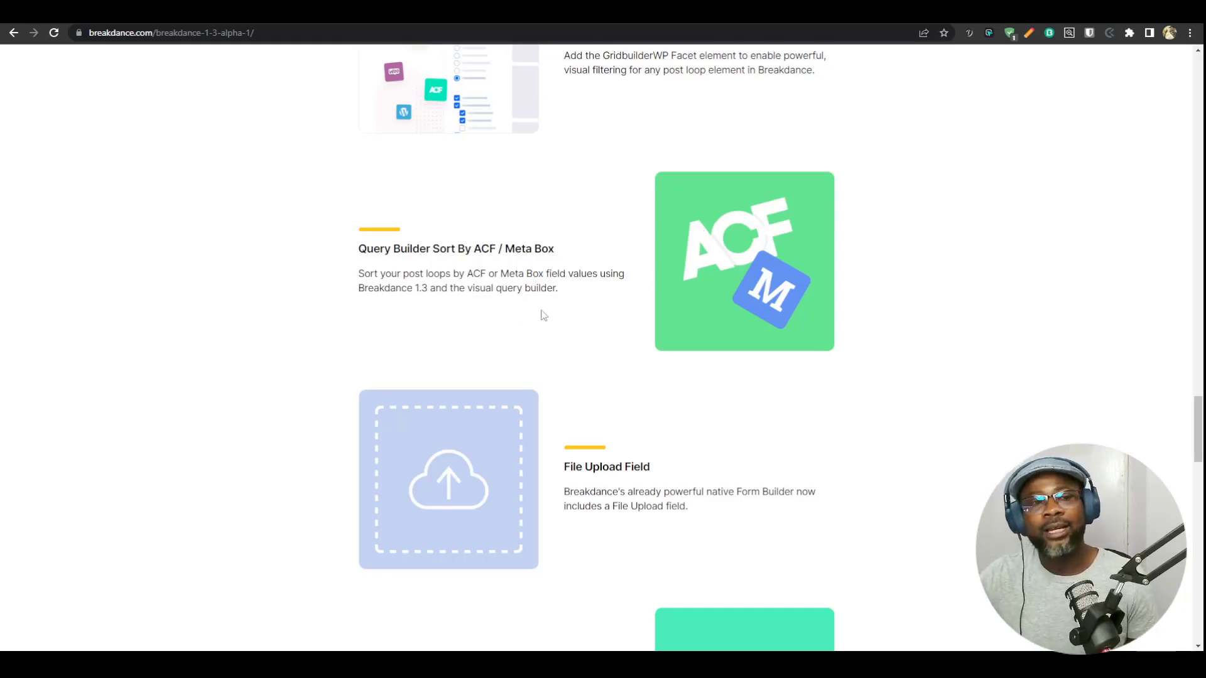
pyautogui.scroll(-4, 541, 313)
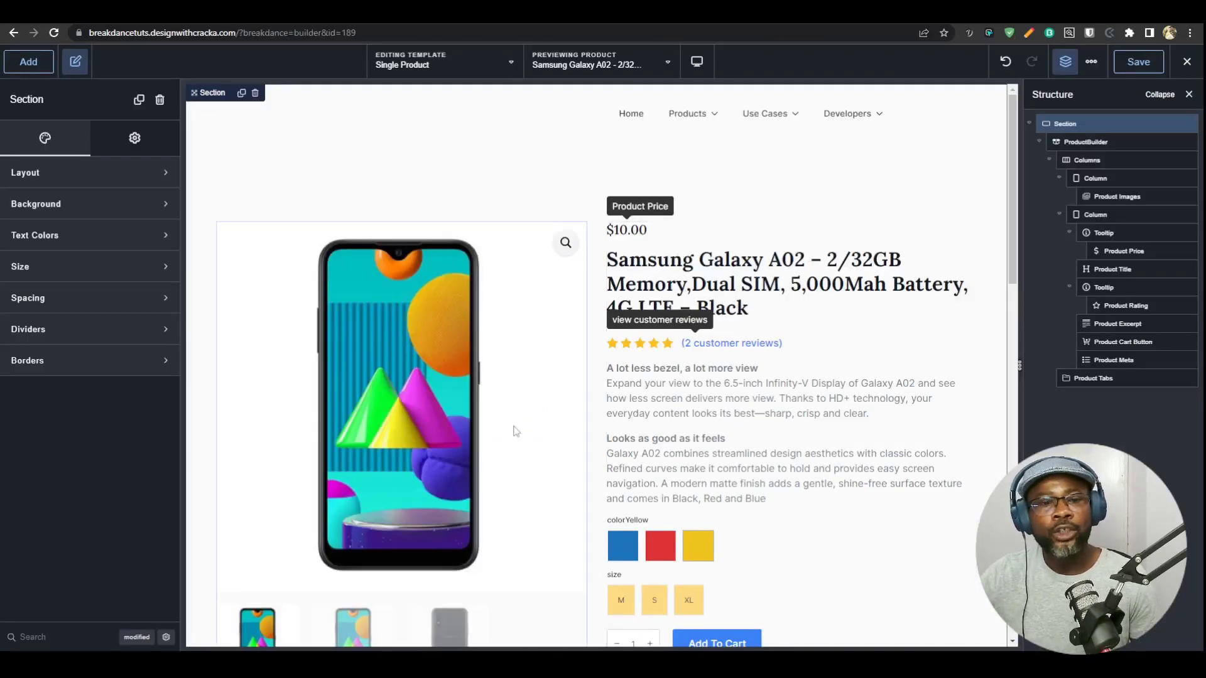
# - Return to the Single Product template and insert a Form Builder element below Product Meta in the product details column
pyautogui.scroll(-7, 740, 417)
pyautogui.scroll(4, 741, 417)
pyautogui.scroll(5, 740, 417)
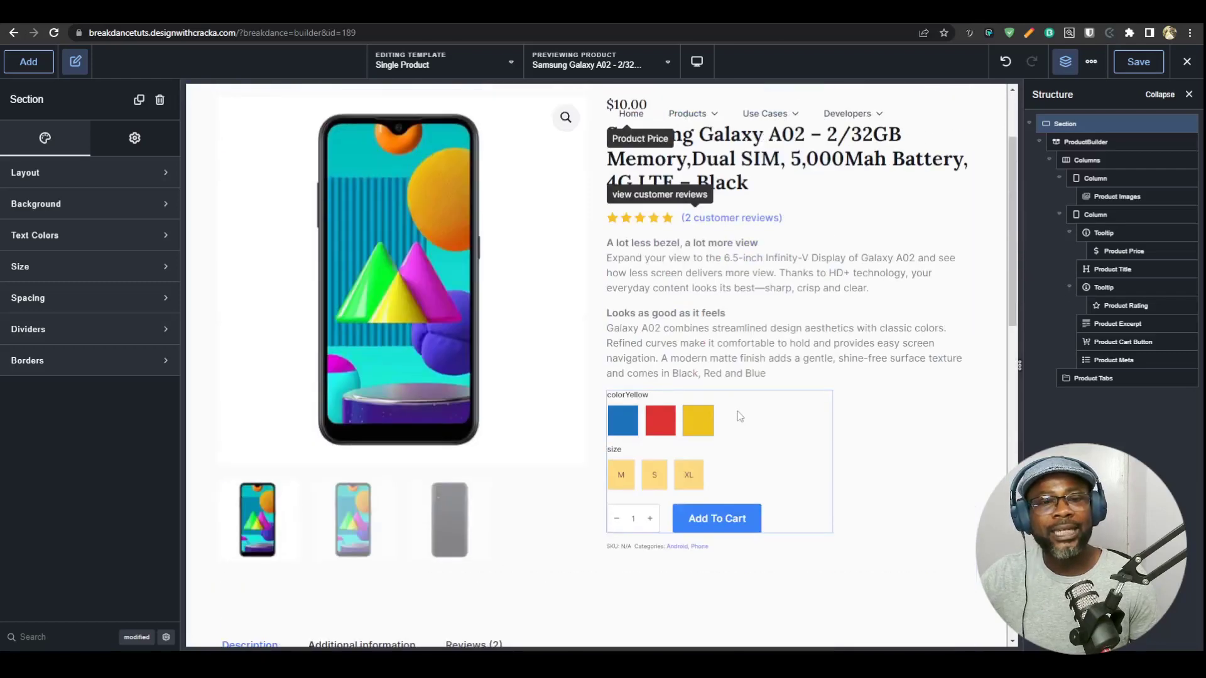
pyautogui.scroll(-4, 785, 415)
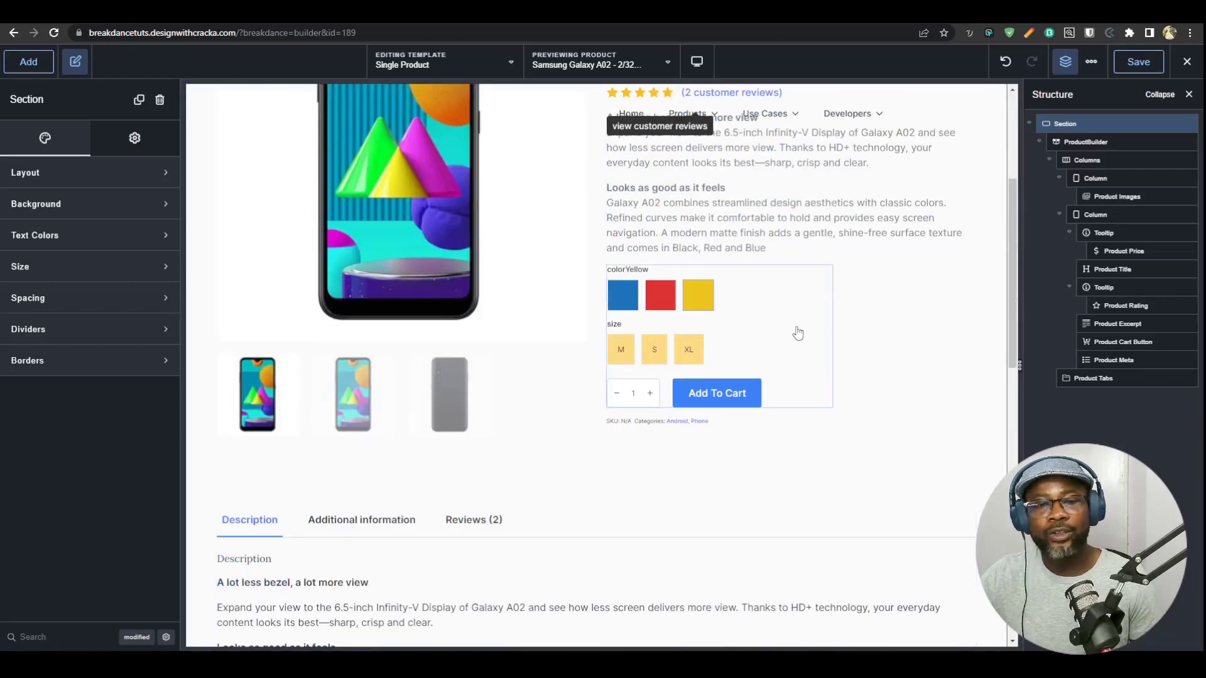
pyautogui.scroll(4, 798, 333)
pyautogui.scroll(-3, 810, 391)
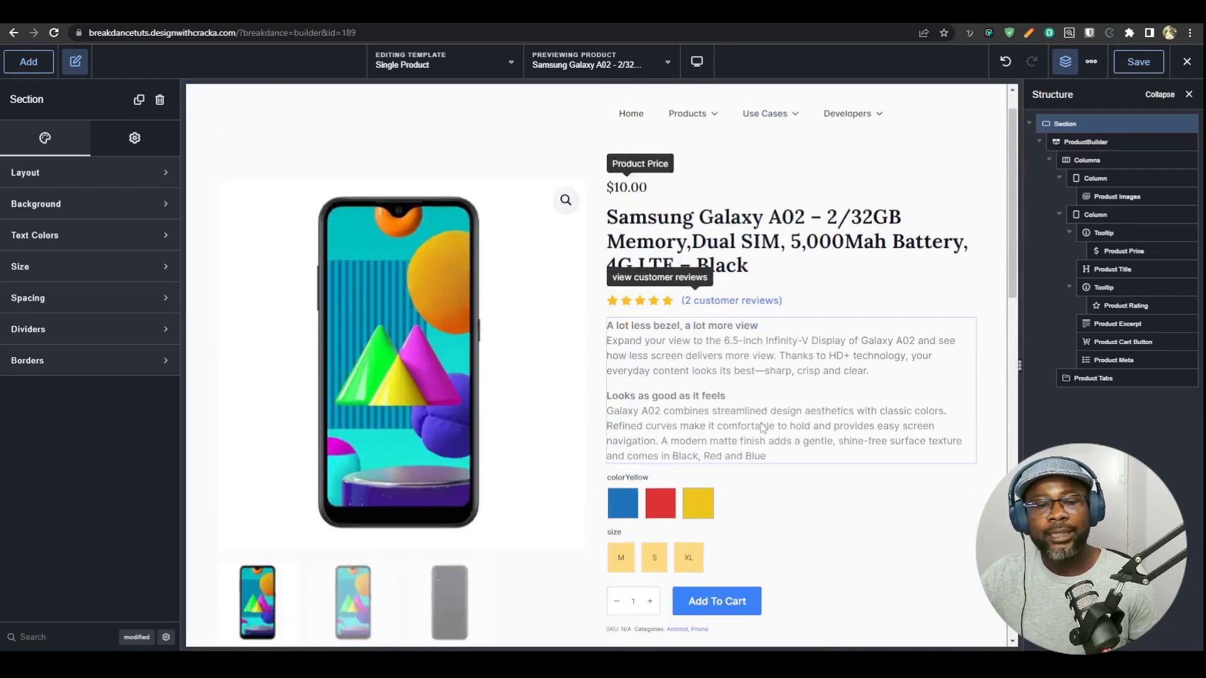
pyautogui.click(742, 488)
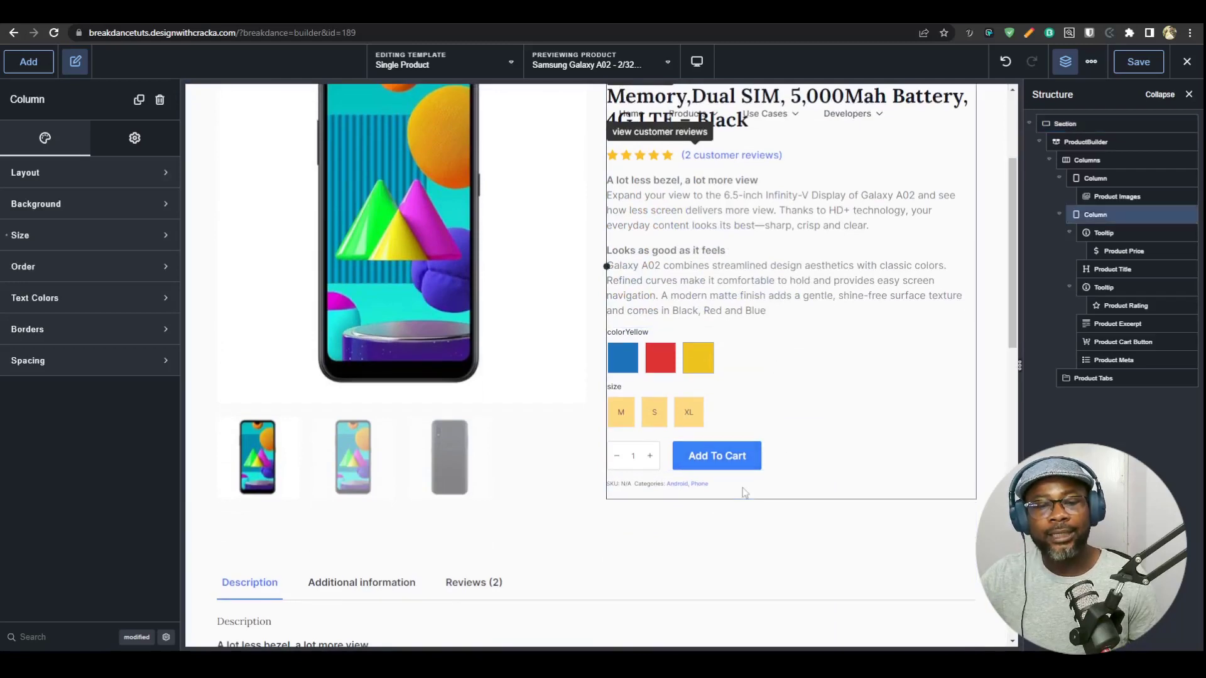
pyautogui.click(1094, 343)
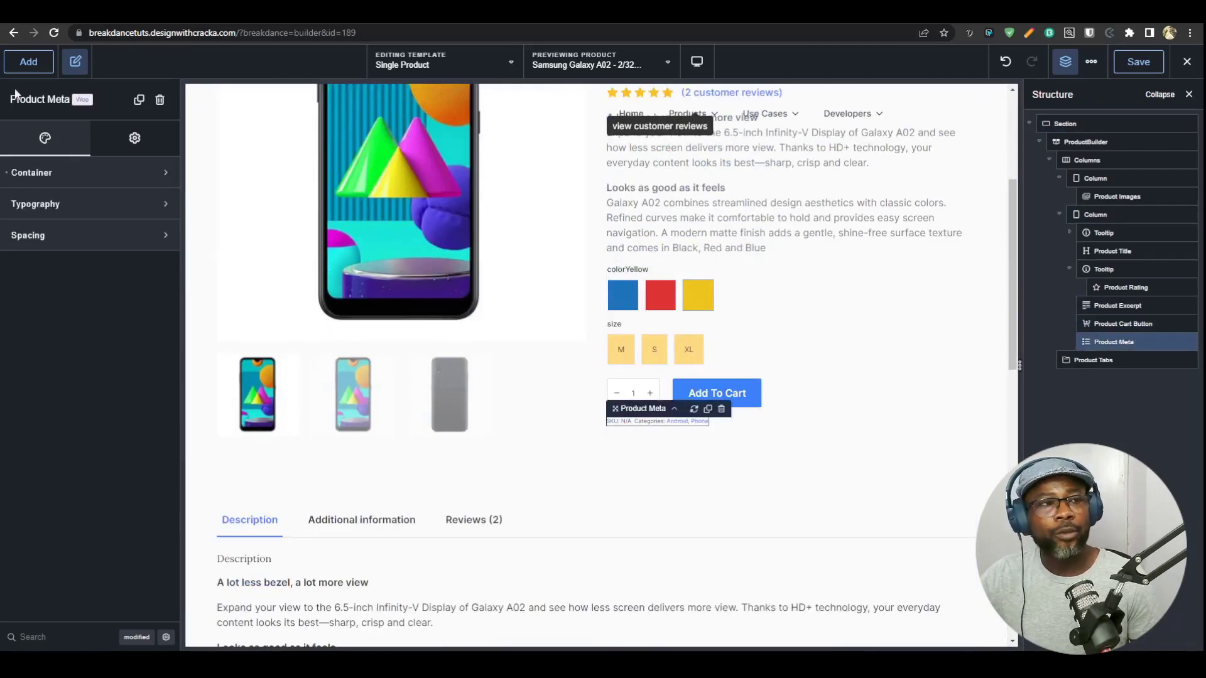
pyautogui.click(27, 63)
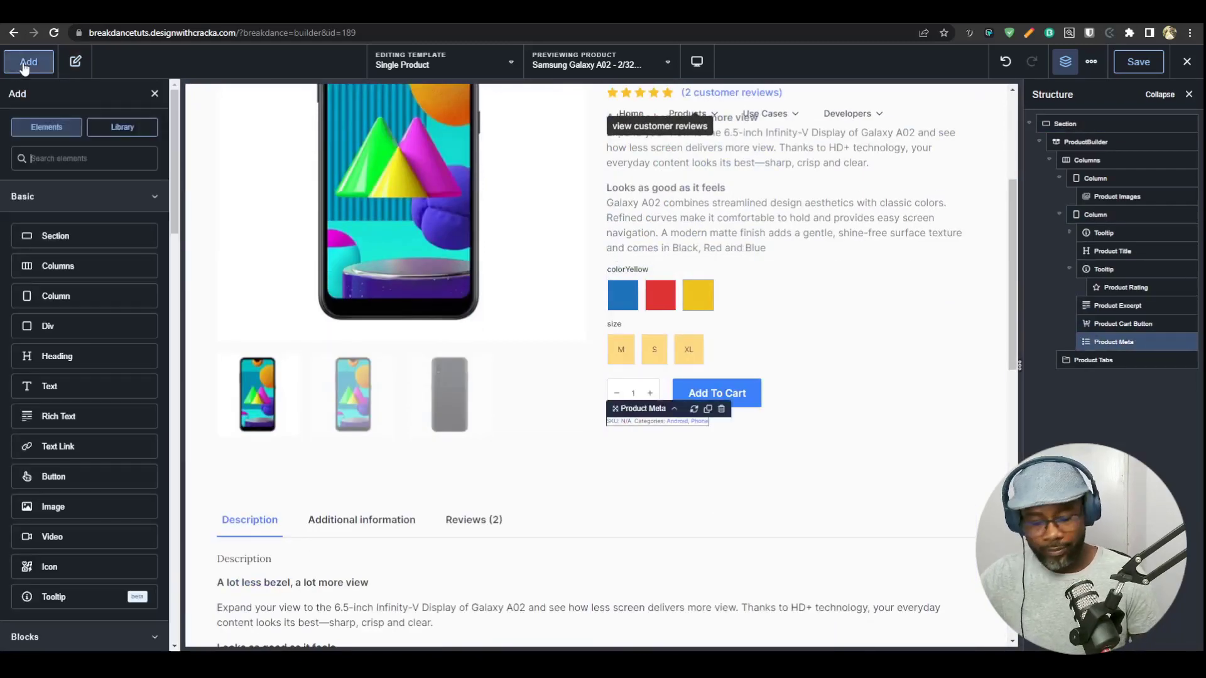
pyautogui.write('forem')
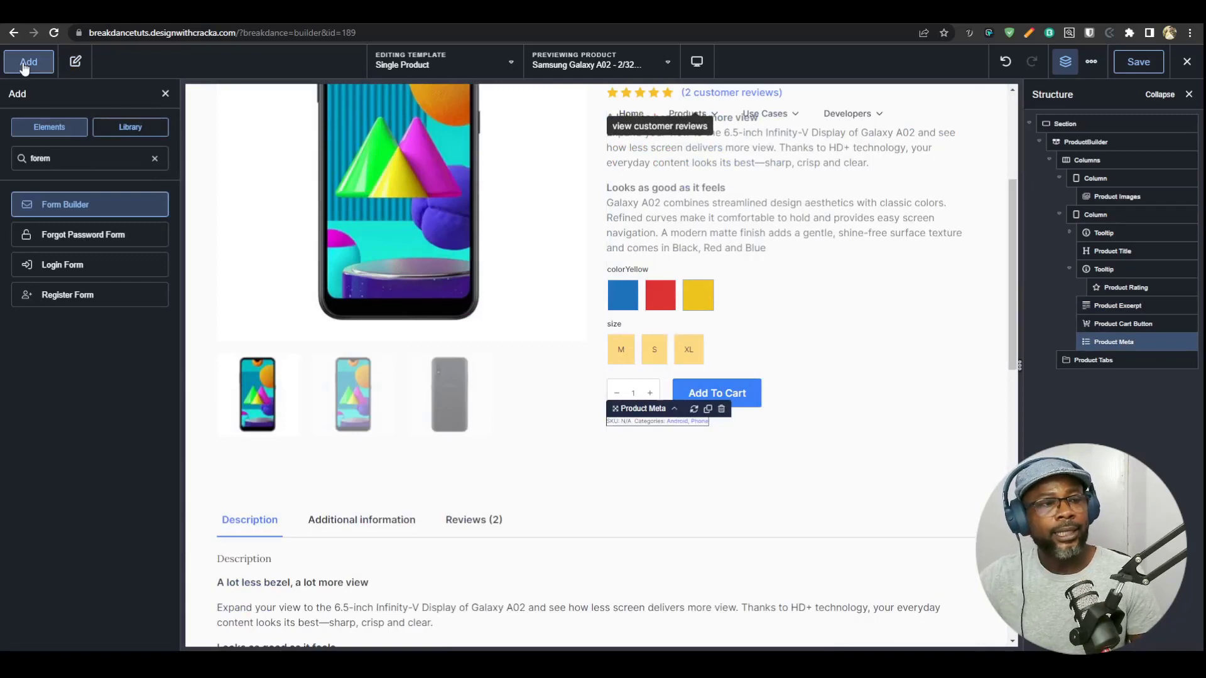
pyautogui.hotkey('ctrl', 'a')
pyautogui.write('form')
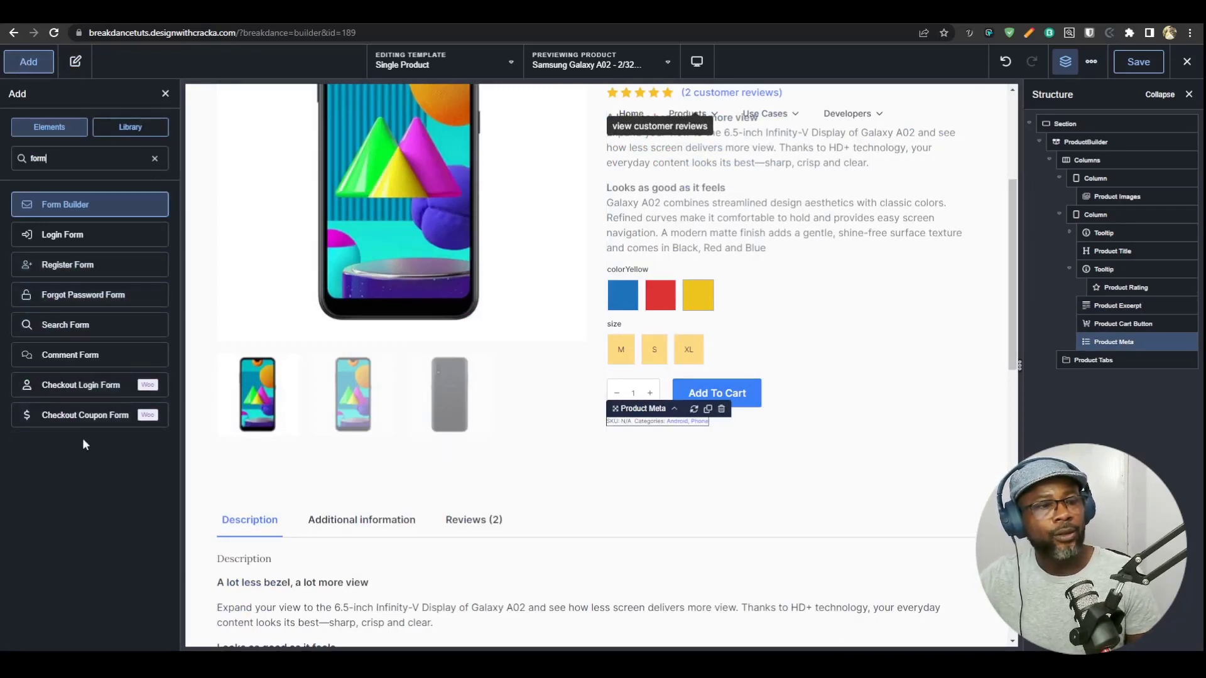
pyautogui.click(88, 205)
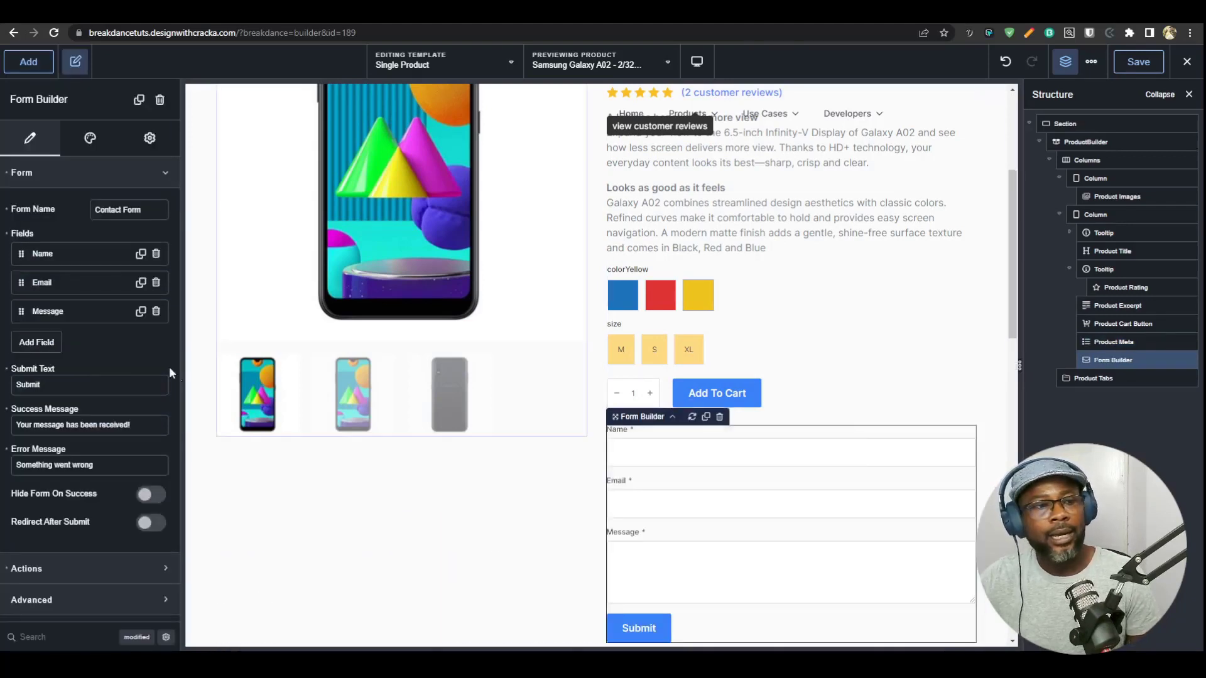
# - Remove the default Name, Email and Message fields from the contact form
pyautogui.click(155, 254)
pyautogui.click(155, 253)
pyautogui.click(156, 253)
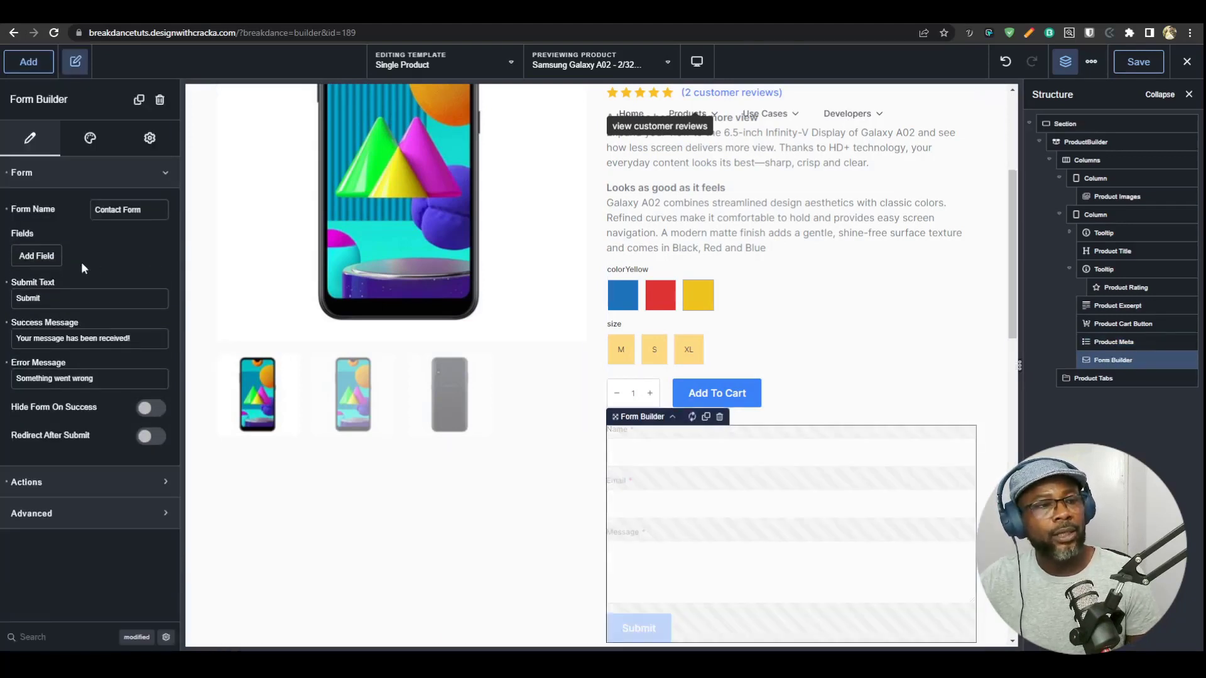
# - Create a new form field and set its type to File Upload
pyautogui.click(44, 255)
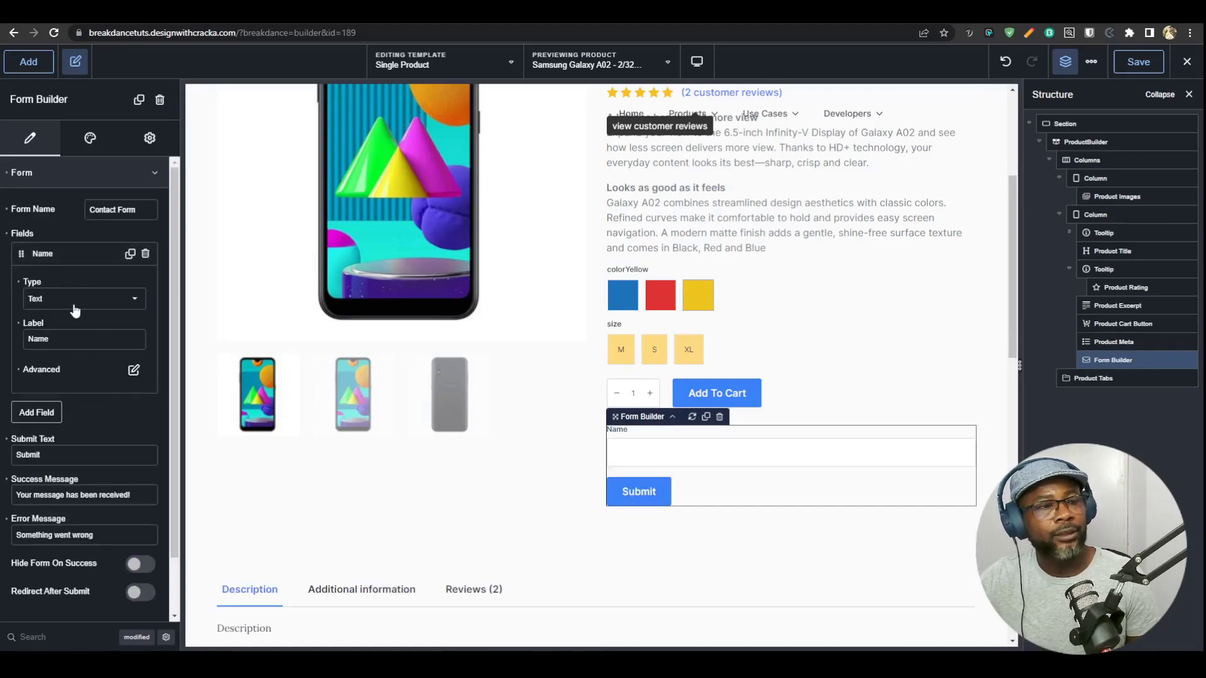
pyautogui.click(80, 300)
pyautogui.scroll(-5, 89, 343)
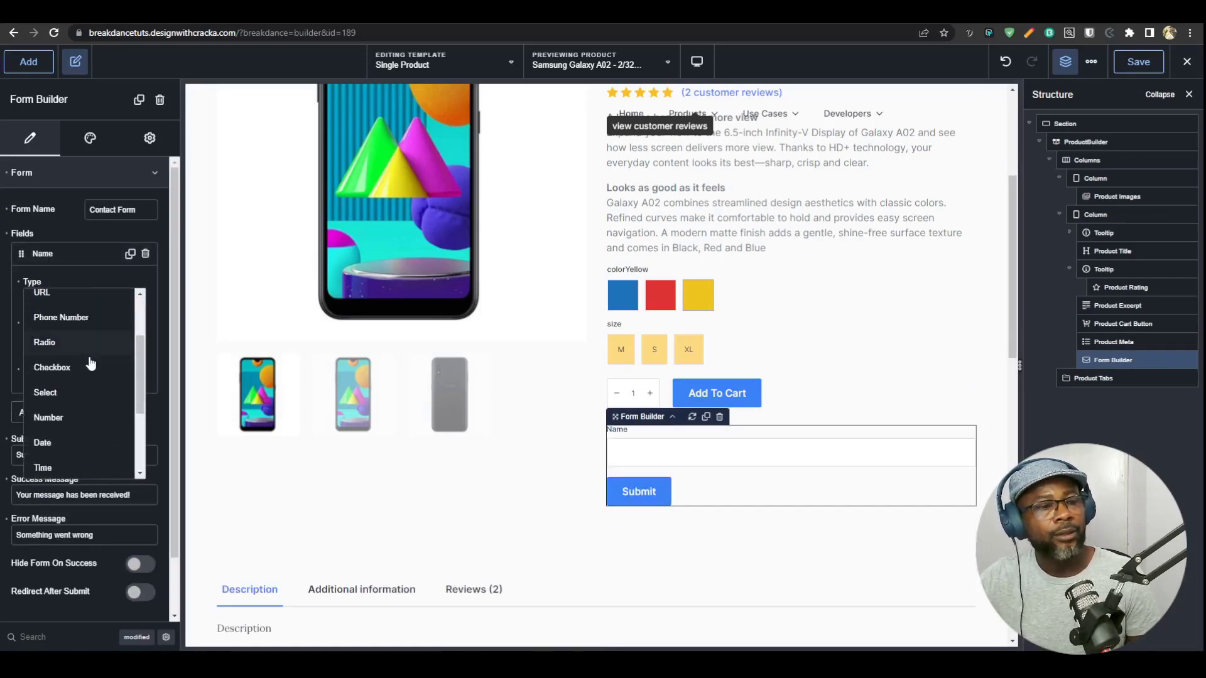
pyautogui.click(88, 396)
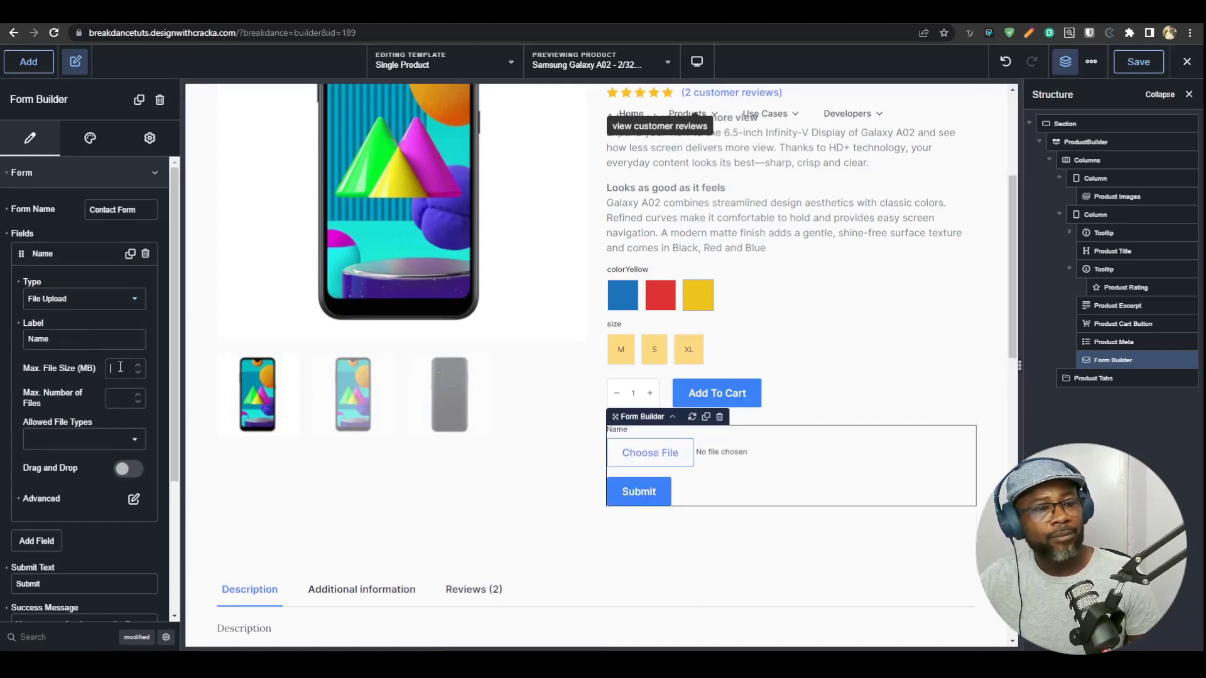
# - Limit the upload field to a maximum file size of 5 MB and a maximum of 3 files
pyautogui.write('5')
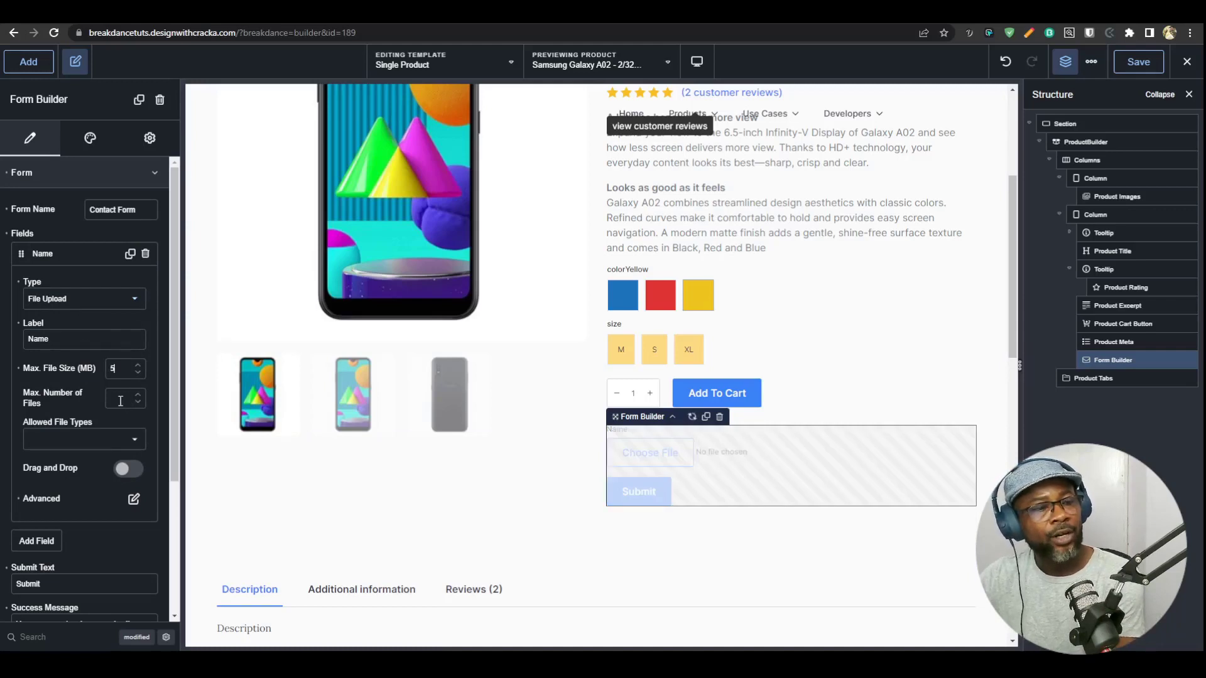
pyautogui.click(121, 401)
pyautogui.write('3')
# - Restrict the upload field's allowed file types to png, jpg/jpeg/jpe and webp
pyautogui.click(100, 439)
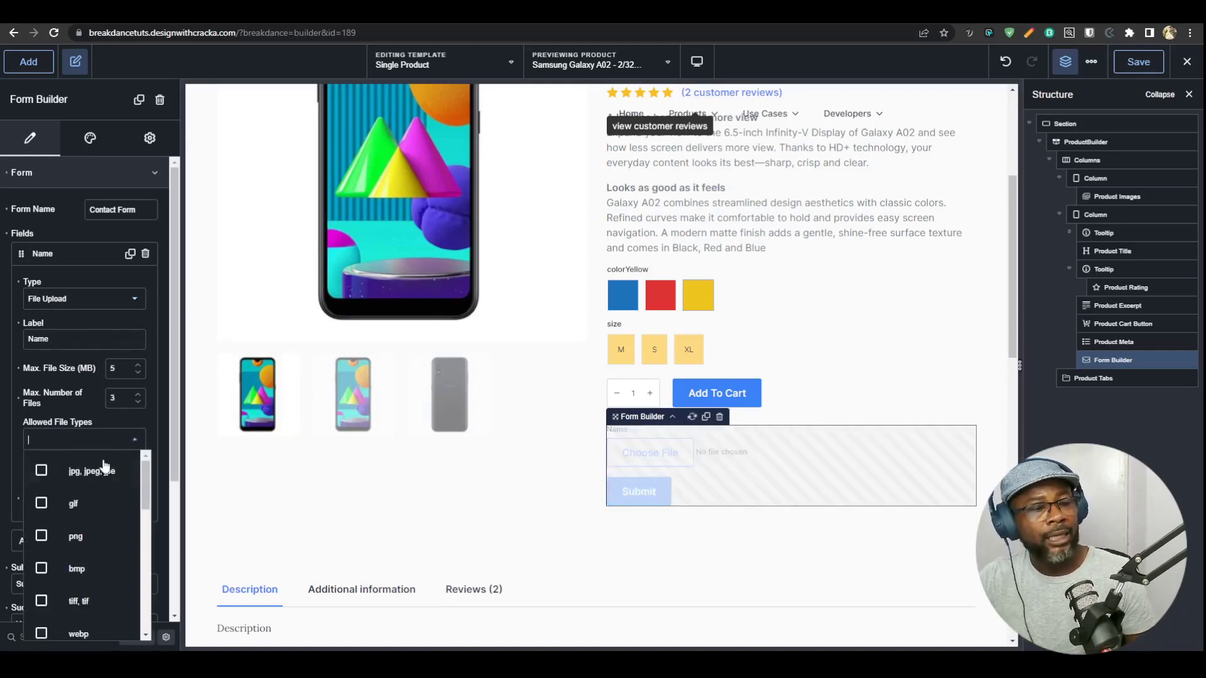
pyautogui.click(76, 536)
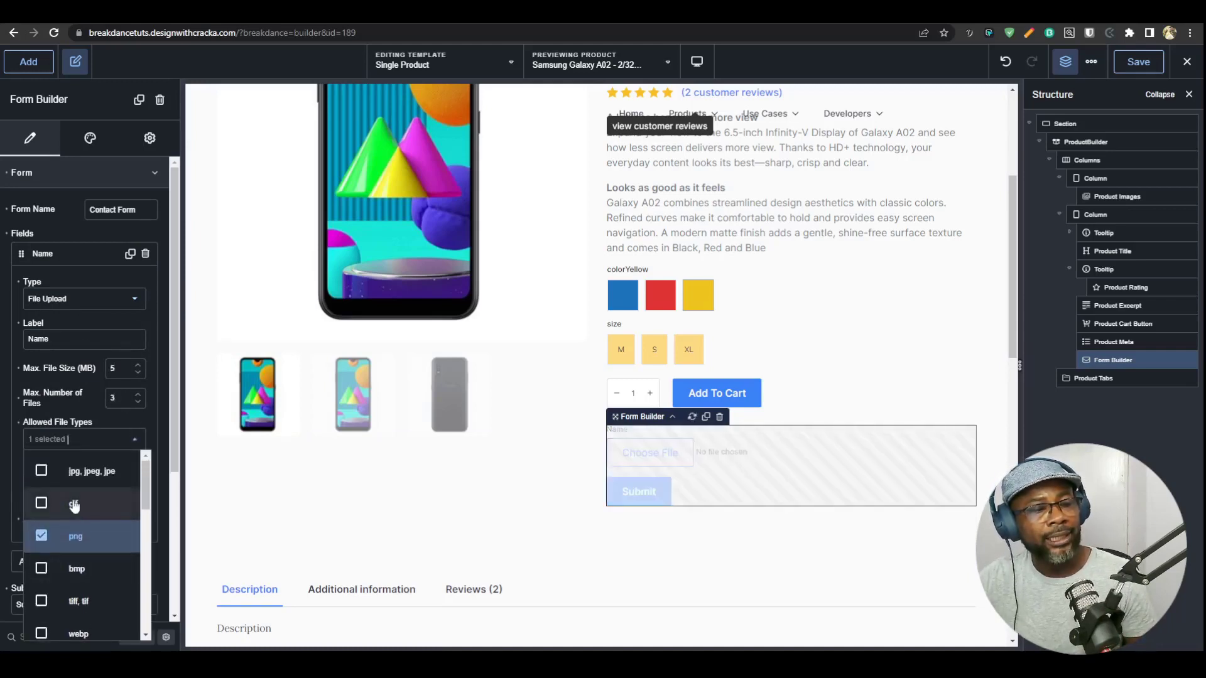
pyautogui.click(74, 504)
pyautogui.scroll(-3, 94, 522)
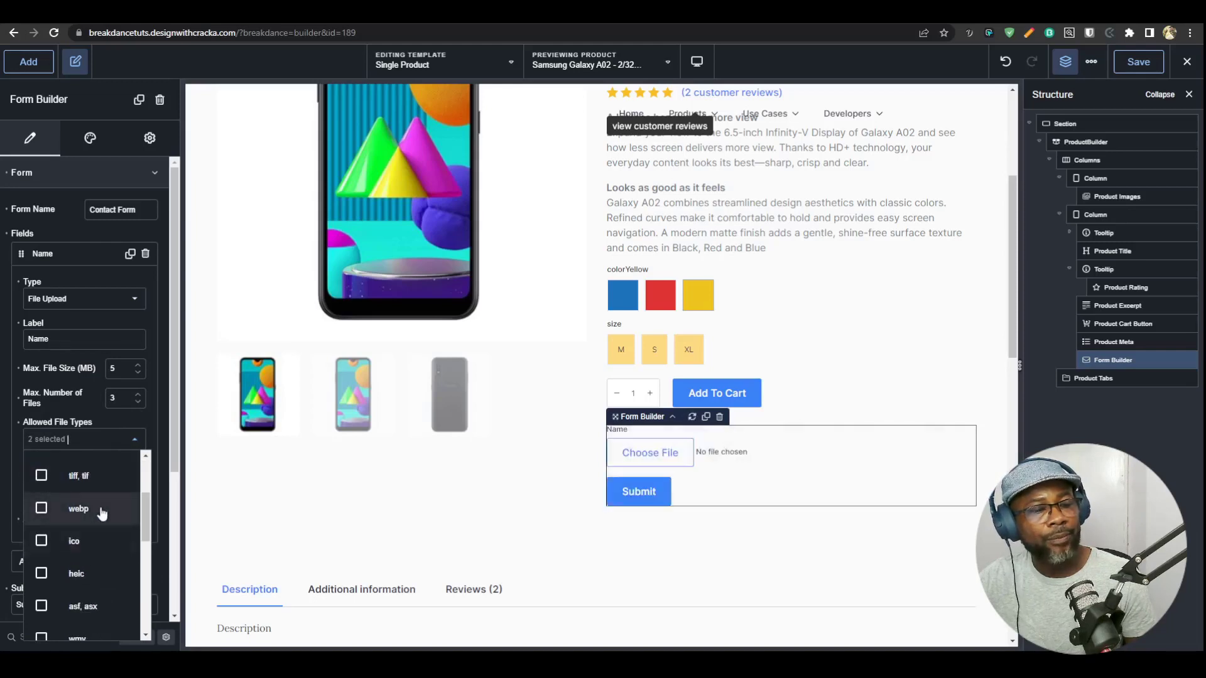
pyautogui.click(102, 514)
pyautogui.click(157, 428)
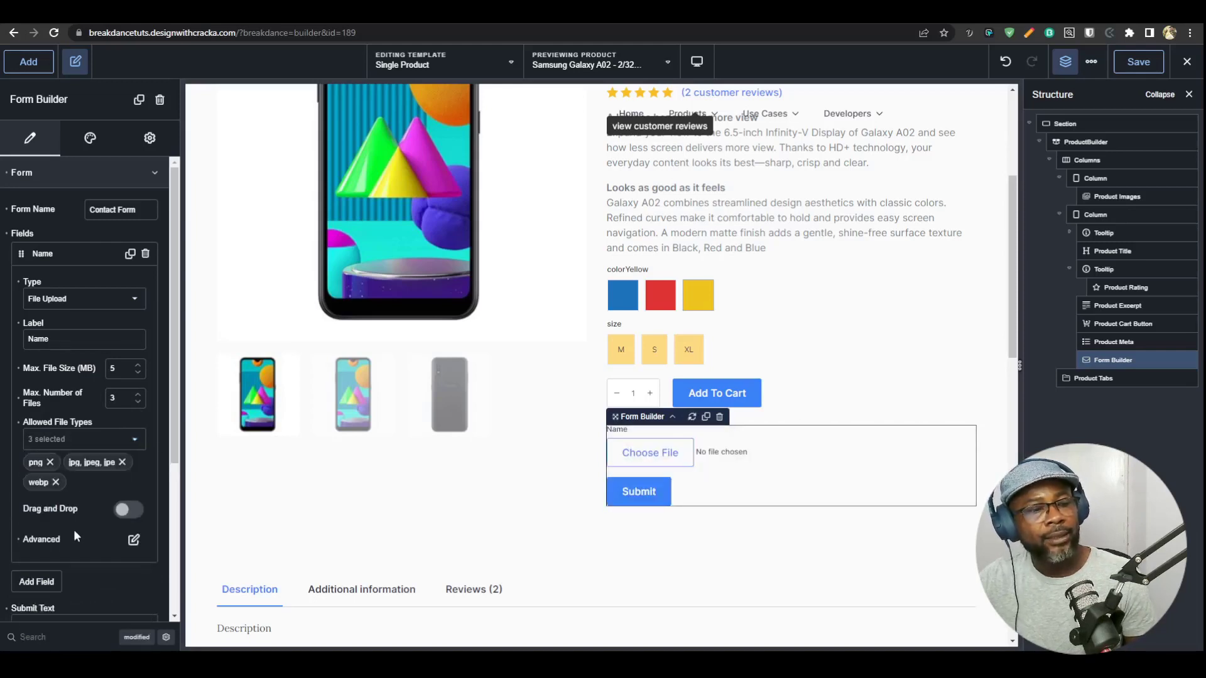
# - Enable drag and drop for the upload field and view its advanced settings
pyautogui.click(125, 512)
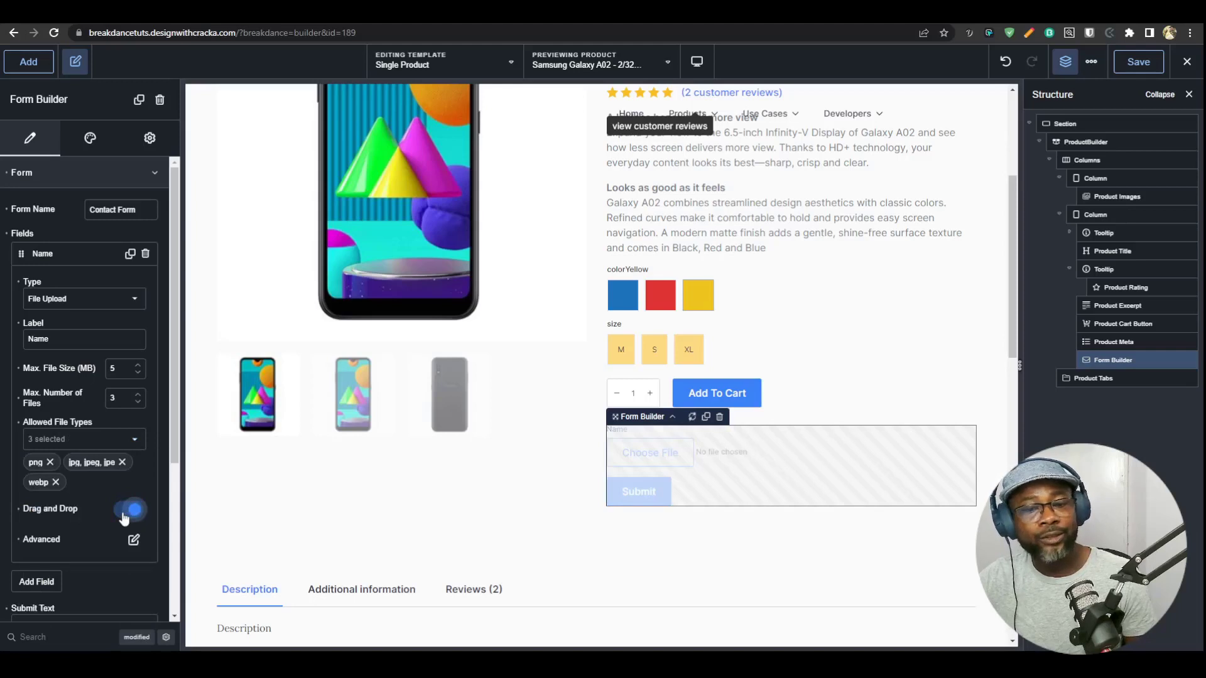
pyautogui.click(134, 540)
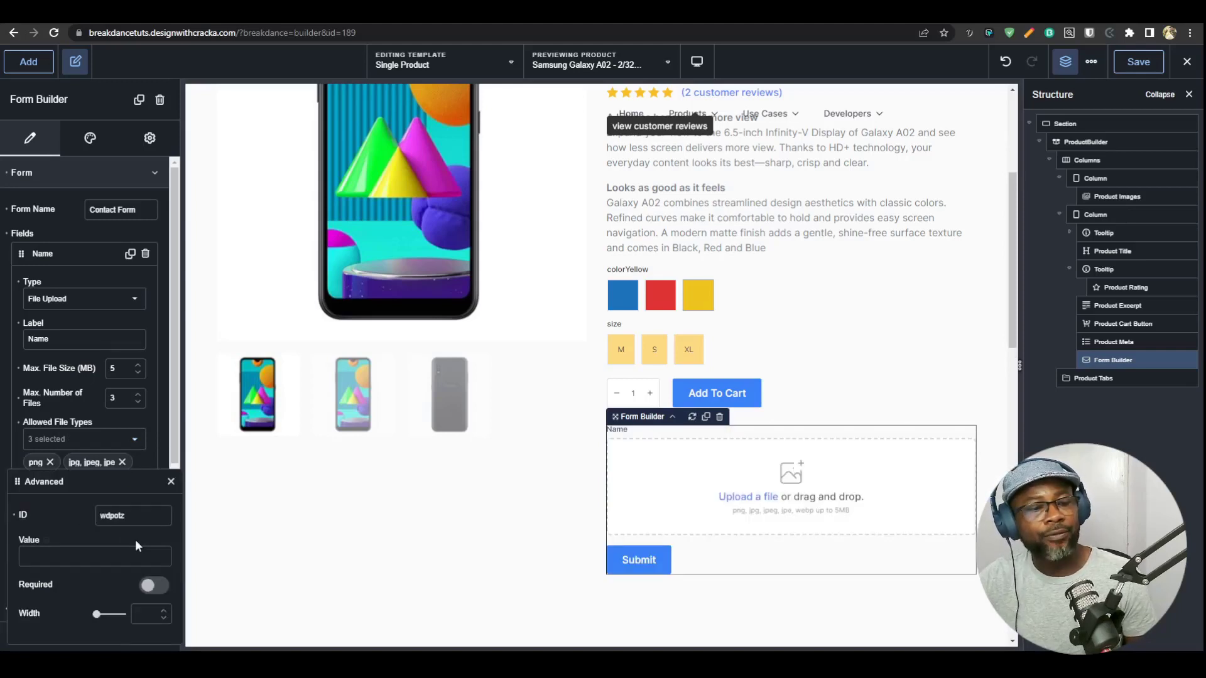
pyautogui.click(171, 482)
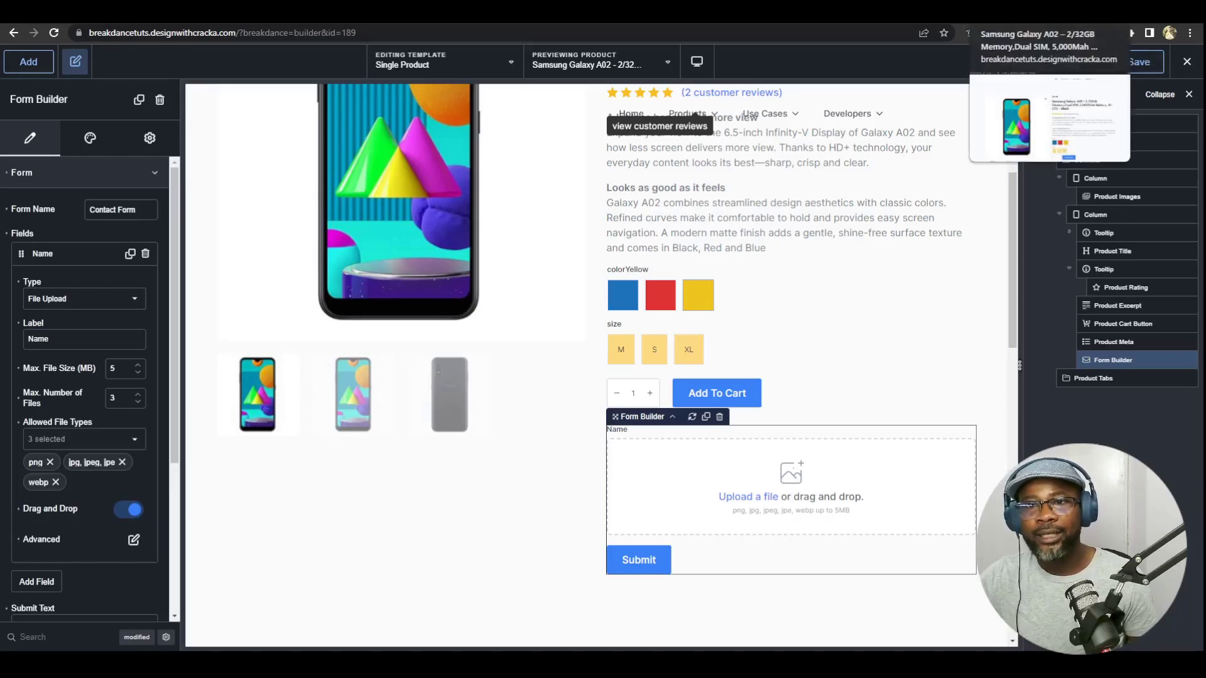
# - Reload the live product page and check the file upload form below the product meta
pyautogui.click(987, 14)
pyautogui.press('F5')
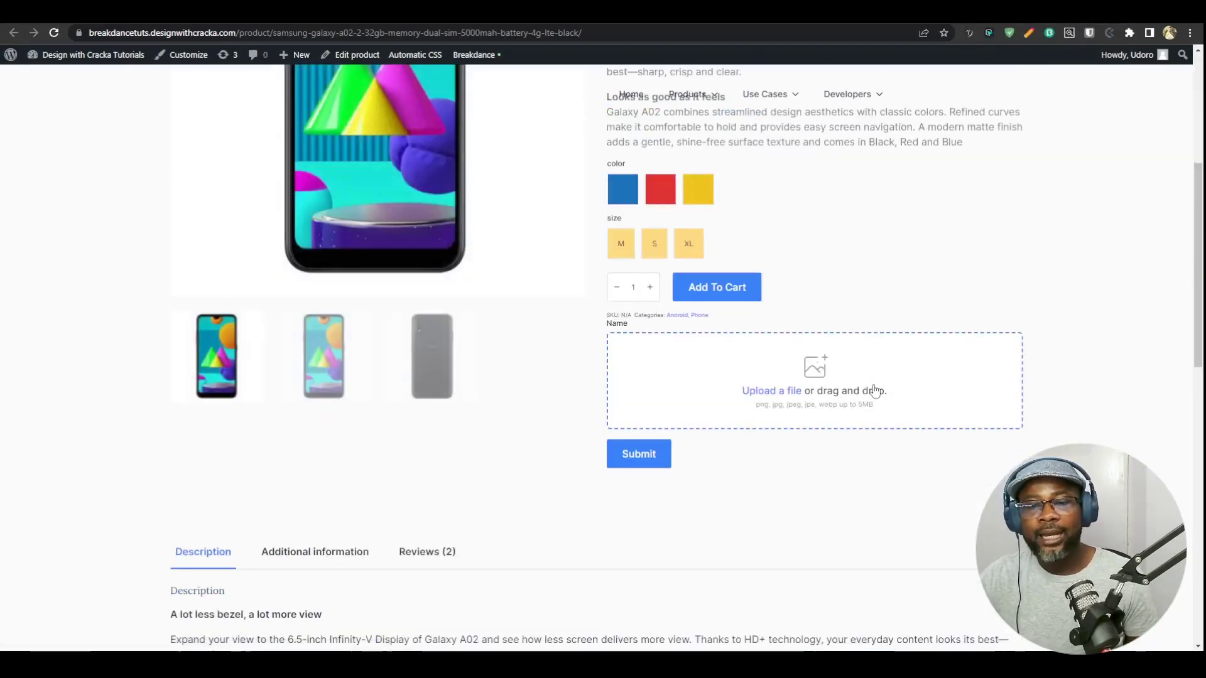
# - Open the file picker from the product page's upload field and close it without choosing a file
pyautogui.click(814, 399)
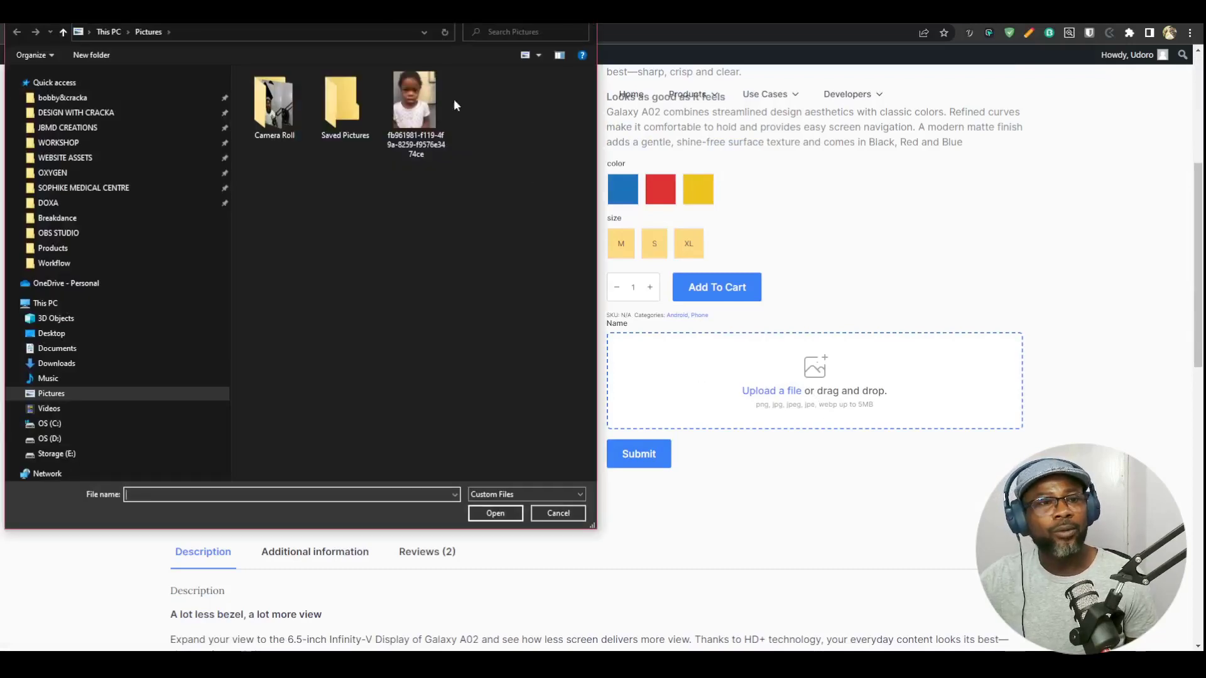
pyautogui.press('Escape')
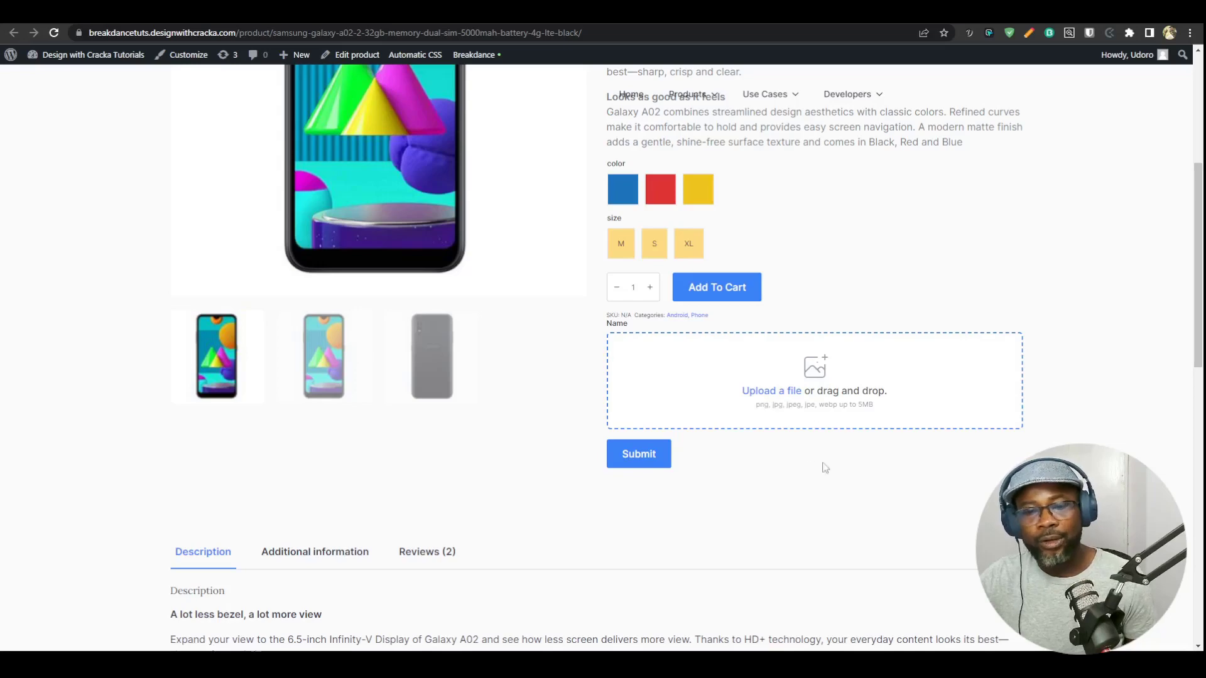
# - Switch to the Breakdance 1.3 alpha release page and read the File Upload, ACF Group Field and Meta Box Settings Page sections
pyautogui.click(970, 12)
pyautogui.click(1005, 14)
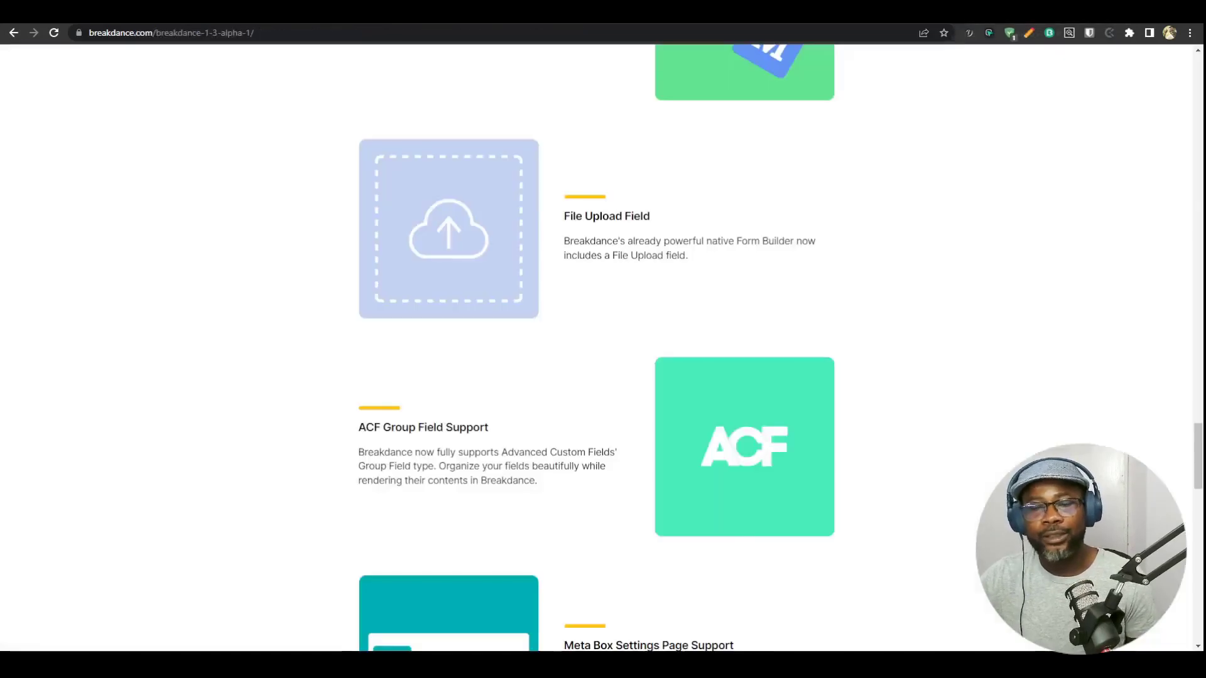
pyautogui.scroll(-5, 967, 318)
pyautogui.scroll(6, 922, 327)
pyautogui.scroll(-4, 631, 331)
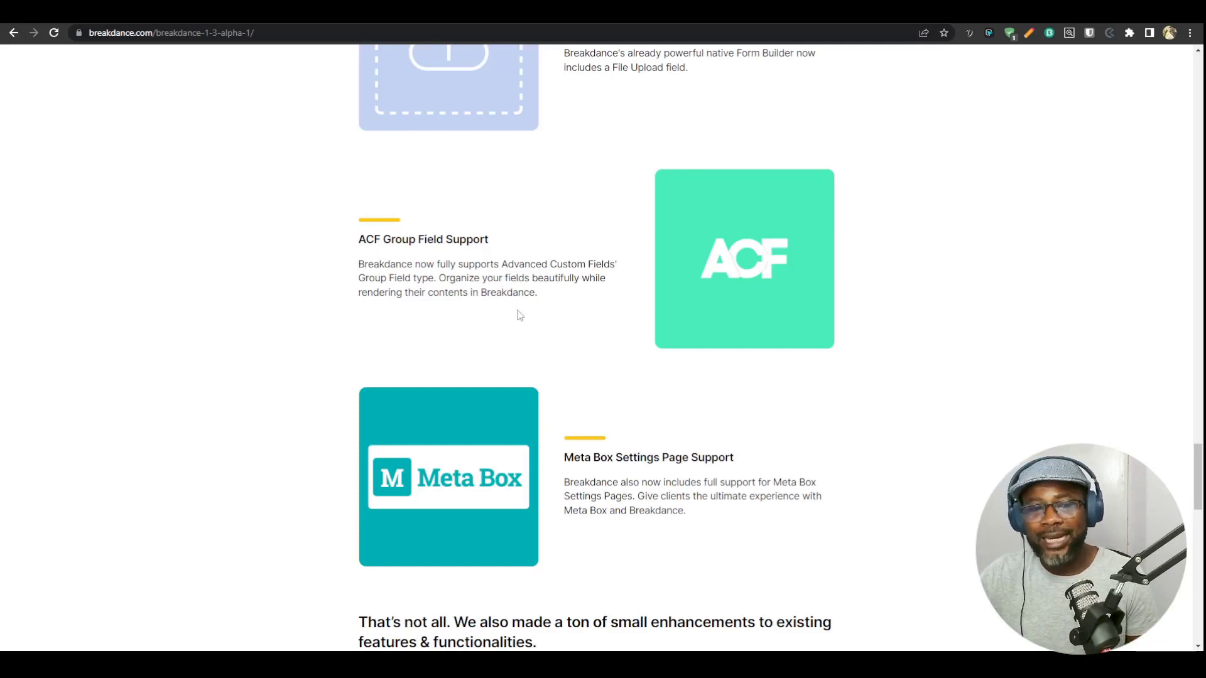
pyautogui.scroll(-2, 564, 324)
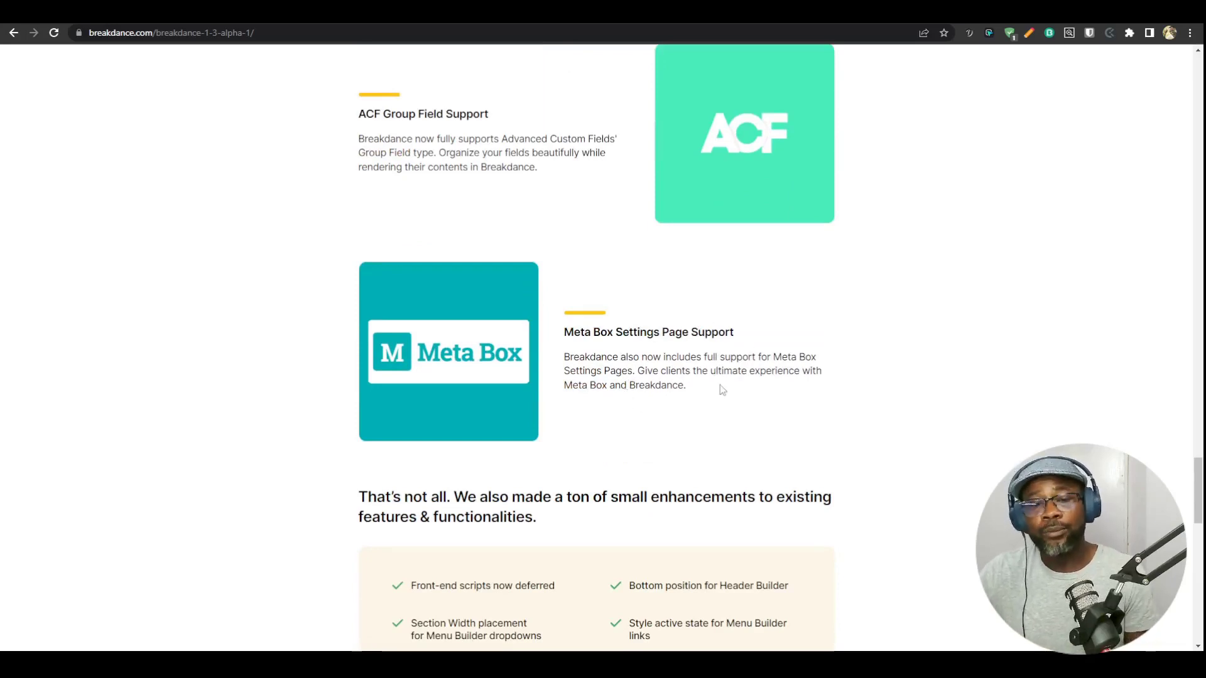
pyautogui.scroll(-2, 703, 352)
pyautogui.scroll(1, 702, 348)
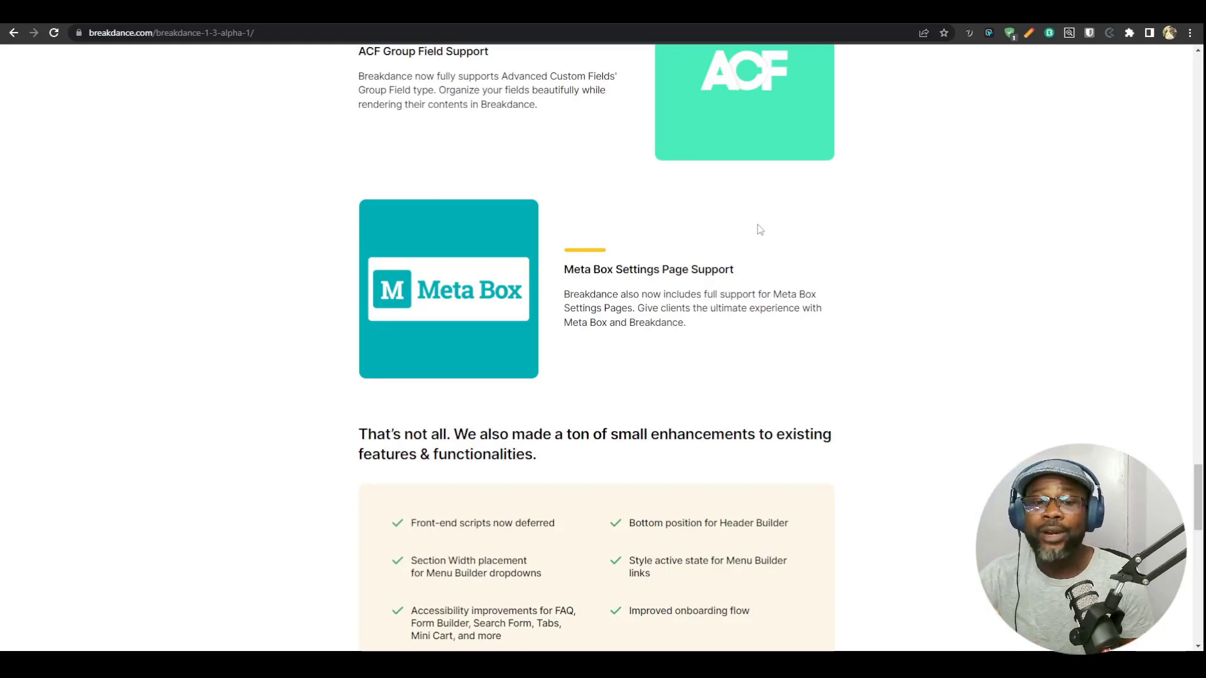
pyautogui.scroll(2, 786, 214)
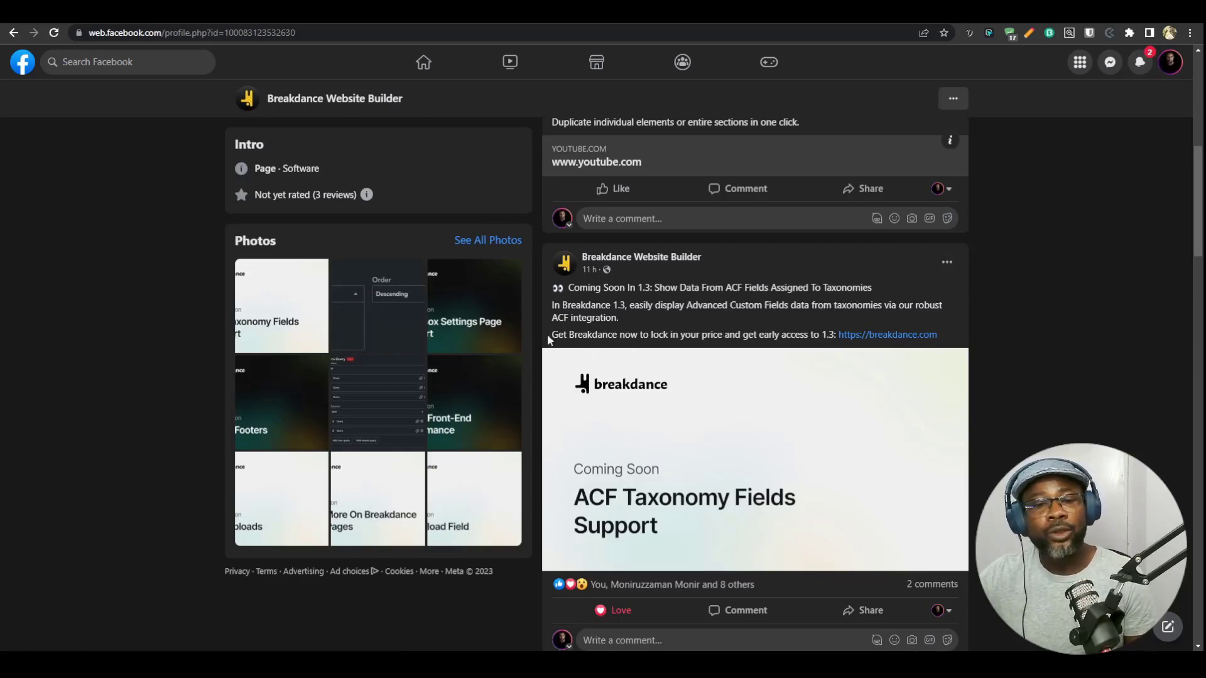
# - Look over Breakdance's Facebook page, return to the 1.3 release page and read its list of small enhancements
pyautogui.scroll(3, 792, 413)
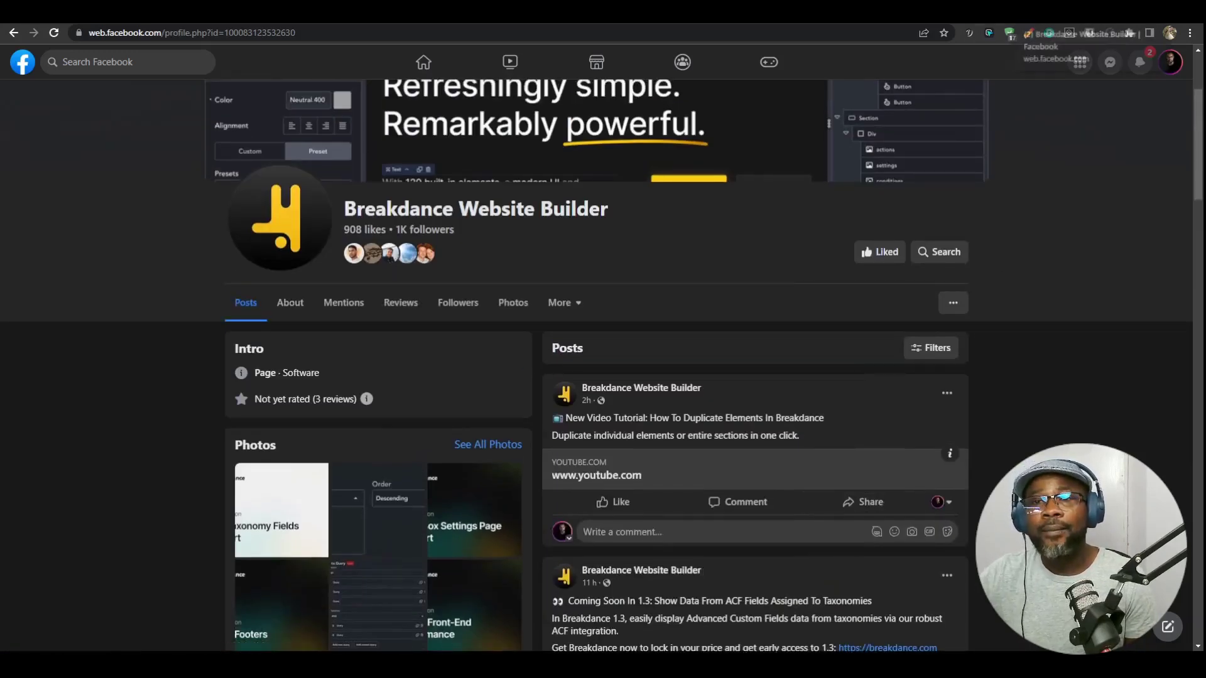
pyautogui.click(1031, 12)
pyautogui.scroll(-4, 721, 409)
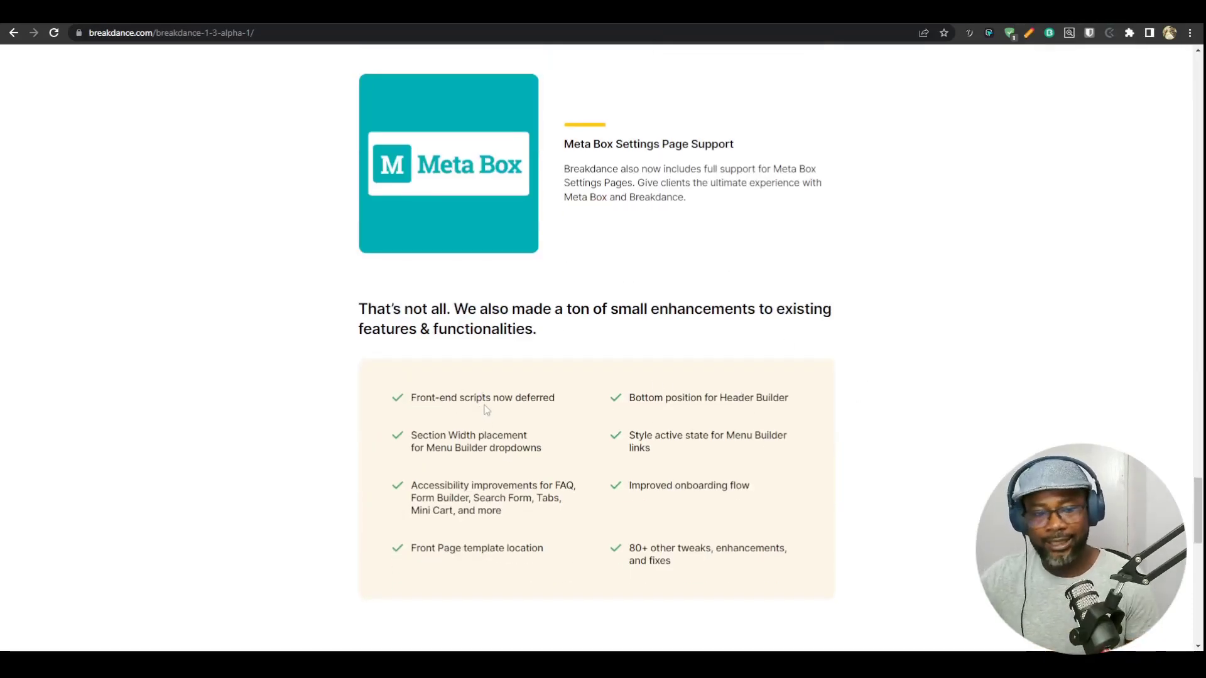
pyautogui.scroll(-1, 415, 347)
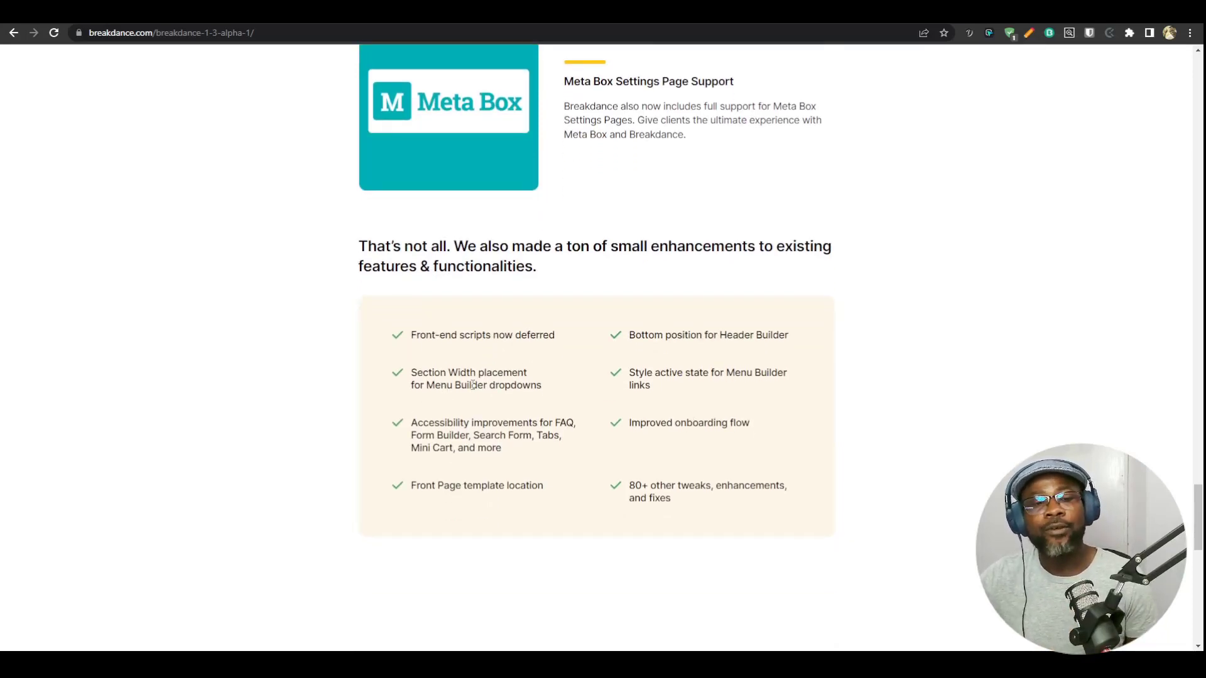
pyautogui.moveTo(411, 372); pyautogui.dragTo(530, 386)
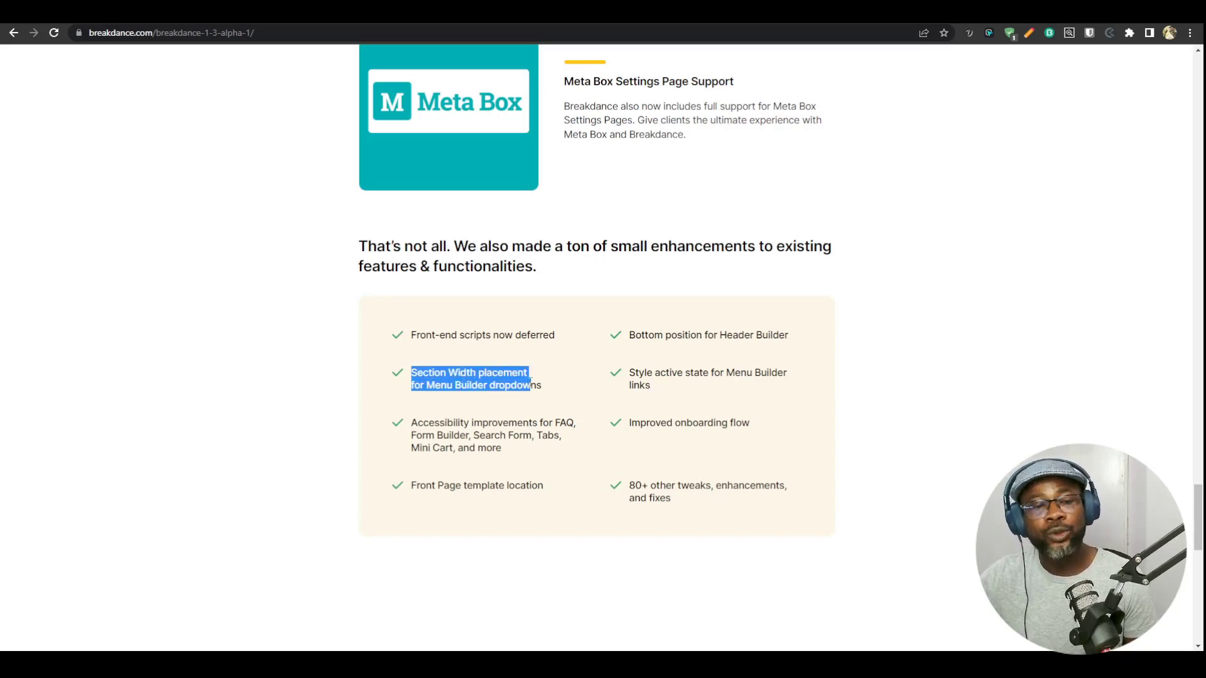
pyautogui.click(553, 386)
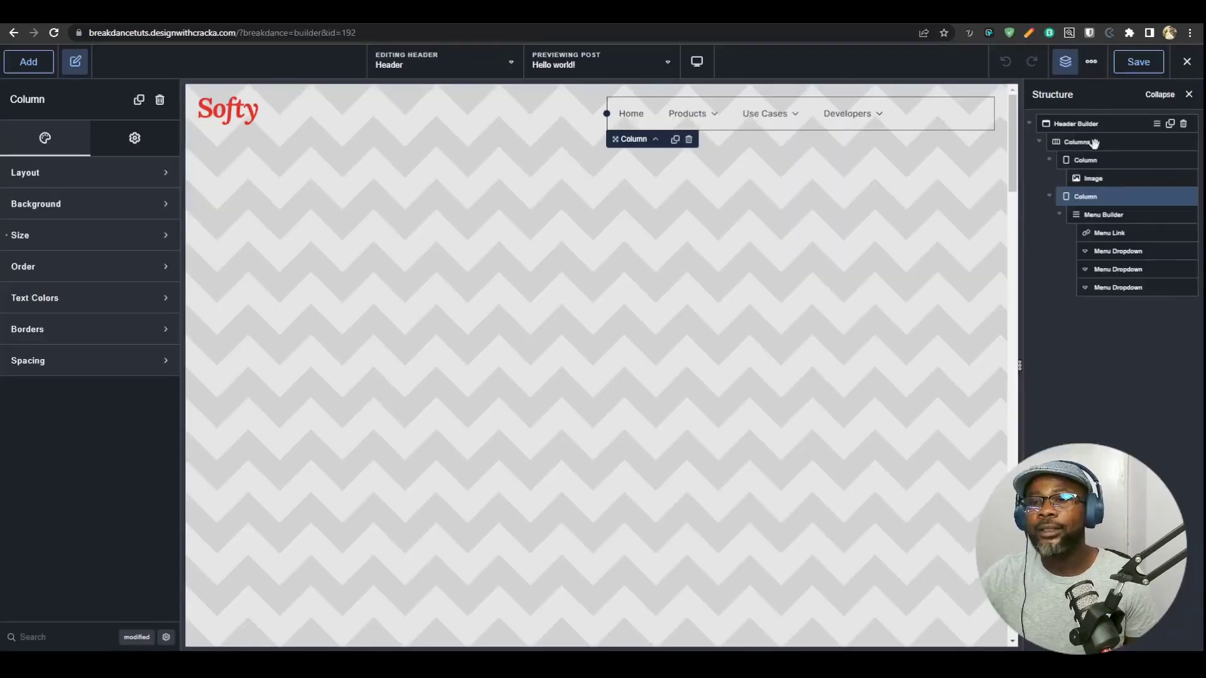
# - Open the Active style settings for the desktop links of the header's Menu Builder
pyautogui.click(1104, 214)
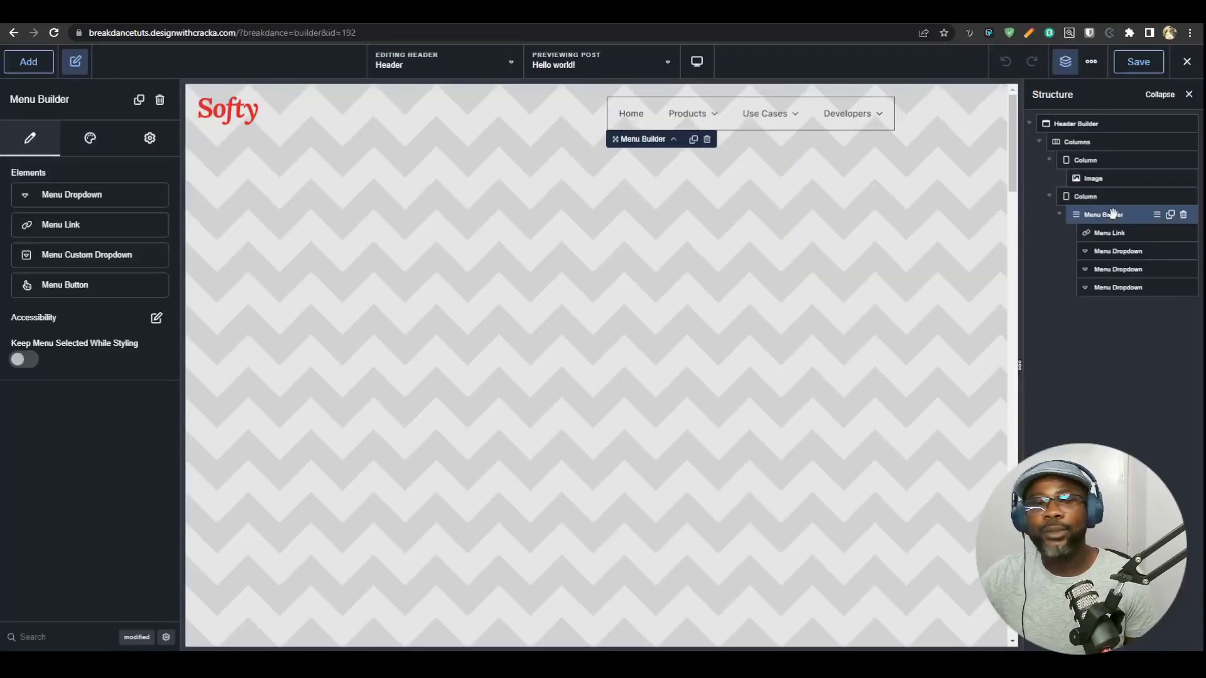
pyautogui.click(89, 150)
pyautogui.click(99, 173)
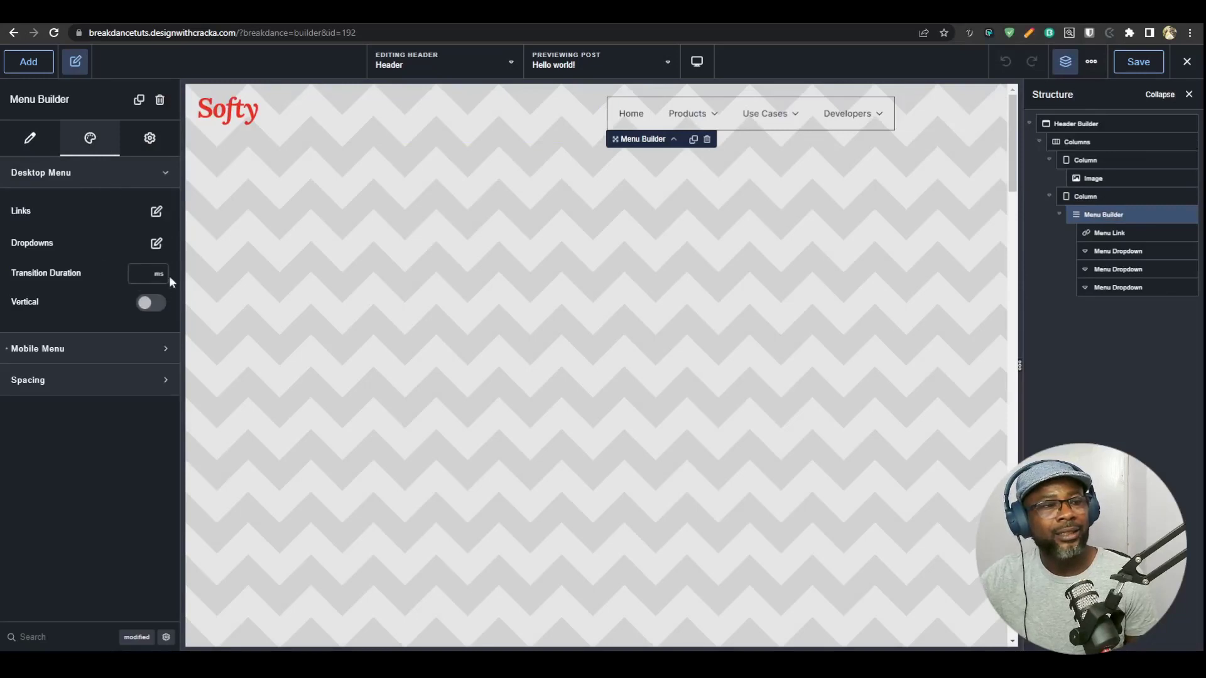
pyautogui.click(156, 211)
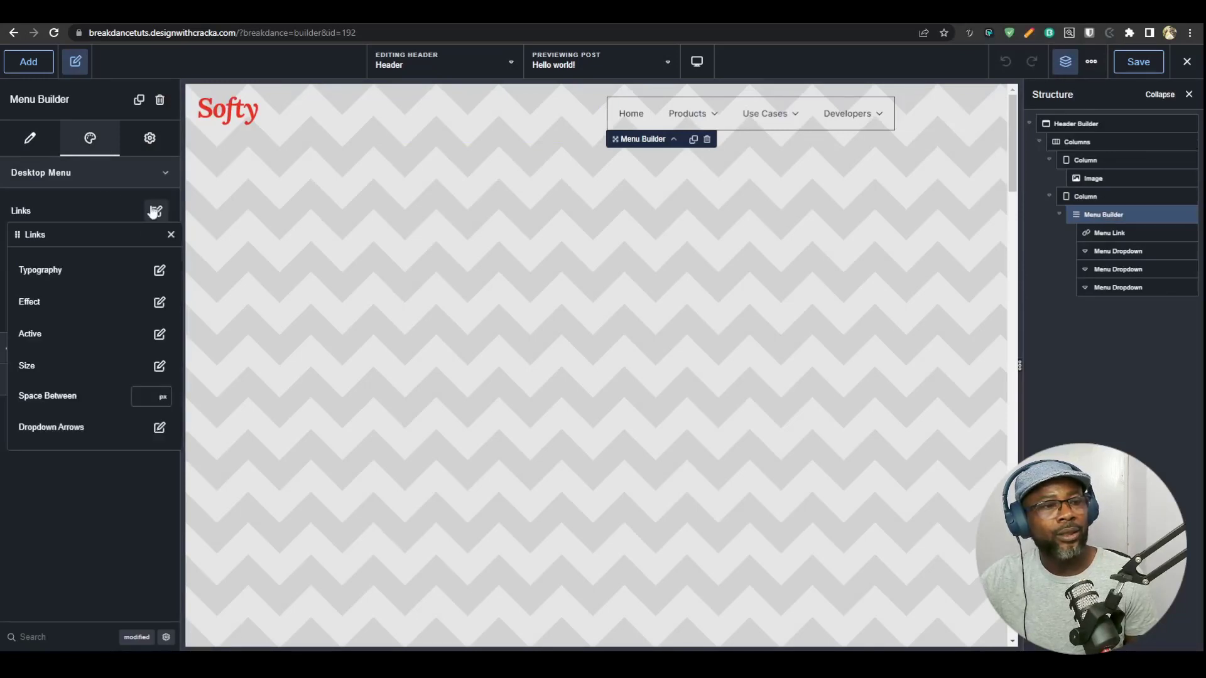
pyautogui.click(159, 336)
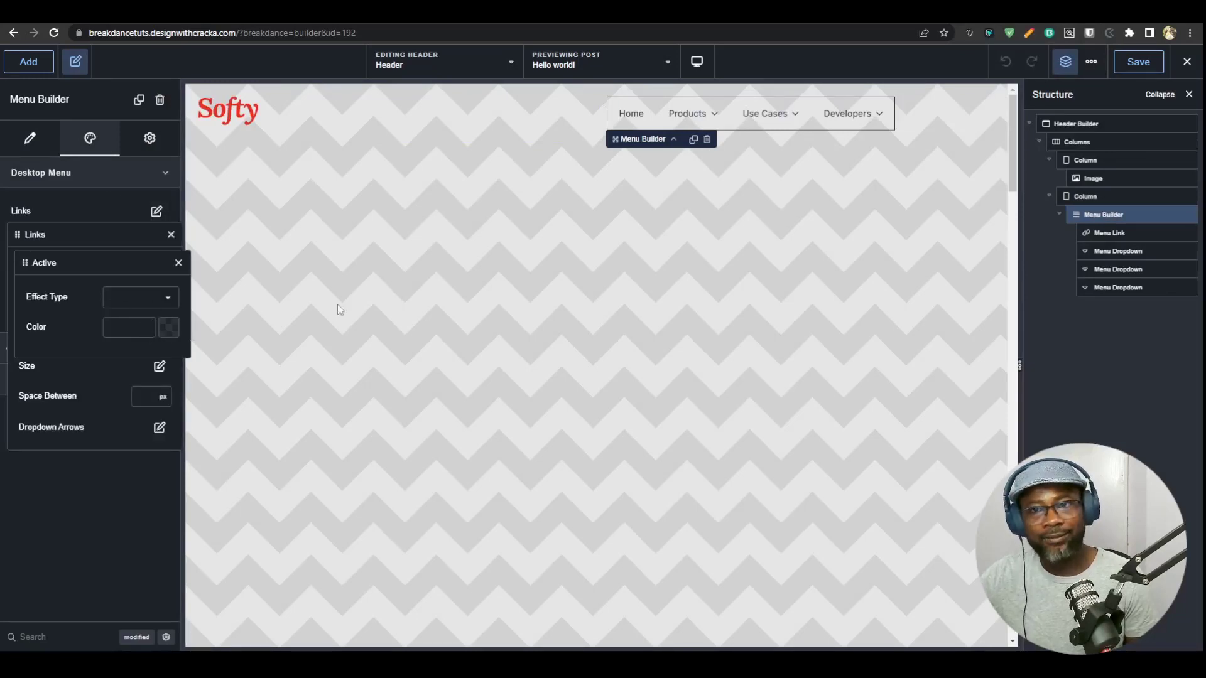
# - Switch to the shop page template and change the Products List layout from grid to Slider
pyautogui.hotkey('ctrl', 'Tab')
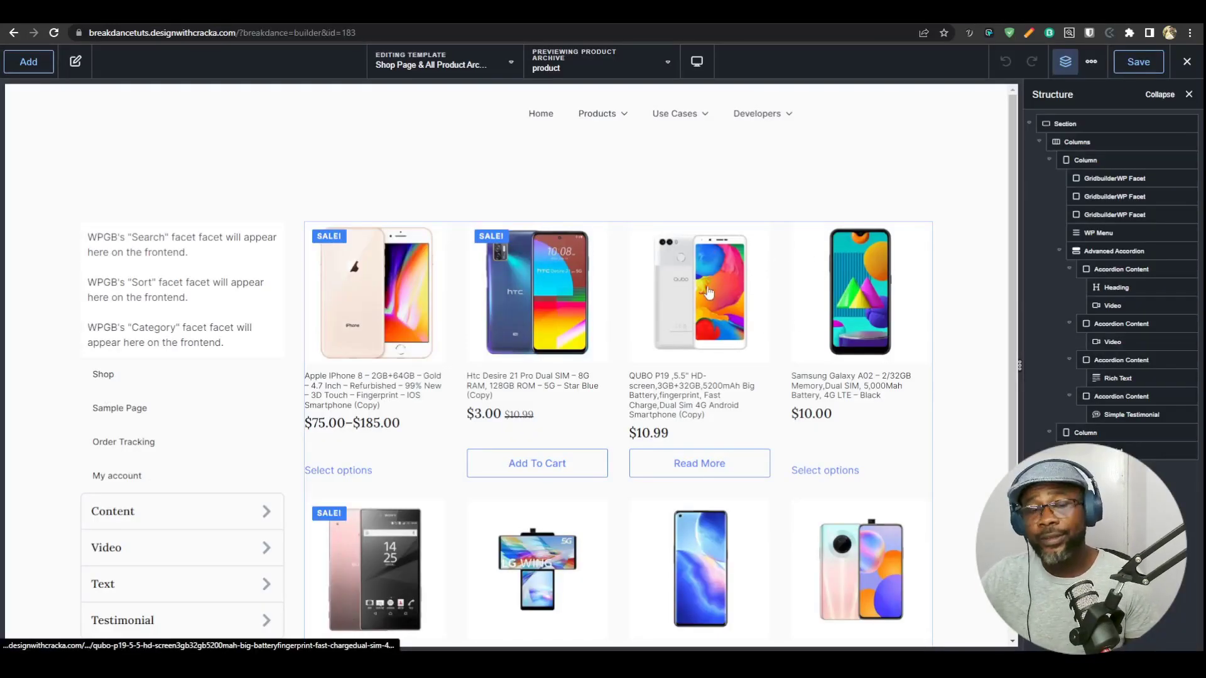
pyautogui.click(731, 339)
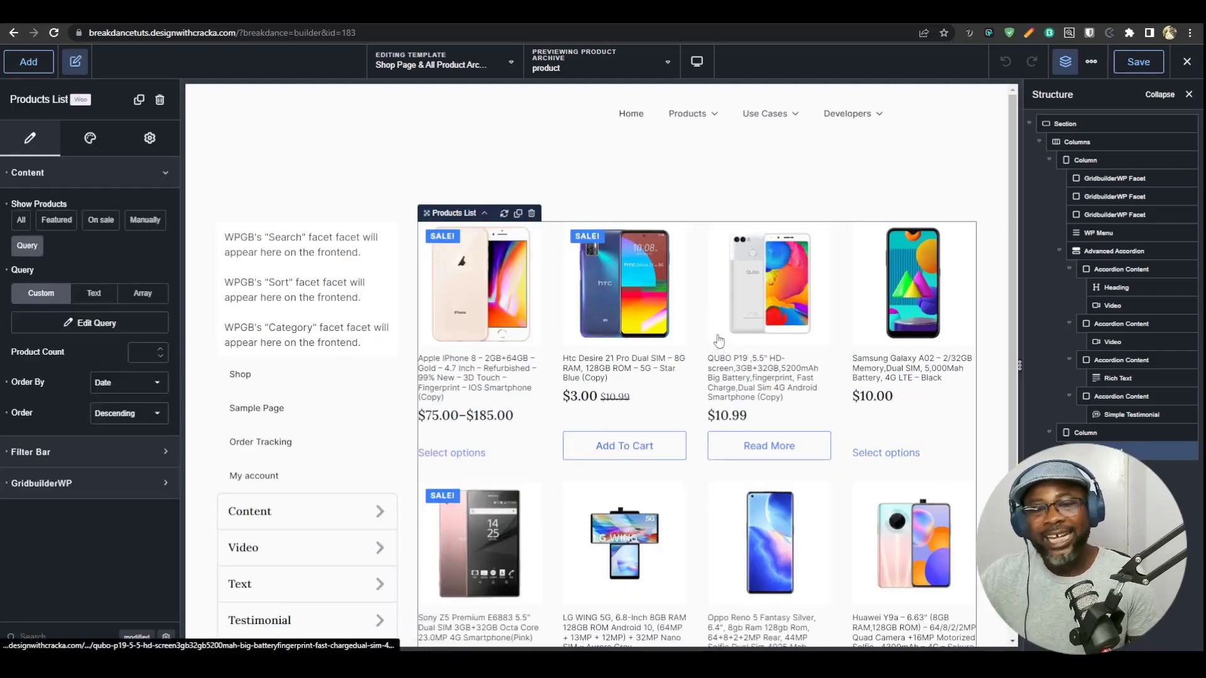
pyautogui.scroll(-2, 693, 337)
pyautogui.scroll(-2, 693, 337)
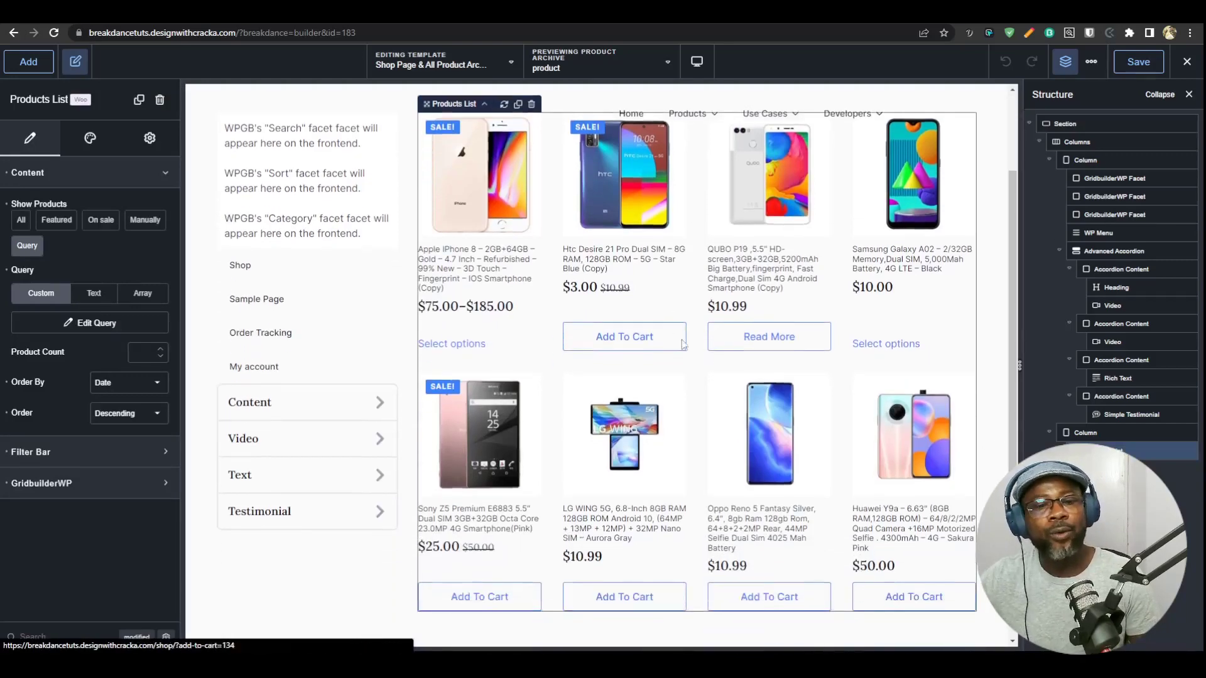
pyautogui.click(95, 179)
pyautogui.click(90, 138)
pyautogui.click(63, 206)
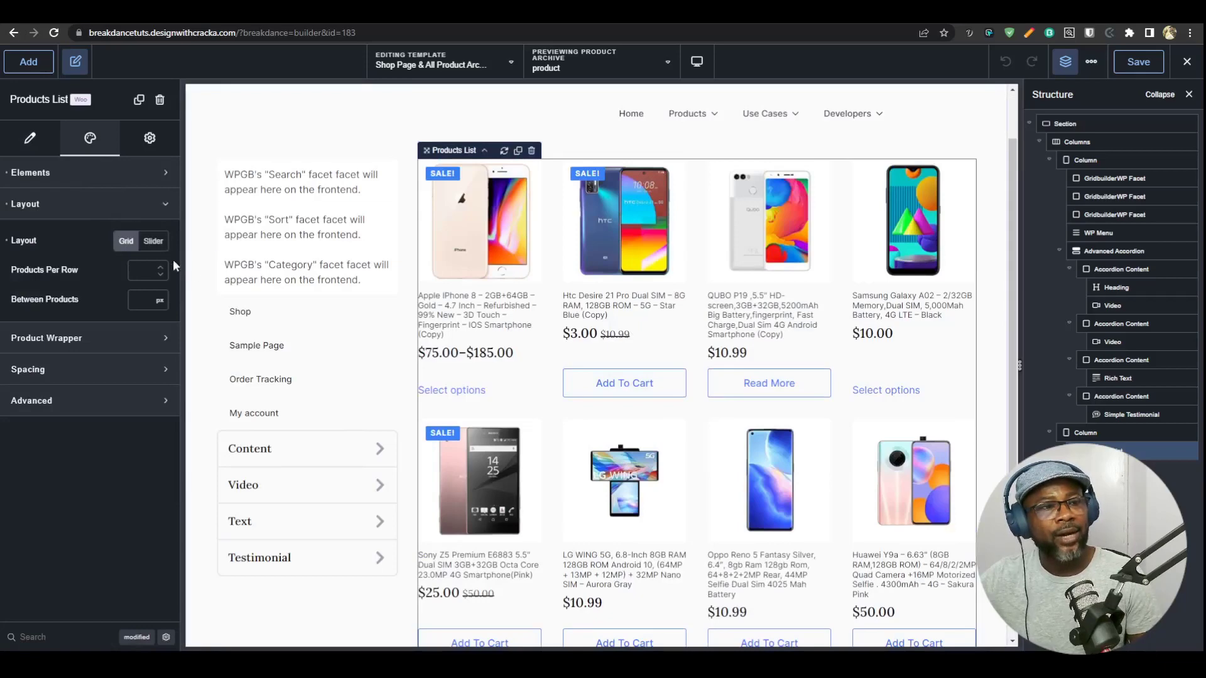
pyautogui.click(153, 241)
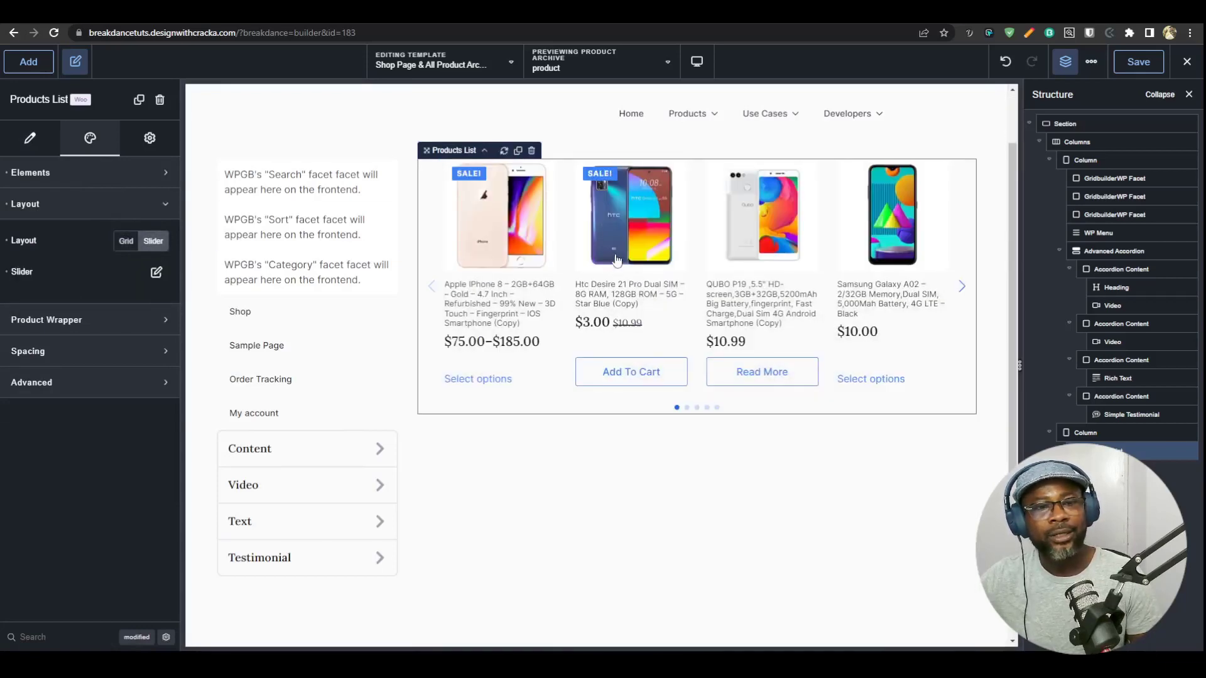
# - In the slider's advanced settings, set Slides Per View to 3 for the tablet landscape breakpoint
pyautogui.click(156, 274)
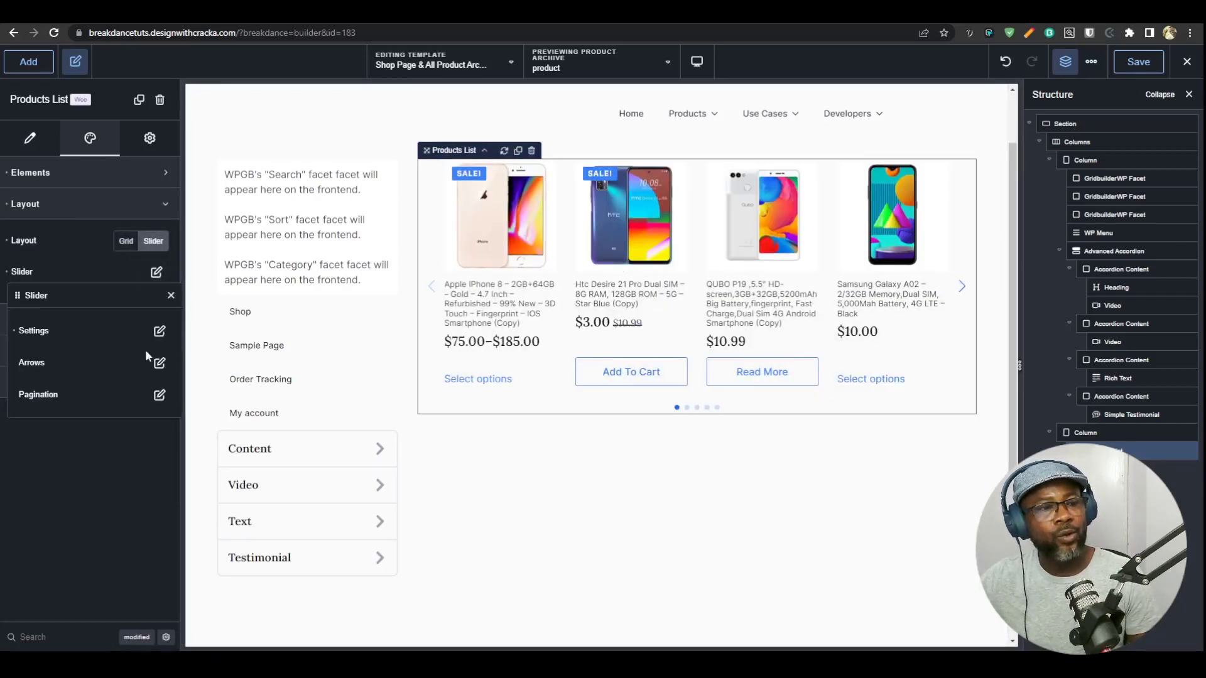
pyautogui.click(160, 331)
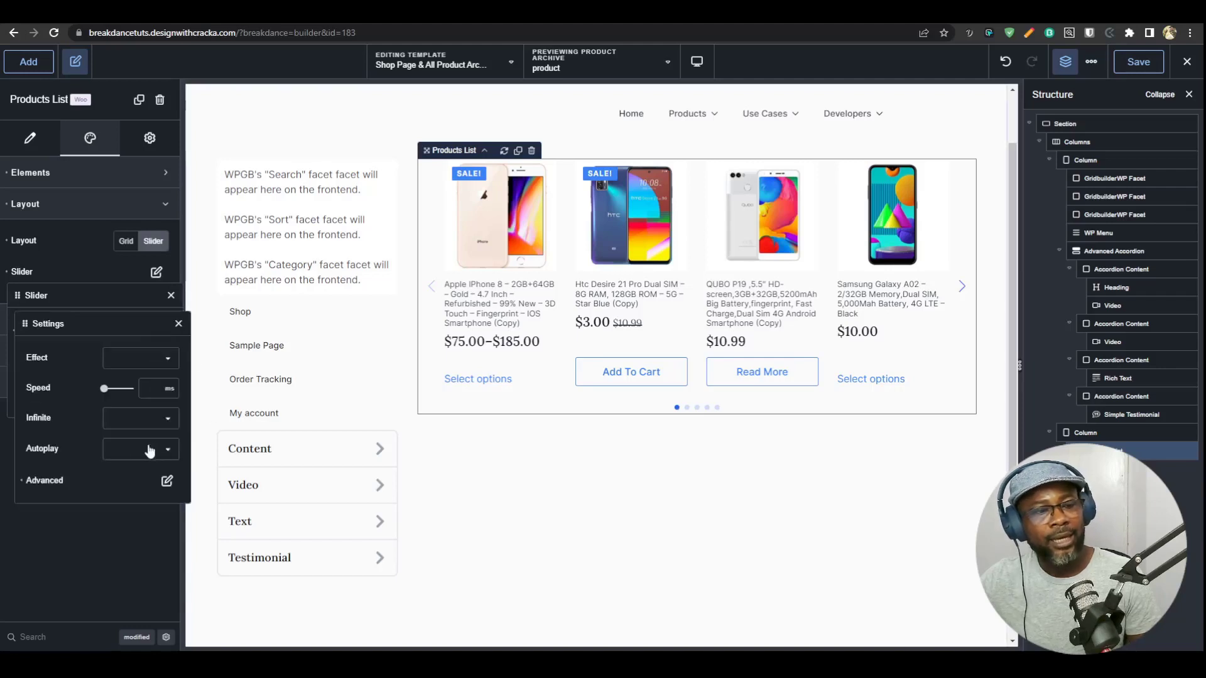
pyautogui.click(168, 483)
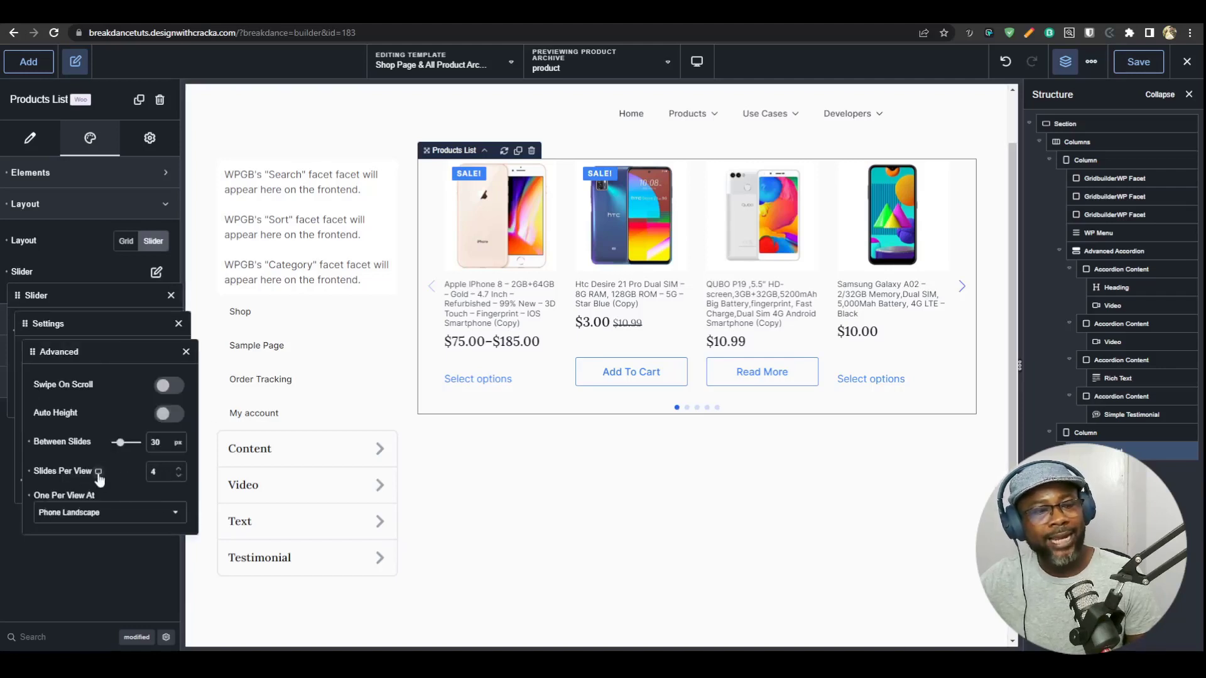
pyautogui.click(101, 500)
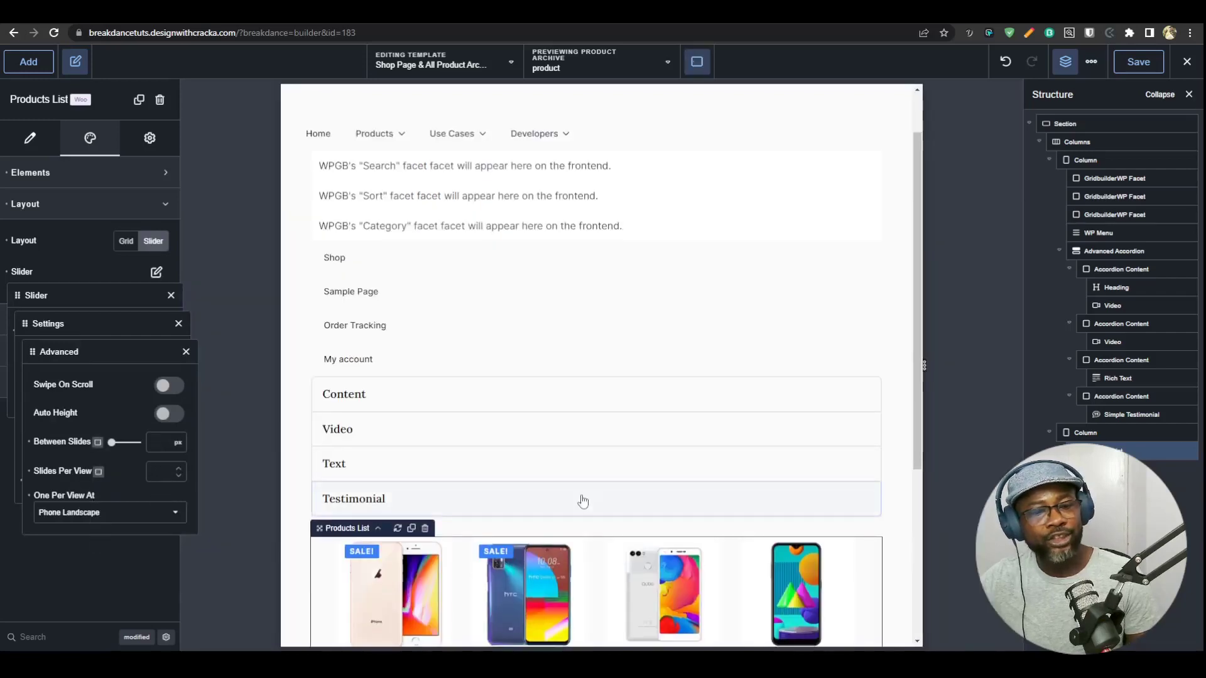
pyautogui.click(162, 464)
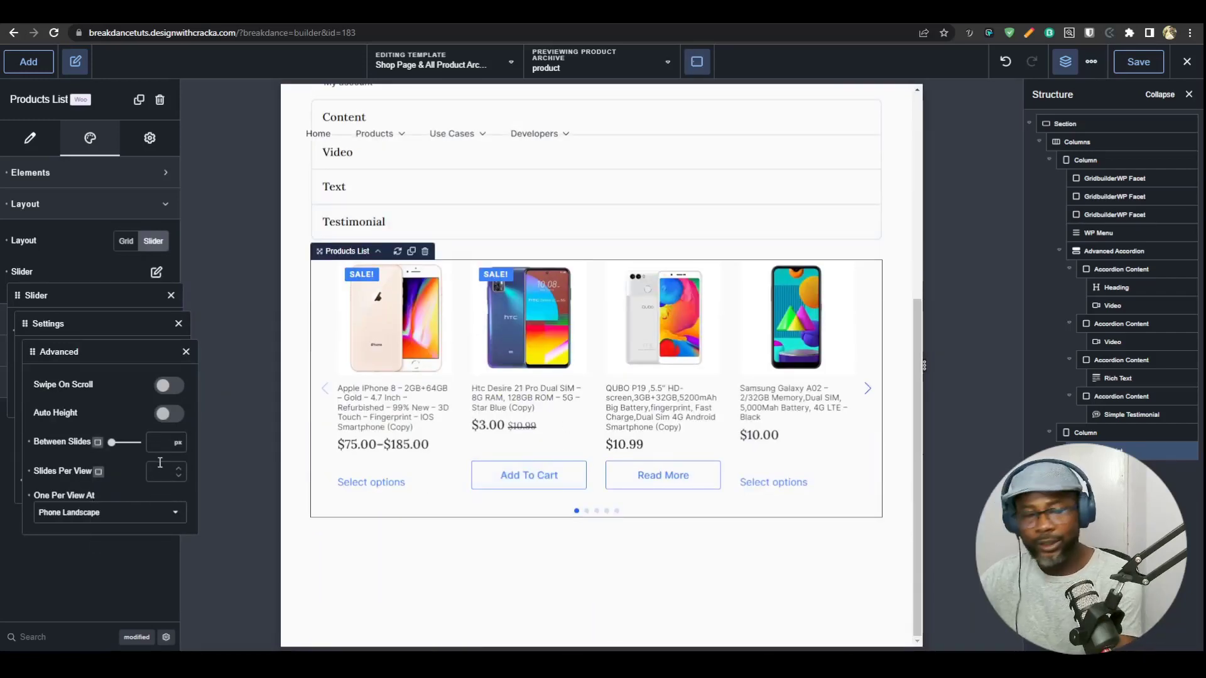
pyautogui.write('3')
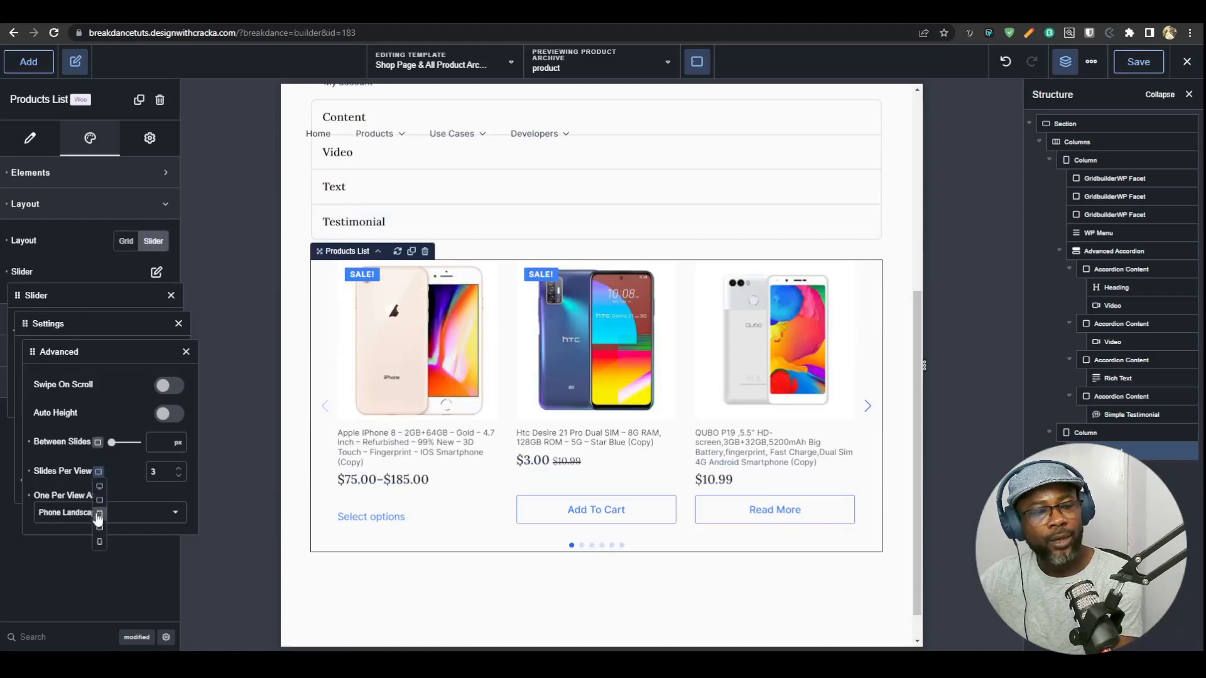
# - Set Slides Per View to 2 for phone landscape and One Per View At to Phone Portrait
pyautogui.click(100, 531)
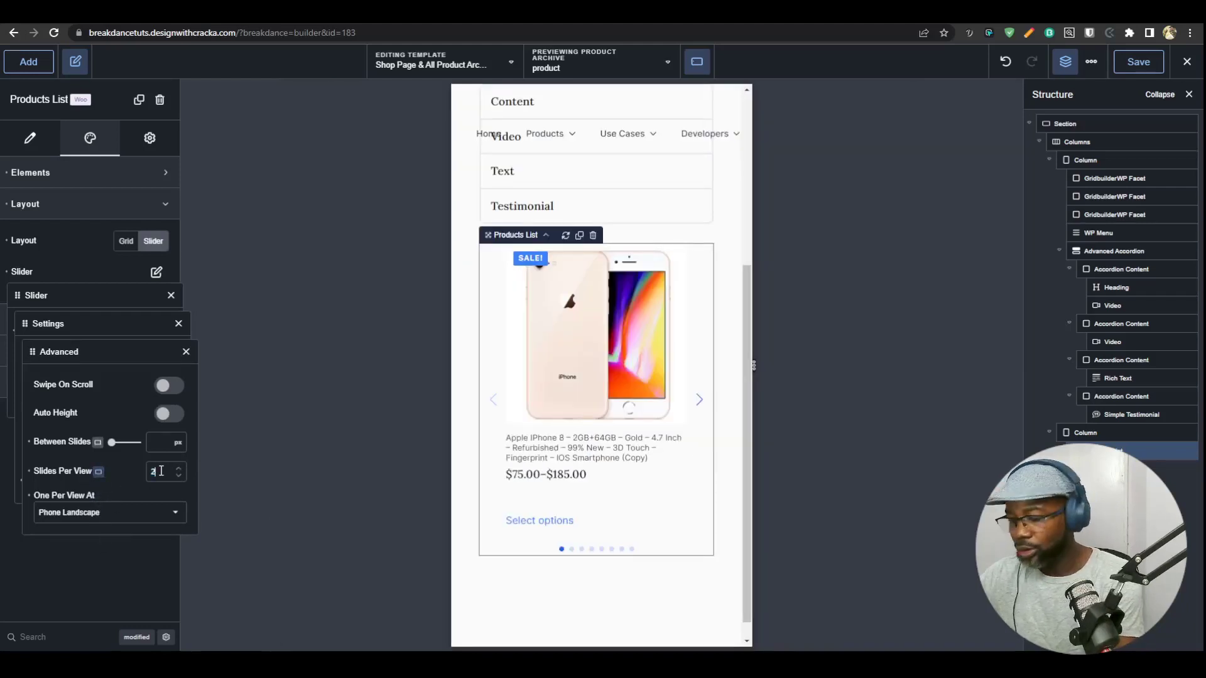
pyautogui.click(109, 515)
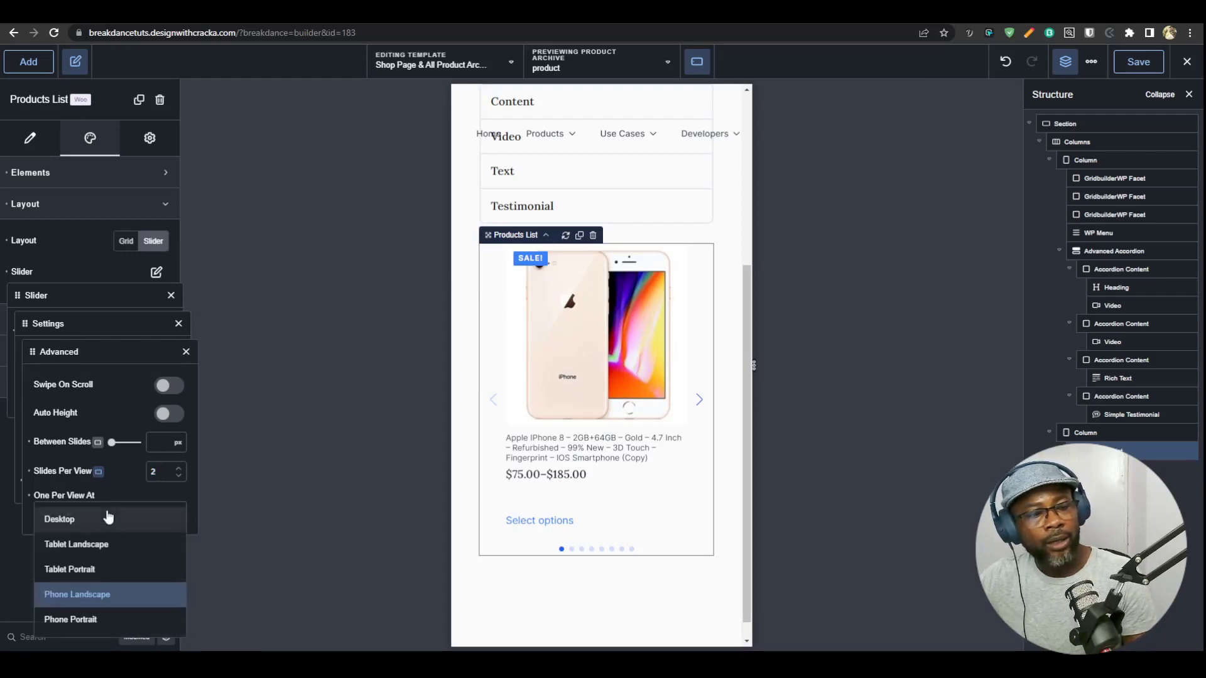
pyautogui.click(80, 618)
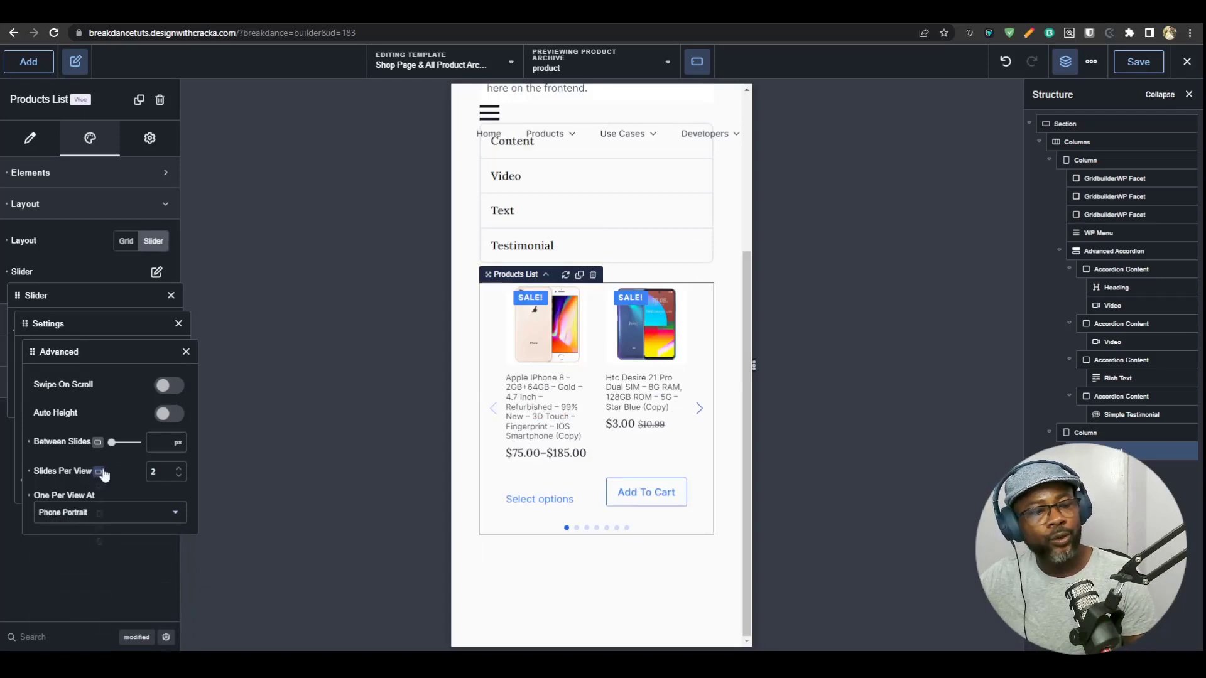
# - Preview the product slider at the phone portrait and desktop breakpoints and advance it two slides on desktop
pyautogui.click(99, 543)
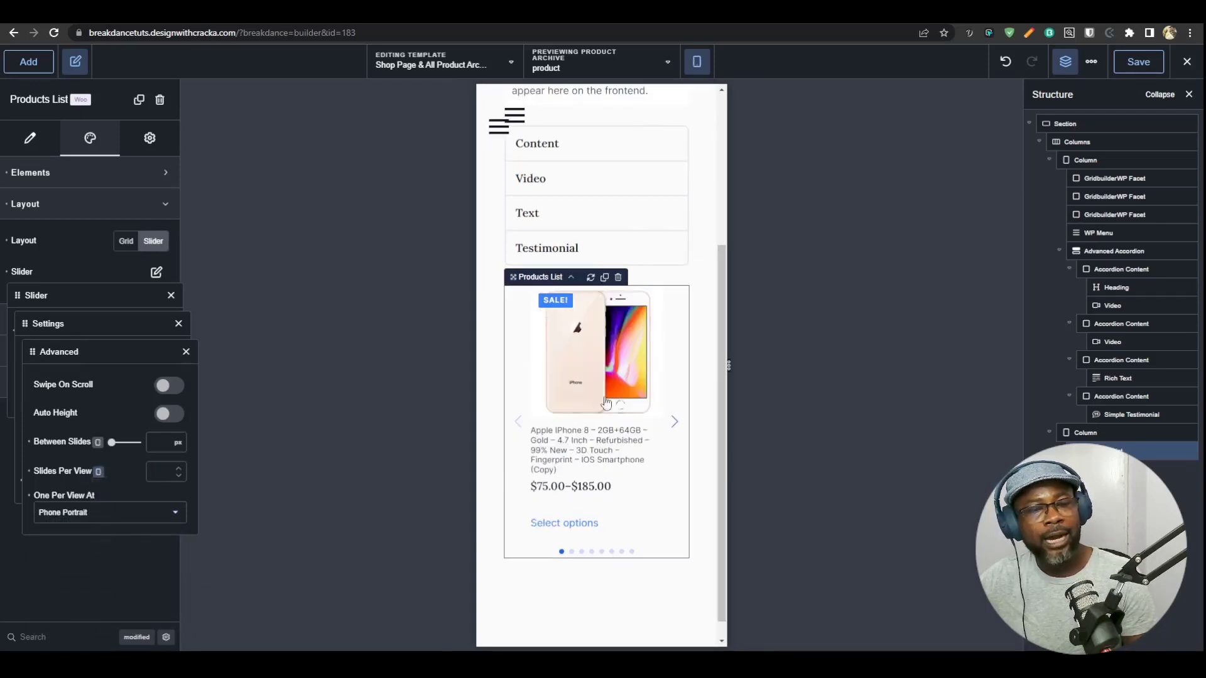
pyautogui.click(99, 487)
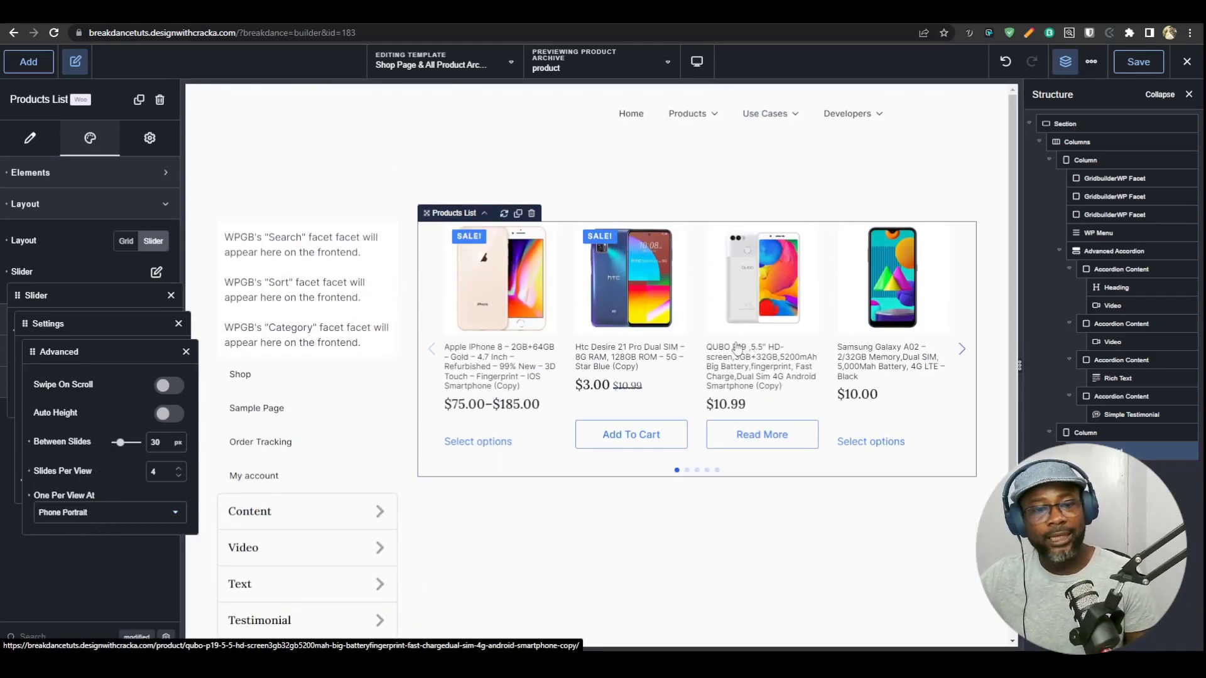
pyautogui.click(740, 349)
pyautogui.click(961, 349)
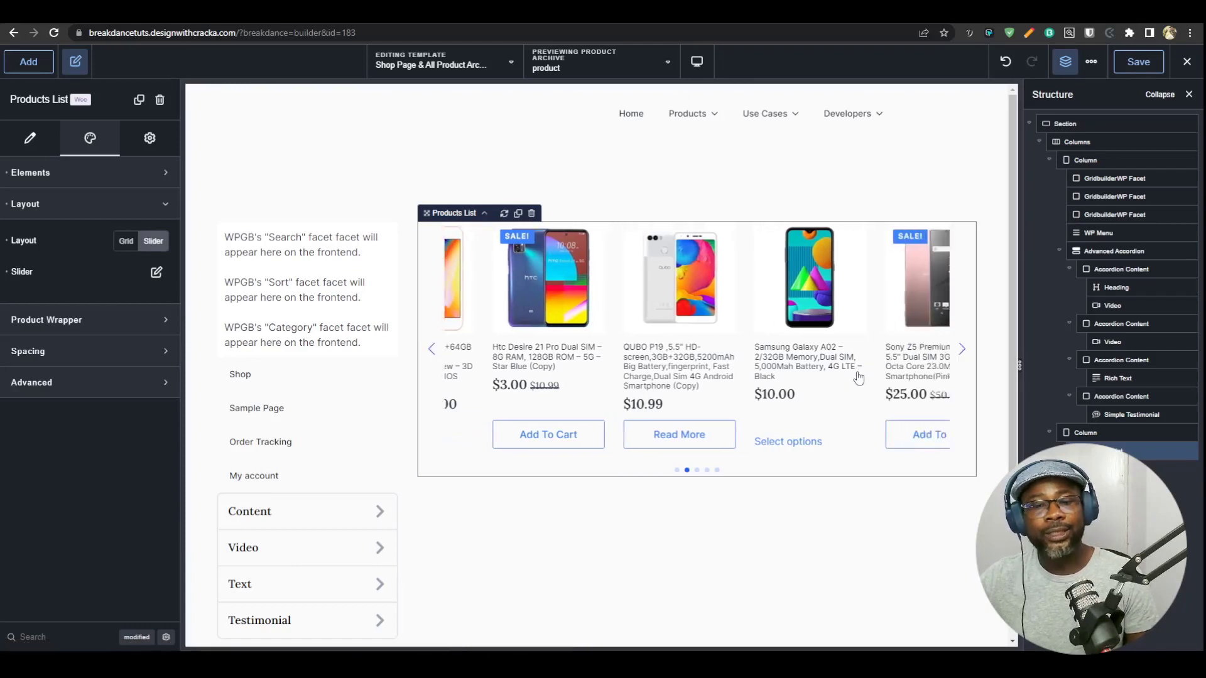
pyautogui.click(961, 349)
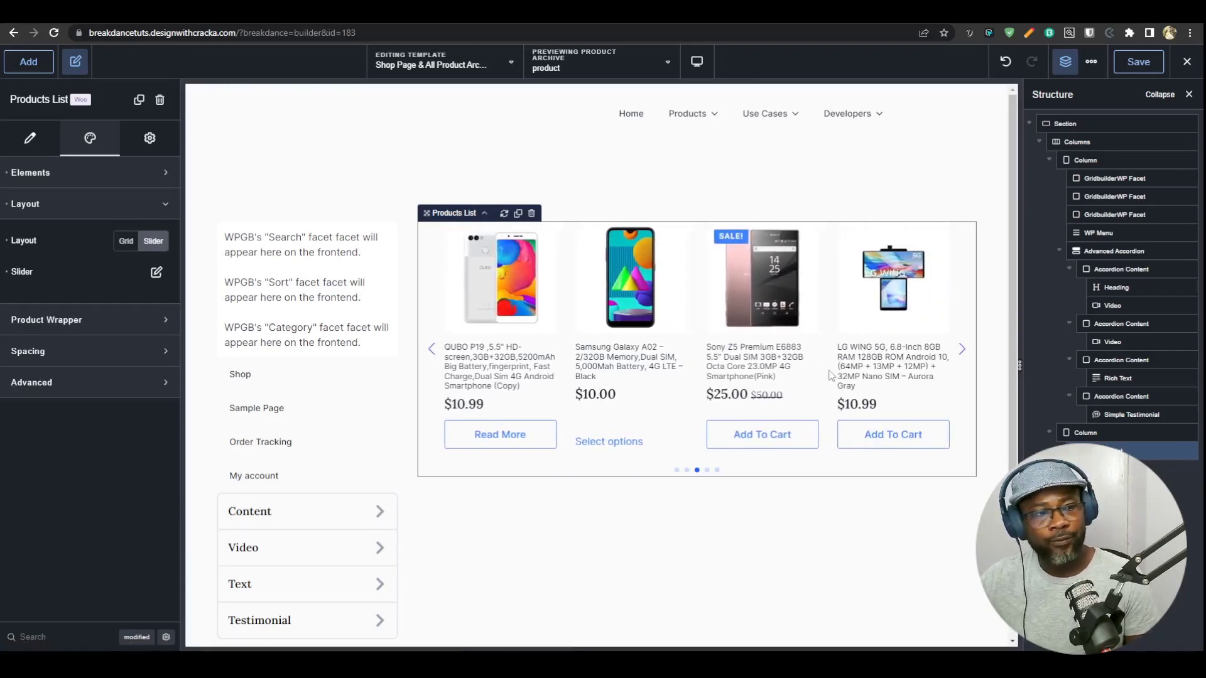